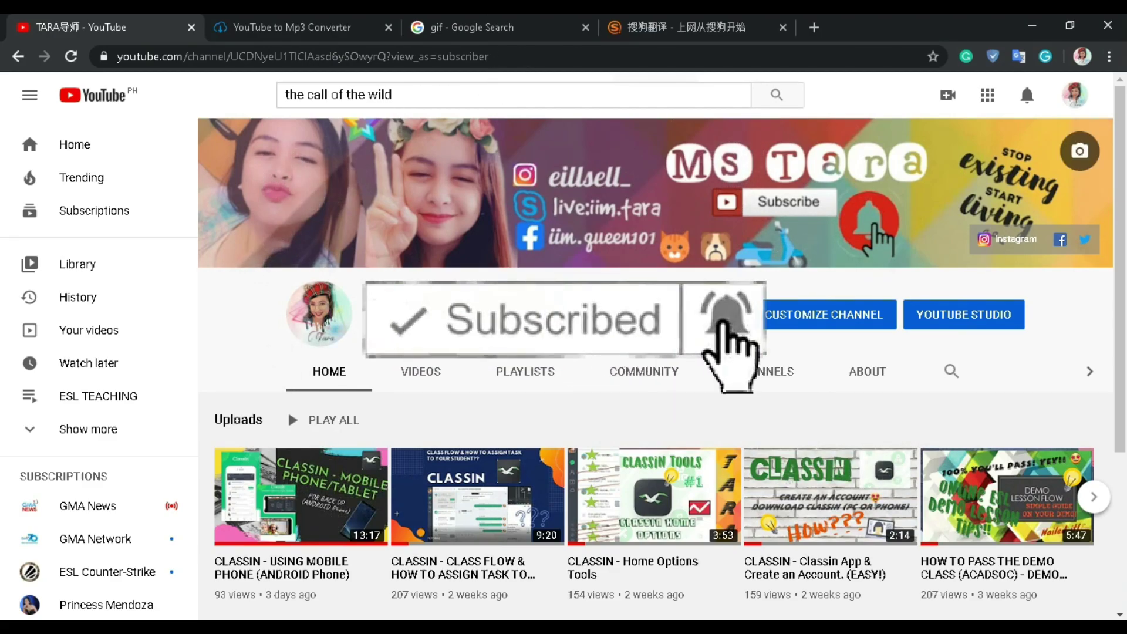
Scroll down the YouTube channel page to browse its uploads.
scroll(652, 440, "down", 1)
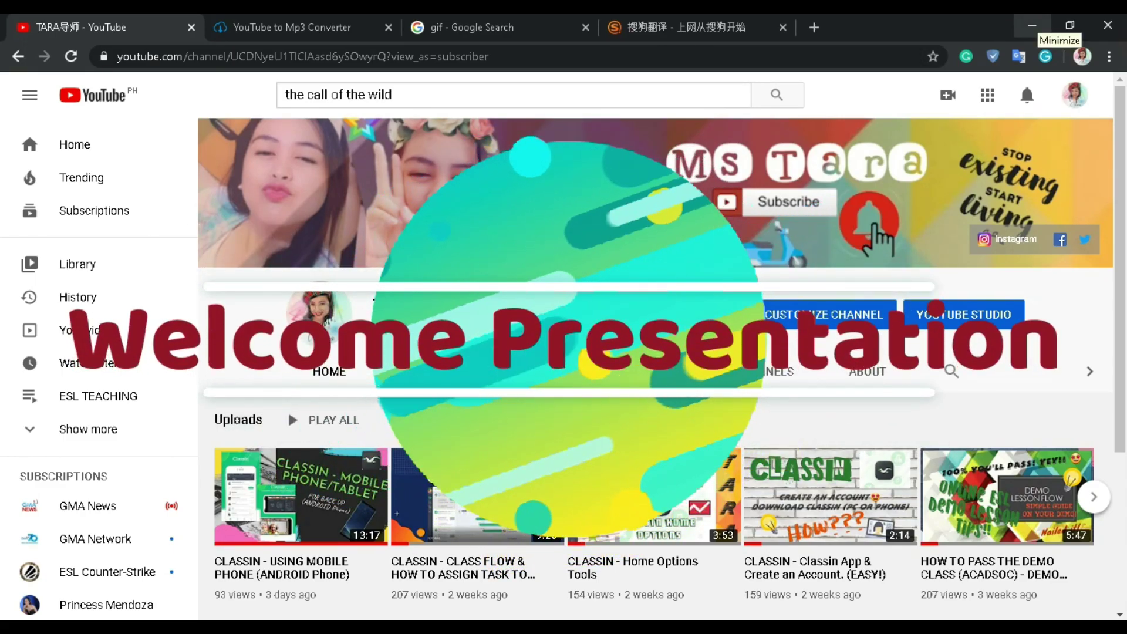
Read through the Notepad class greeting script and put the cursor back in it.
scroll(129, 200, "up", 1)
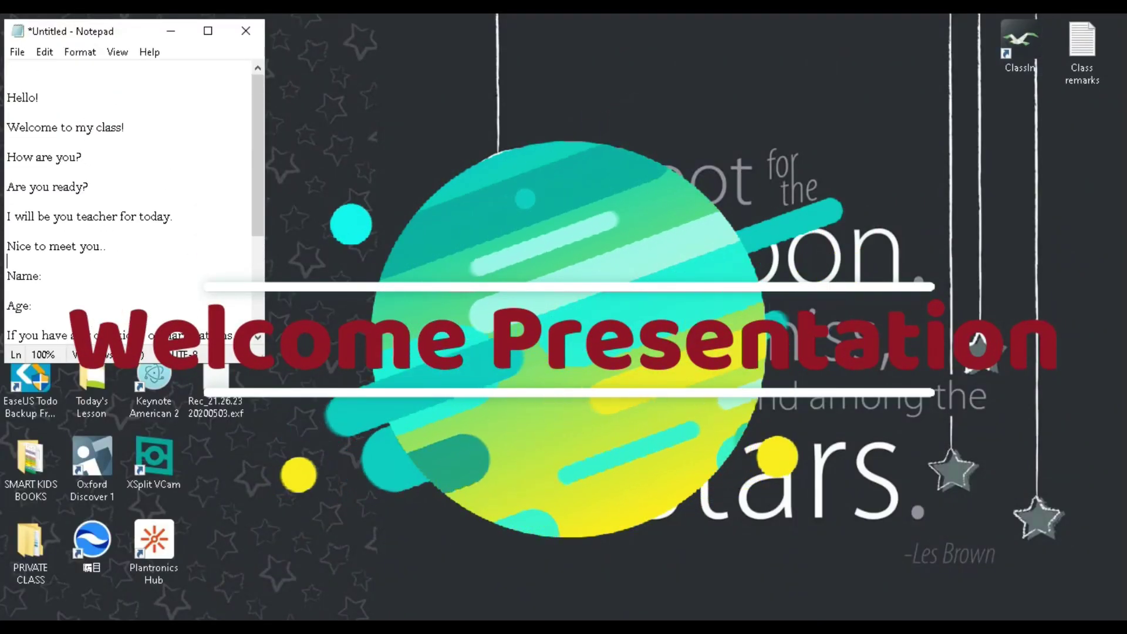
scroll(129, 199, "down", 4)
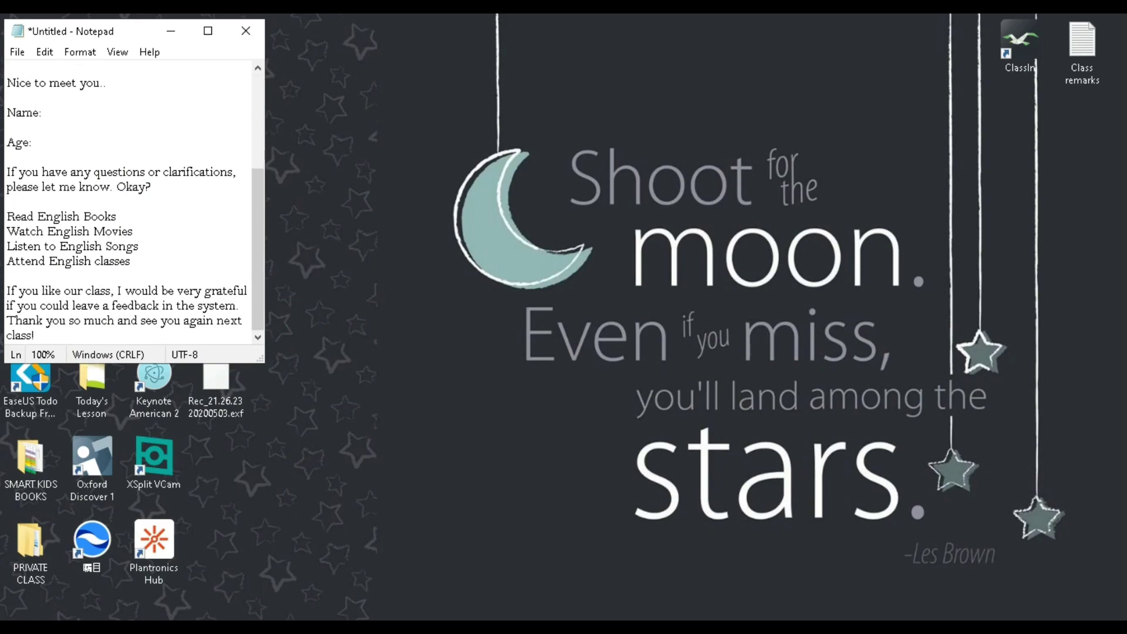
scroll(135, 202, "up", 3)
scroll(136, 203, "up", 1)
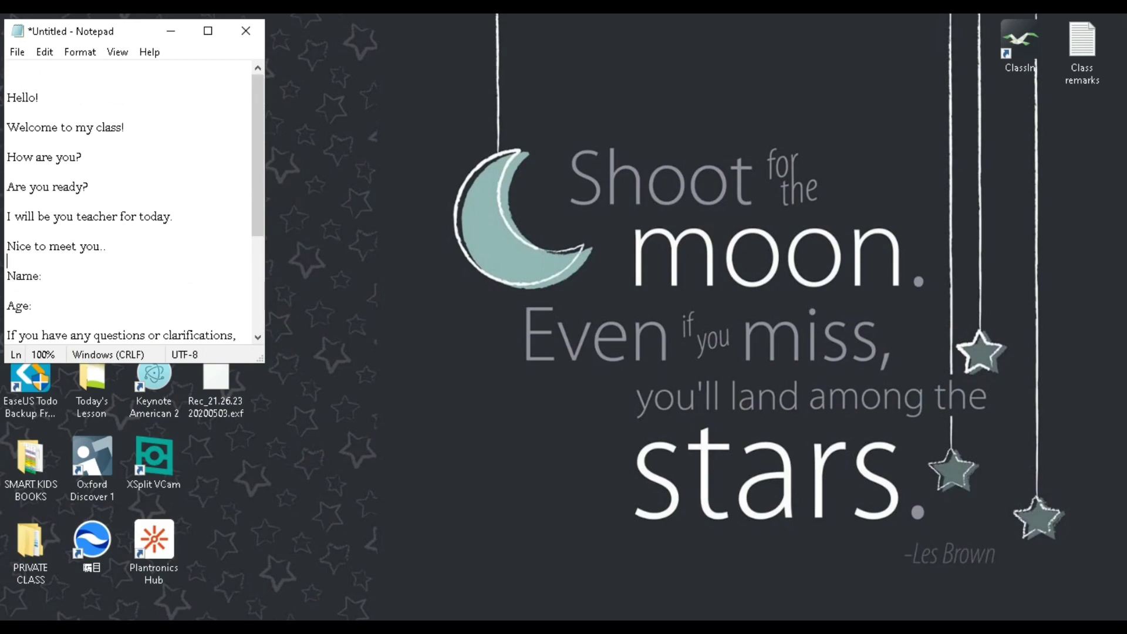
scroll(129, 199, "down", 2)
scroll(130, 199, "up", 2)
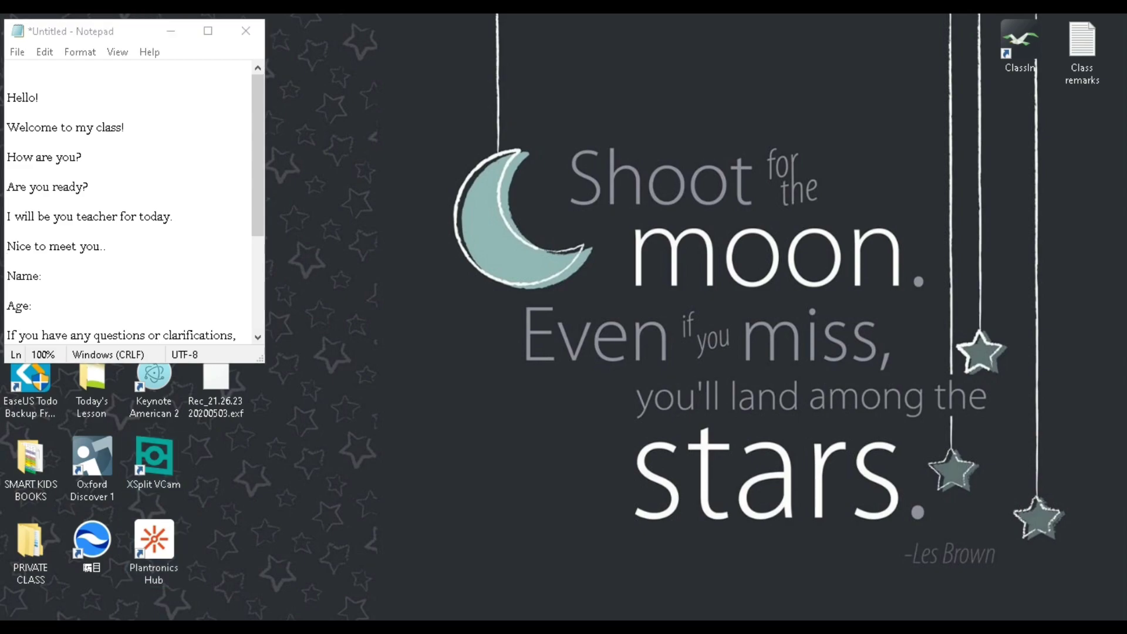
left_click(7, 142)
Copy the whole English class script into Microsoft Translator placed beside Notepad.
key("alt+Tab")
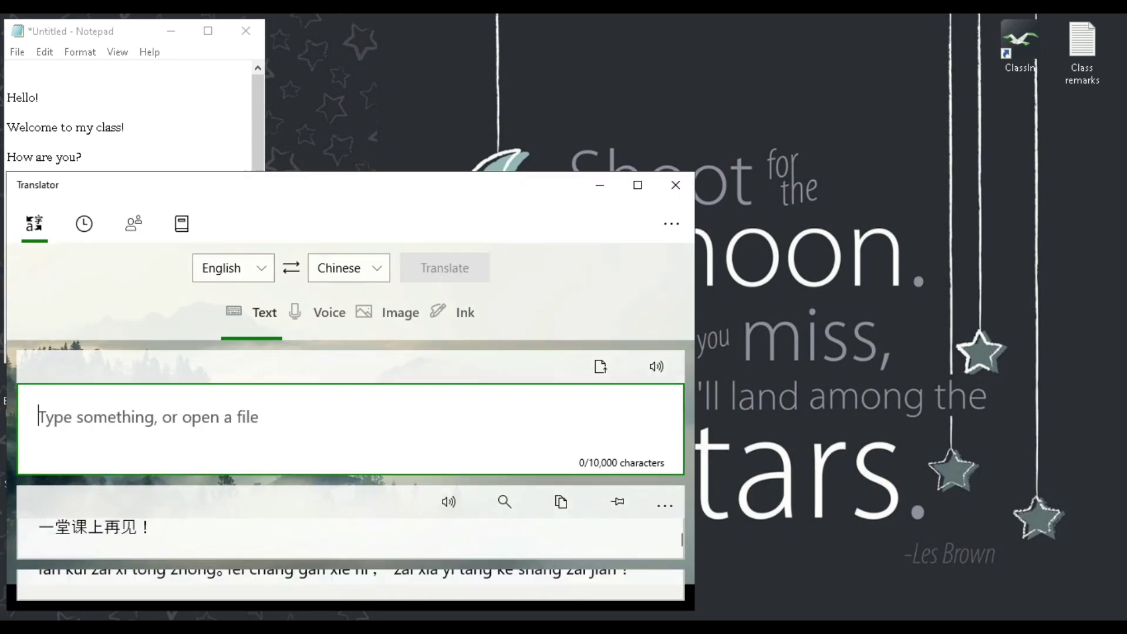
mouse_move(468, 194)
left_mouse_down()
mouse_move(605, 214)
mouse_move(718, 39)
left_mouse_up()
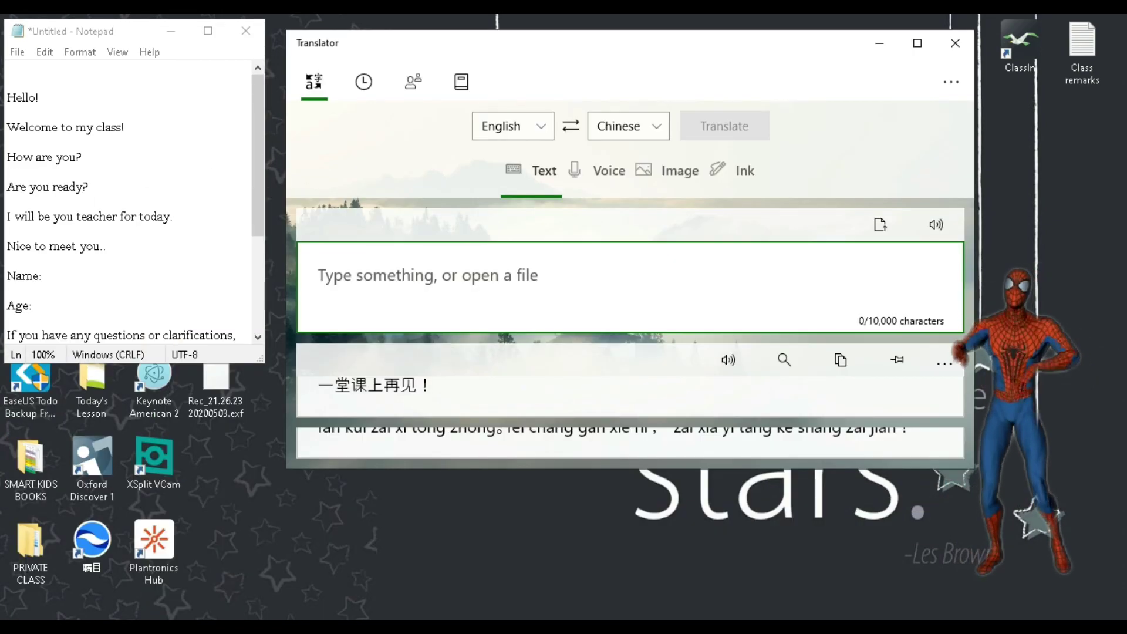
left_click(86, 157)
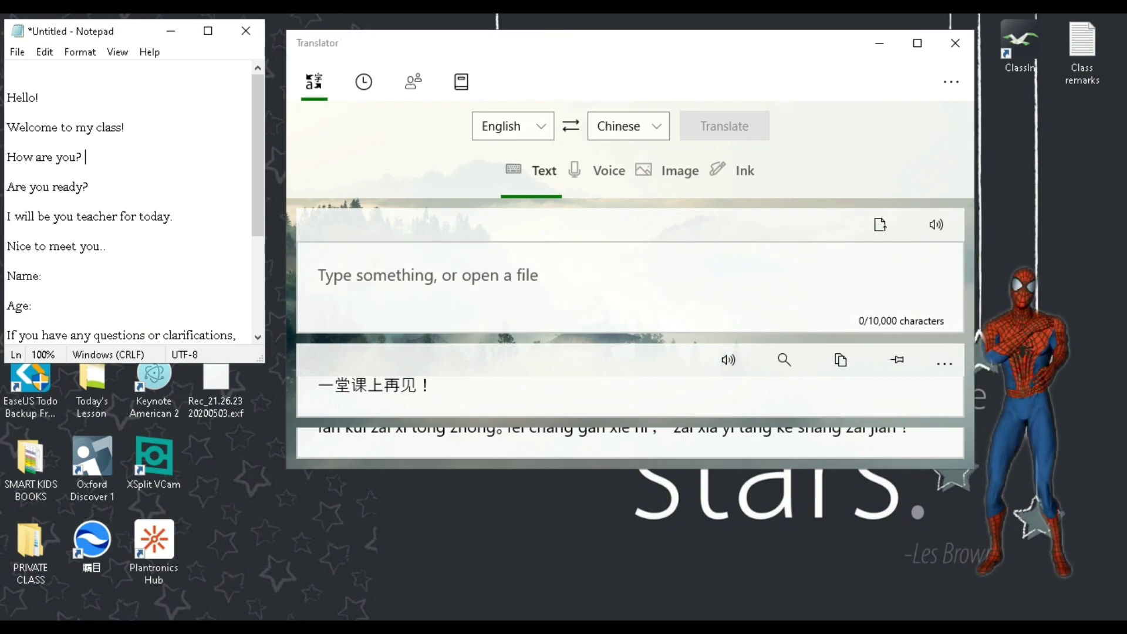
key("ctrl+a")
key("ctrl+c")
key("alt+Tab")
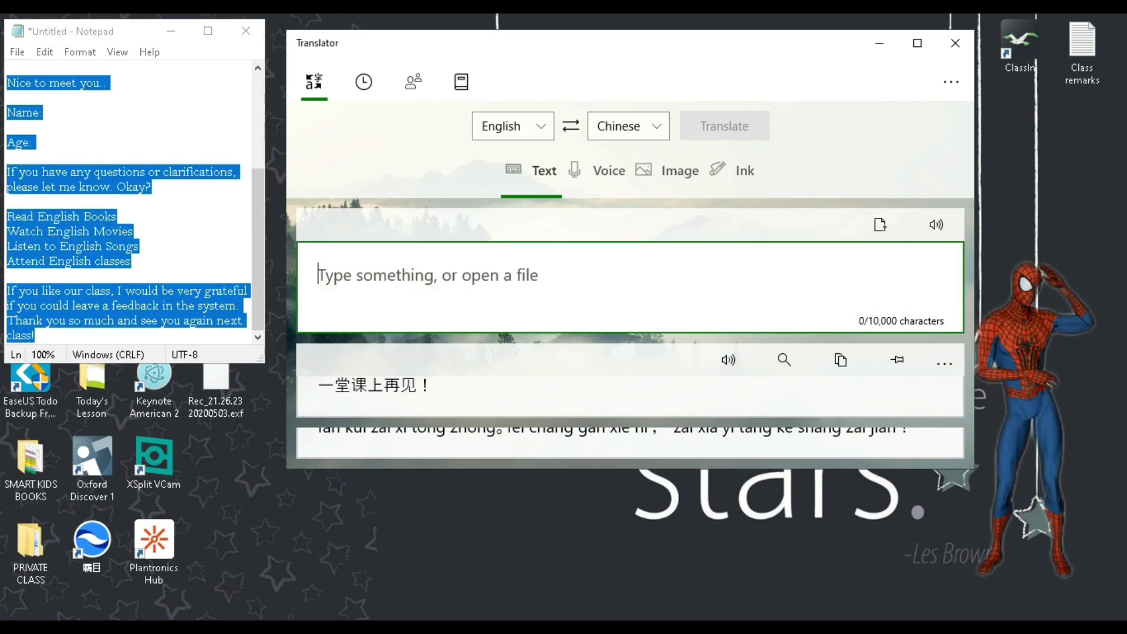
key("ctrl+v")
Maximize Translator and review the Simplified Chinese translation with pinyin.
scroll(630, 287, "up", 5)
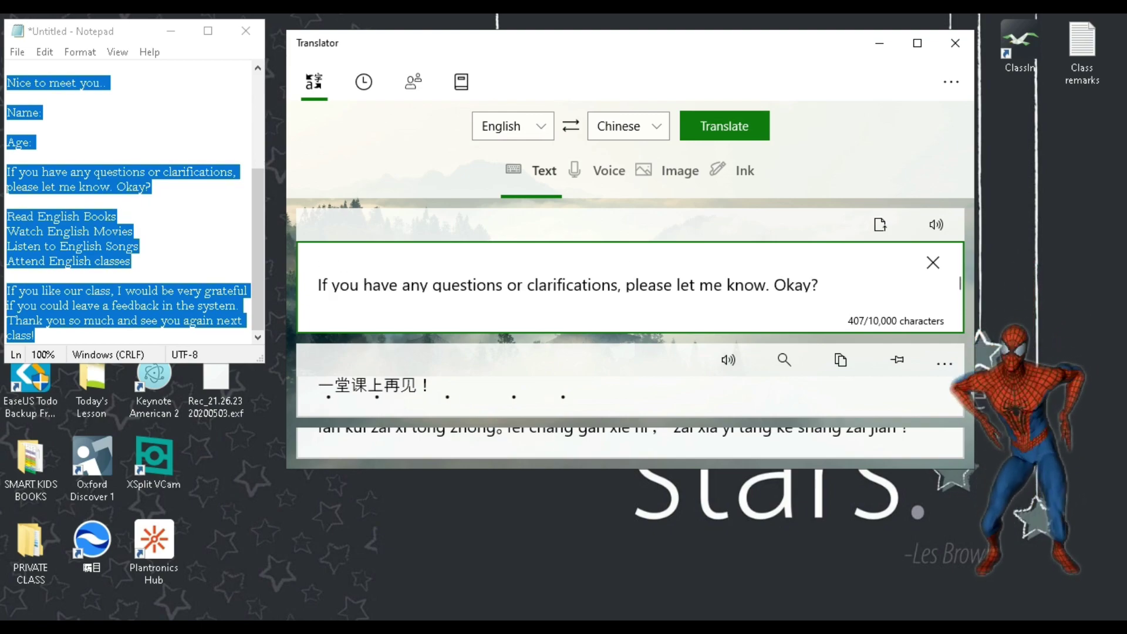
scroll(630, 286, "down", 3)
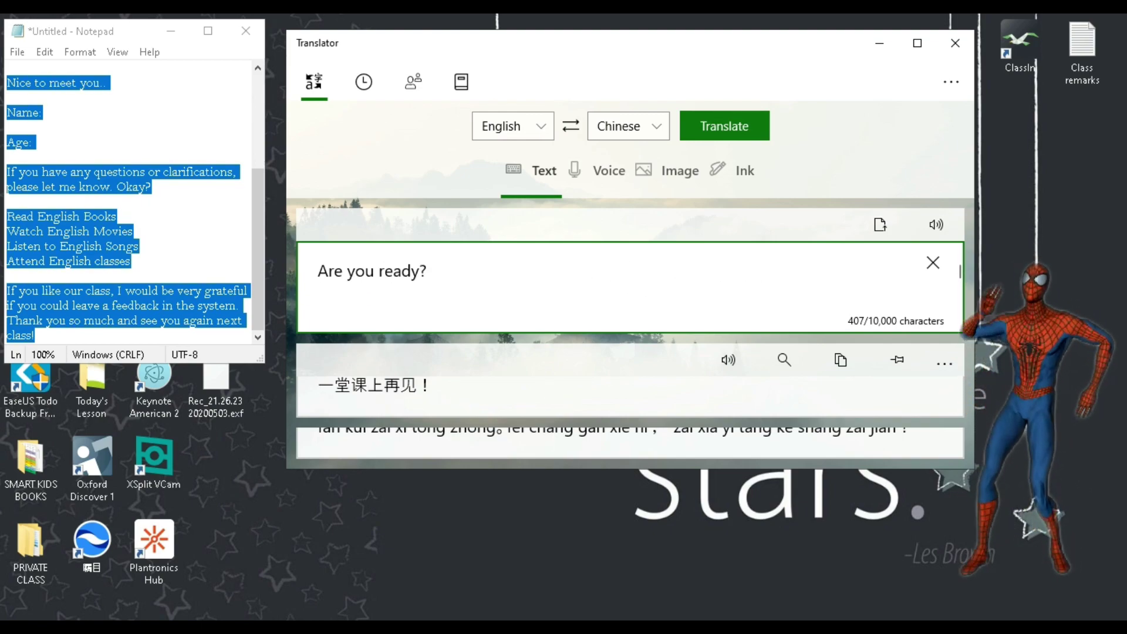
scroll(630, 287, "down", 2)
scroll(630, 287, "up", 3)
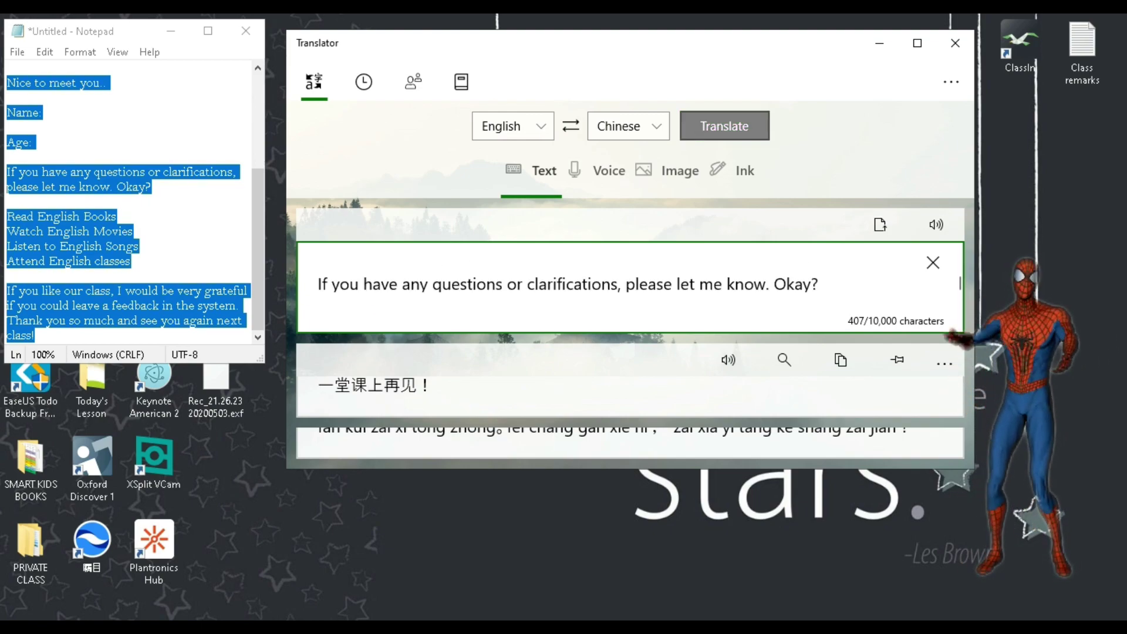
left_click(917, 43)
scroll(846, 293, "up", 2)
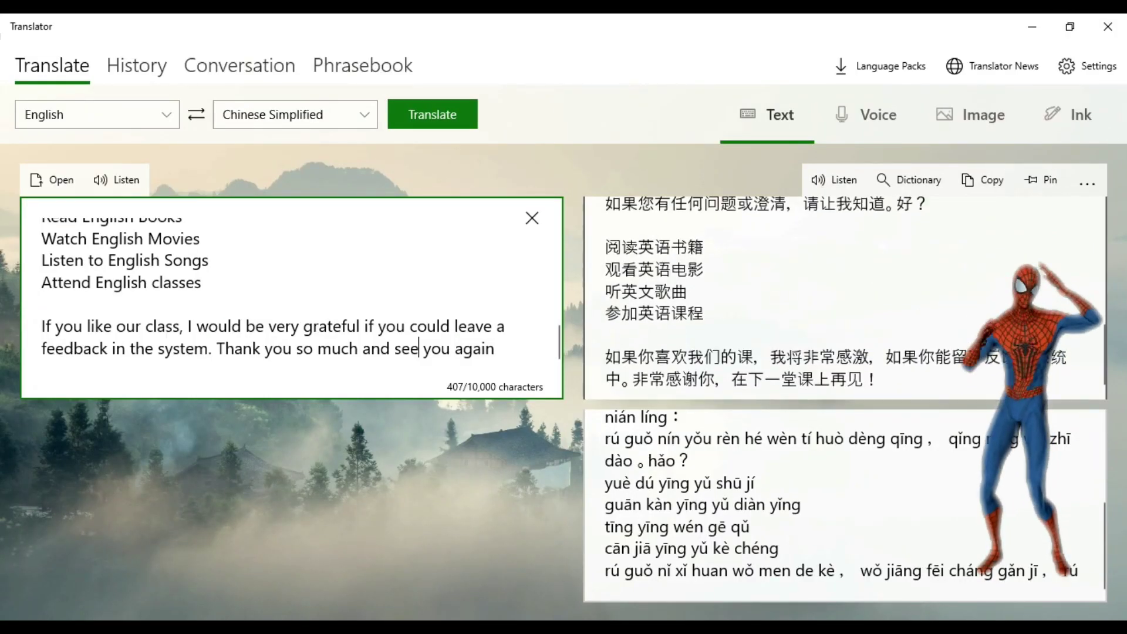
scroll(845, 293, "up", 2)
scroll(846, 293, "up", 2)
scroll(845, 294, "up", 2)
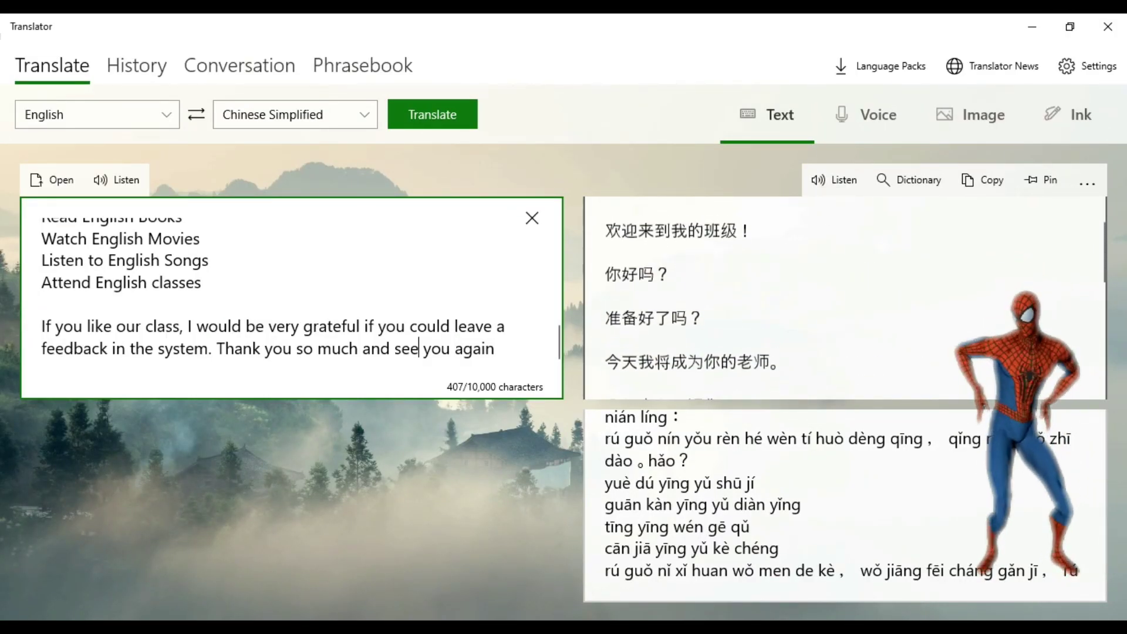
scroll(845, 293, "up", 1)
Select the entire Simplified Chinese translation output.
left_click(845, 293)
scroll(845, 293, "down", 1)
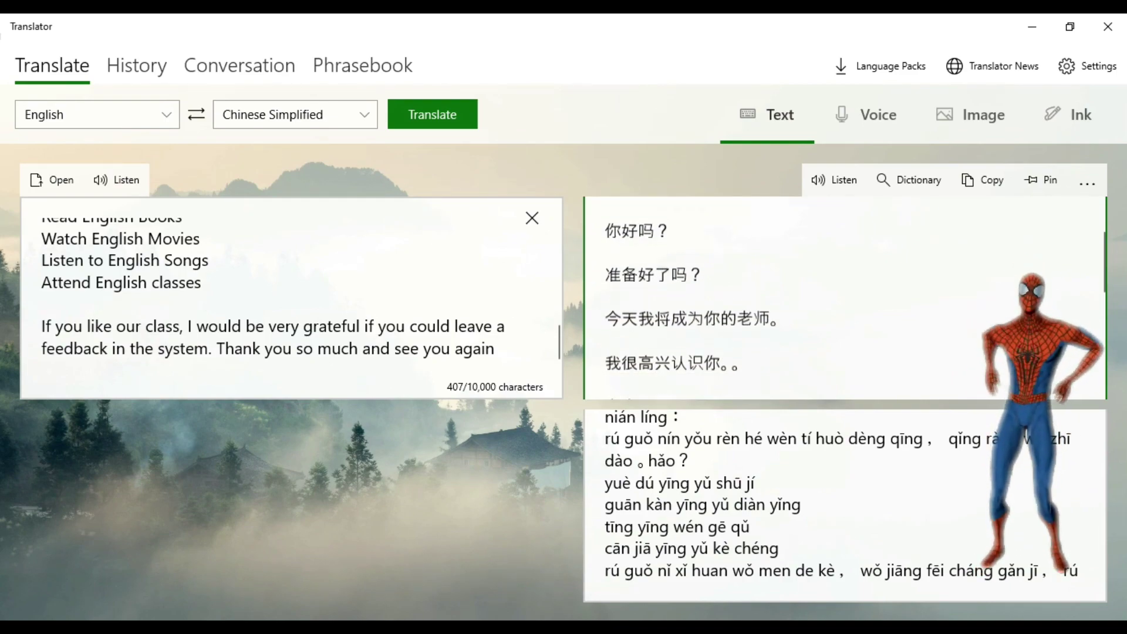
scroll(845, 294, "down", 2)
scroll(846, 294, "up", 2)
scroll(845, 294, "up", 2)
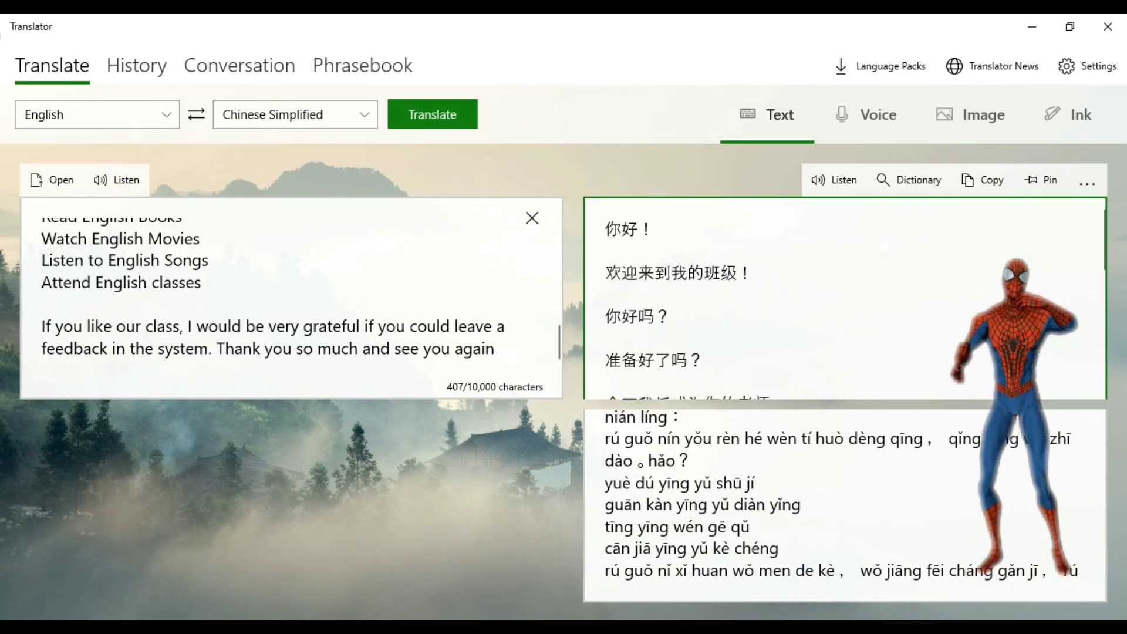
key("ctrl+a")
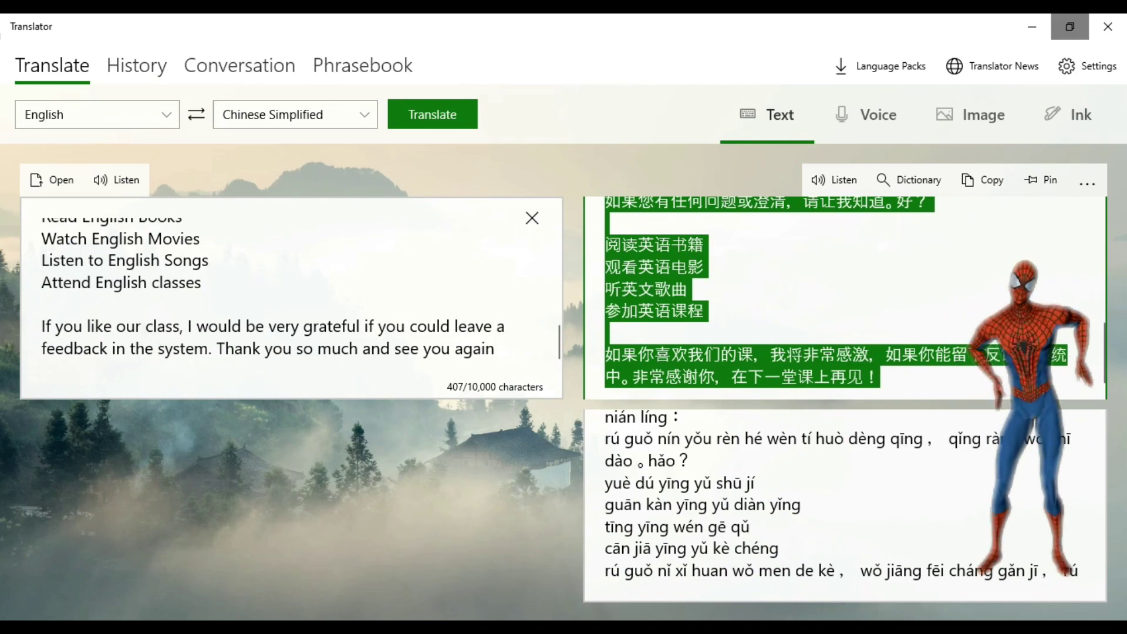
key("alt+Tab")
key("alt+Tab")
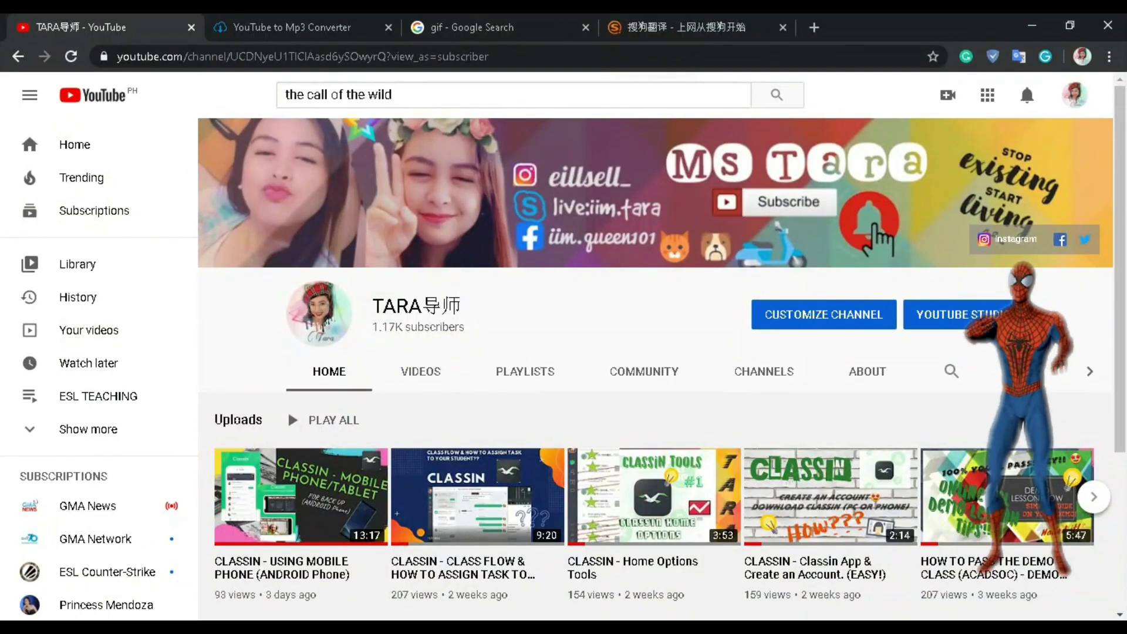
Paste the Chinese script into Sogou Translate to back-translate it into English.
key("ctrl+4")
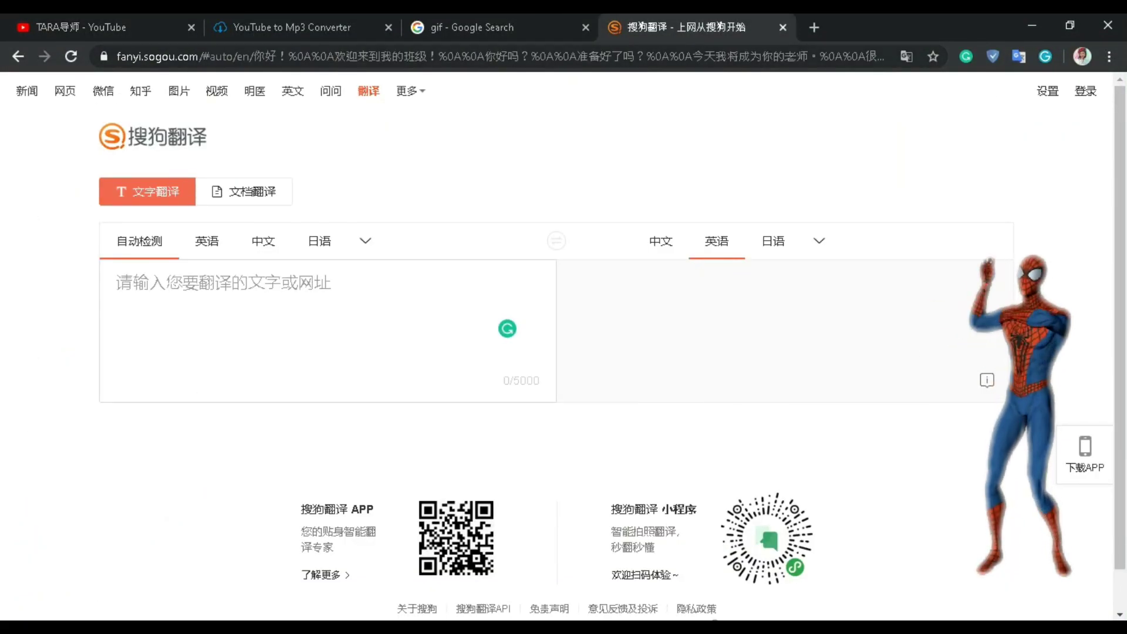
left_click(176, 56)
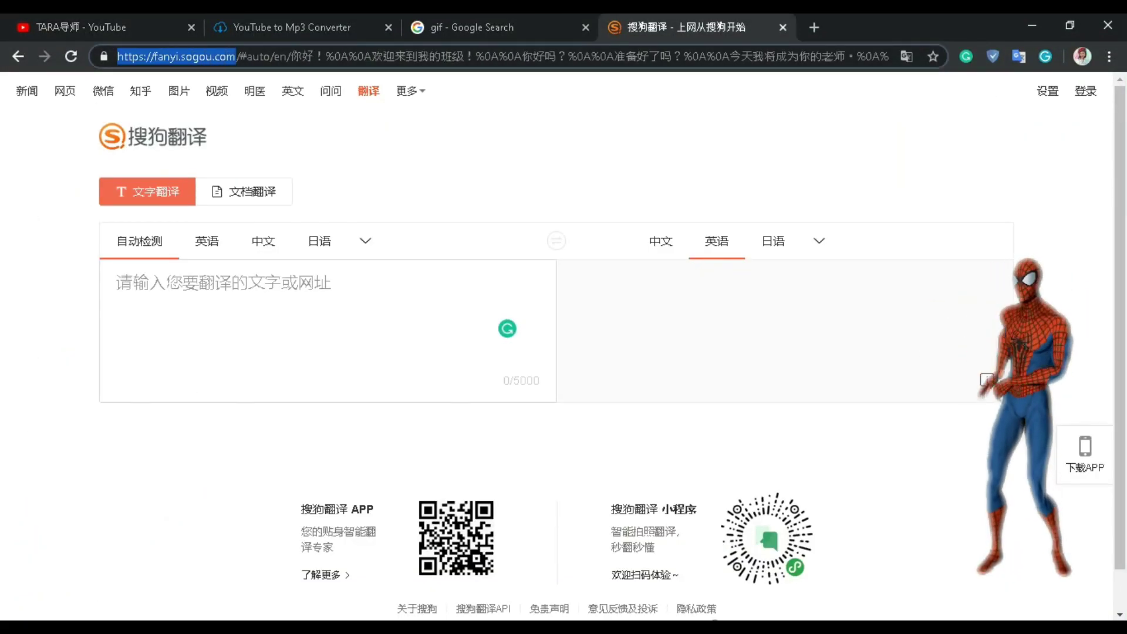
left_click(117, 283)
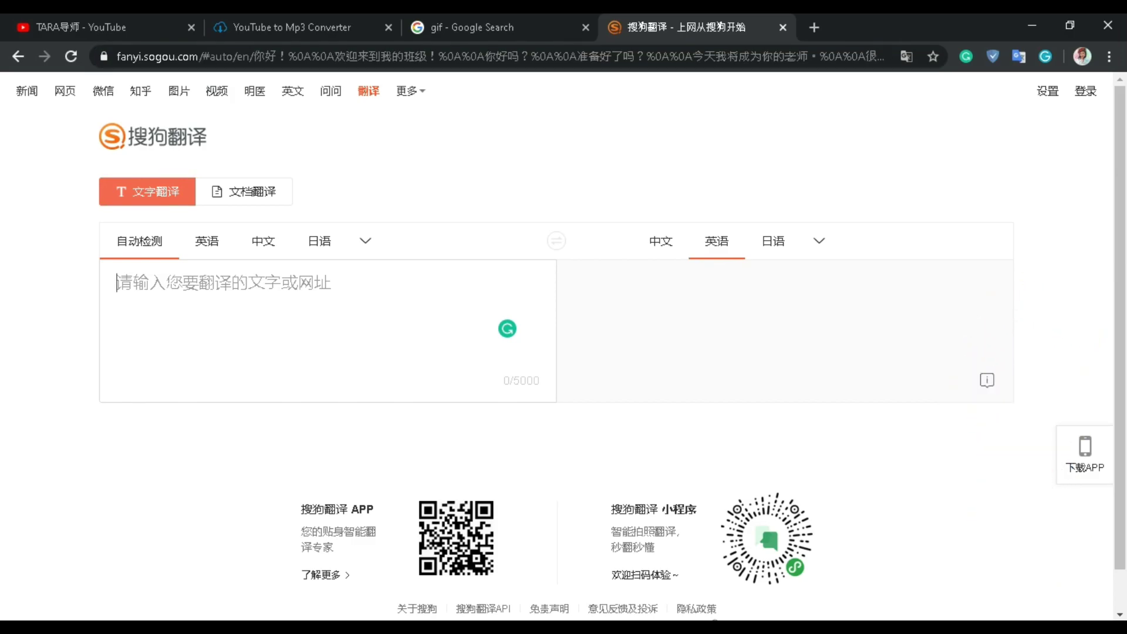
key("ctrl+v")
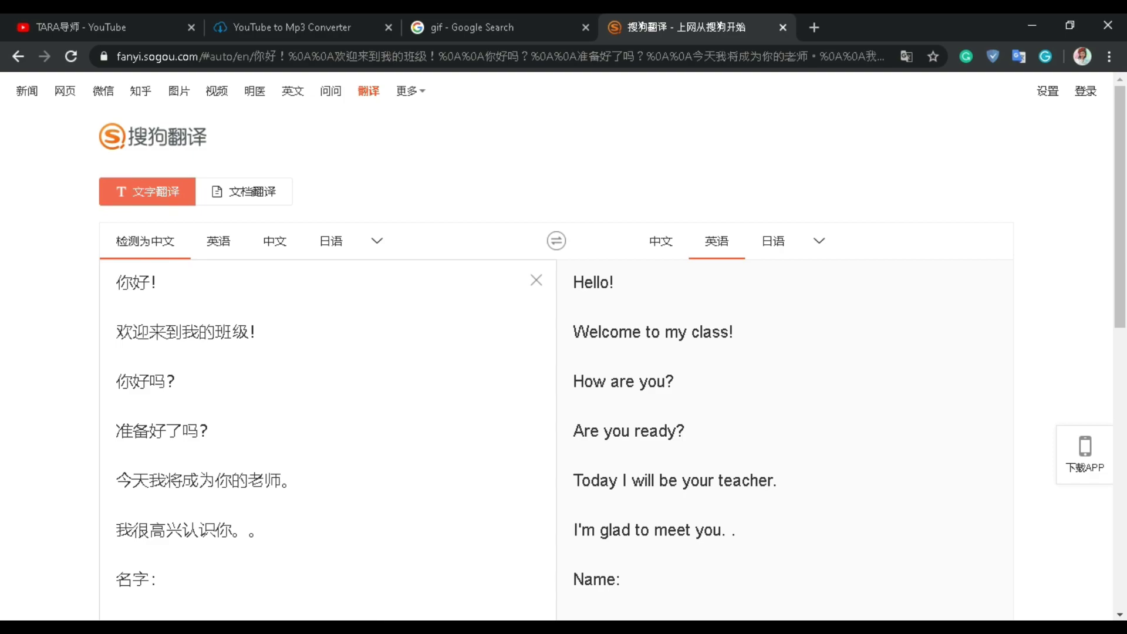
left_click_drag(615, 282, 573, 282)
left_click(604, 327)
Check the English back-translation against the original lines, then restore Chrome smaller.
scroll(610, 346, "down", 1)
scroll(610, 346, "down", 1)
scroll(611, 347, "down", 1)
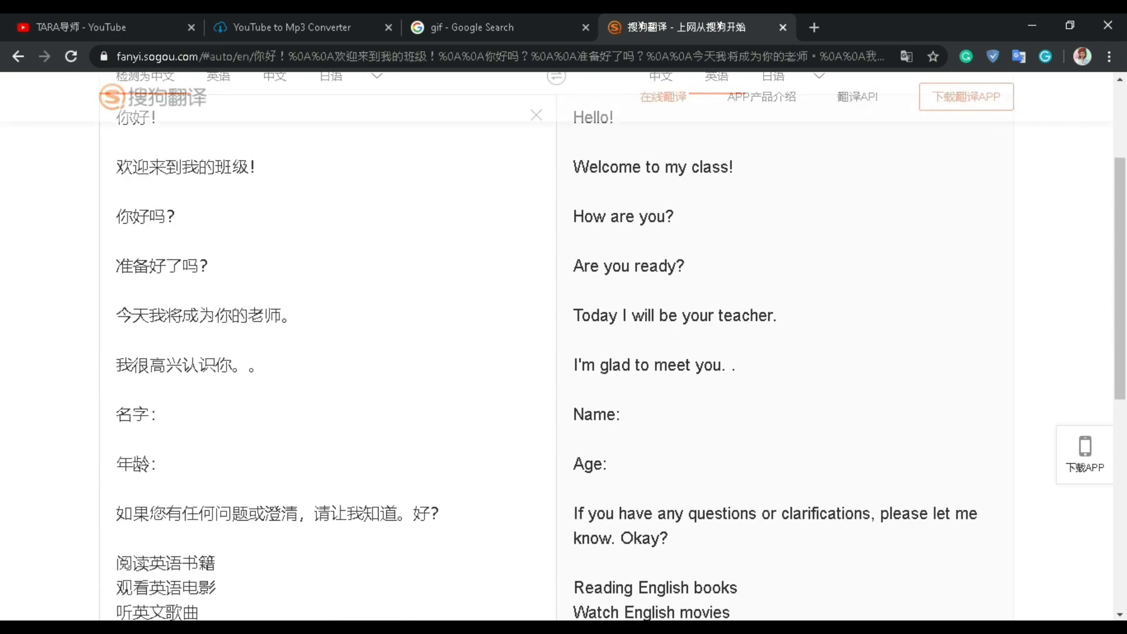
scroll(611, 347, "down", 2)
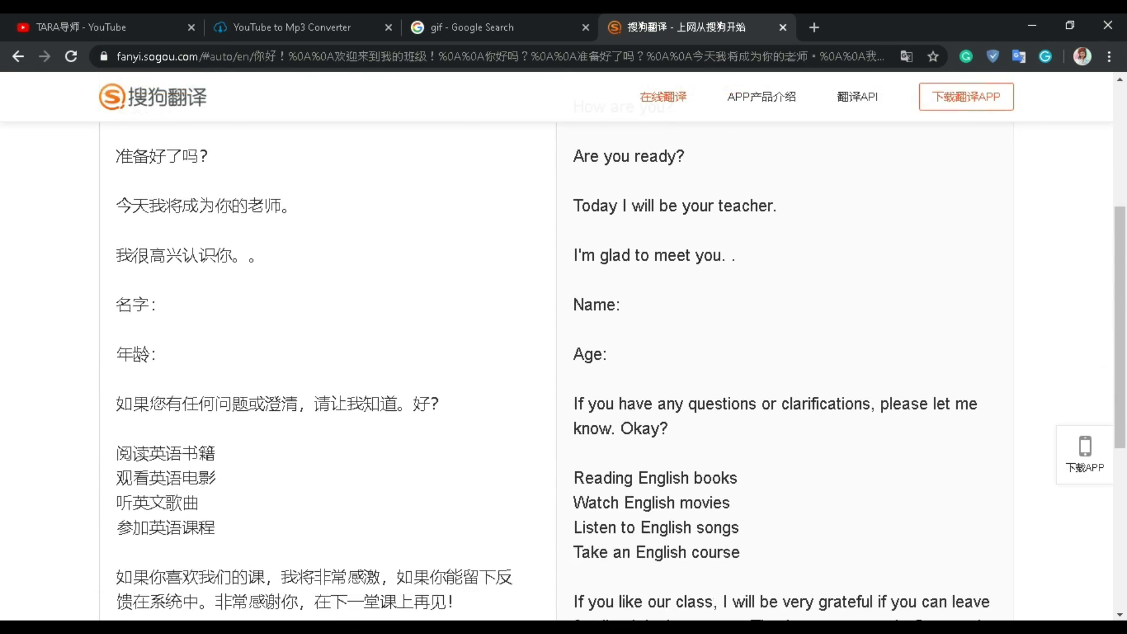
scroll(610, 347, "down", 2)
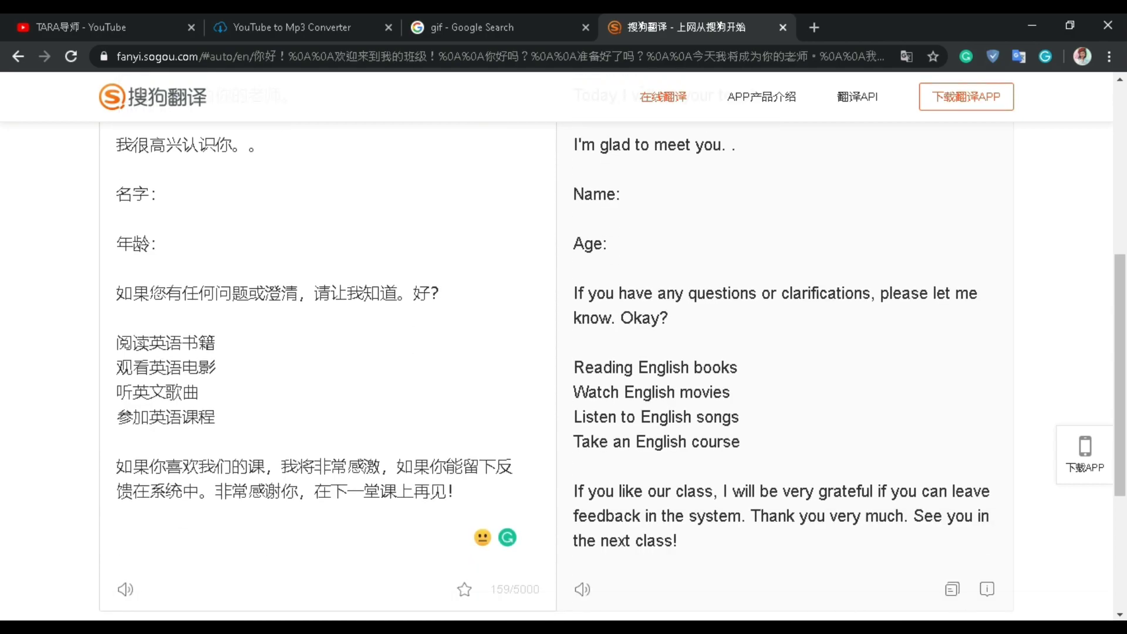
scroll(610, 346, "down", 2)
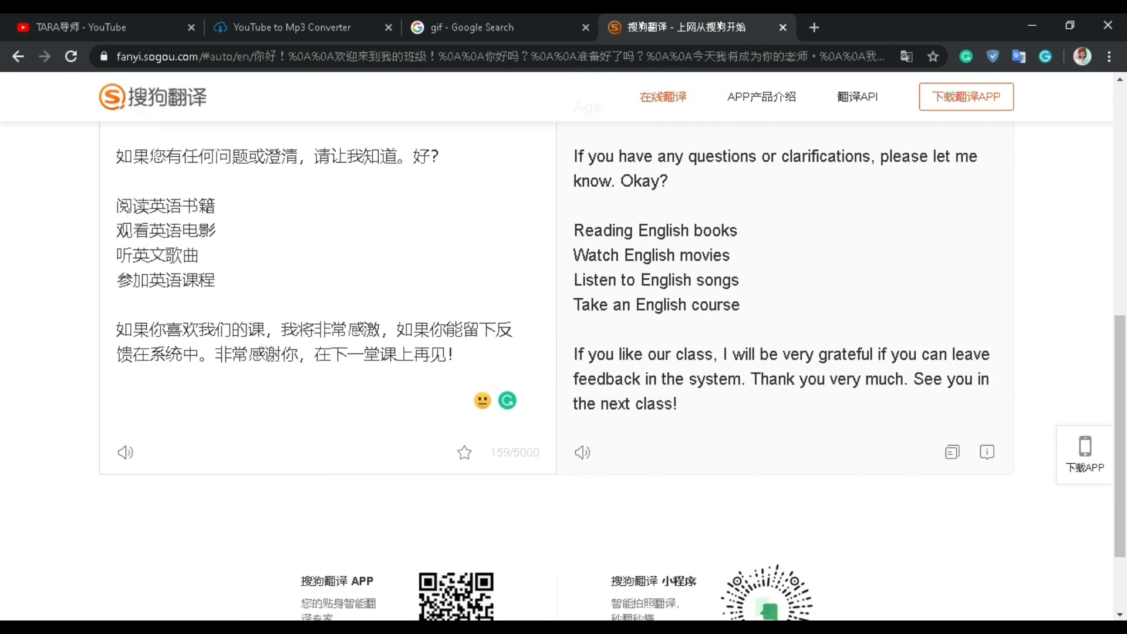
key("ctrl+a")
scroll(564, 317, "up", 10)
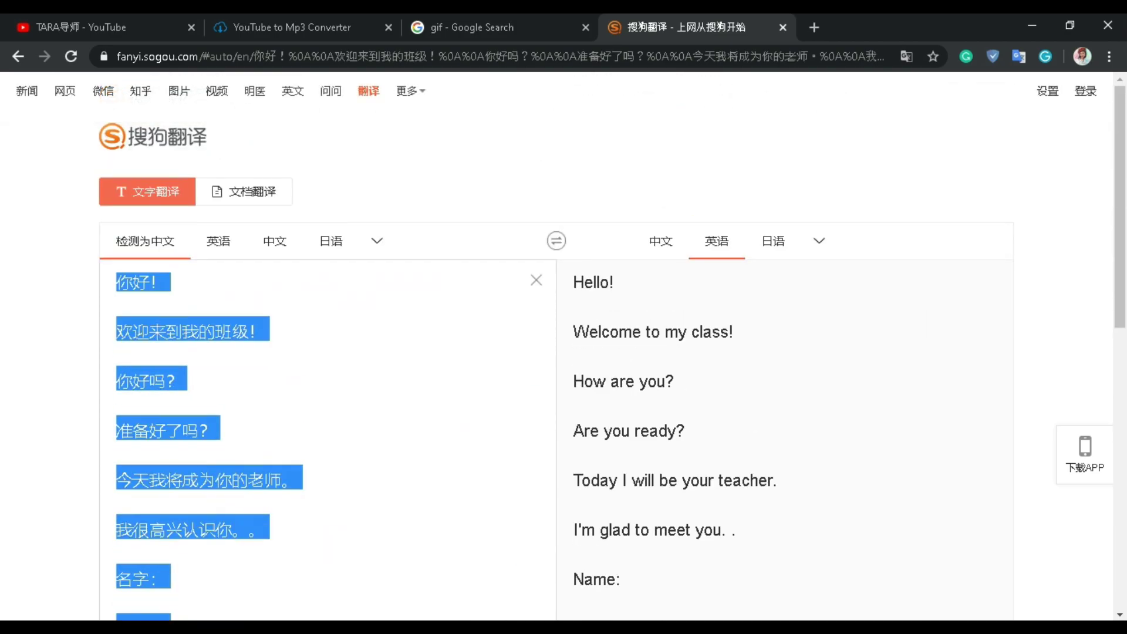
left_click(1070, 25)
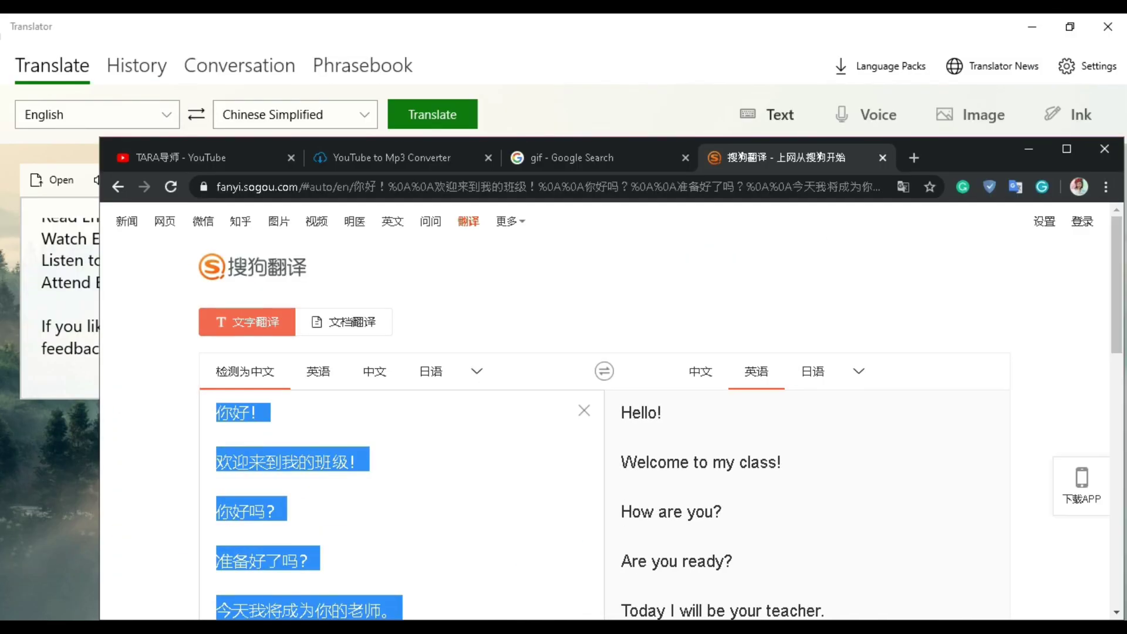
Hide Translator, enlarge Notepad, and paste the Chinese translation below the English script.
left_click(1070, 26)
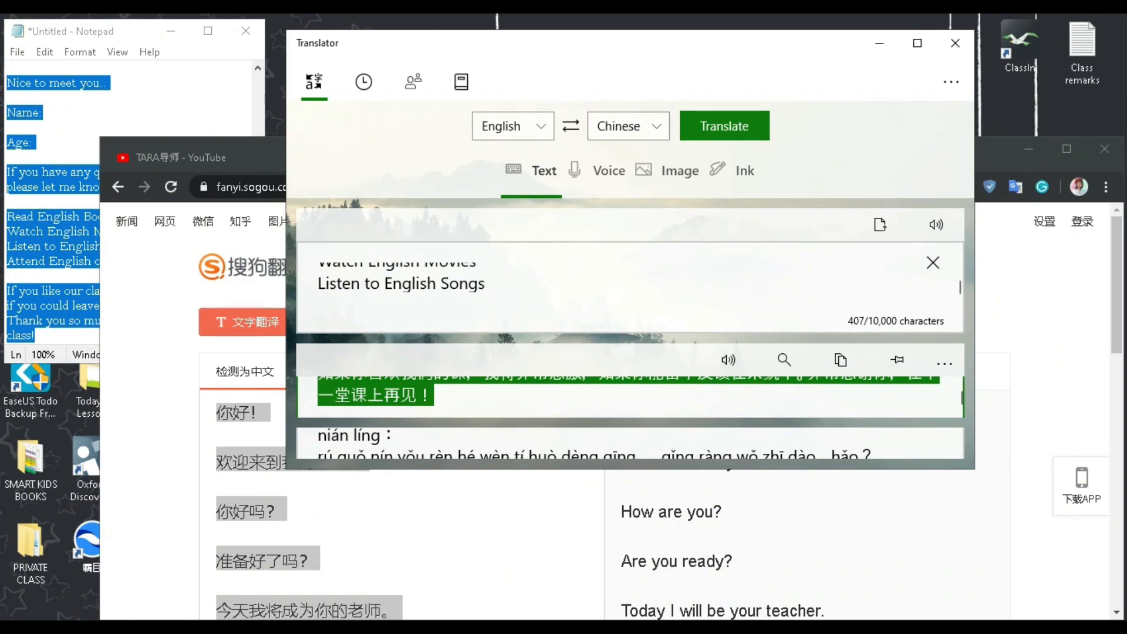
left_click(879, 43)
left_click(111, 83)
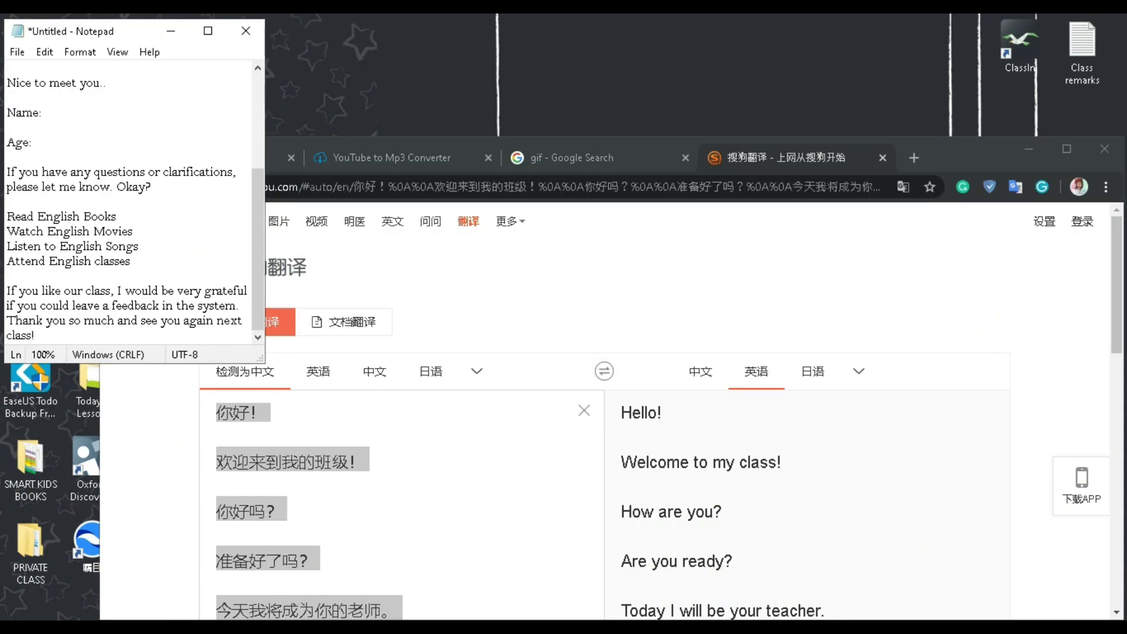
left_click_drag(259, 359, 565, 616)
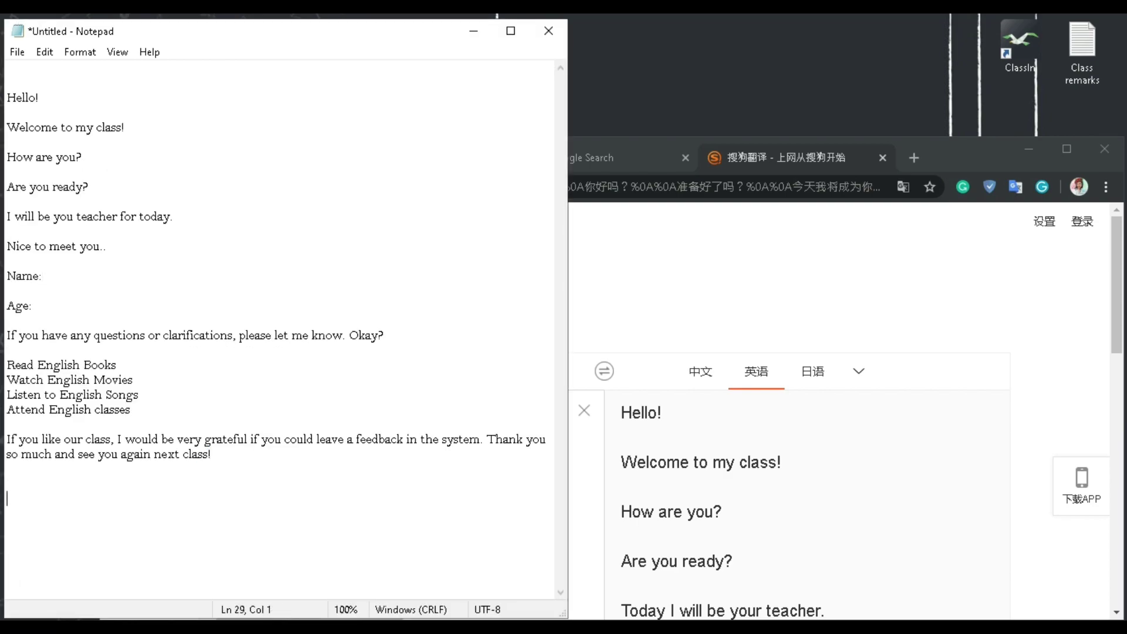
type("你好！  欢迎来到我的班级！  你好吗？  准备好了吗？  今天我将成为你的老师。  我很高兴认识你。。  名字：  年龄：  如果您有任何问题或澄清，请让我知道。好？  阅读英语书籍 观看英语电影 听英文歌曲 参加英语课程  如果你喜欢我们的课，我将非常感激，如果你能留下反馈在系统中。非常感谢你，在下一堂课上再见！")
Move 你好！, 欢迎来到我的班级！, 你好吗？, 准备好了吗？, the teacher line and 我很高兴认识你。 under their English lines.
scroll(279, 328, "up", 2)
scroll(279, 329, "up", 3)
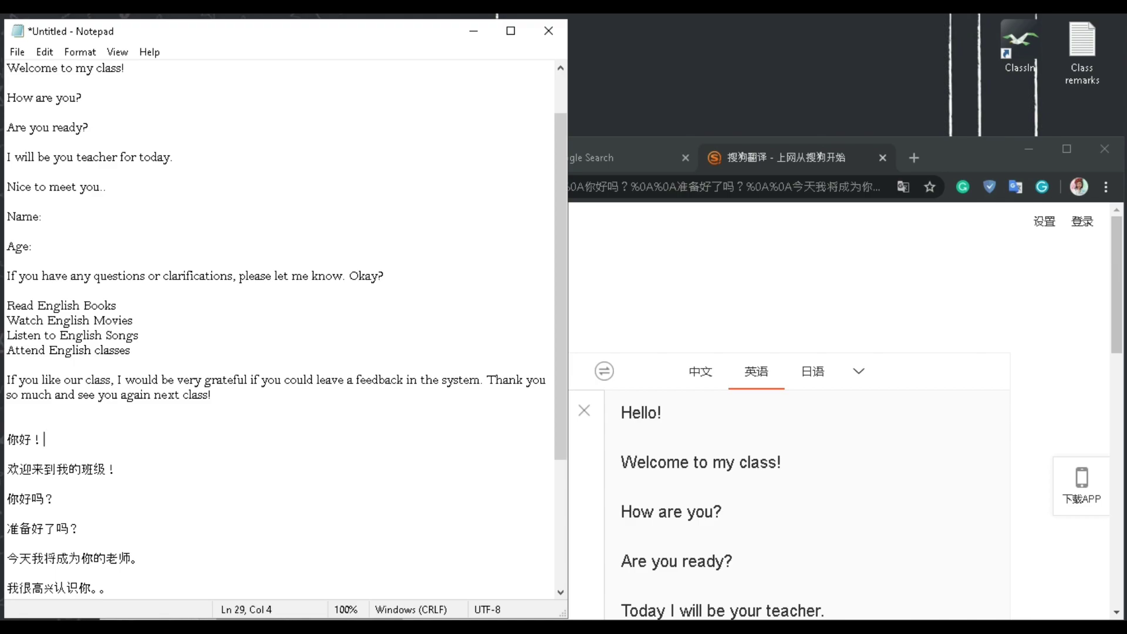
key("shift+Home")
key("ctrl+x")
key("ctrl+v")
key("shift+End")
key("ctrl+x")
key("ctrl+v")
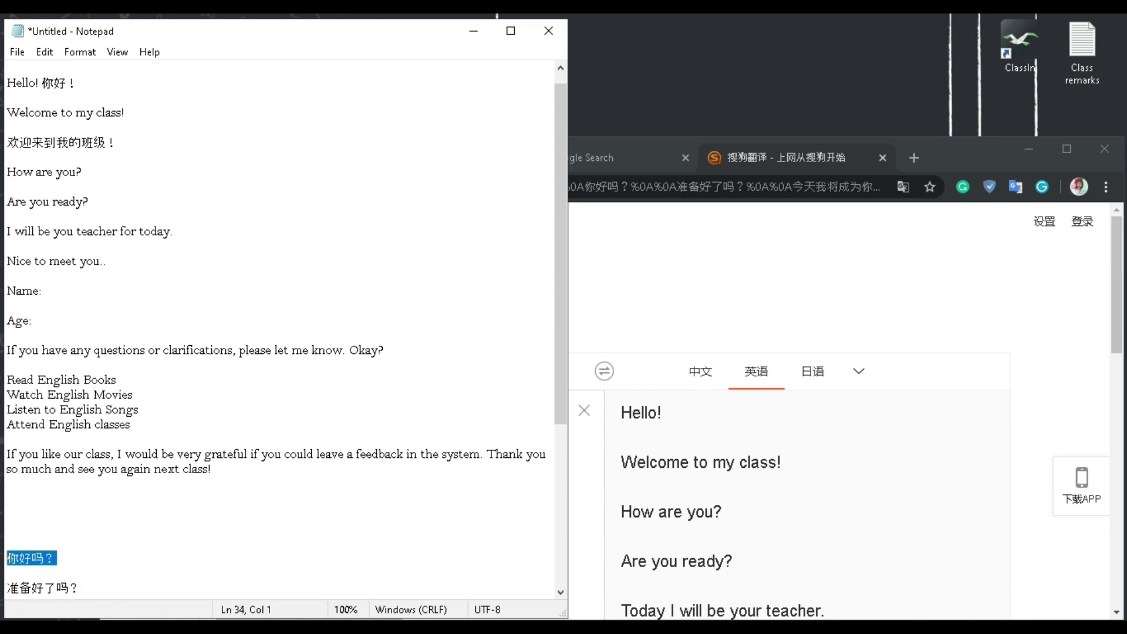
key("ctrl+x")
key("ctrl+v")
key("ctrl+x")
key("ctrl+v")
key("ctrl+x")
key("ctrl+v")
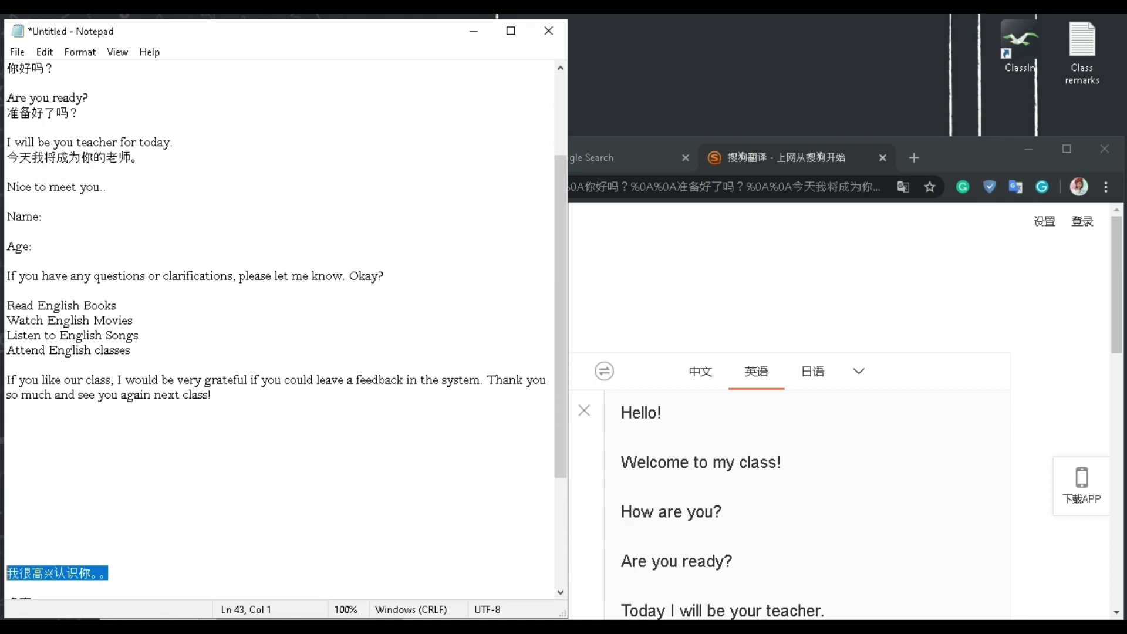
key("ctrl+x")
key("ctrl+v")
Add Name/名字 and Age/年龄, and attach 阅读英语书籍, 观看英语电影, song and class translations to their lines.
key("ctrl+v")
key("ctrl+x")
key("ctrl+v")
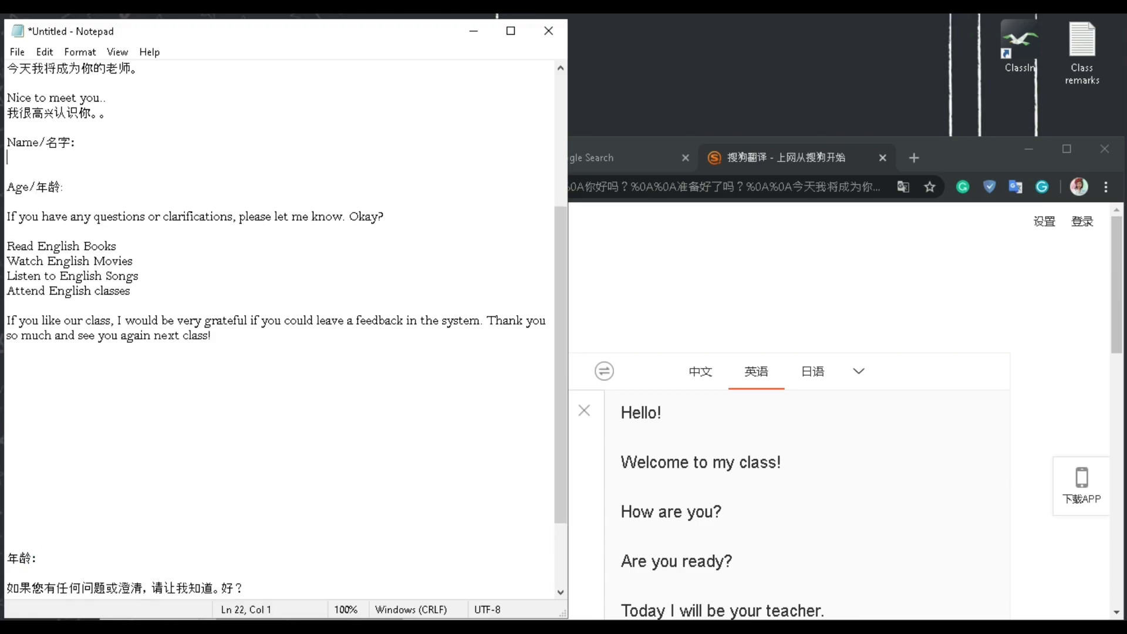
key("ctrl+x")
key("ctrl+v")
key("ctrl+x")
key("ctrl+v")
key("ctrl+x")
key("ctrl+v")
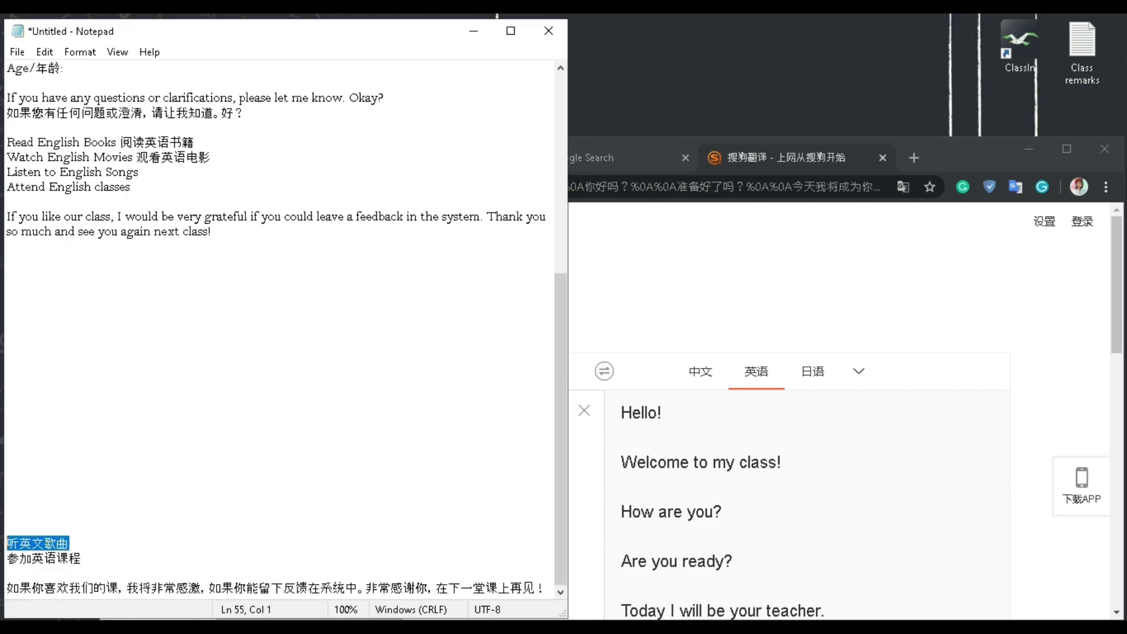
key("ctrl+x")
key("ctrl+v")
key("ctrl+x")
key("ctrl+v")
key("ctrl+x")
key("ctrl+v")
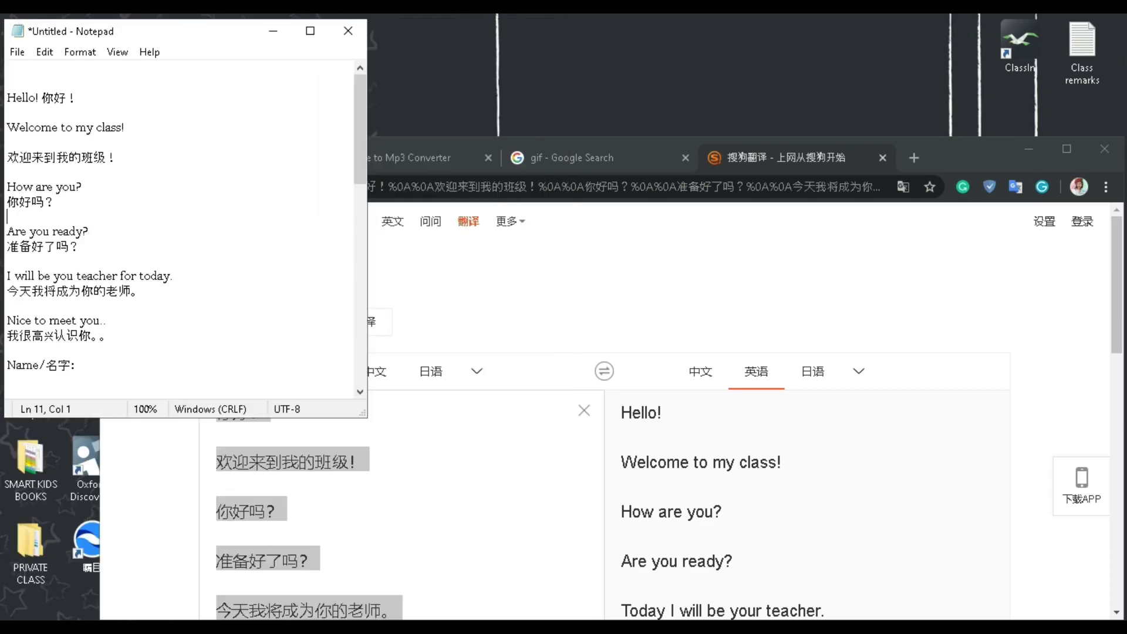
left_click_drag(568, 317, 367, 317)
Search YouTube for 'a love so beautiful'.
left_click(587, 264)
left_click(388, 157)
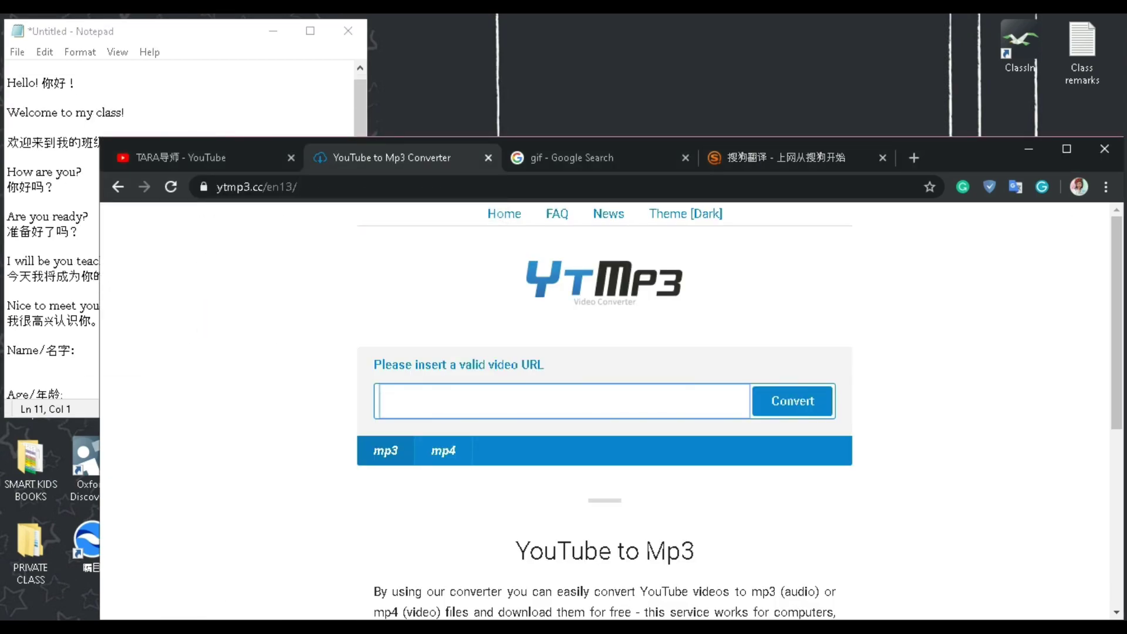
key("ctrl+1")
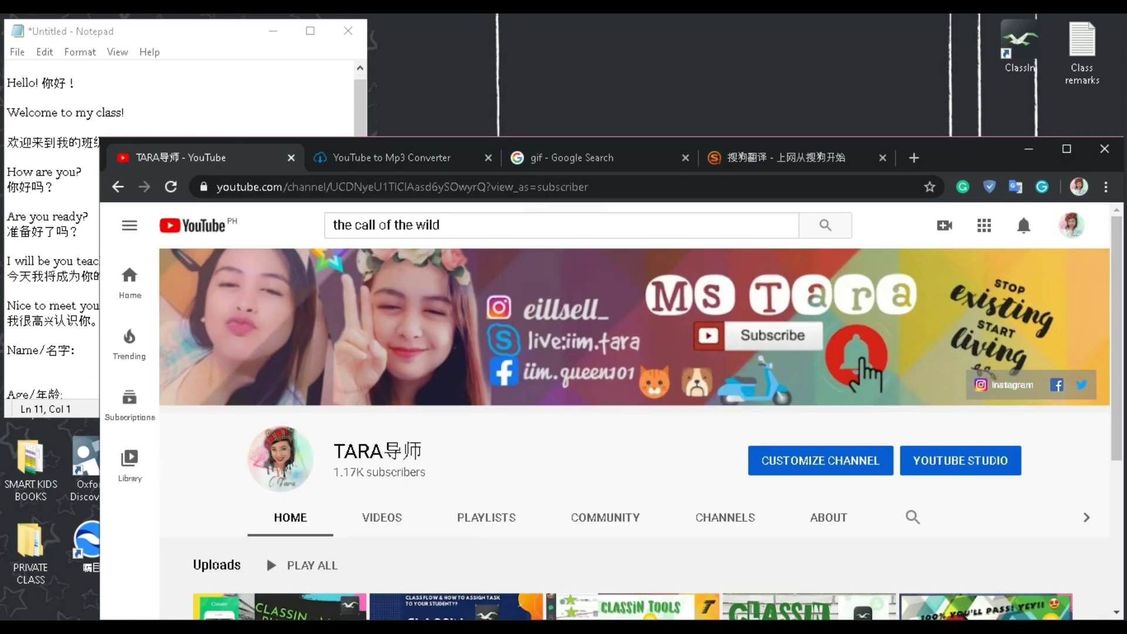
left_click(411, 225)
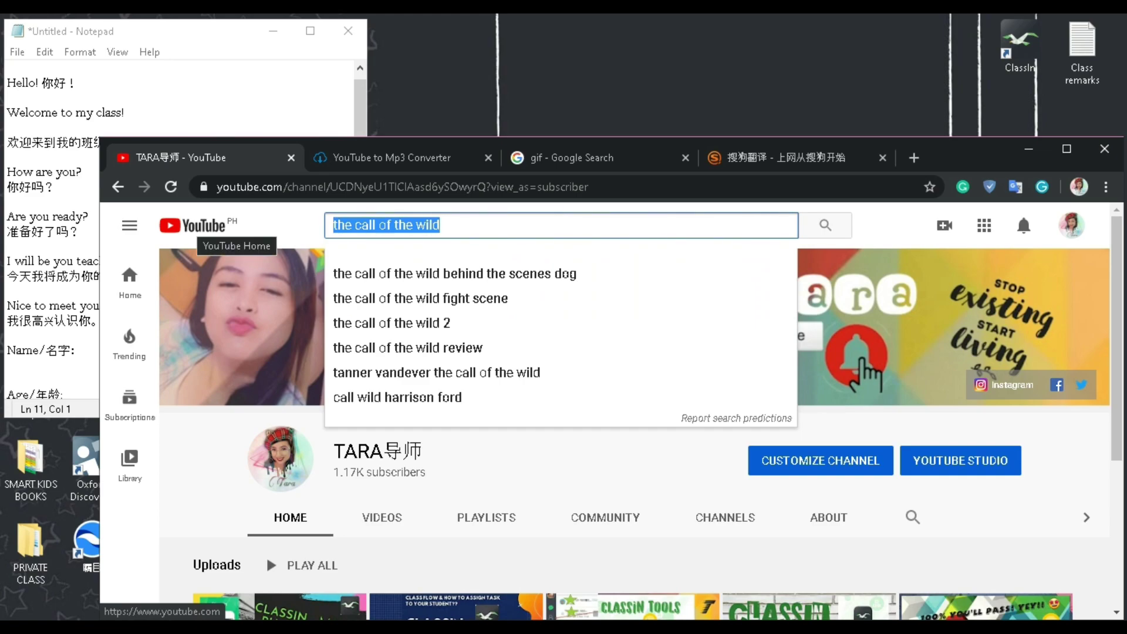
type("a ")
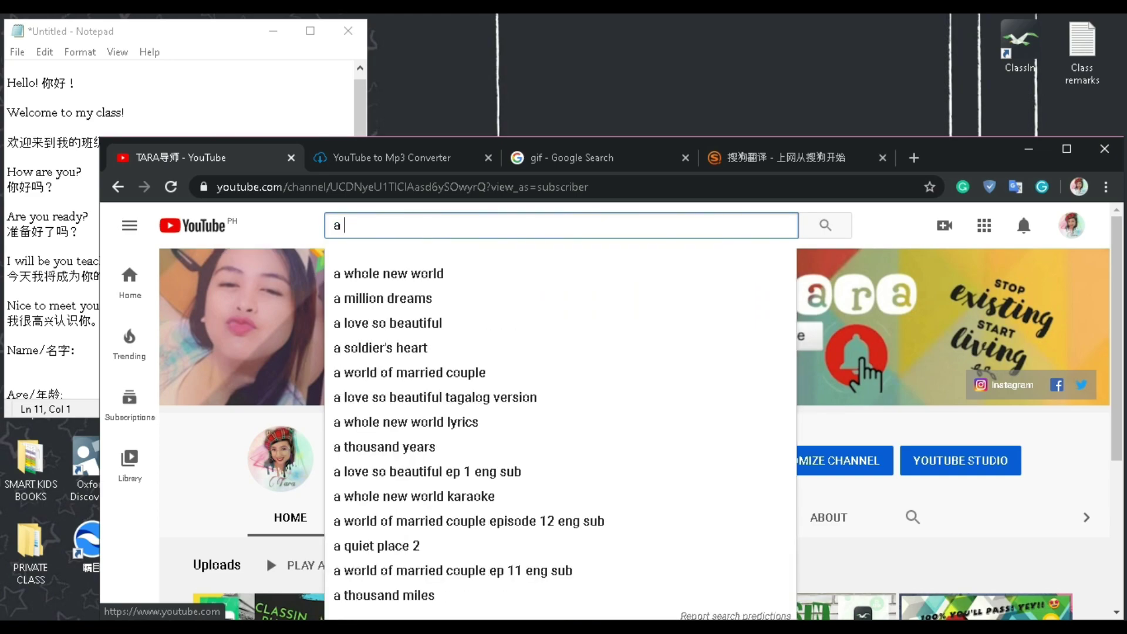
type("love so")
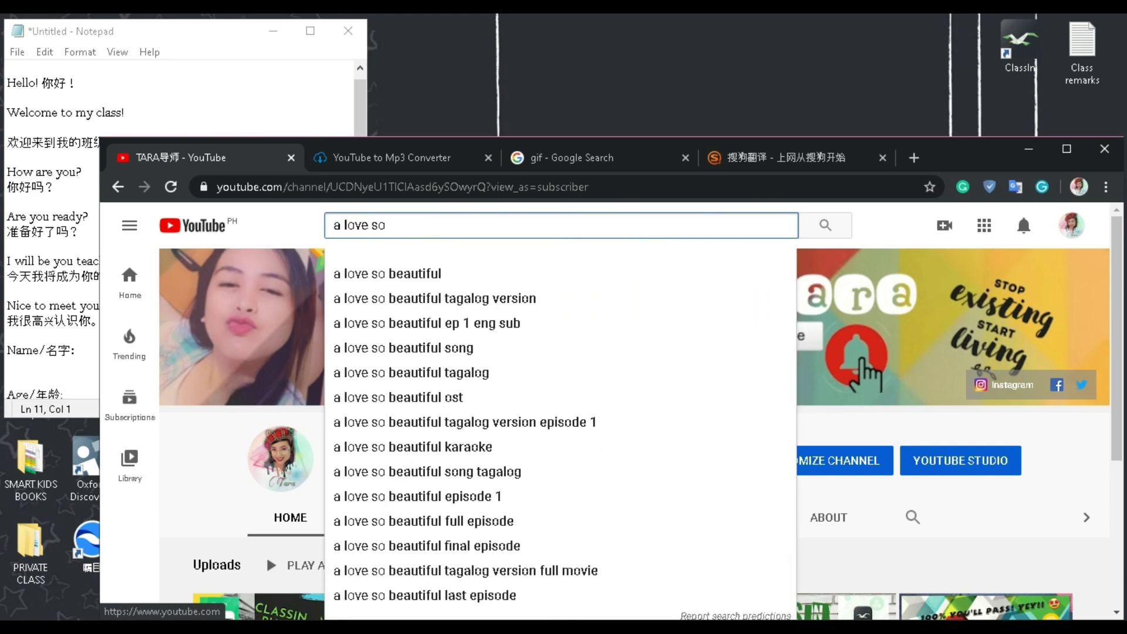
left_click(387, 274)
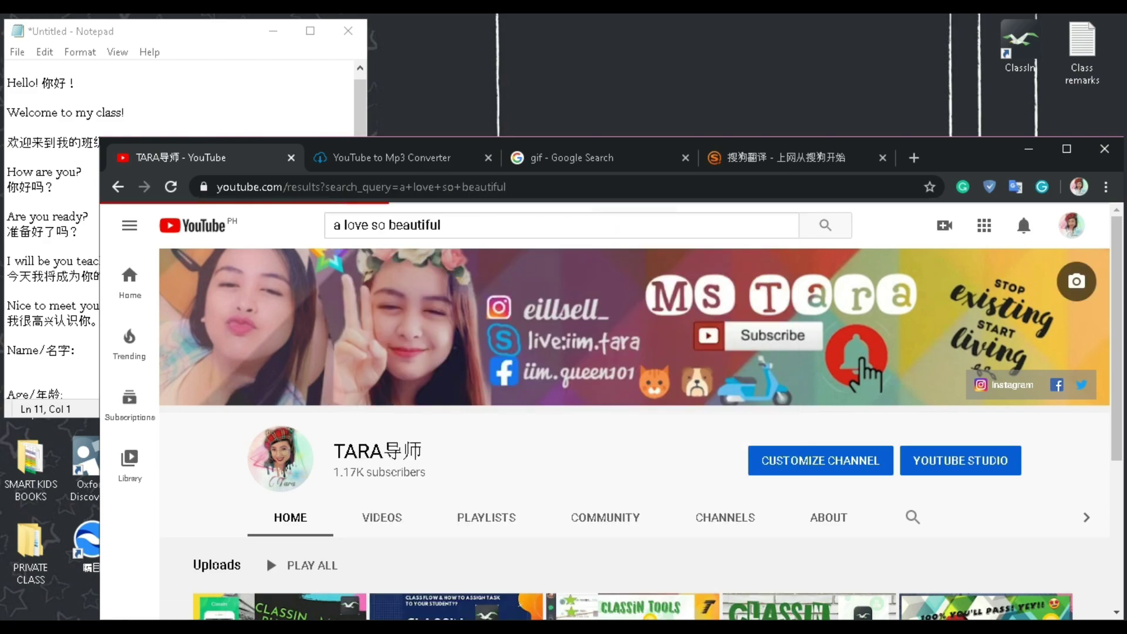
Open the [EASY LYRICS] A Love So Beautiful video and copy its URL.
scroll(374, 550, "down", 2)
scroll(374, 550, "down", 2)
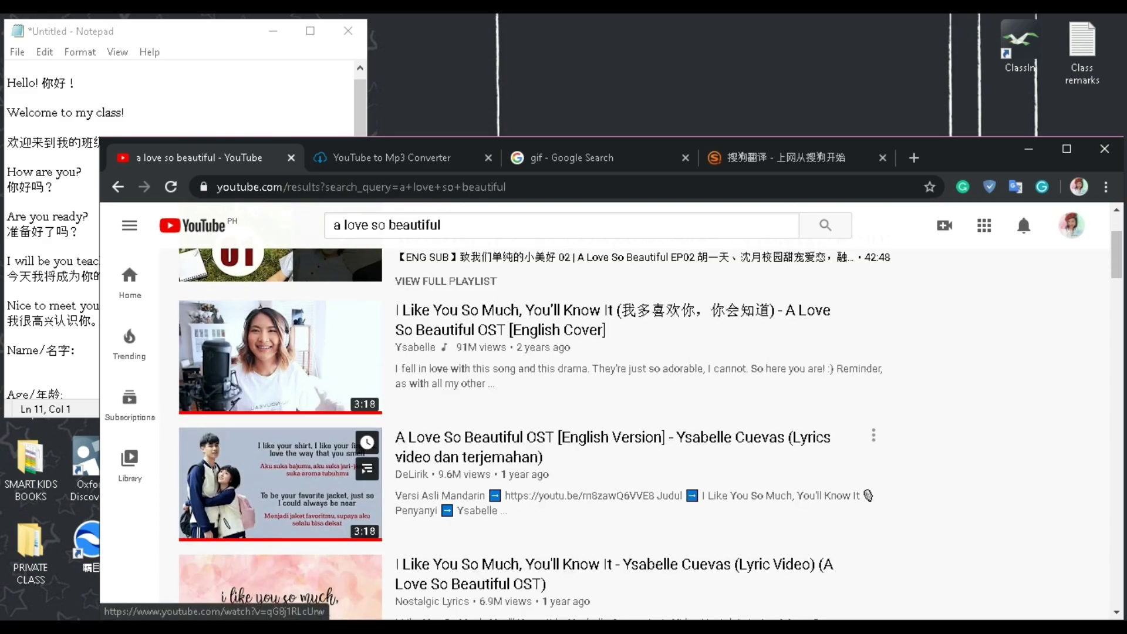
scroll(374, 550, "down", 1)
mouse_move(612, 447)
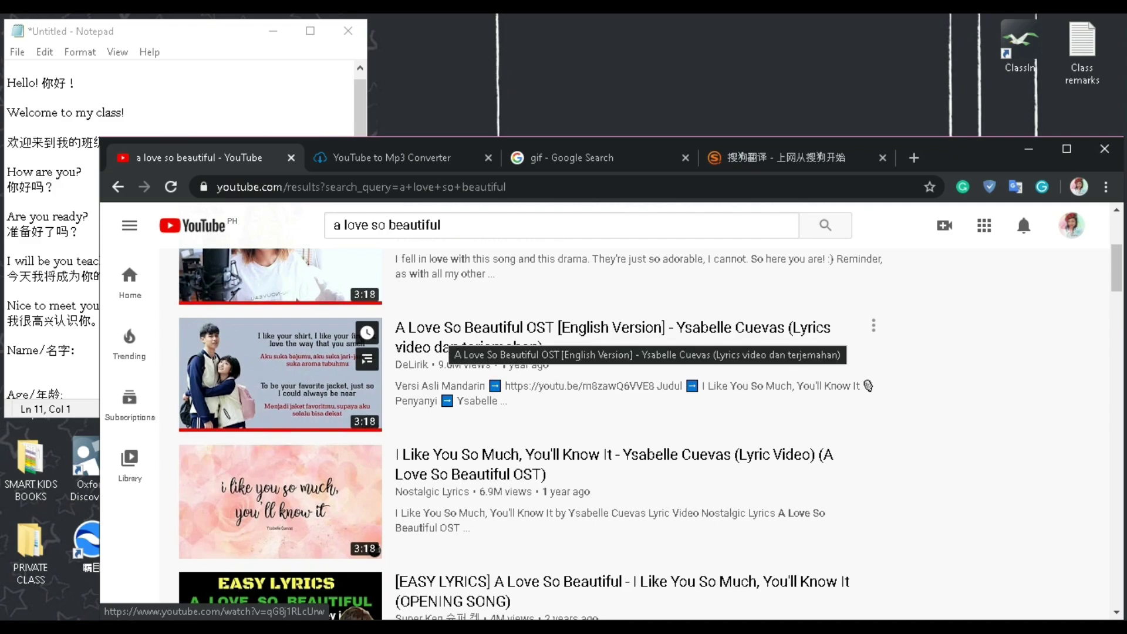
scroll(452, 344, "down", 3)
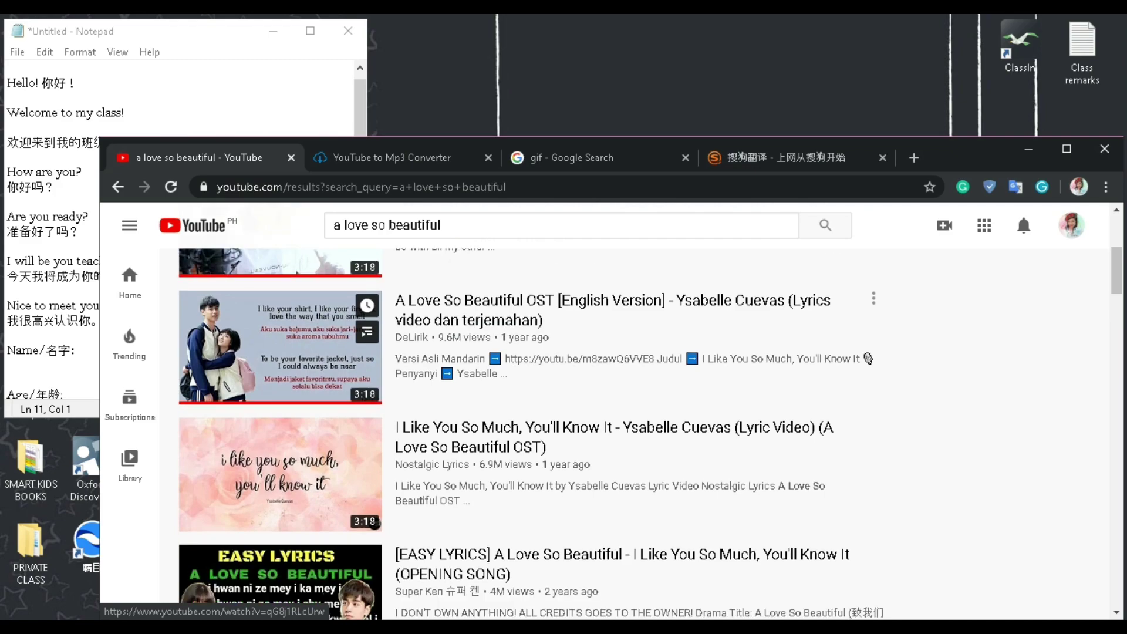
left_click(280, 464)
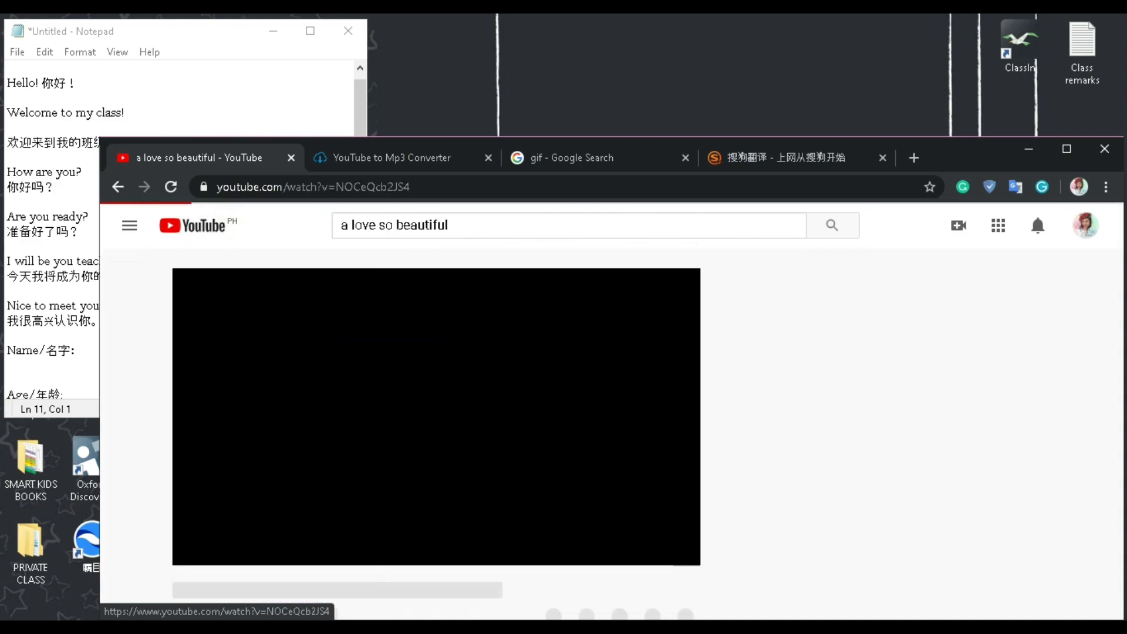
left_click(313, 187)
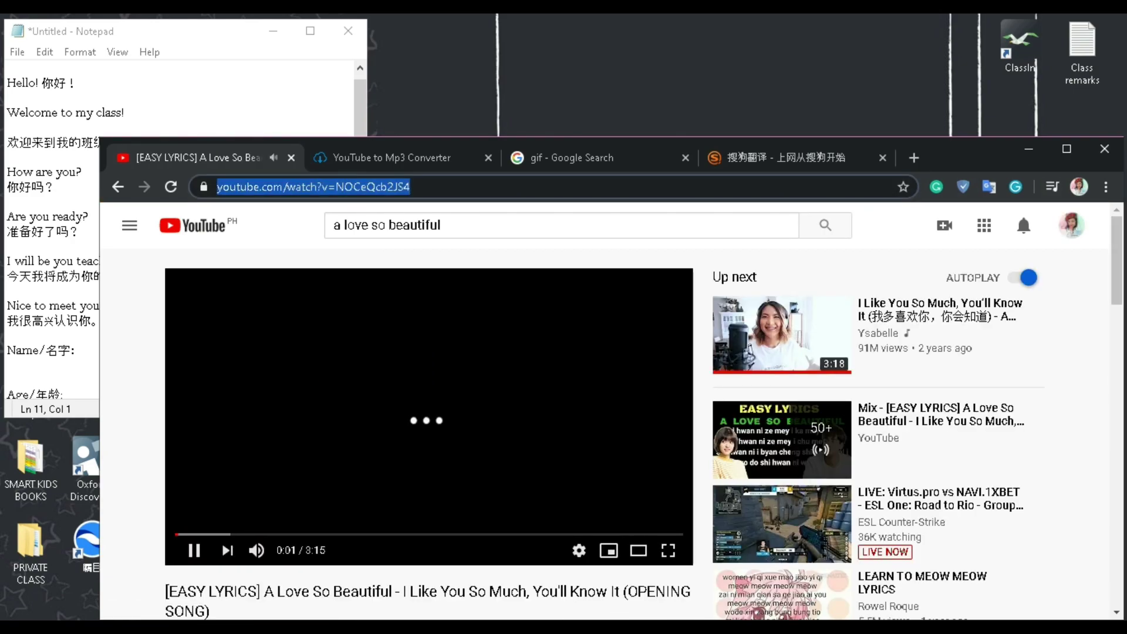
key("ctrl+Tab")
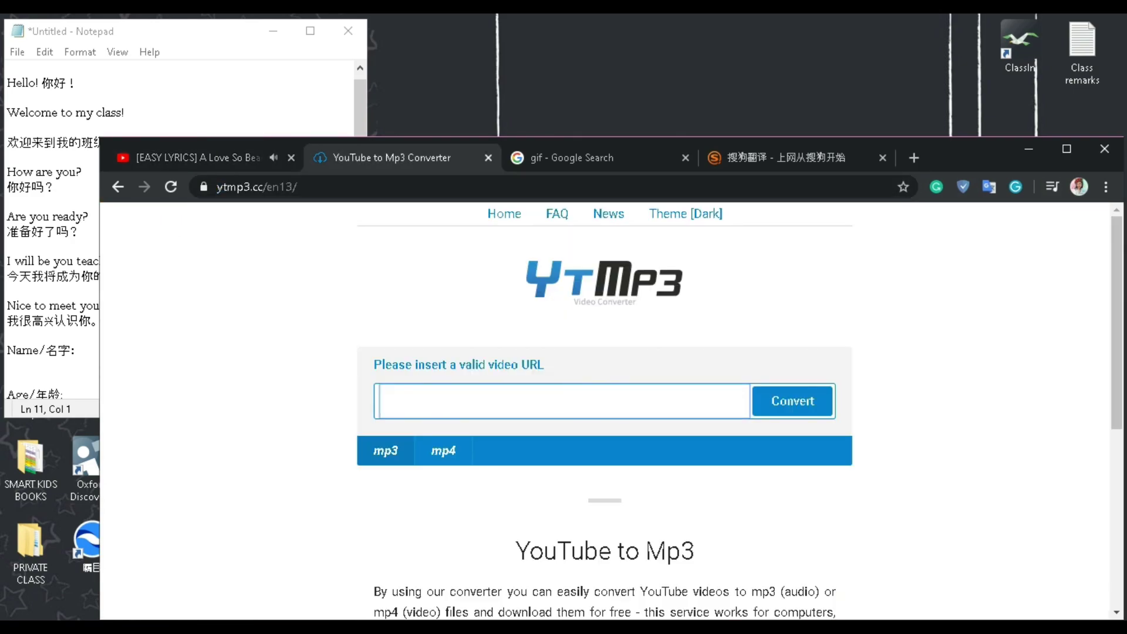
Convert the video in YTMP3 and save the mp3 to Downloads, replacing the old A Love So Beautiful file.
key("ctrl+v")
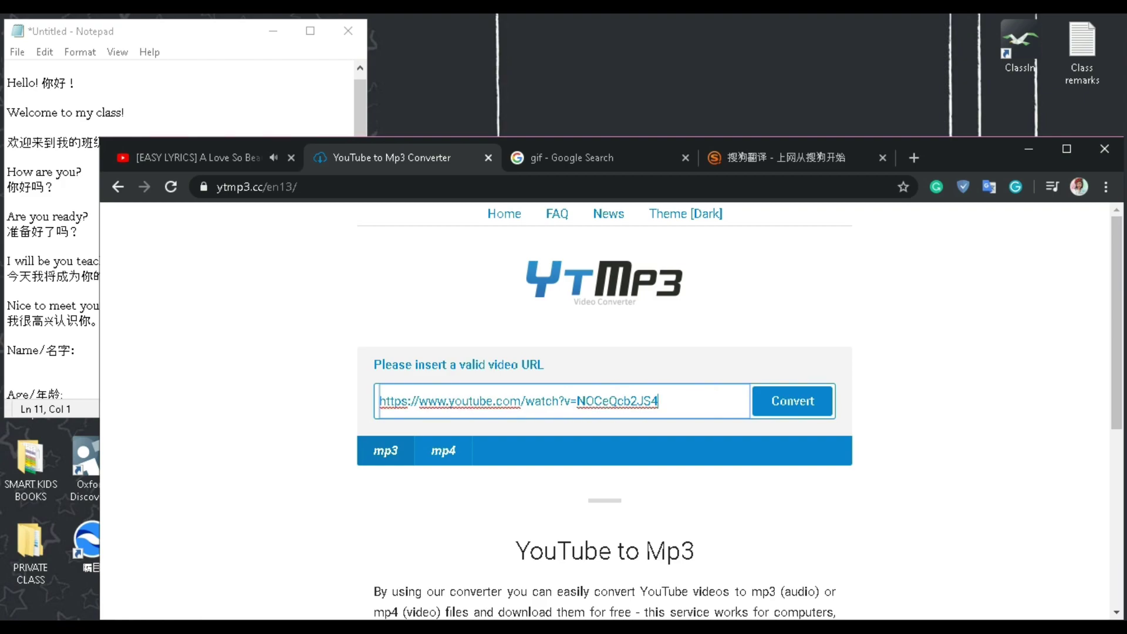
key("Return")
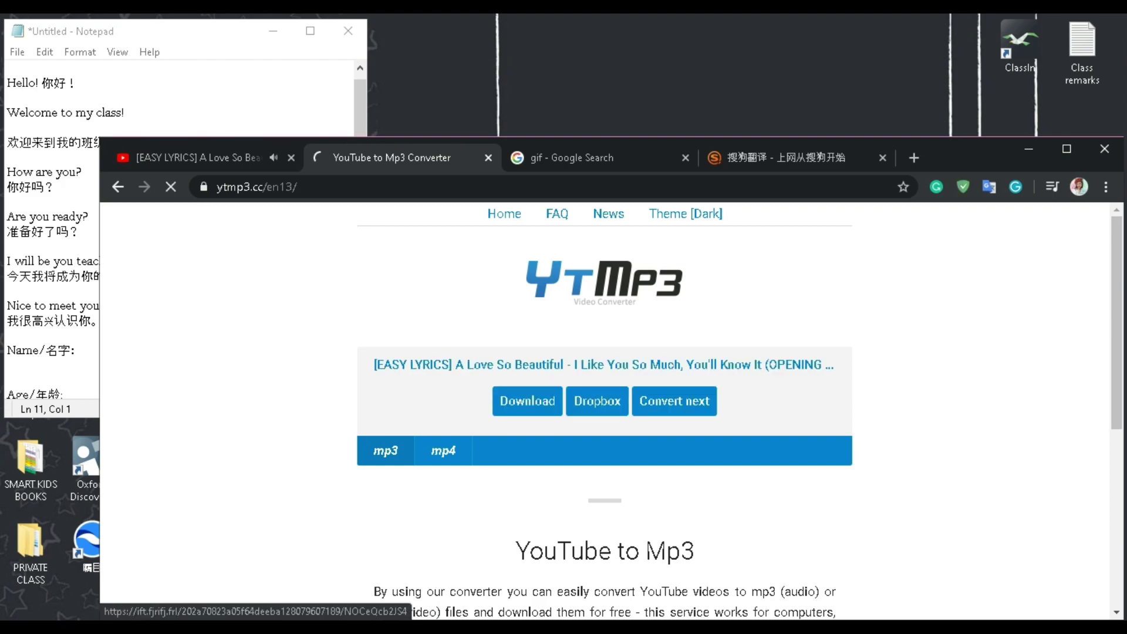
left_click(528, 401)
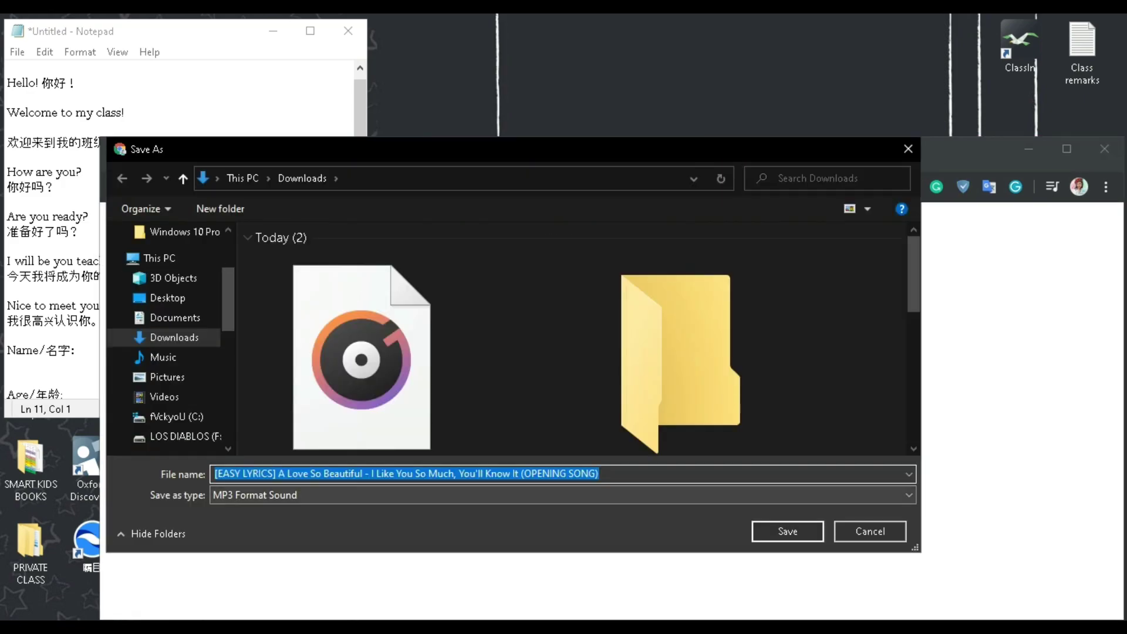
left_click(362, 352)
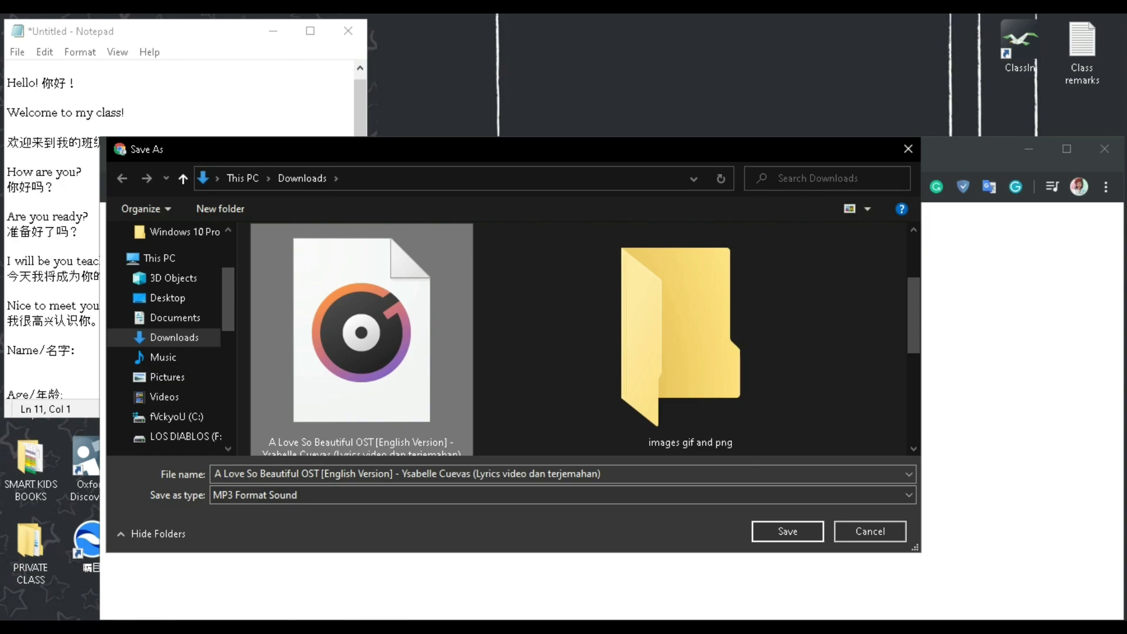
left_click(788, 531)
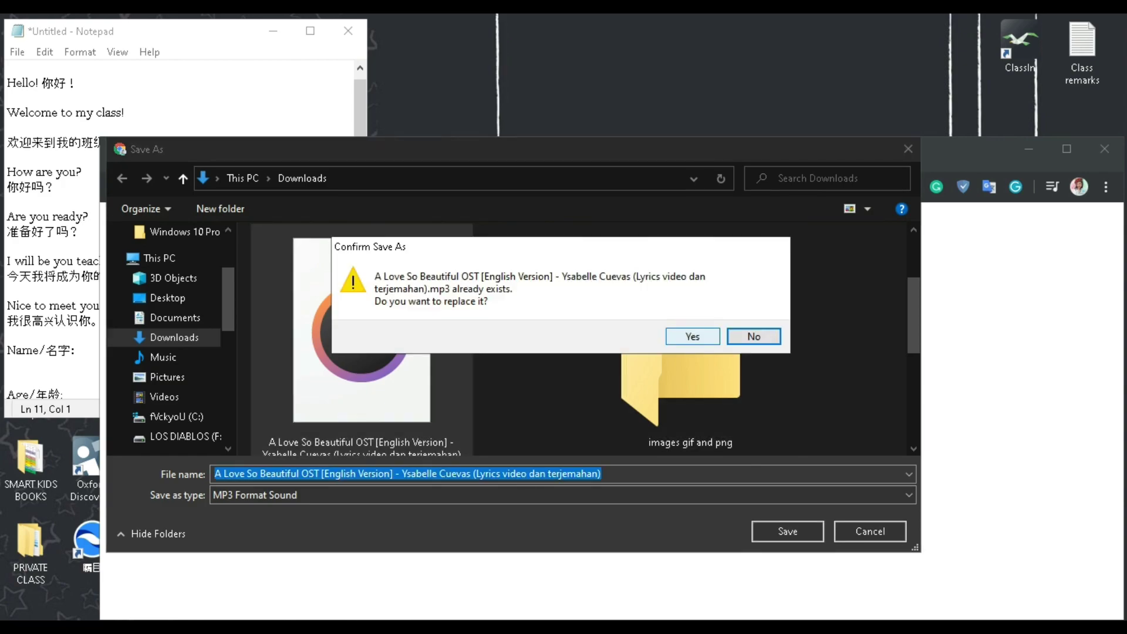
left_click(693, 336)
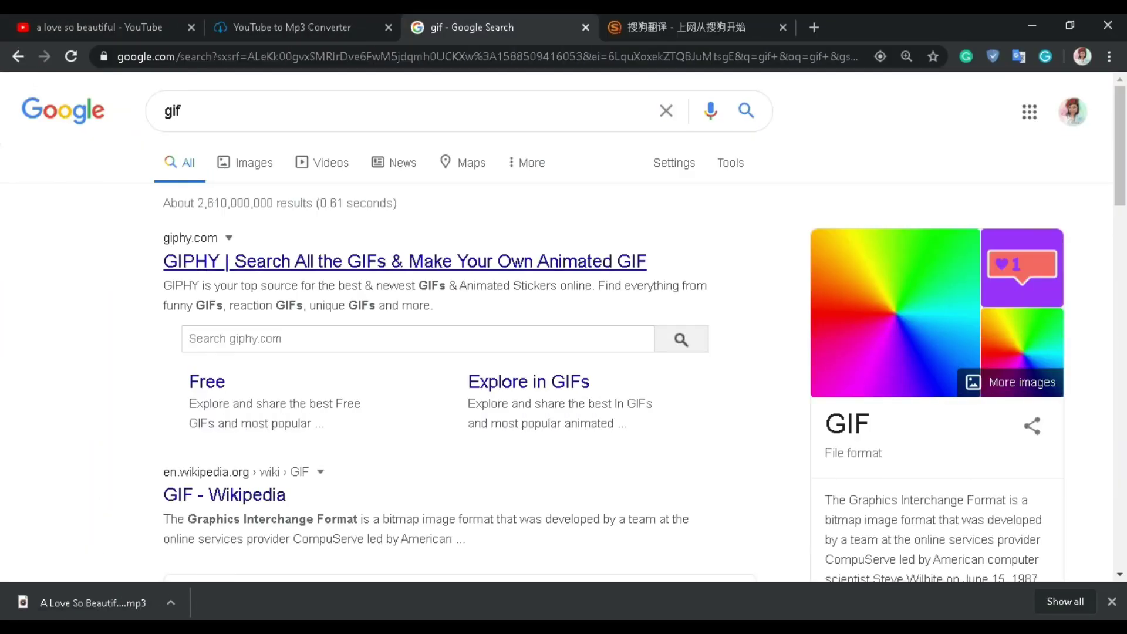
Clear the 'gif' query from Google Search and restore Chrome to a smaller window.
left_click(177, 110)
key("BackSpace")
key("Escape")
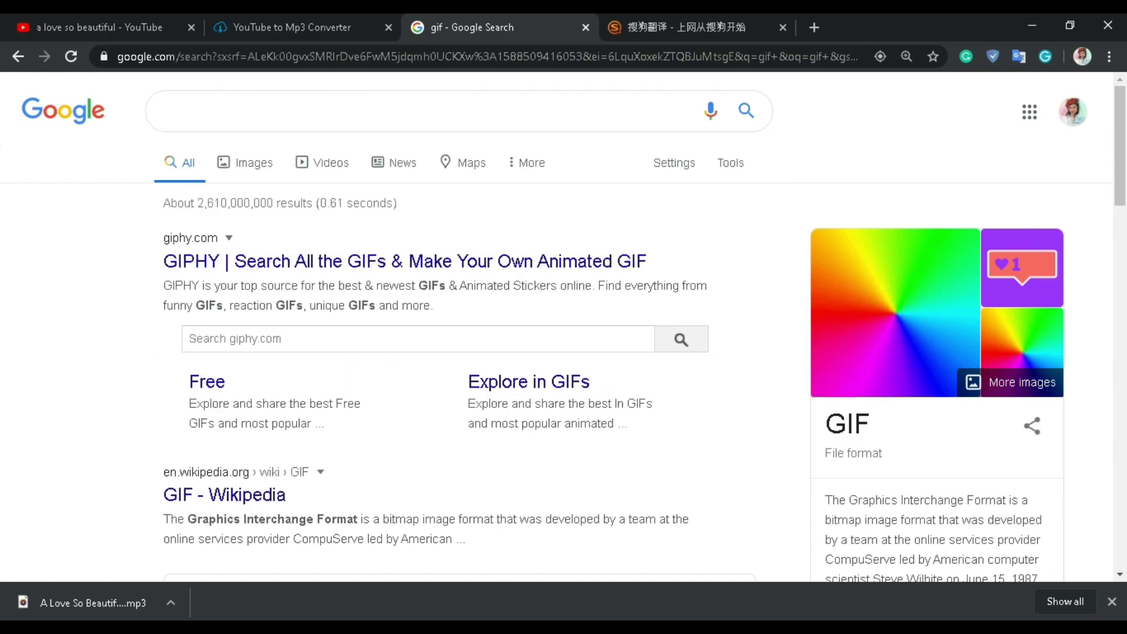
left_click(352, 111)
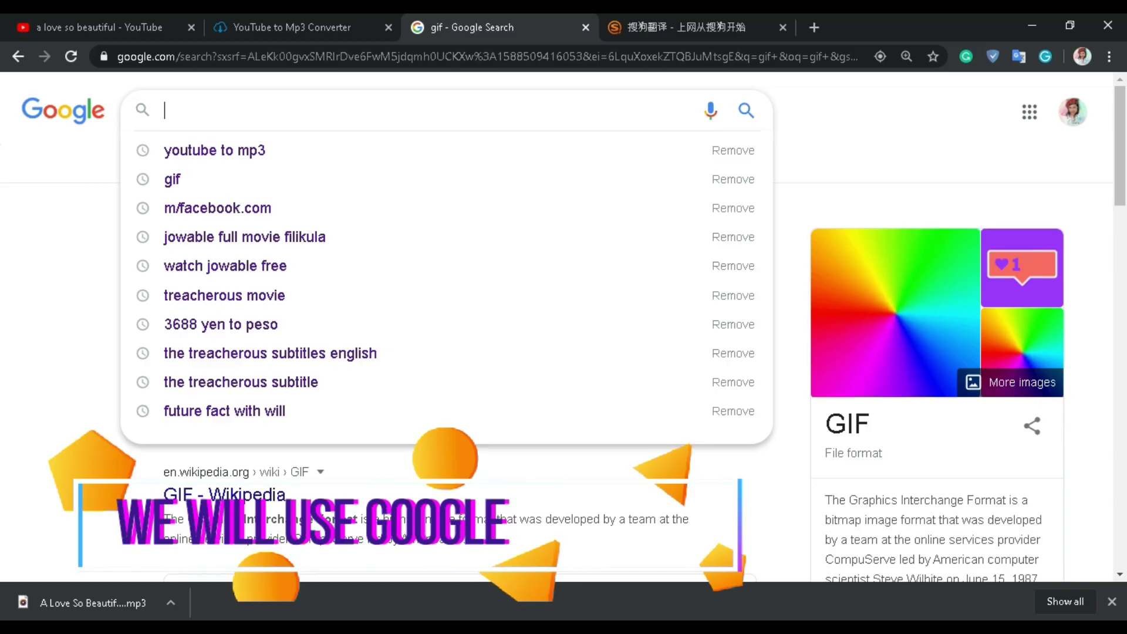
left_click(1070, 25)
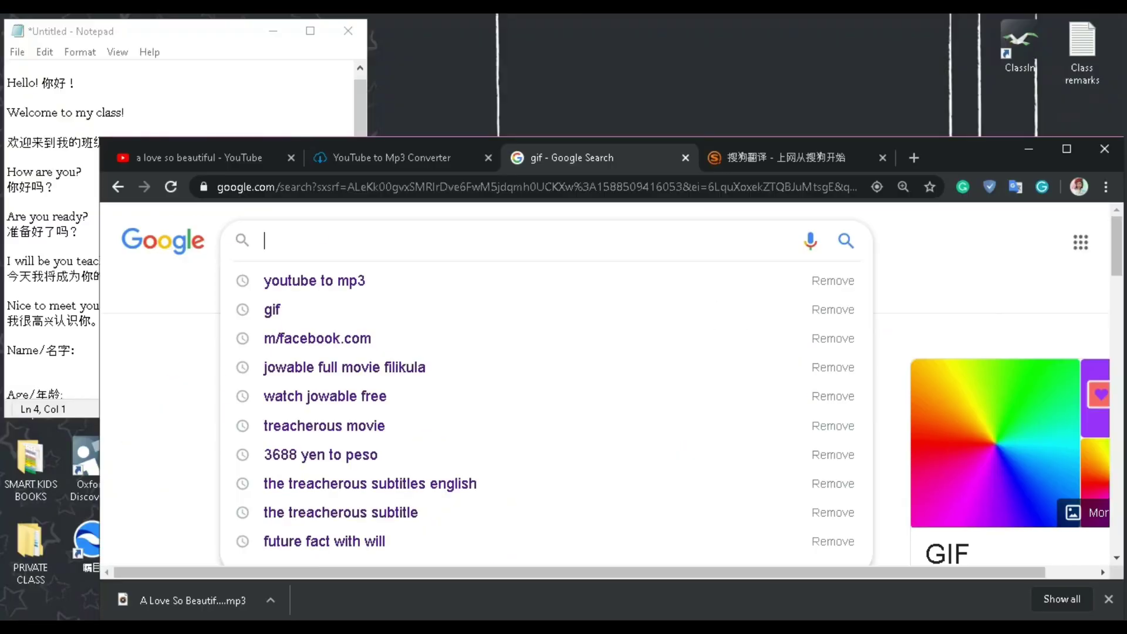
key("super")
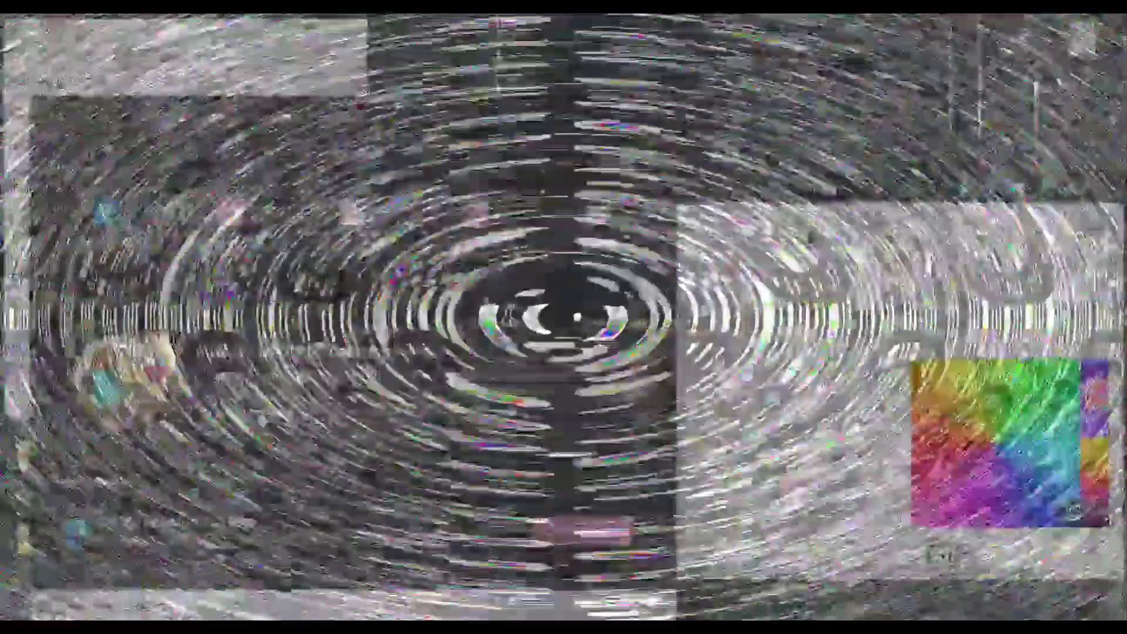
Launch PowerPoint from Windows search and create a blank presentation.
type("power")
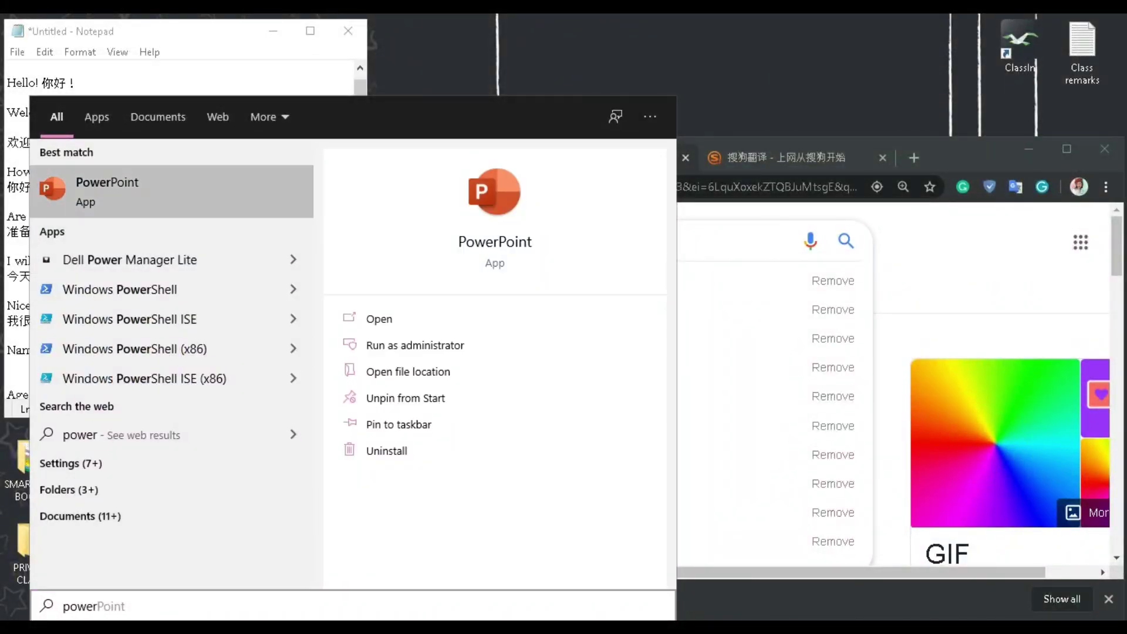
key("Return")
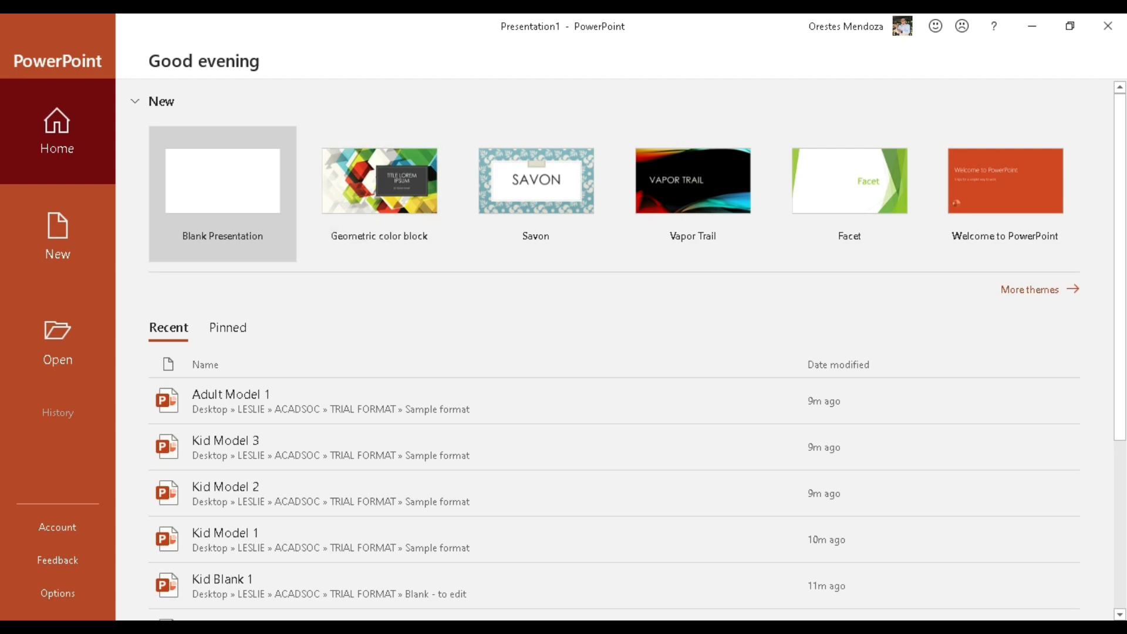
left_click(223, 194)
Add new slides to make six blank slides, select slide 1's title, then minimize PowerPoint.
left_click(159, 84)
left_click(159, 83)
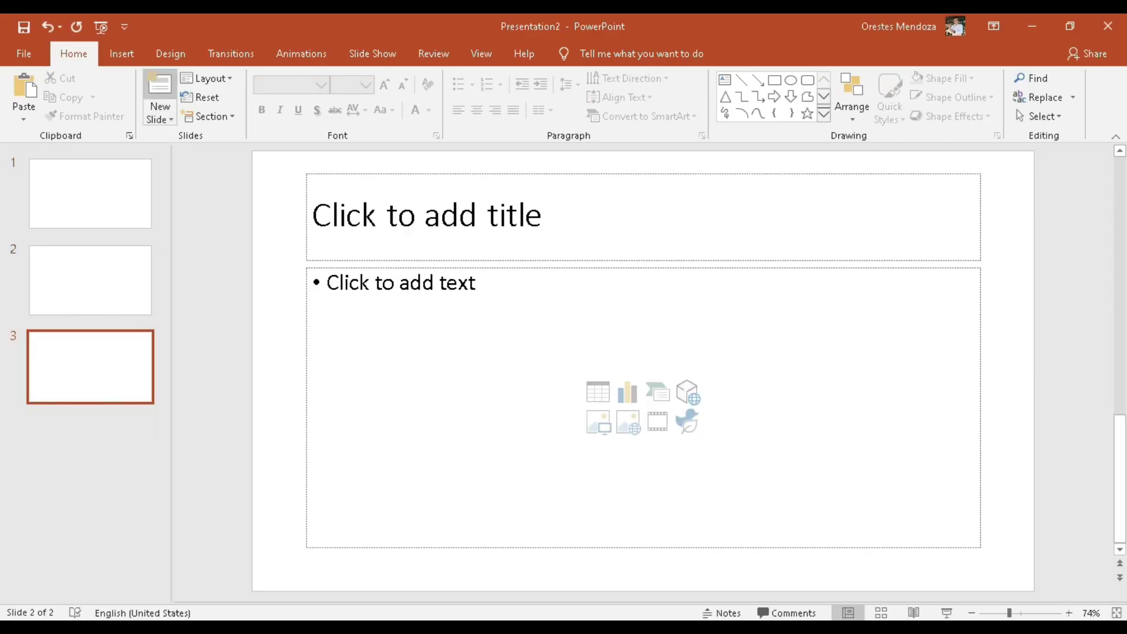
left_click(159, 83)
left_click(159, 83)
left_click(159, 83)
left_click(84, 189)
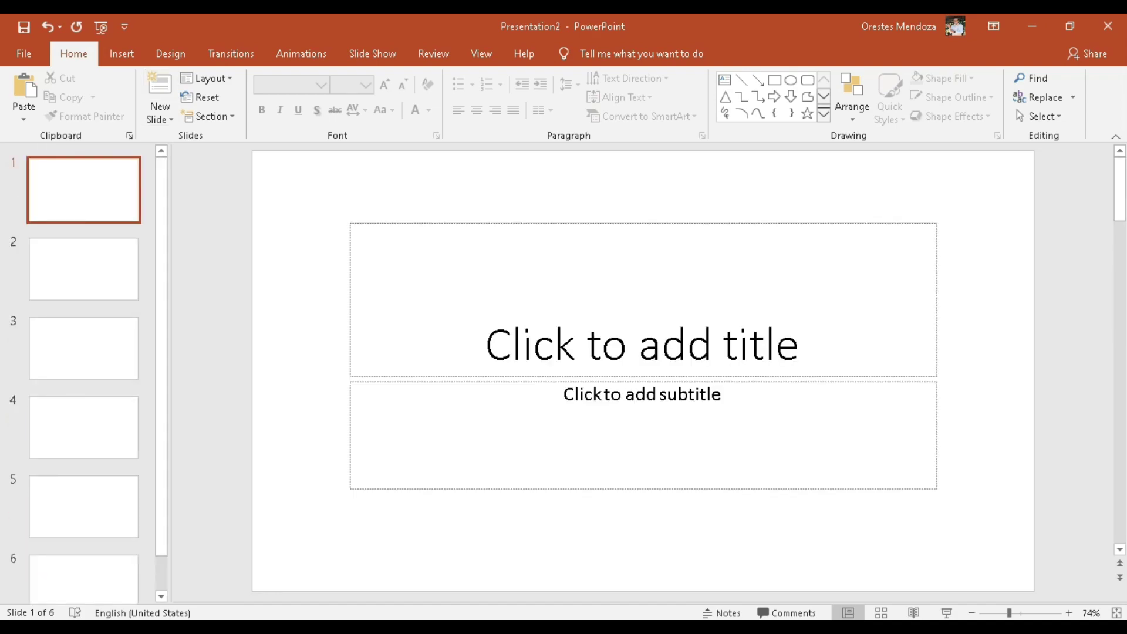
left_click(643, 346)
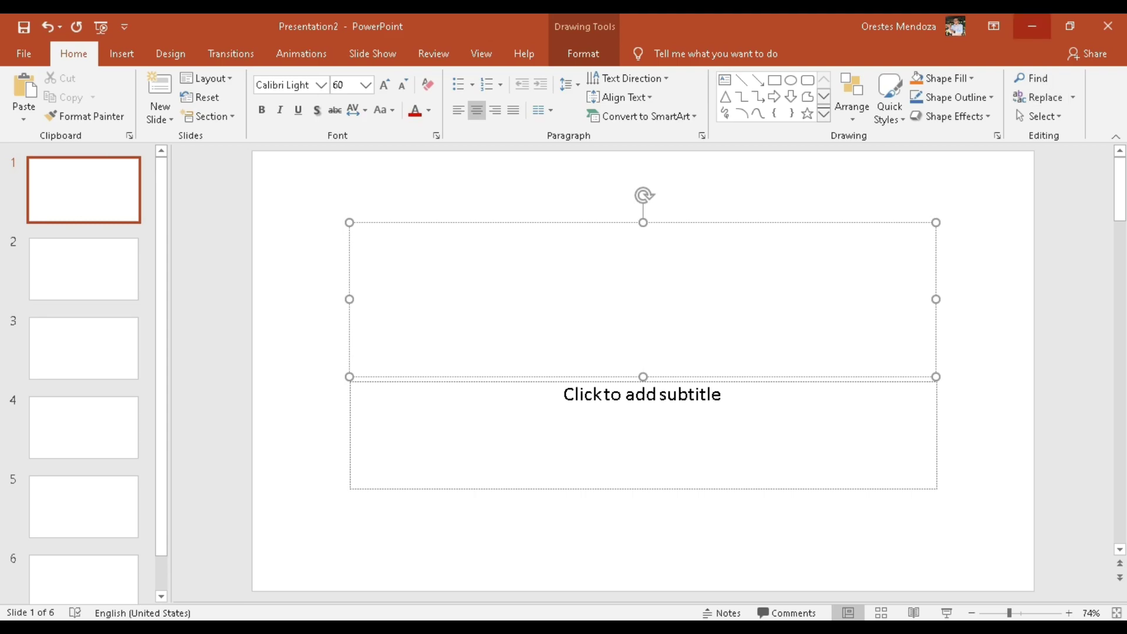
left_click(1033, 26)
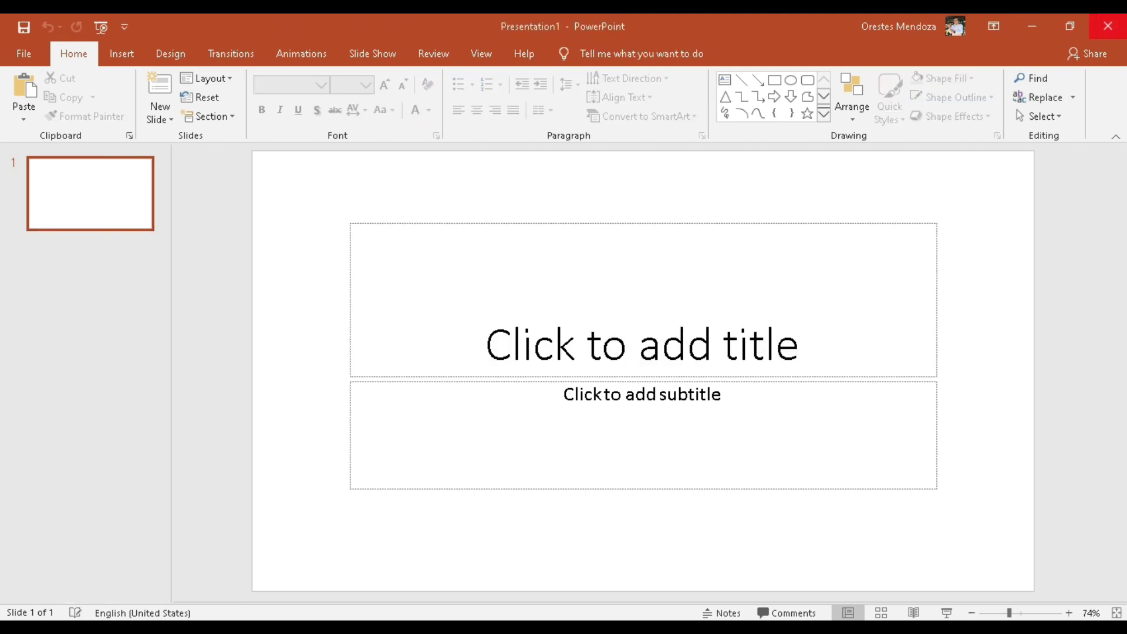
left_click(1033, 26)
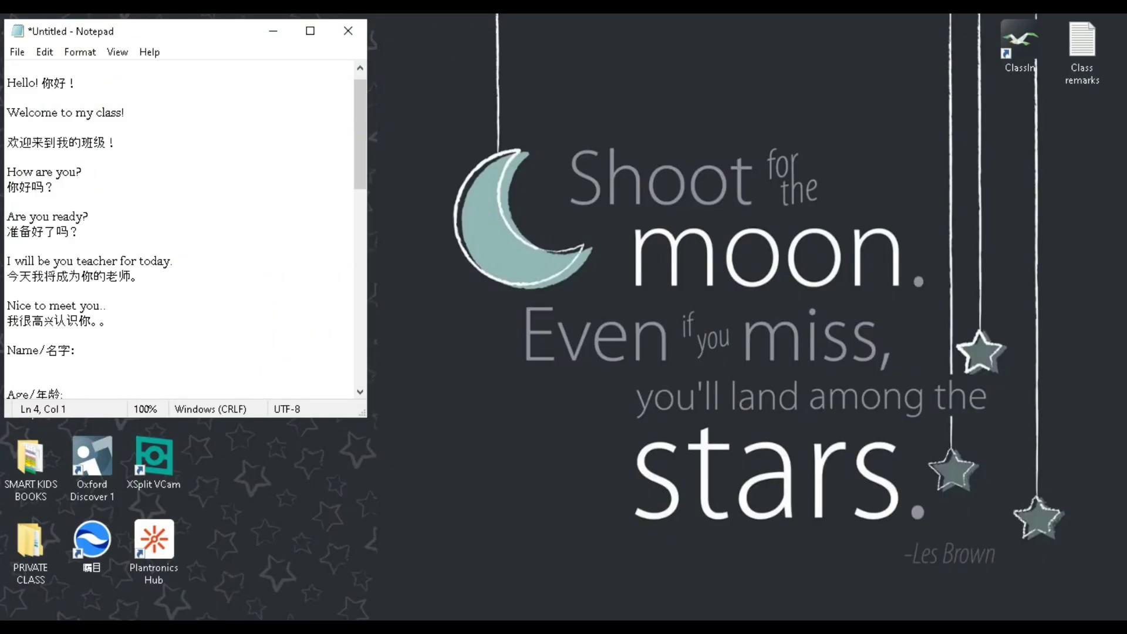
Widen the TRIAL FORMAT folder window to show its three folders and four Word tip files.
key("alt+Tab")
left_click_drag(251, 524, 264, 197)
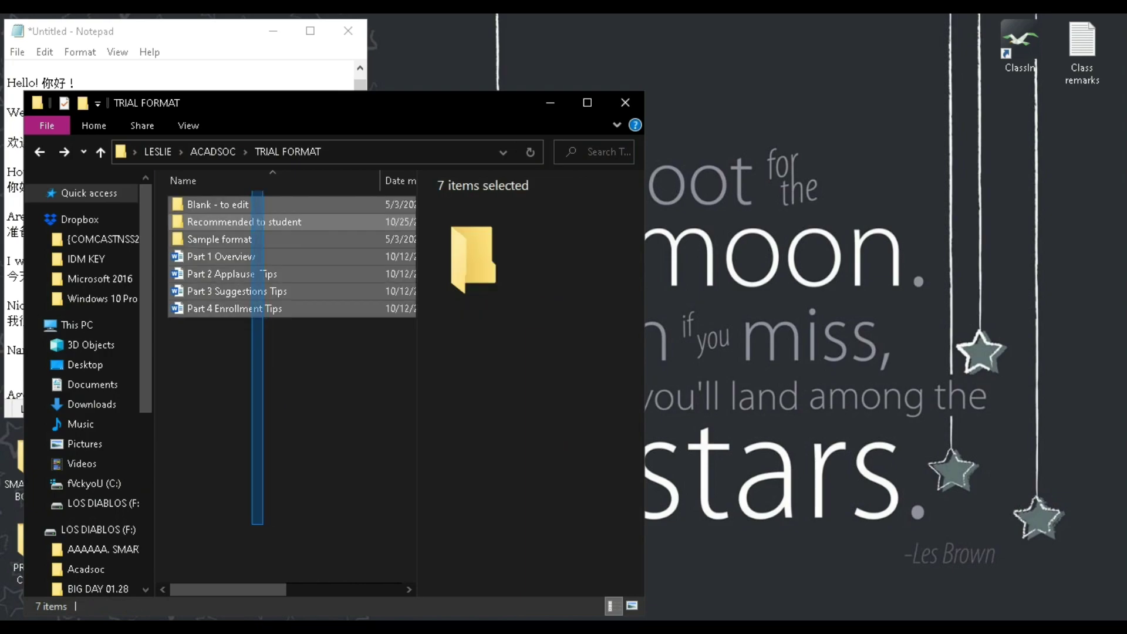
left_click_drag(644, 352, 840, 352)
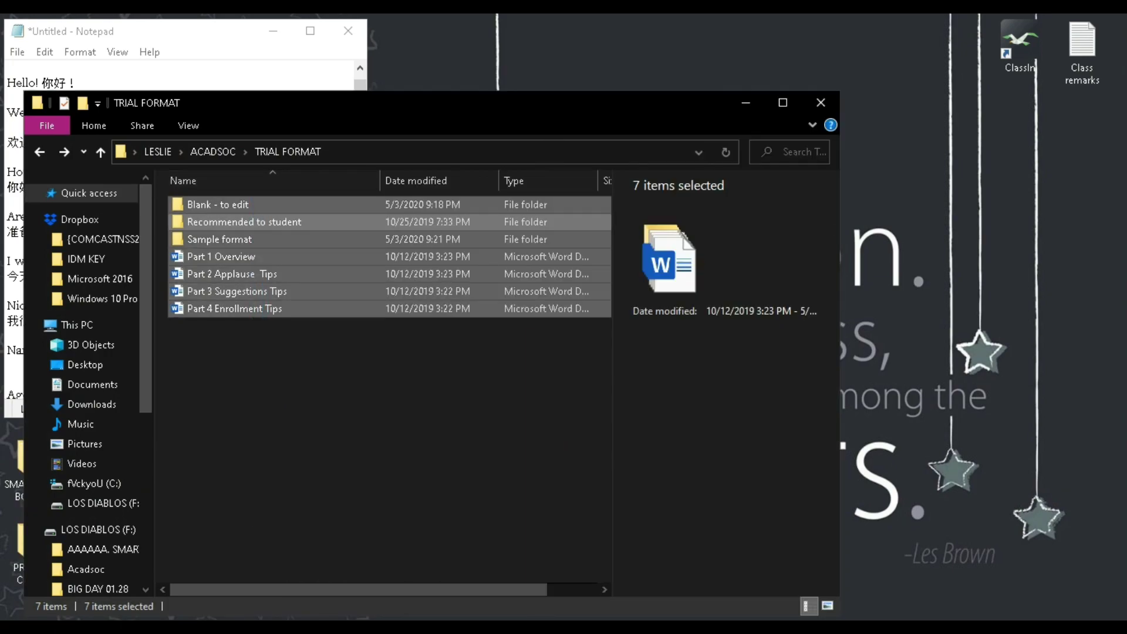
left_click(388, 440)
key("Down")
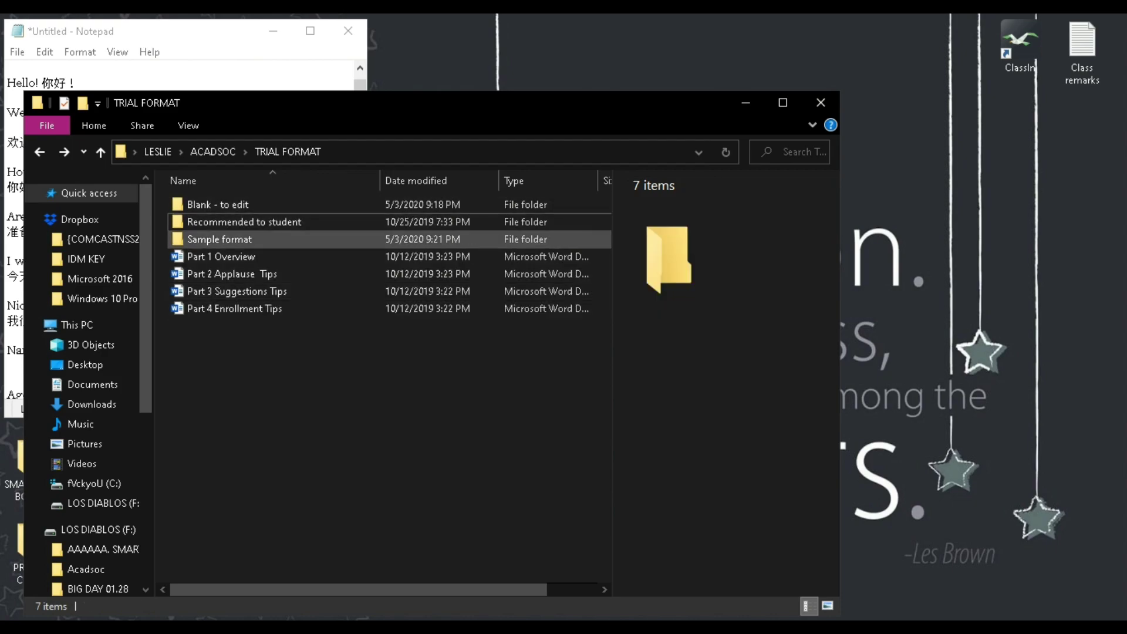
key("Up")
left_click(217, 204)
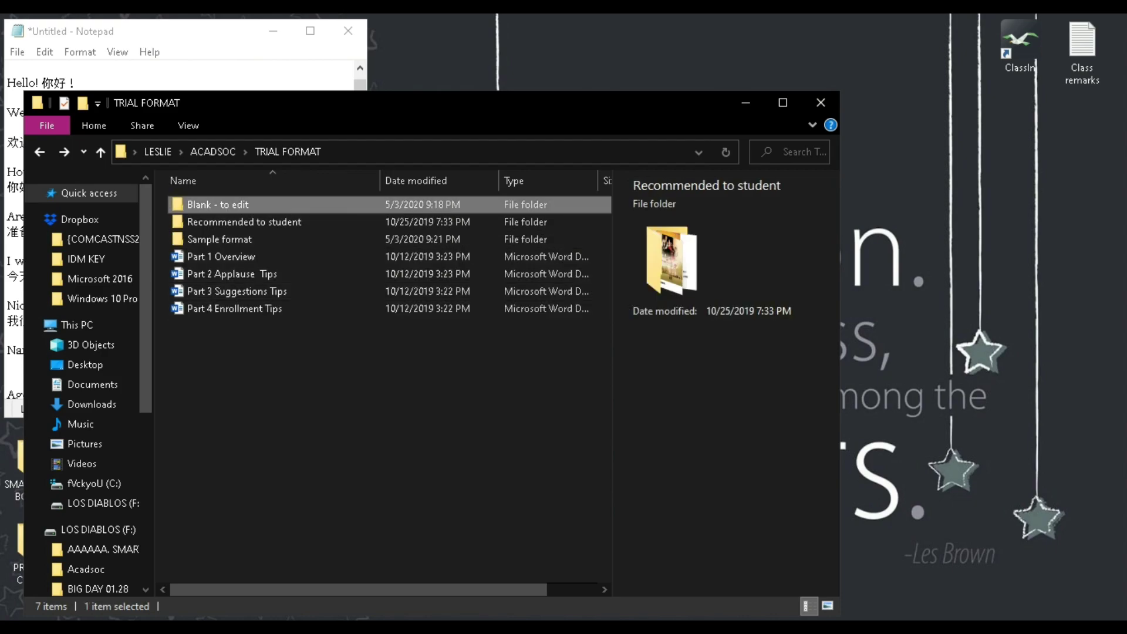
key("ctrl+space")
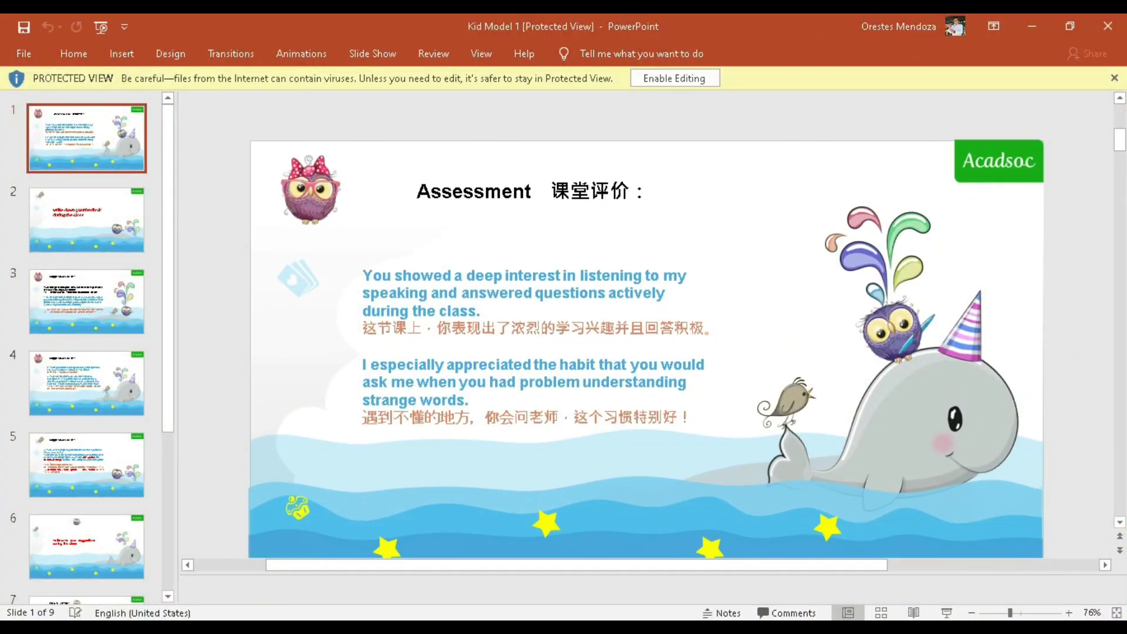
Page through the Kid Model 1 sample slides.
scroll(645, 352, "down", 3)
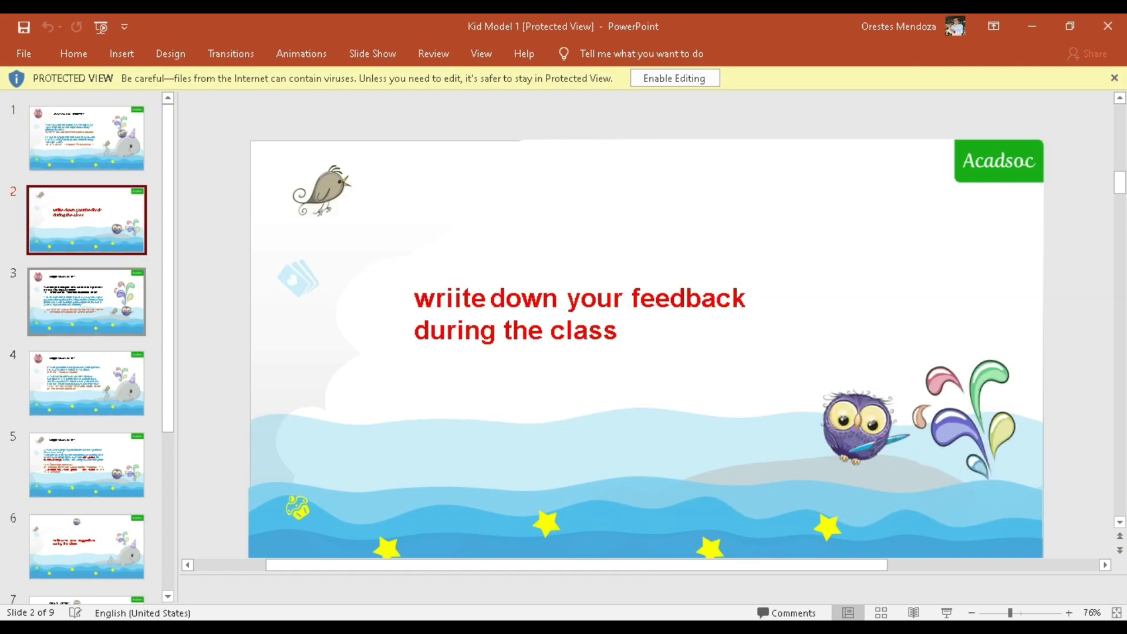
scroll(646, 350, "down", 3)
scroll(646, 349, "down", 3)
scroll(646, 349, "down", 3)
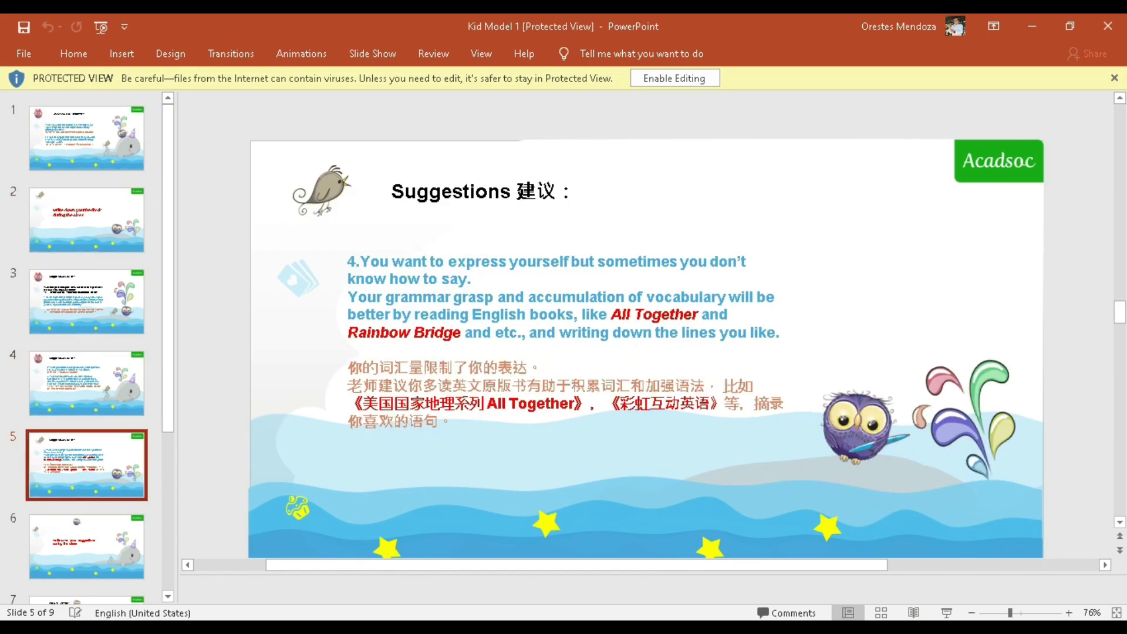
scroll(646, 349, "down", 3)
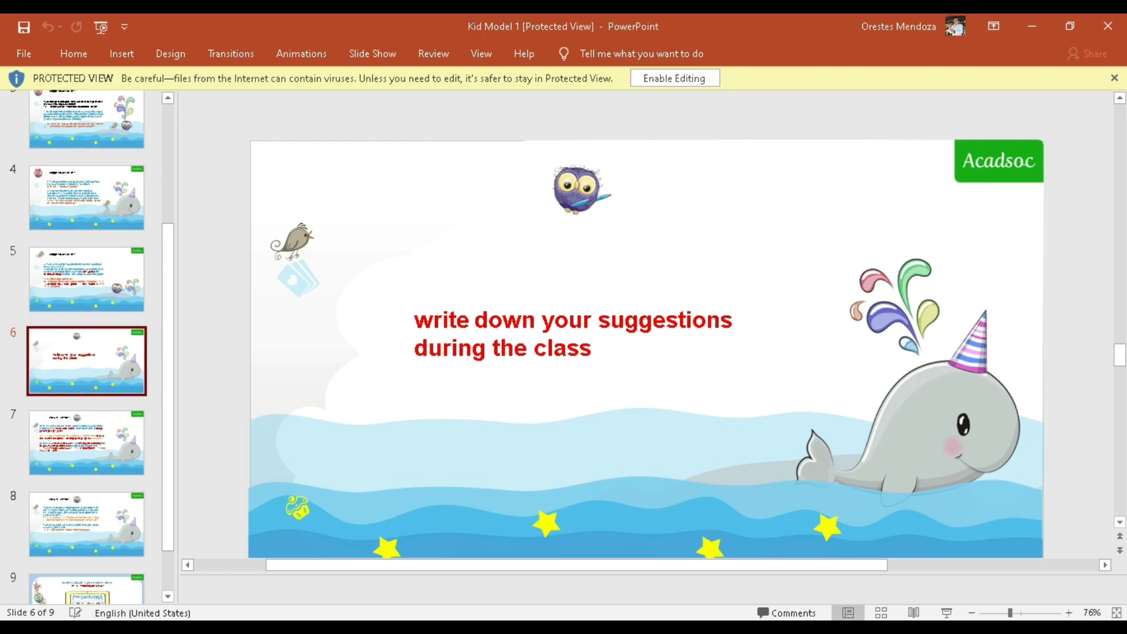
Switch to the Kid Model 2 presentation and page through its slides.
key("alt+Tab")
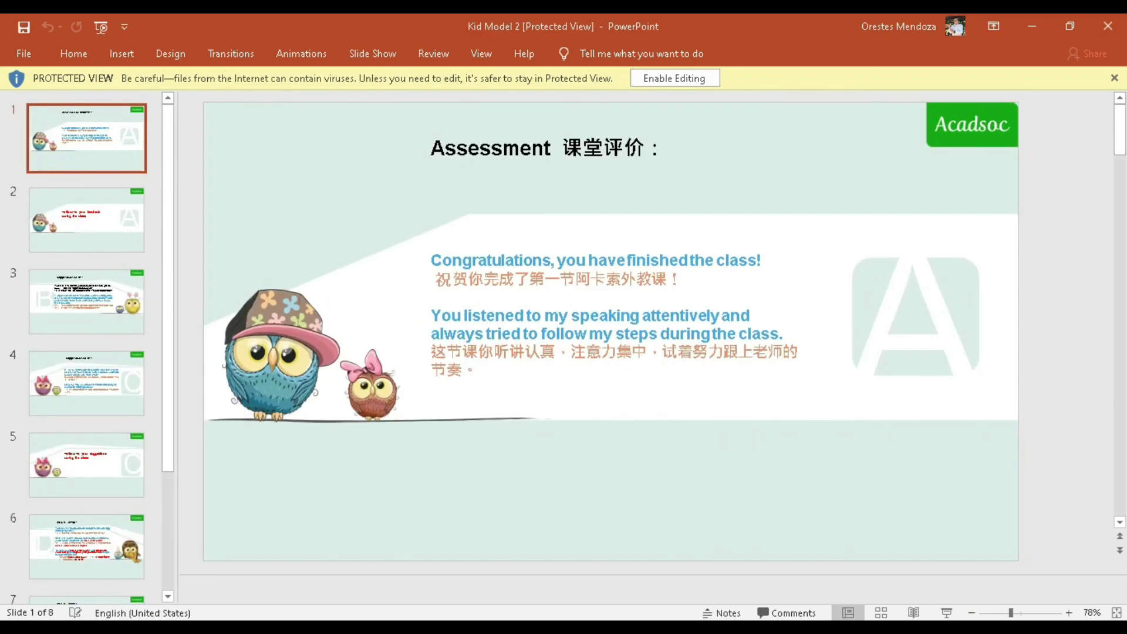
scroll(611, 331, "down", 3)
scroll(646, 329, "down", 3)
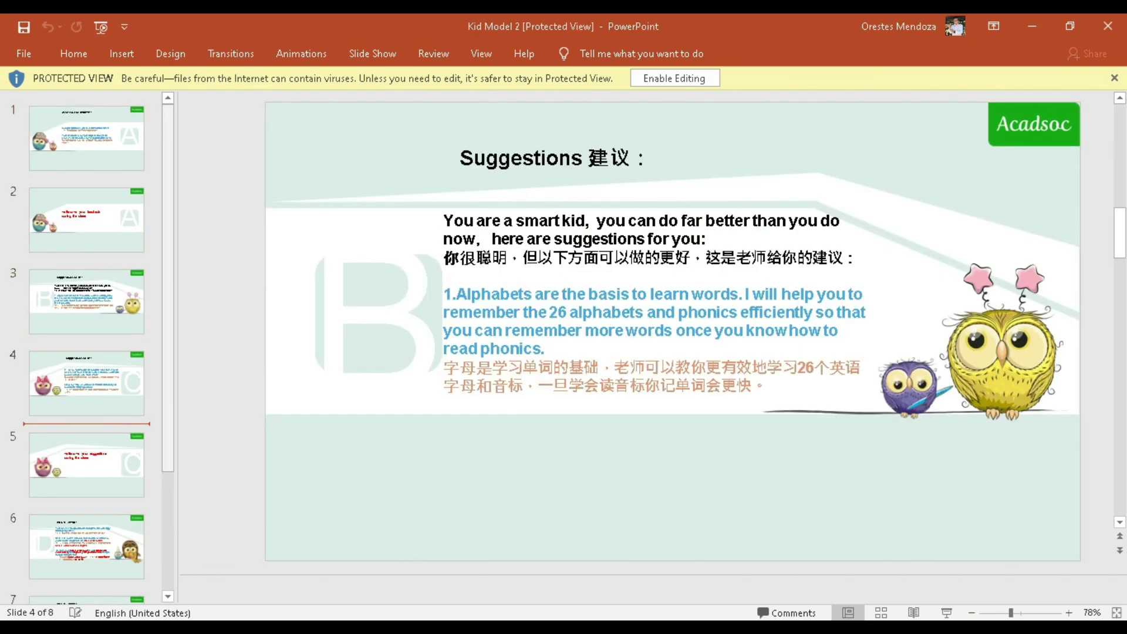
scroll(646, 329, "down", 3)
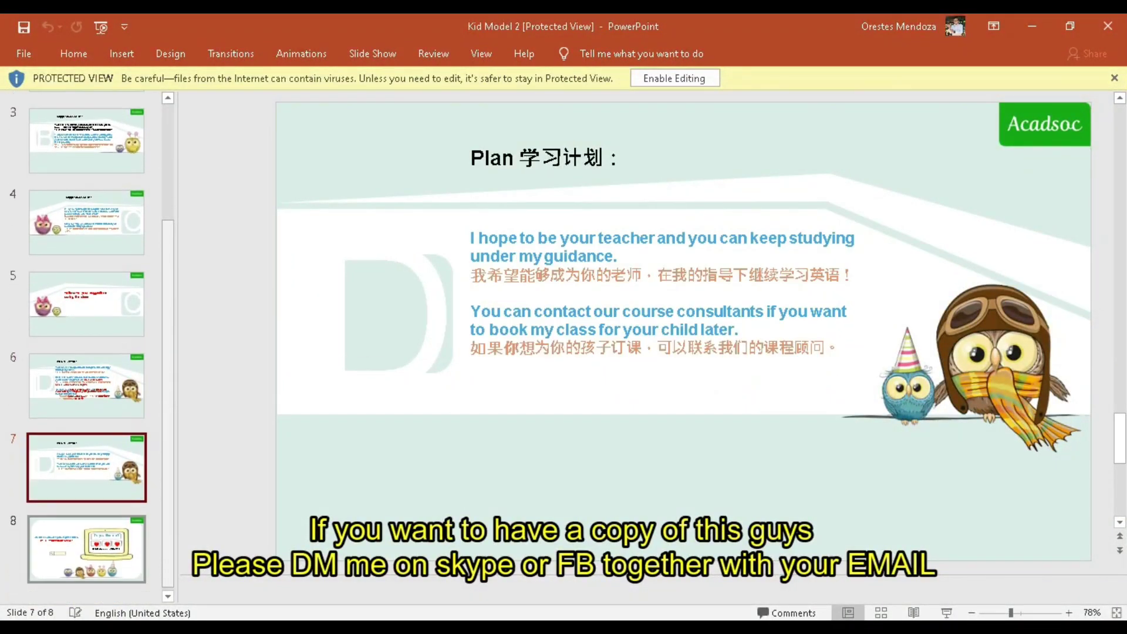
scroll(663, 332, "down", 3)
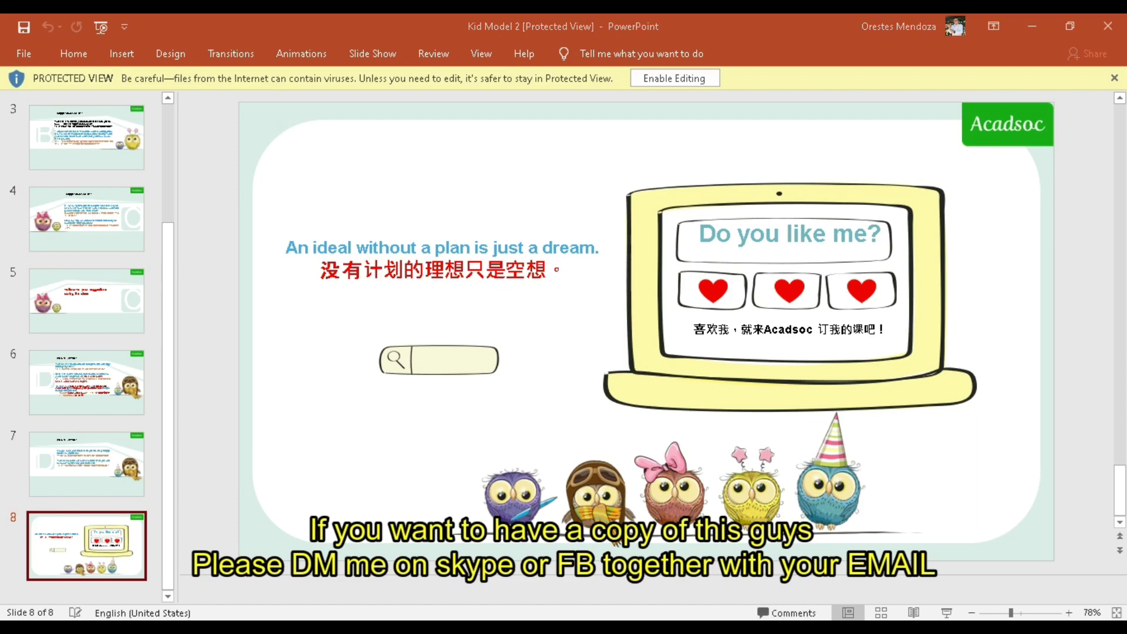
scroll(645, 329, "down", 3)
scroll(646, 329, "down", 3)
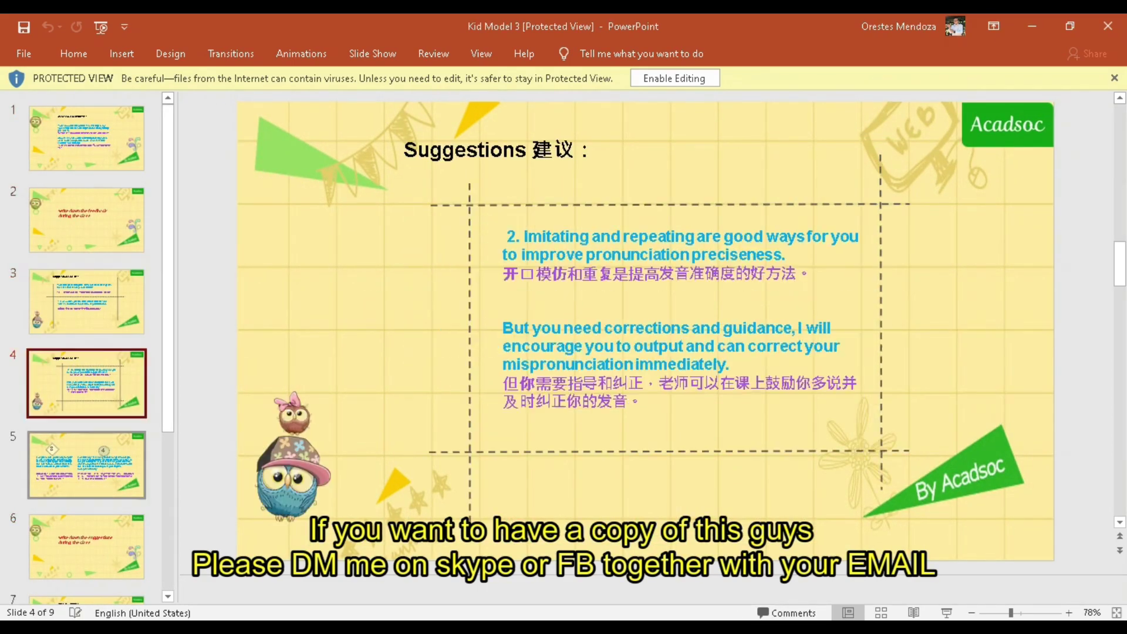
scroll(645, 328, "down", 3)
scroll(646, 328, "down", 3)
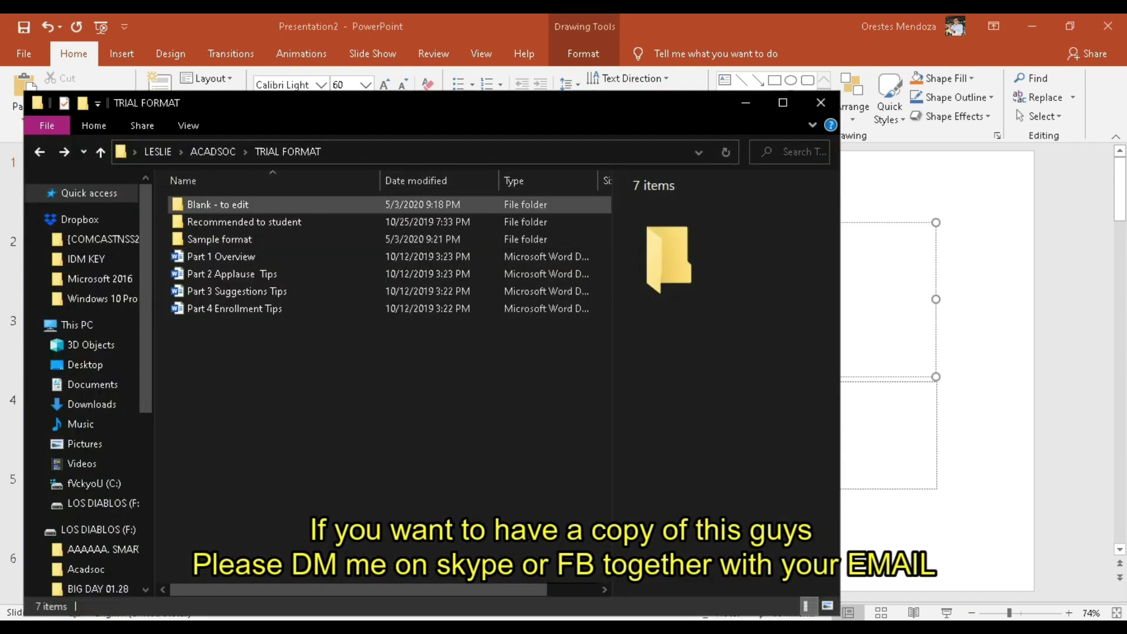
Look inside the Recommended to student and Sample format folders, then go up to ACADSOC.
key("Down")
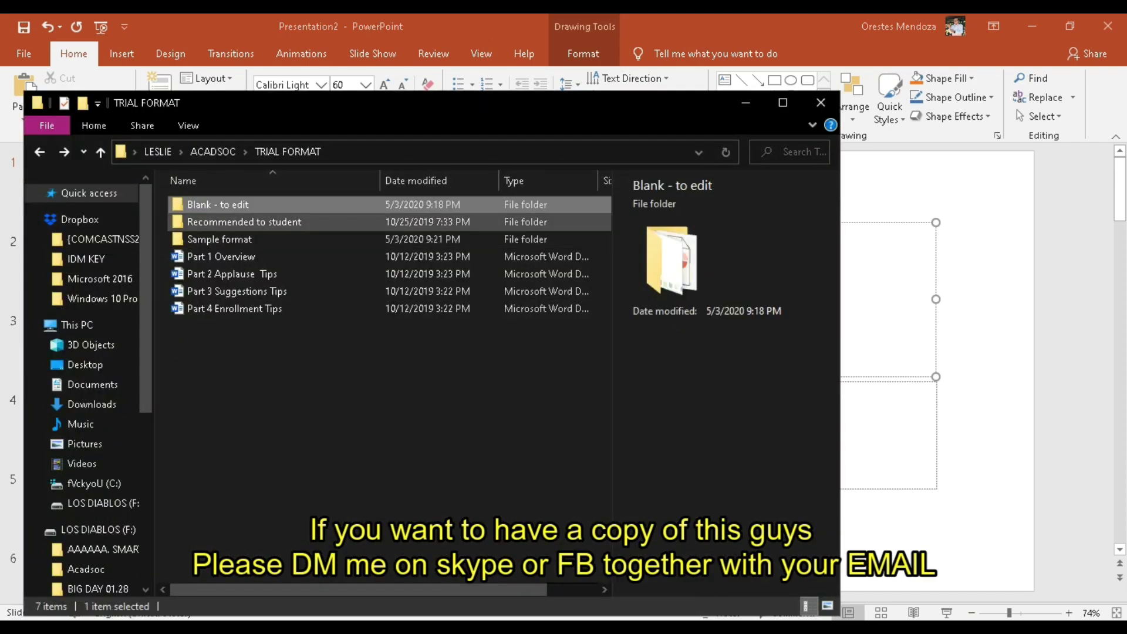
key("Down")
key("Down")
key("Up")
key("Return")
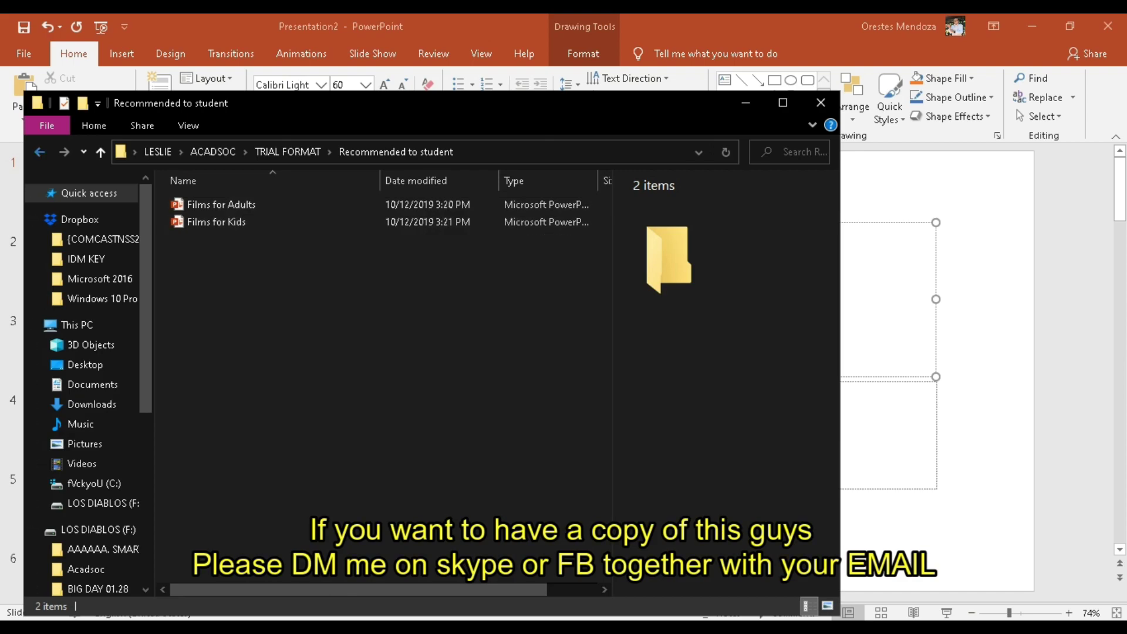
key("BackSpace")
key("Down")
key("Return")
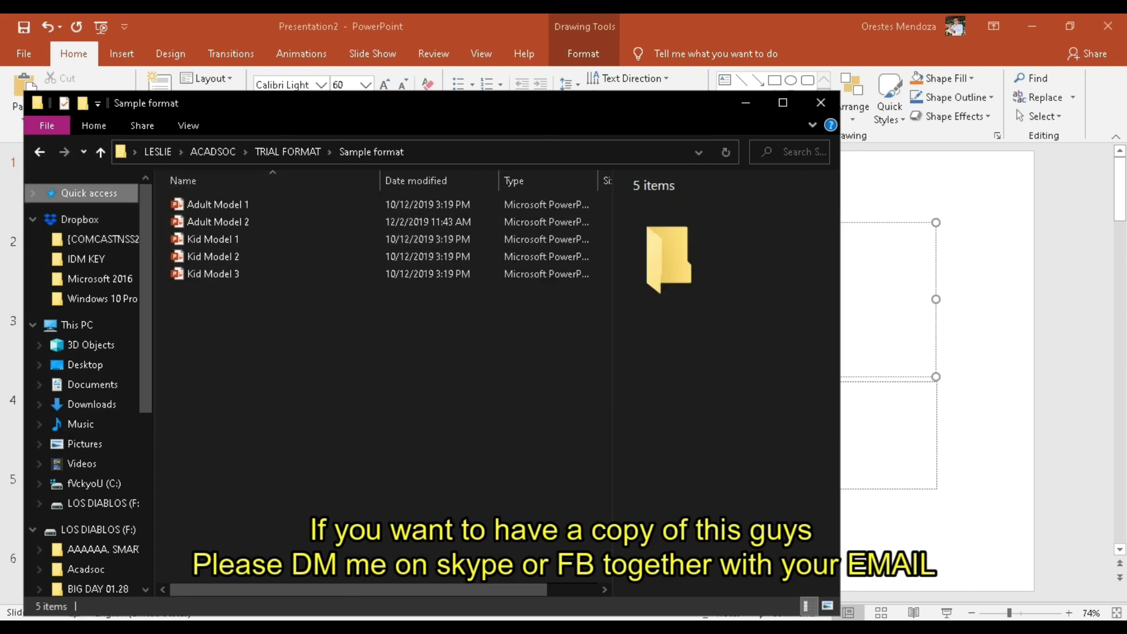
key("BackSpace")
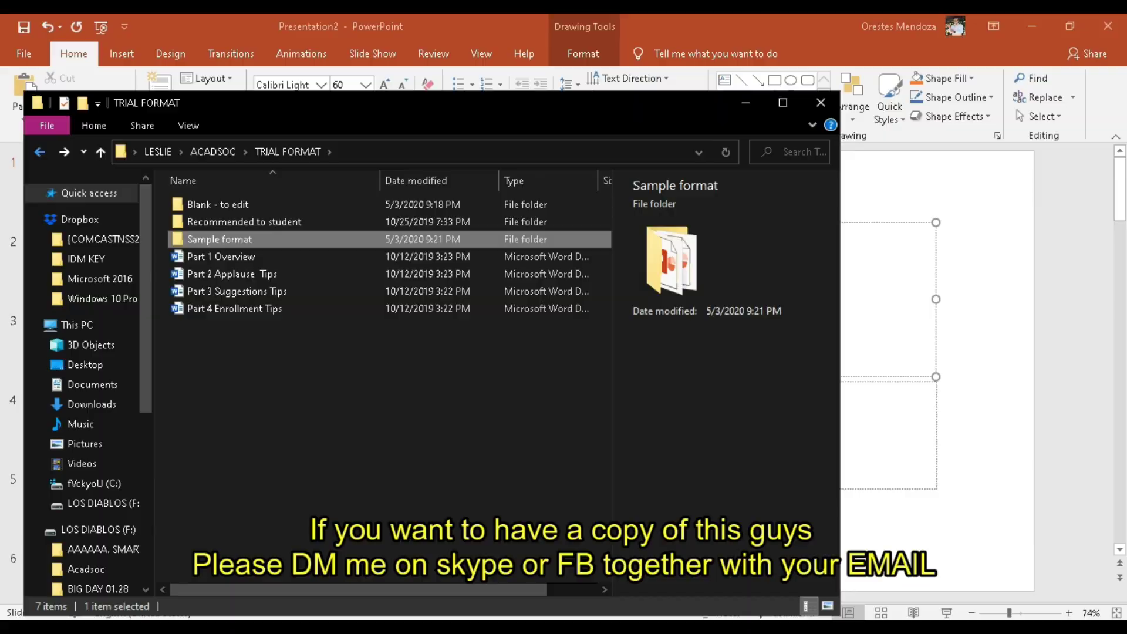
key("BackSpace")
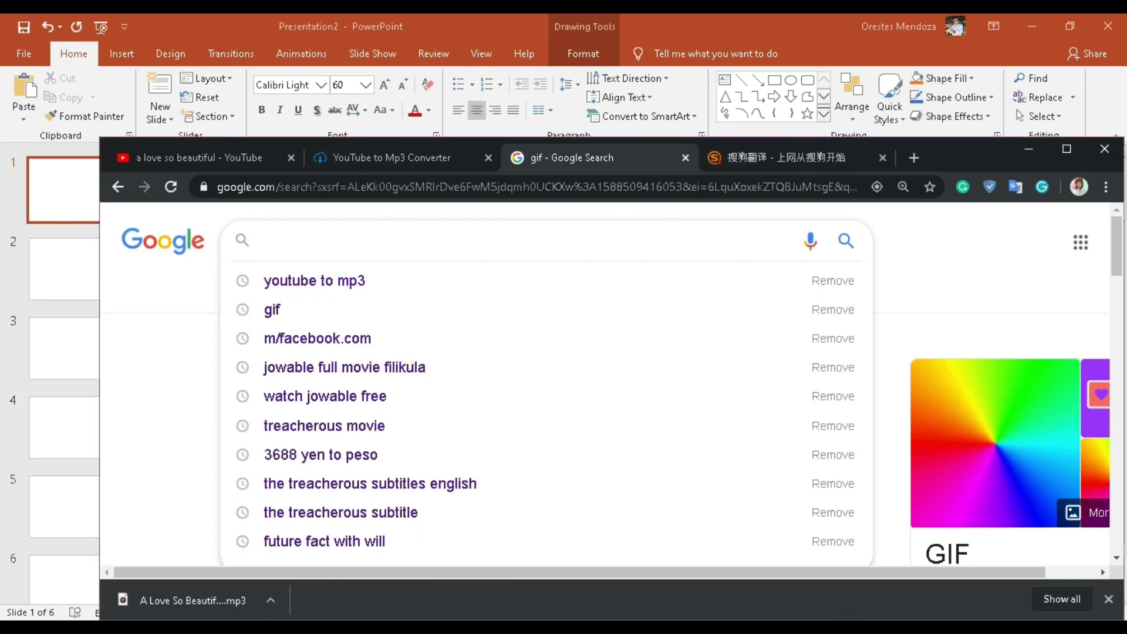
Search Google Images for 'animated hello gif' and browse the results.
type("animated hello gif")
key("Return")
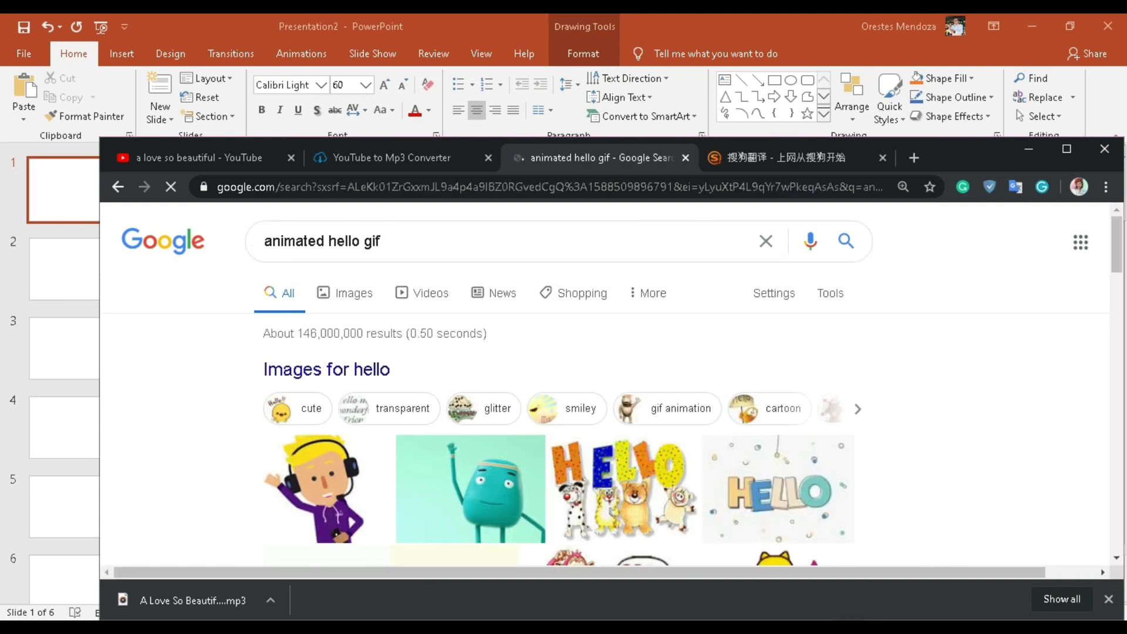
left_click(344, 293)
scroll(604, 387, "down", 3)
scroll(605, 387, "down", 4)
scroll(605, 387, "down", 4)
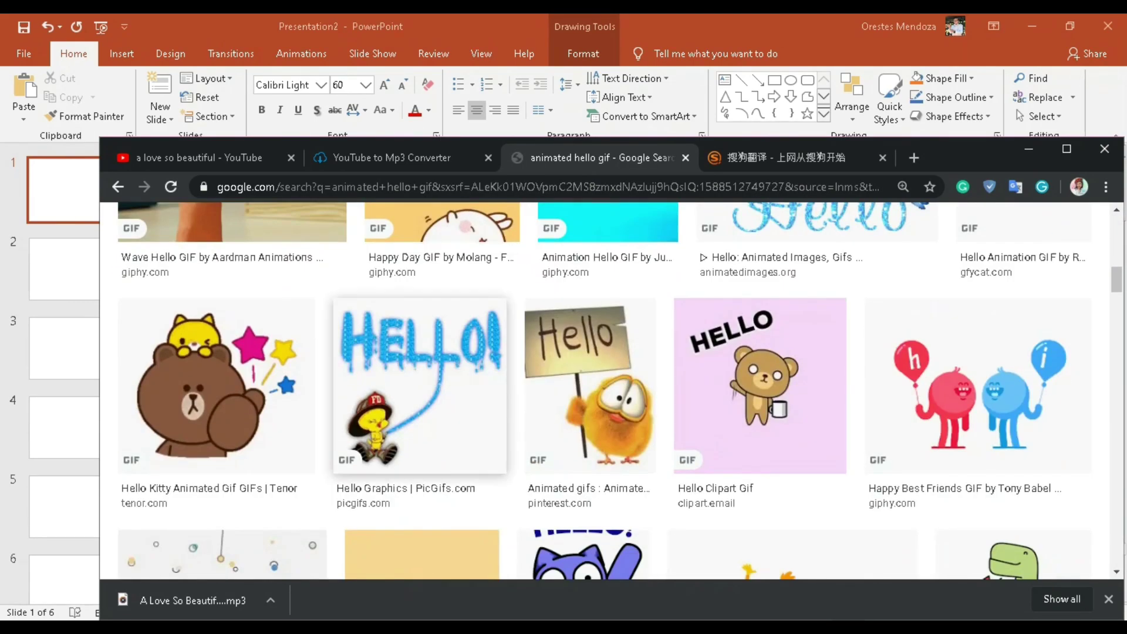
scroll(587, 411, "down", 3)
Save the Animated Hello Clipart GIF to the Downloads folder.
left_click(585, 440)
right_click(883, 331)
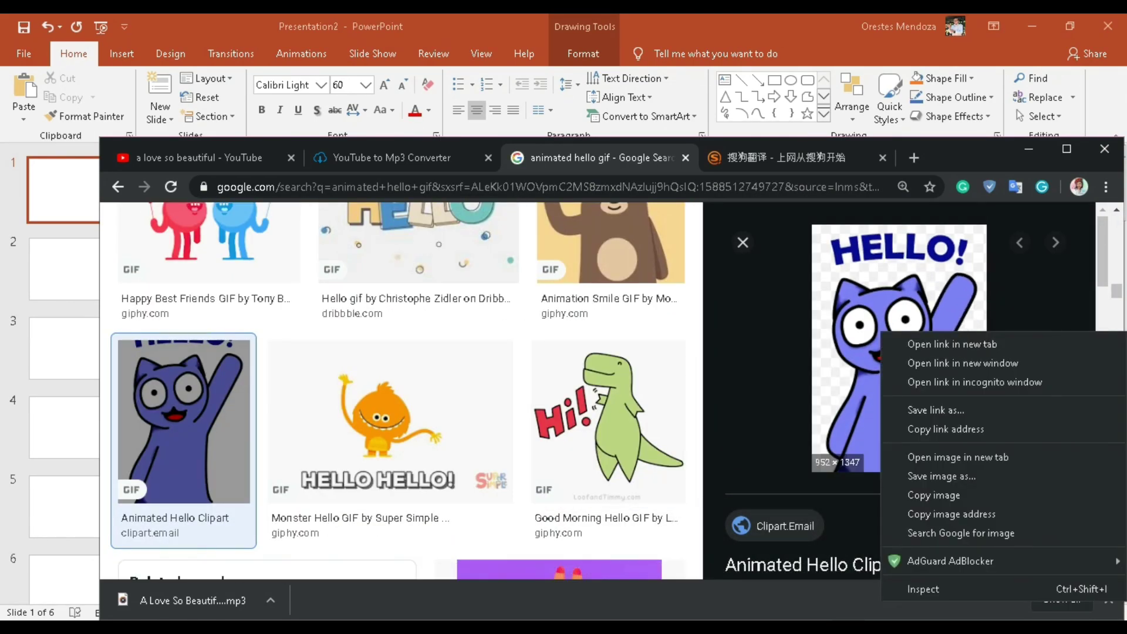
left_click(942, 477)
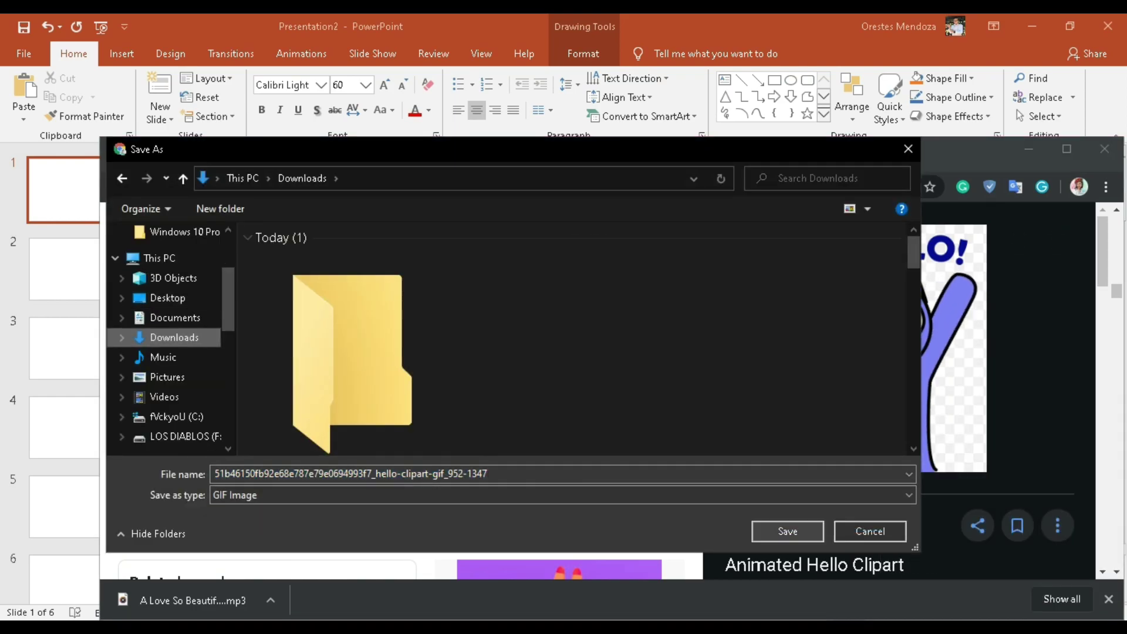
key("Return")
scroll(587, 352, "down", 3)
key("alt+Tab")
Insert the HELLO! cat GIF from Downloads onto slide 1.
key("alt+n")
key("p")
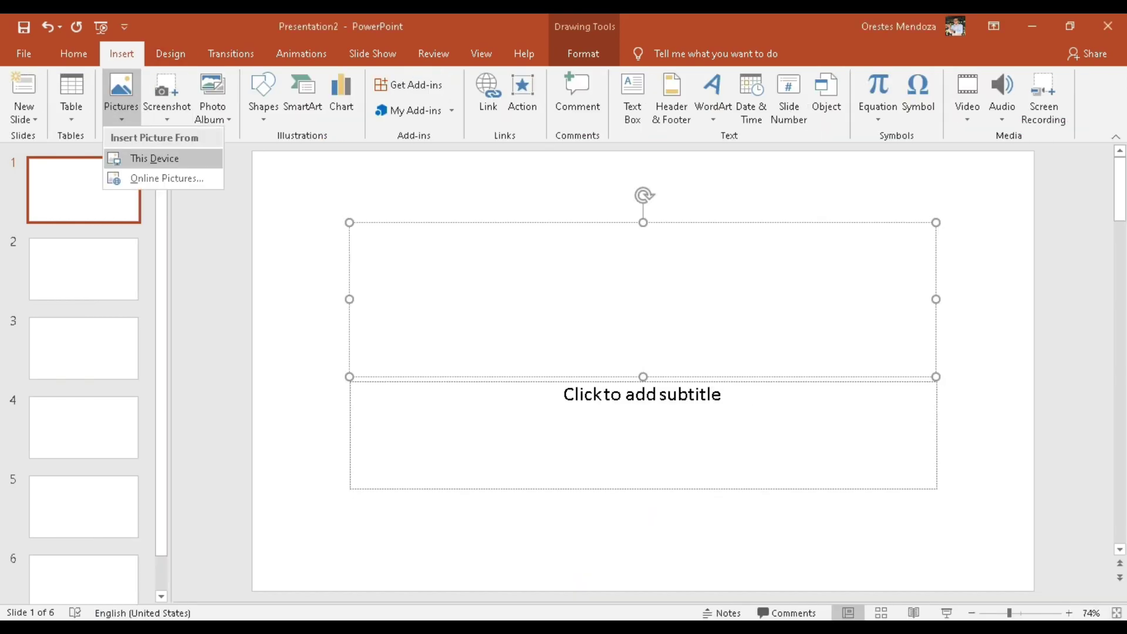
left_click(154, 158)
left_click(62, 294)
left_click(239, 239)
left_click(541, 466)
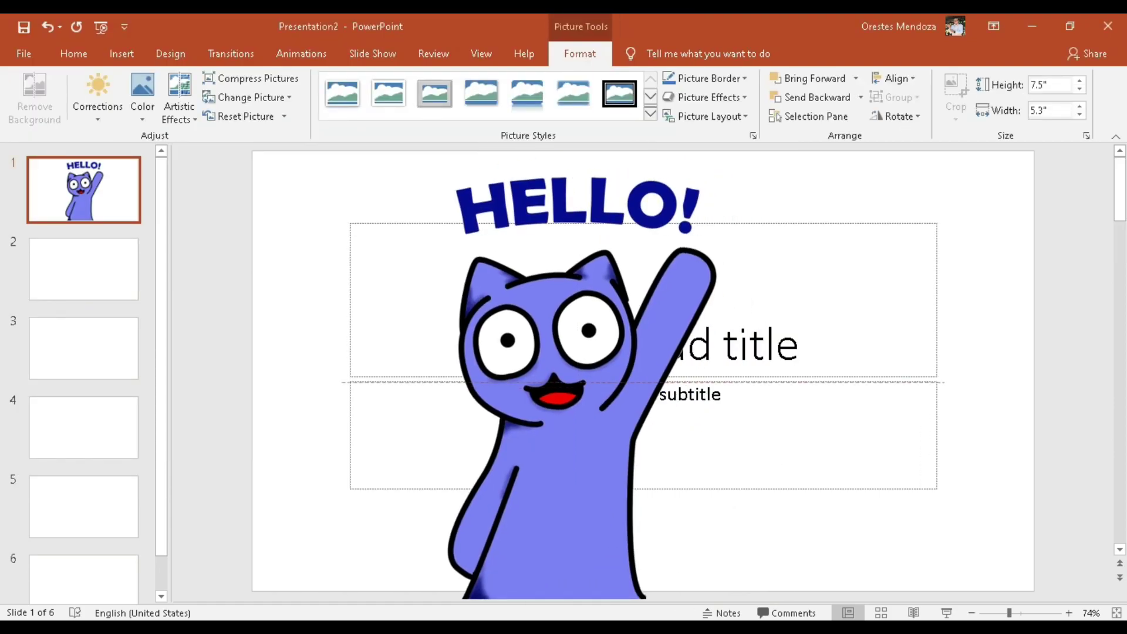
Paste '你好！' from the notes into the slide 1 title and color it red.
left_click(643, 300)
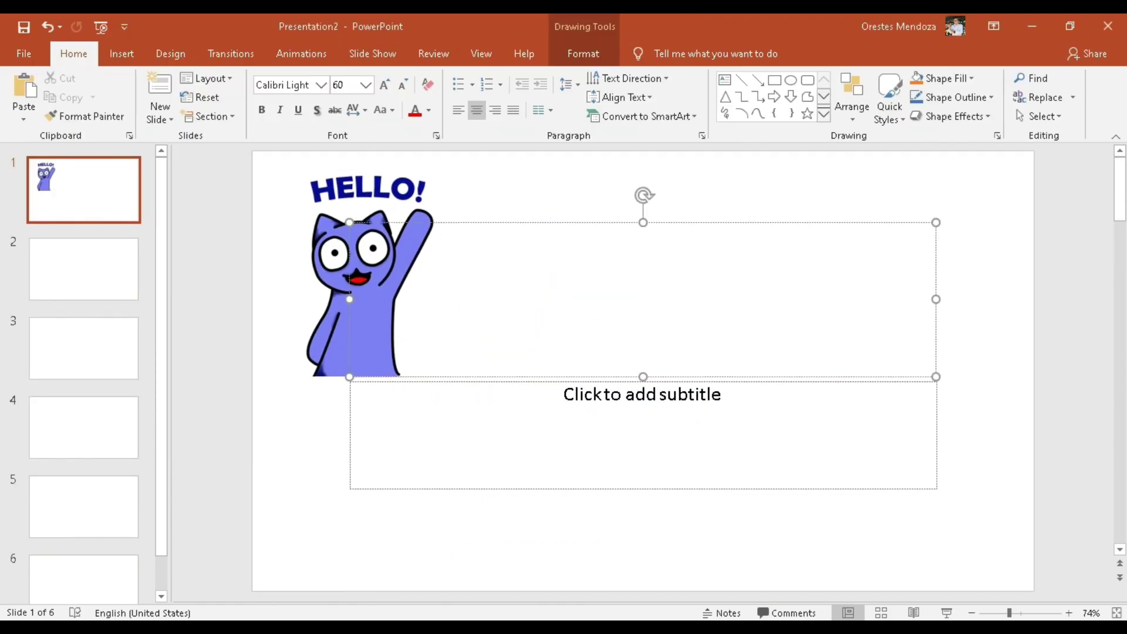
key("alt+Tab")
key("ctrl+c")
key("alt+Tab")
key("ctrl+v")
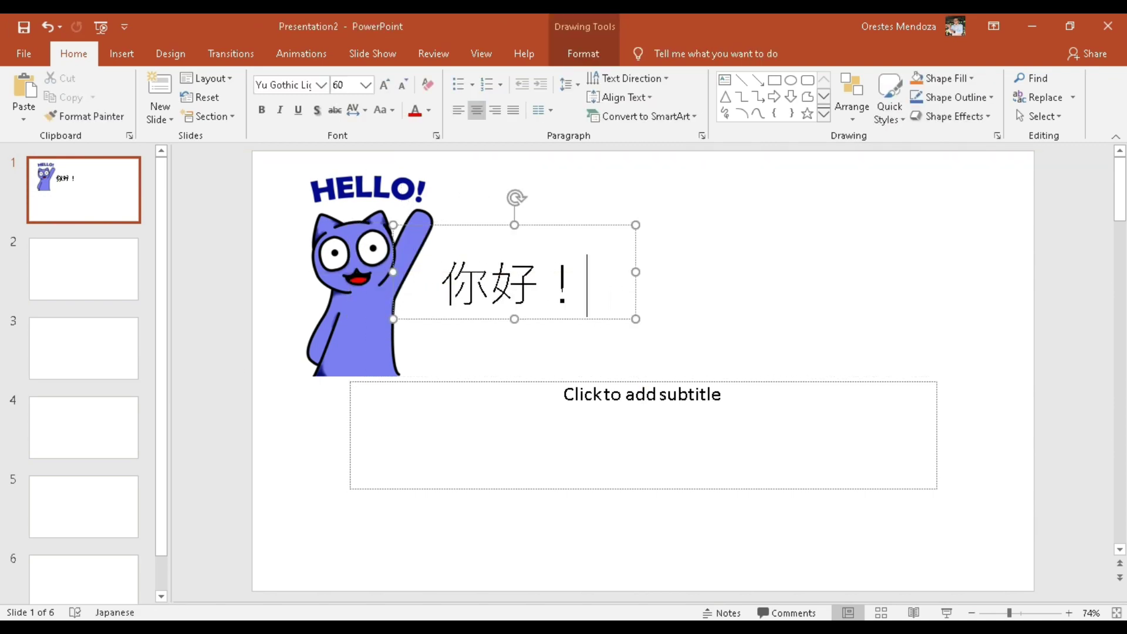
key("ctrl+a")
key("ctrl+b")
Paste 'Welcome to my class!' and '欢迎来到我的班级！' from the notes into the subtitle box.
left_click(643, 394)
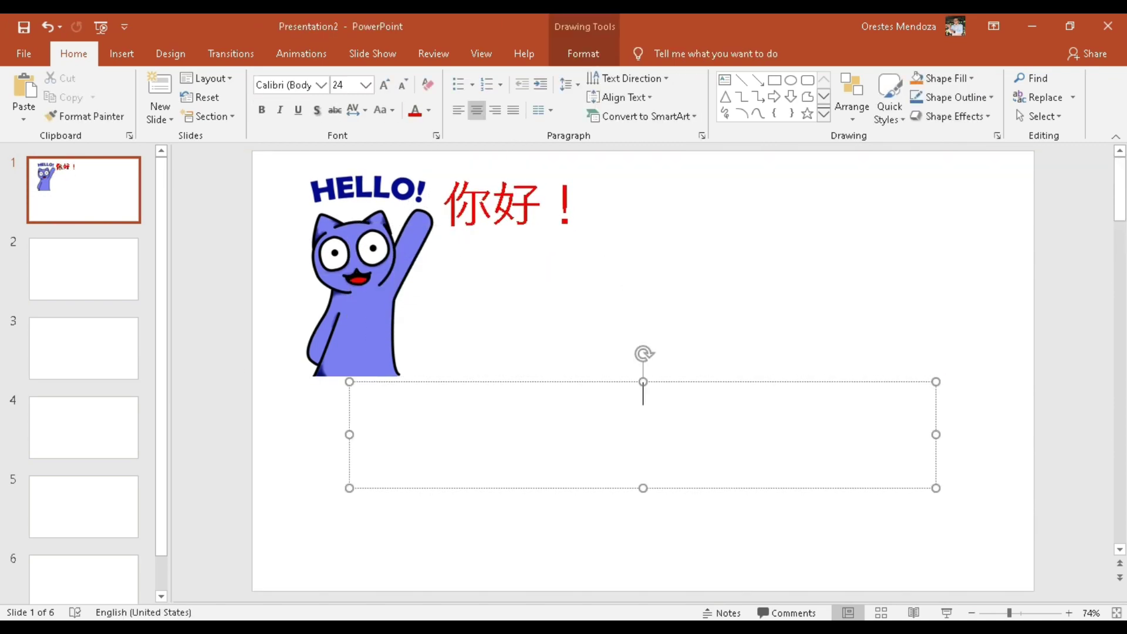
key("alt+Tab")
key("ctrl+c")
key("alt+Tab")
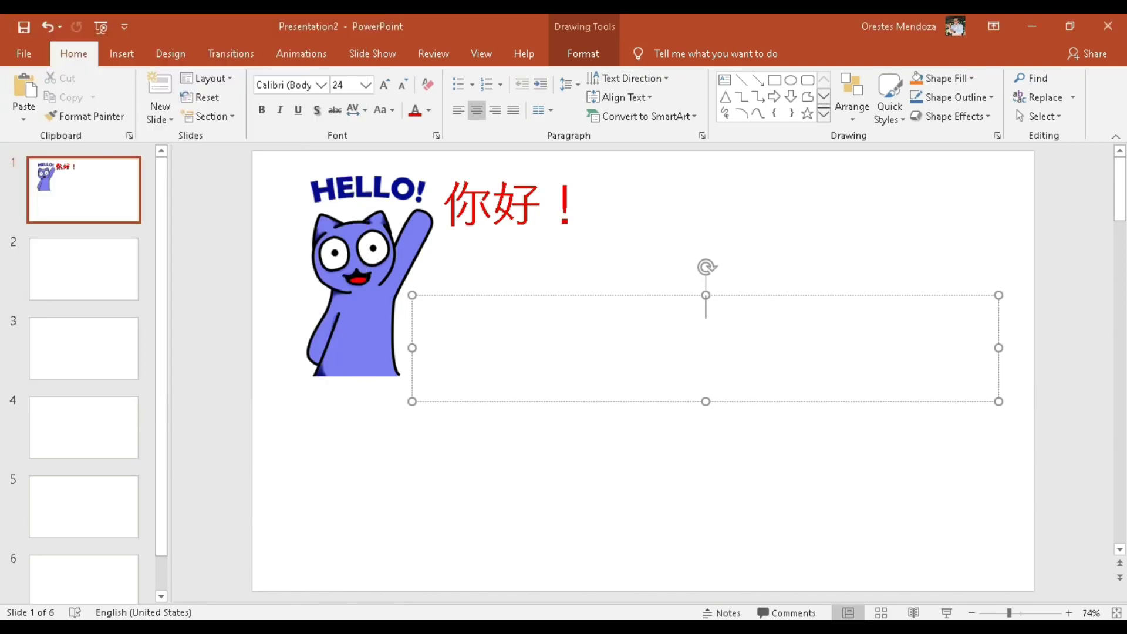
key("ctrl+v")
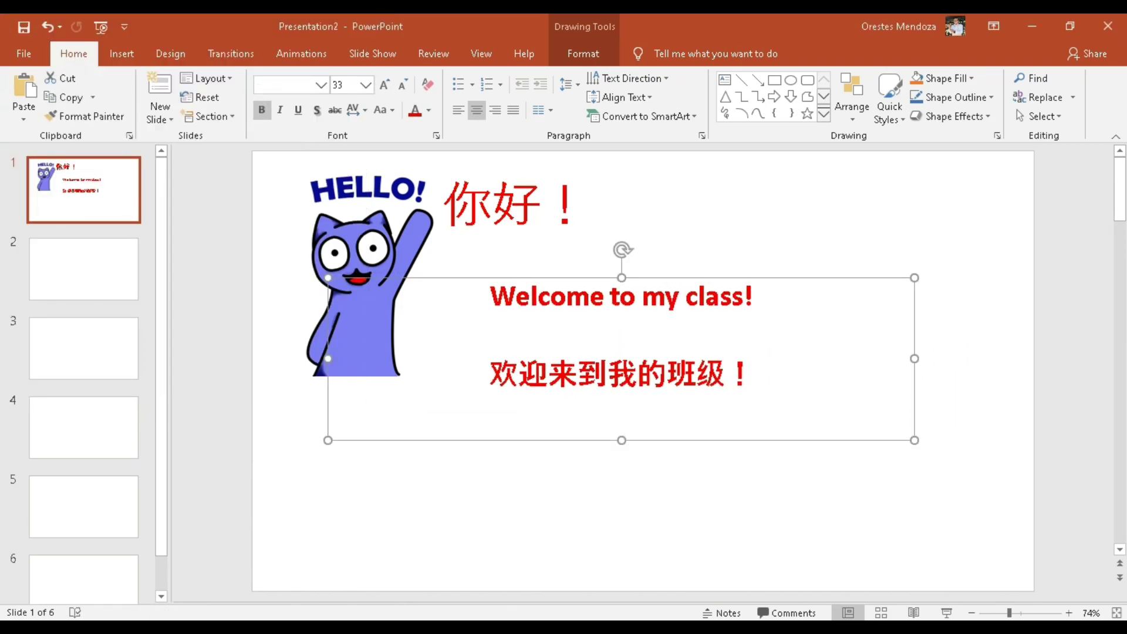
Enlarge the English and Chinese welcome lines to a bigger font size.
left_click(622, 335)
key("shift+Up")
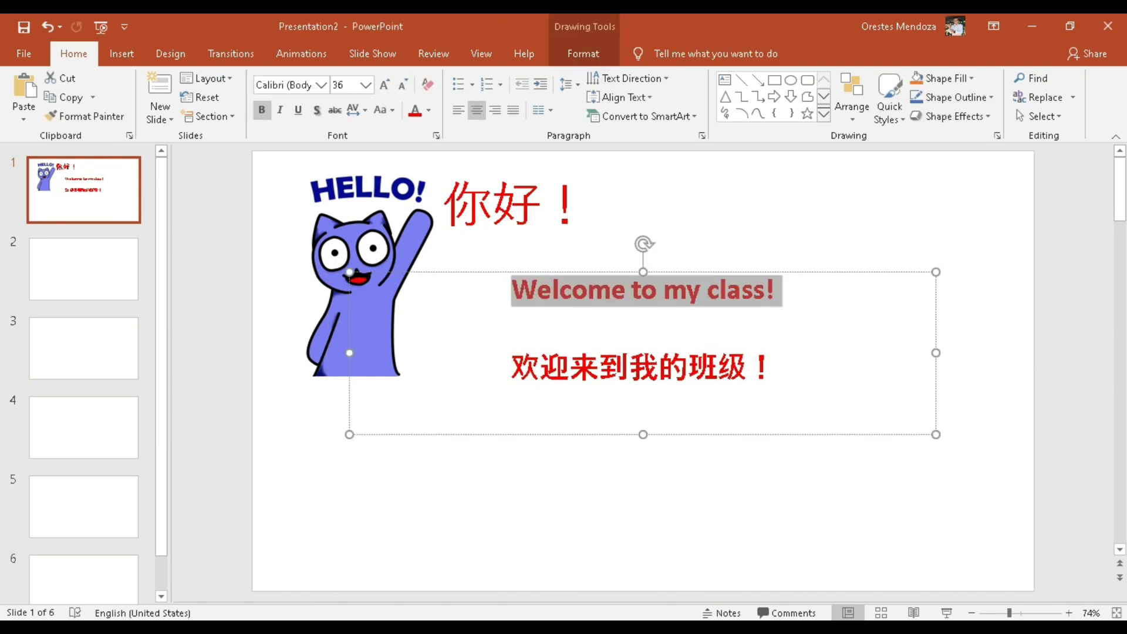
key("ctrl+shift+period")
key("Down")
key("Down")
key("shift+End")
key("Home")
key("shift+End")
key("ctrl+shift+period")
key("Escape")
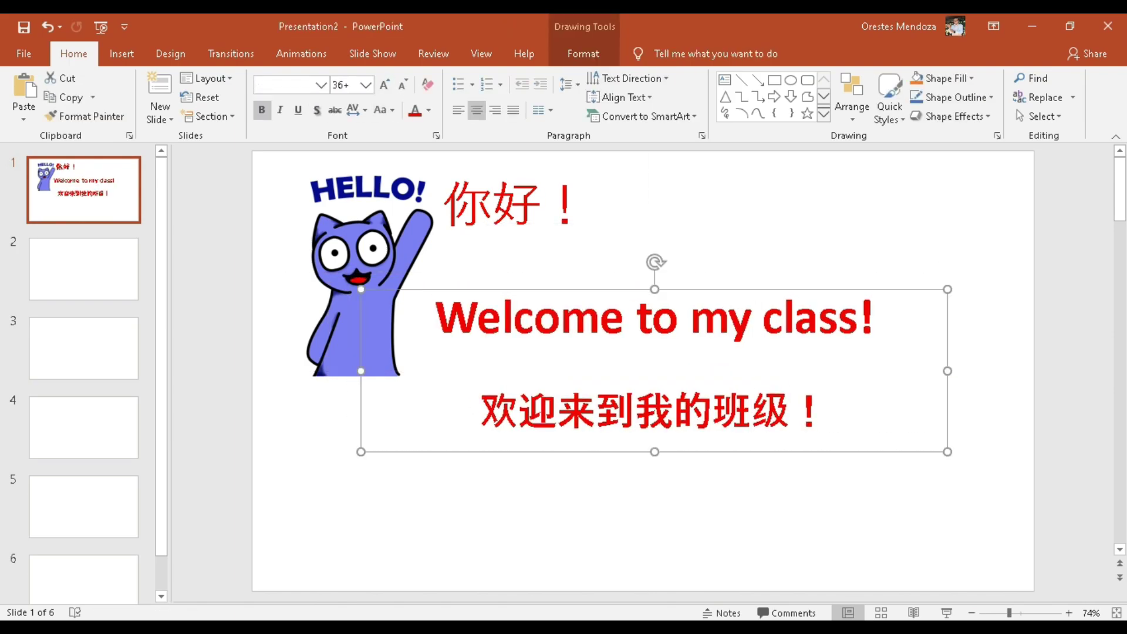
key("Escape")
key("alt+Tab")
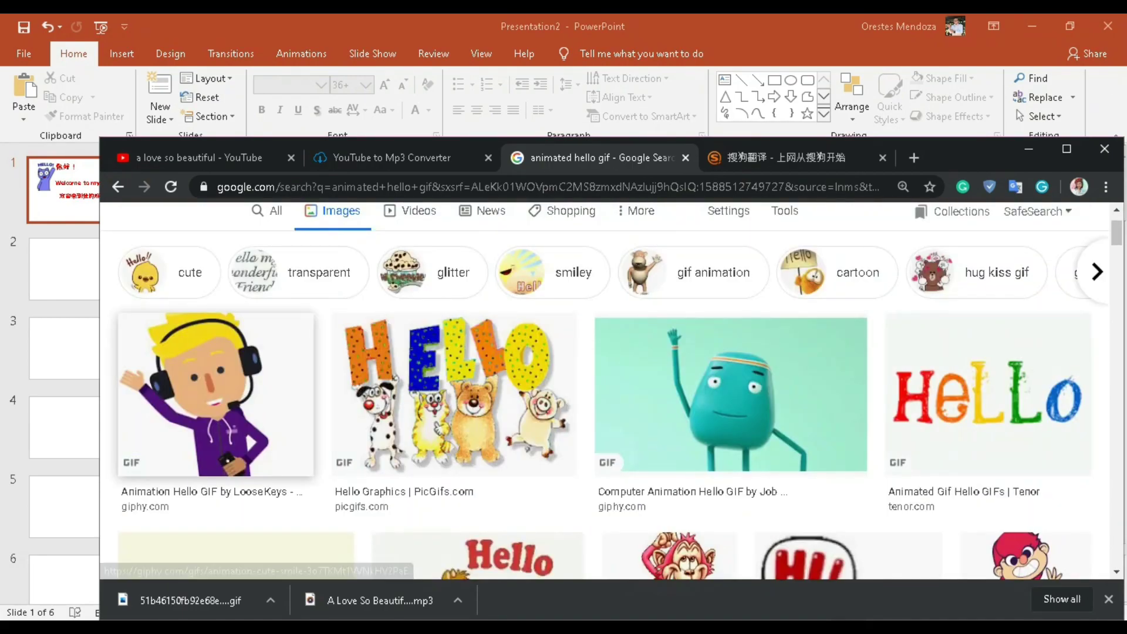
Save the headphone-boy and Hi! girl GIFs to Downloads.
left_click(215, 393)
right_click(824, 392)
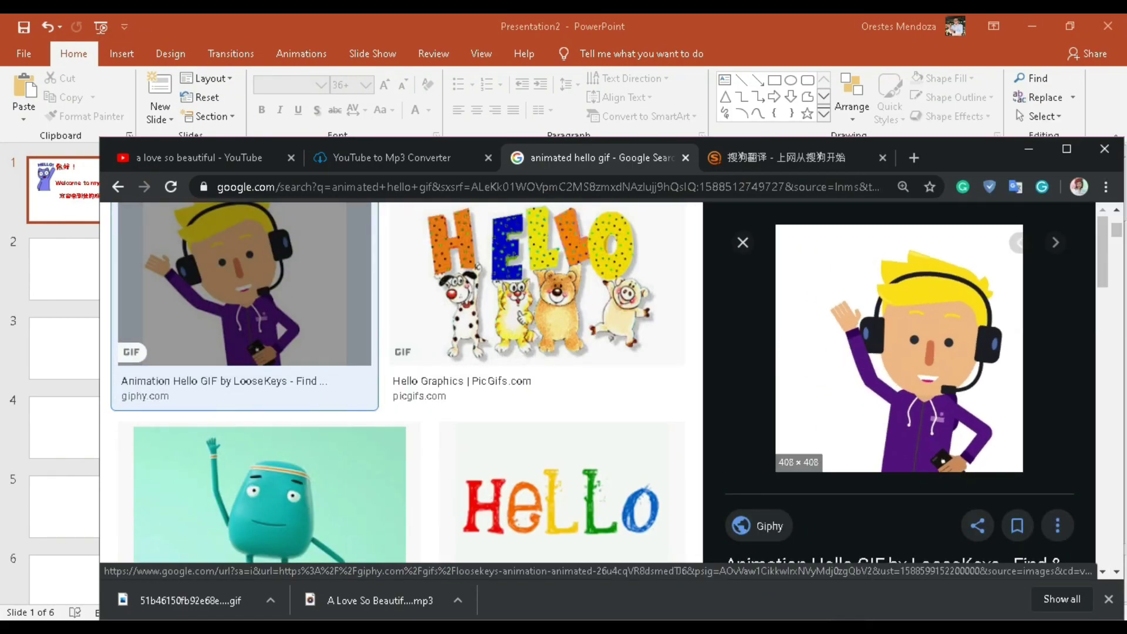
left_click(868, 238)
key("Return")
scroll(900, 381, "down", 5)
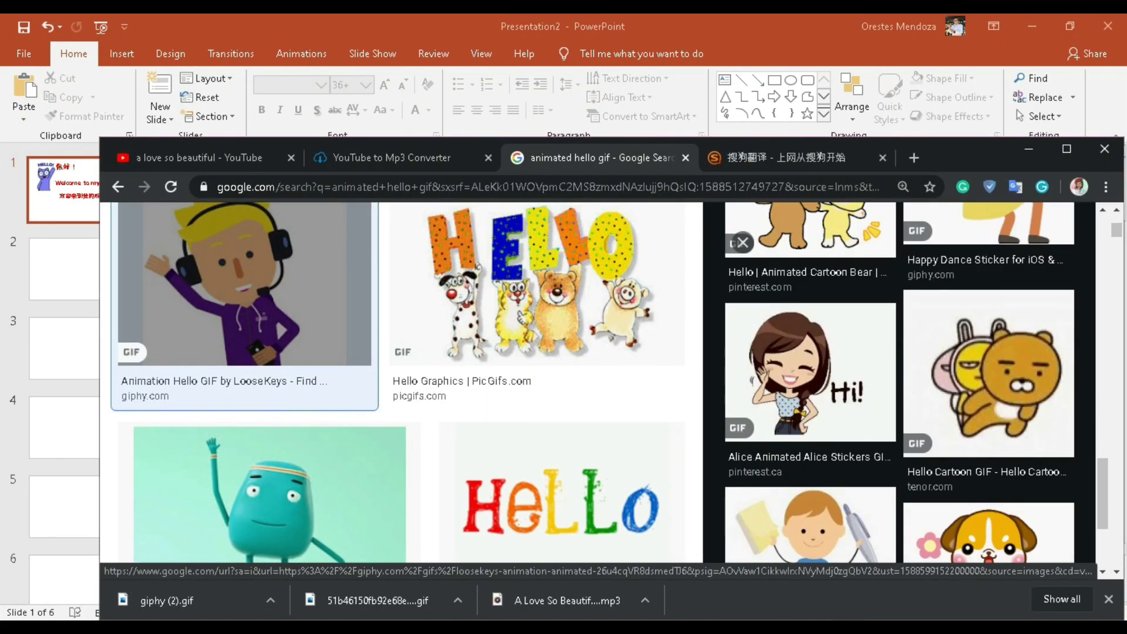
right_click(900, 353)
left_click(940, 226)
key("Return")
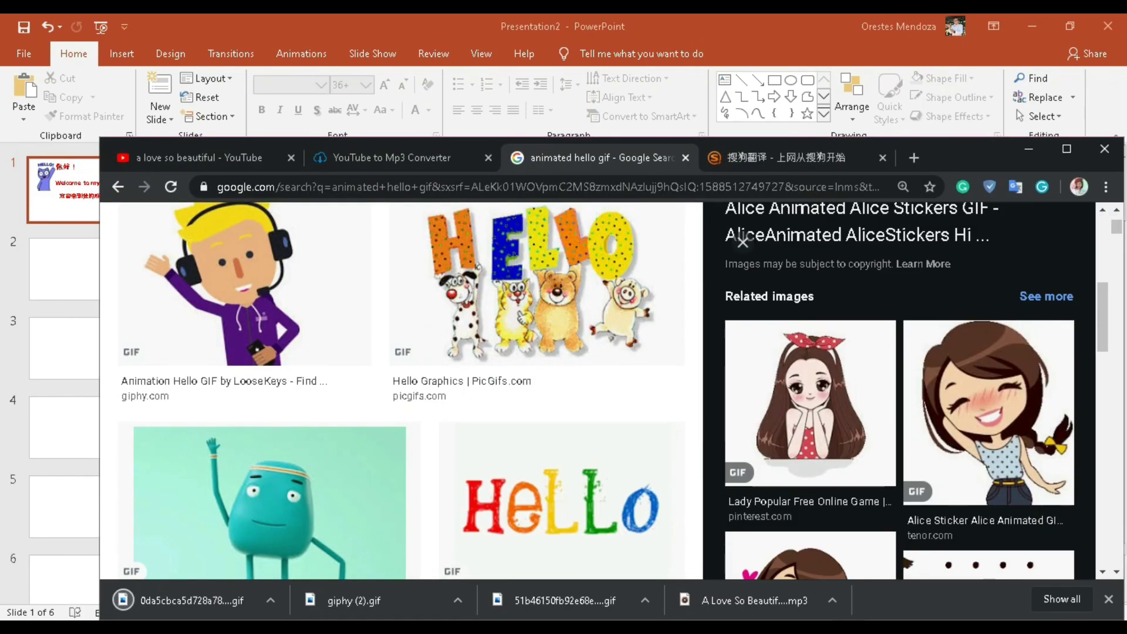
scroll(900, 382, "down", 5)
scroll(900, 382, "down", 2)
Save the 'you can do it!' girl and AWESOME!! girl GIFs to Downloads.
left_click(810, 405)
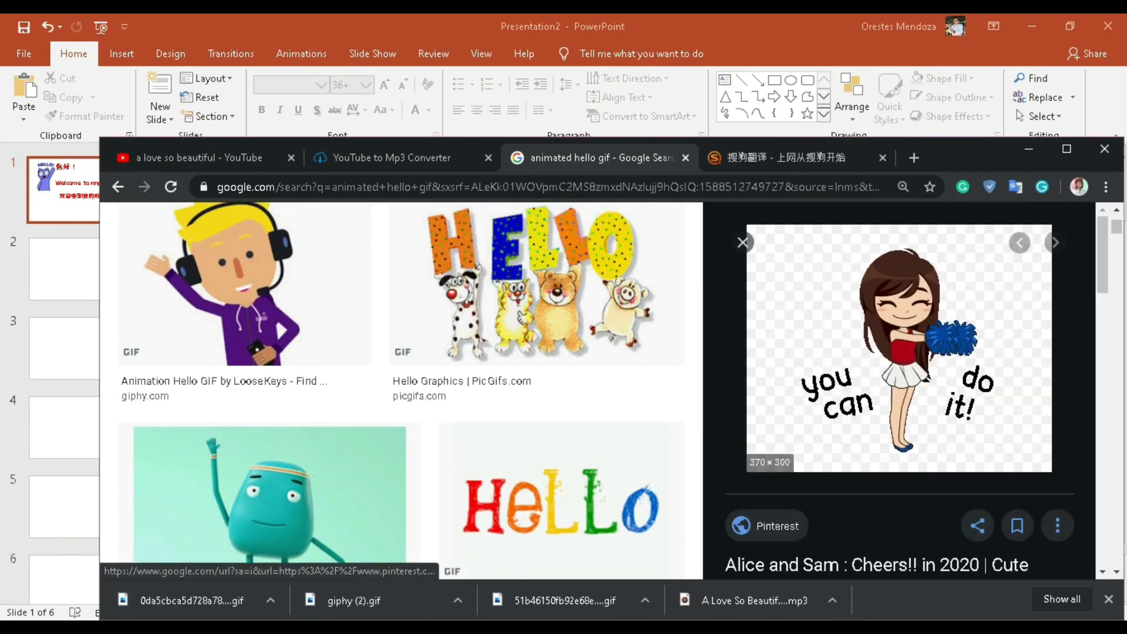
right_click(986, 353)
left_click(1028, 385)
key("Return")
scroll(900, 381, "down", 3)
scroll(900, 382, "down", 3)
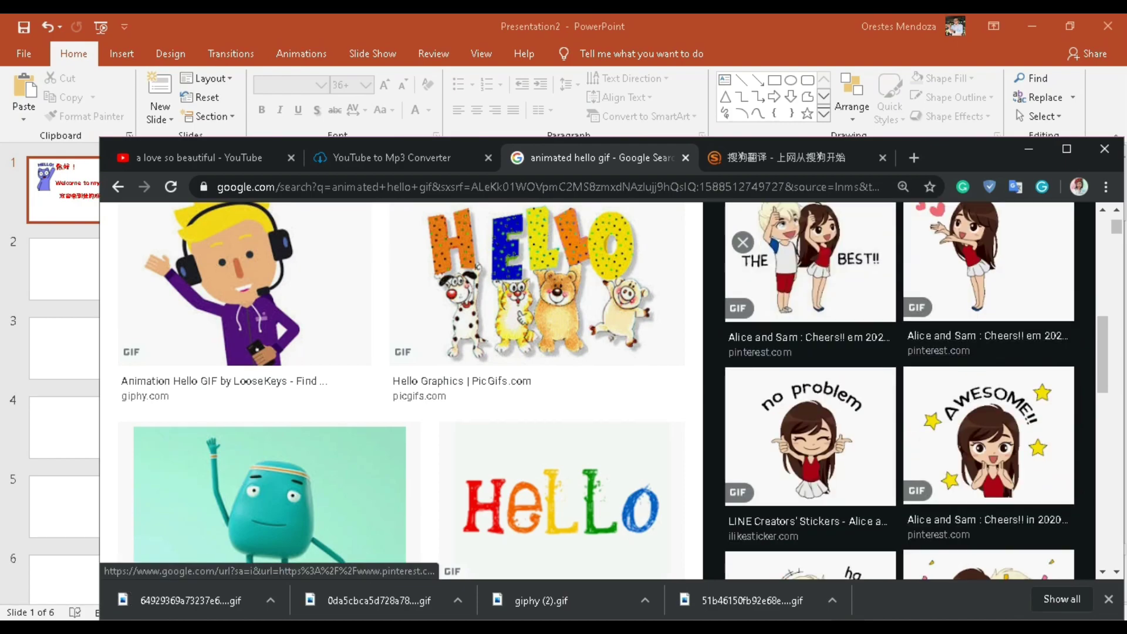
left_click(987, 428)
right_click(847, 387)
left_click(907, 261)
key("Return")
scroll(900, 352, "down", 5)
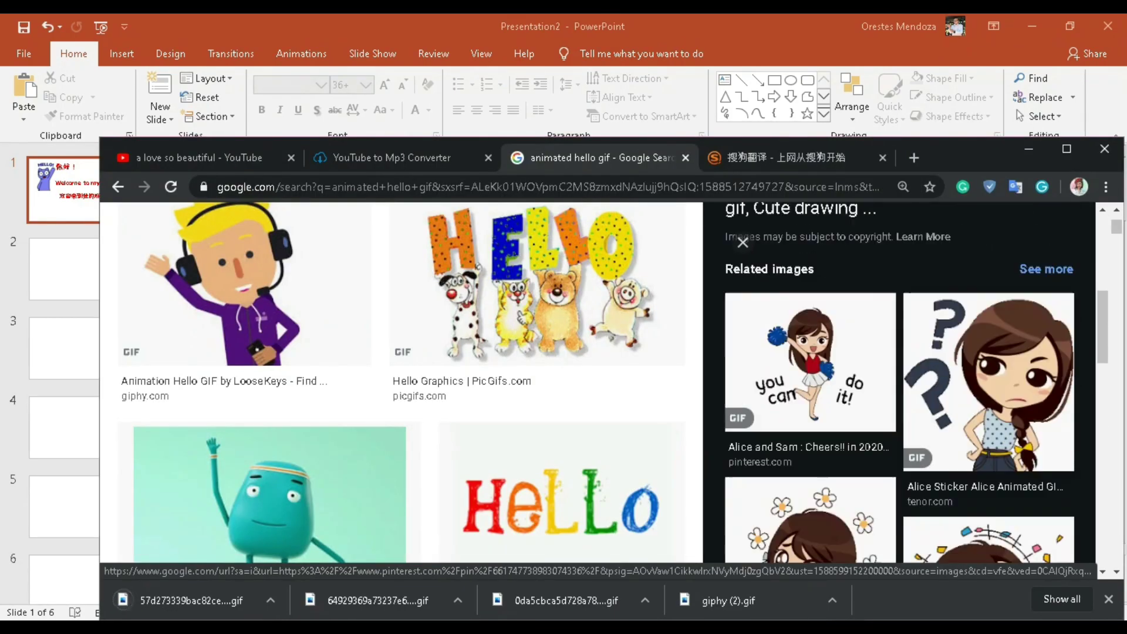
scroll(900, 352, "down", 3)
scroll(900, 352, "down", 3)
Save the hearts girl GIF to Downloads.
left_click(988, 385)
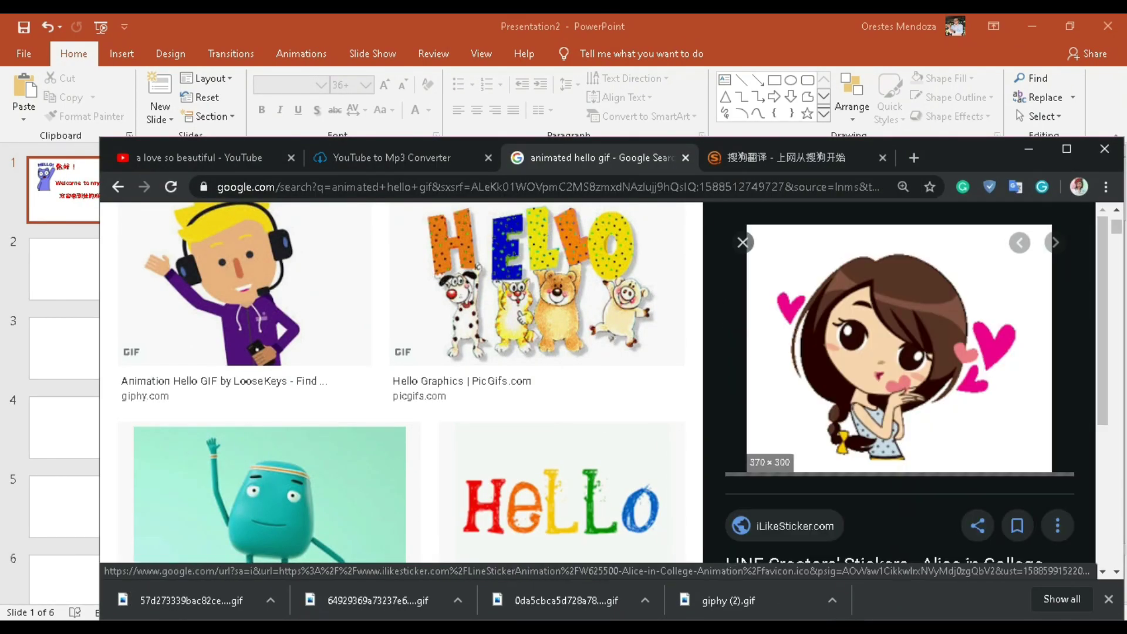
right_click(887, 379)
left_click(942, 244)
key("Return")
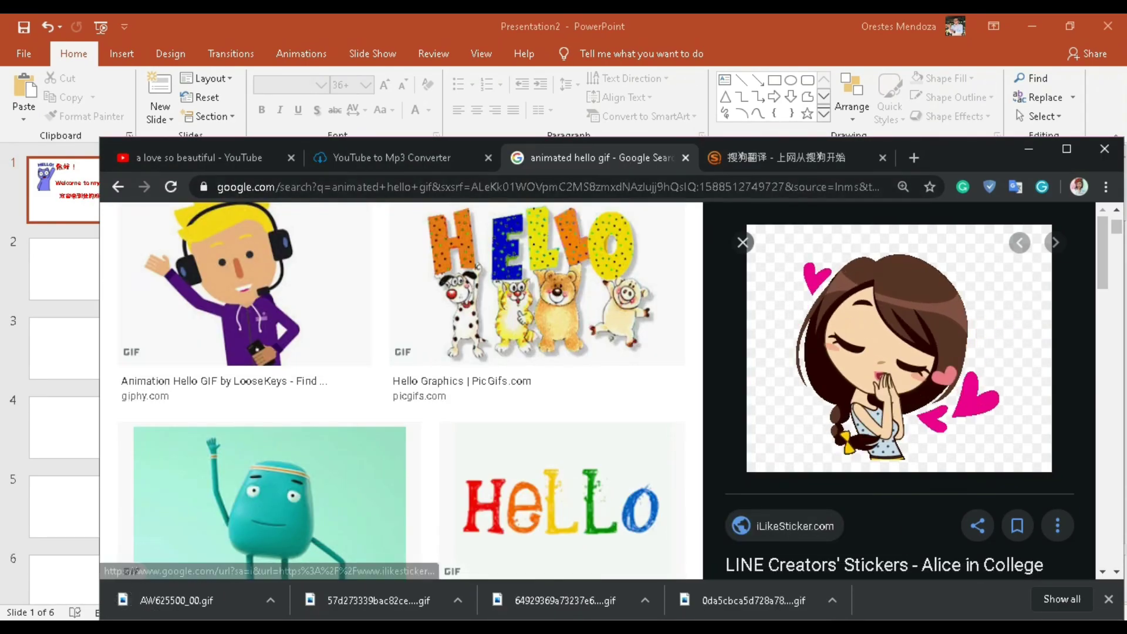
Back in PowerPoint, start inserting a picture from This Device.
left_click(1029, 148)
left_click(121, 53)
left_click(121, 96)
left_click(154, 158)
Insert the Hi! girl GIF at the bottom right of slide 1.
left_click(503, 189)
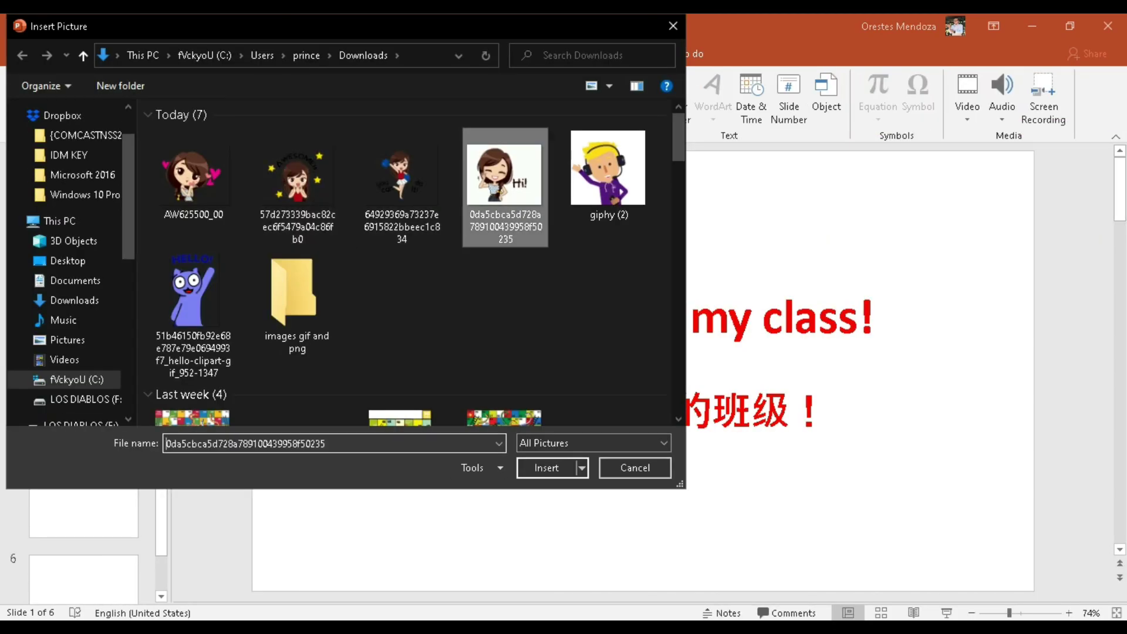
left_click(549, 466)
left_click_drag(642, 364, 925, 451)
key("Escape")
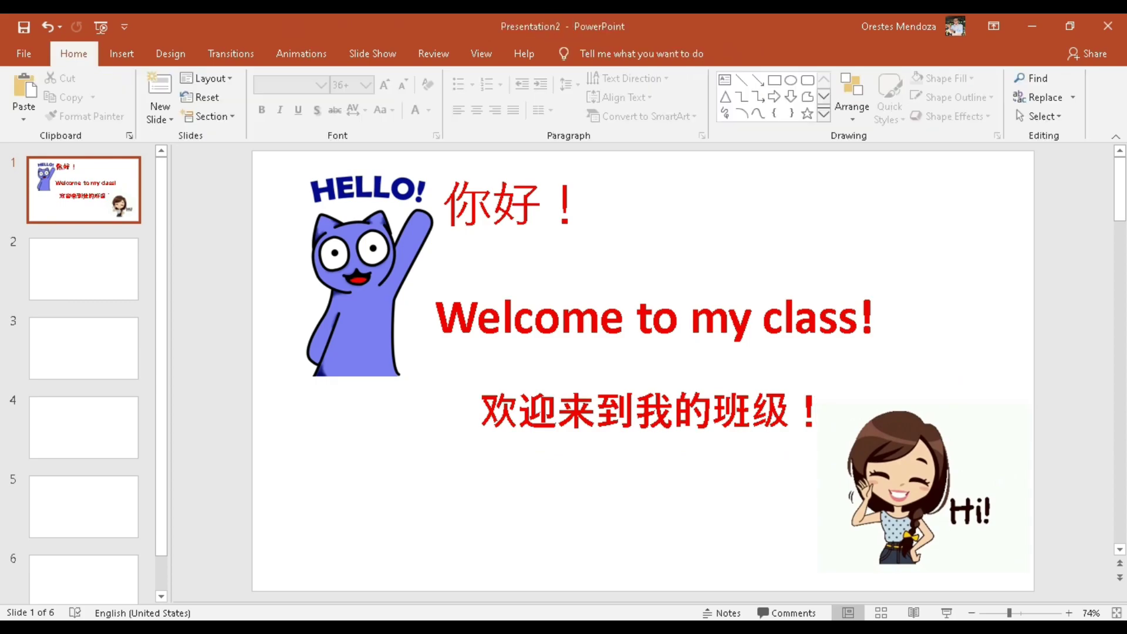
Add a new slide, place the headphone-boy GIF at slide 1's bottom left, and preview.
left_click(160, 94)
left_click(83, 189)
left_click(122, 54)
left_click(121, 112)
left_click(158, 156)
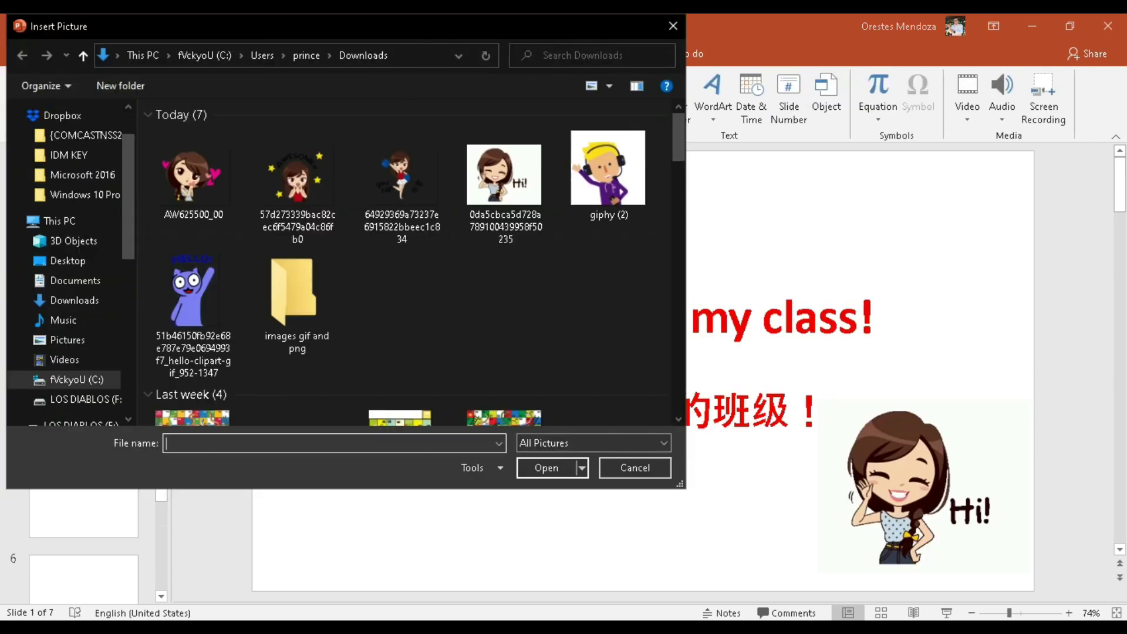
double_click(604, 177)
left_click_drag(623, 387, 352, 488)
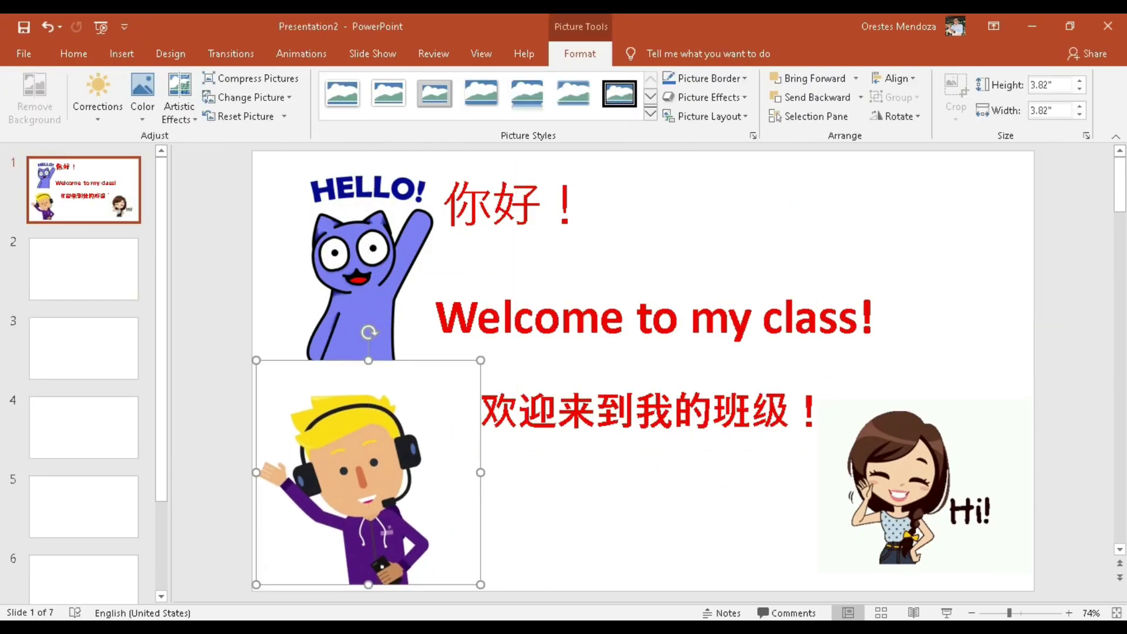
key("Escape")
left_click(101, 27)
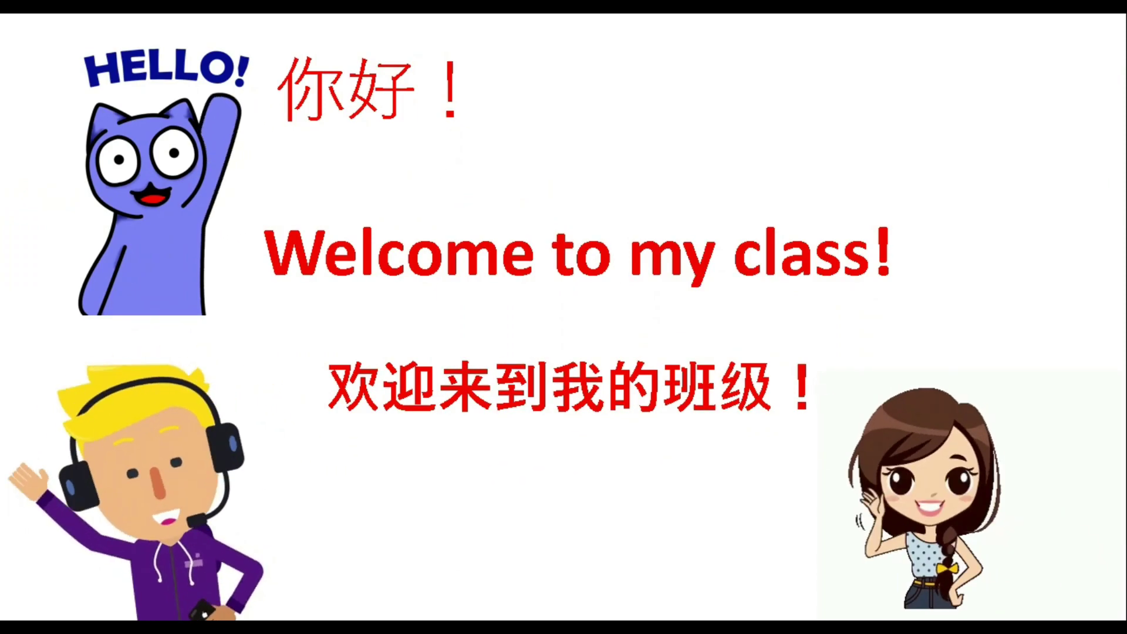
key("Escape")
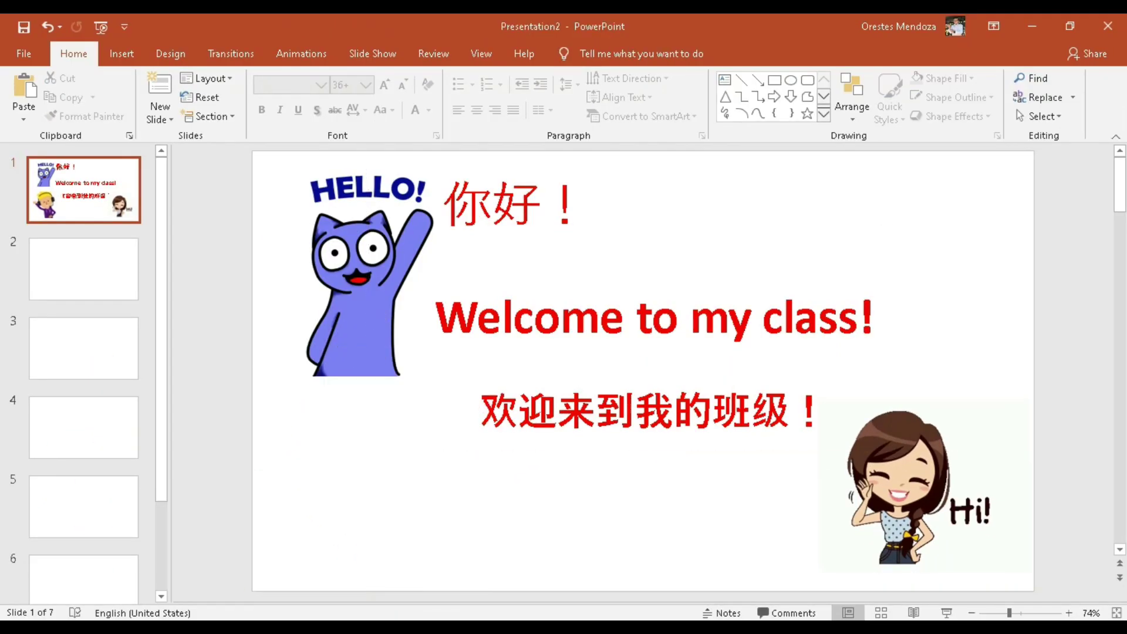
Save another animated hello GIF, fdsfd.gif, from the image results to Downloads.
key("alt+Tab")
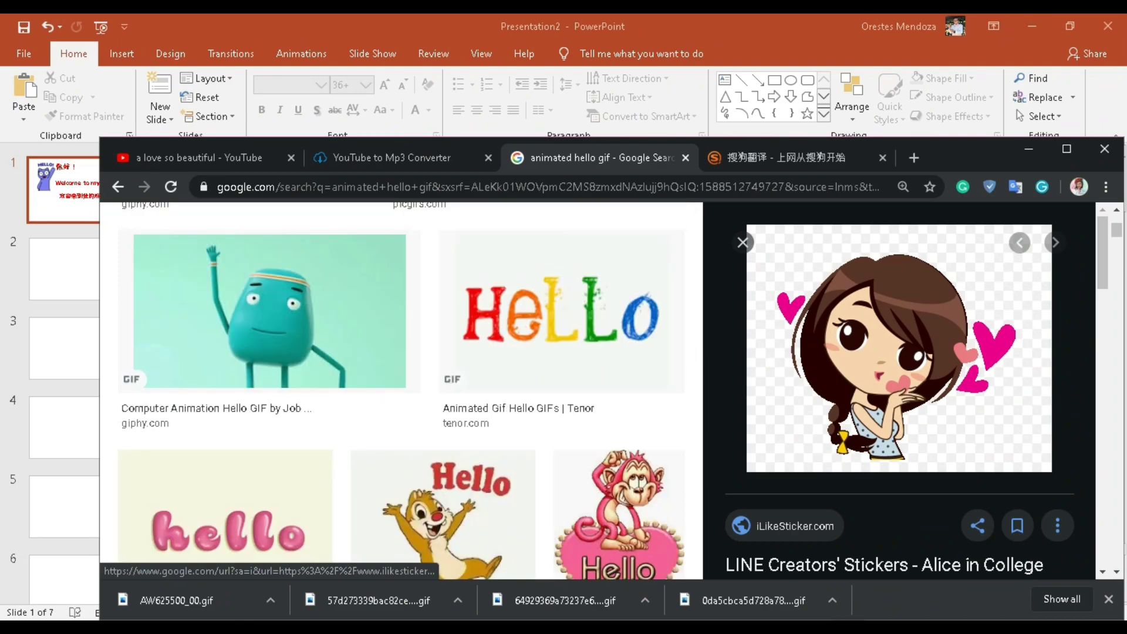
scroll(399, 381, "down", 5)
scroll(400, 381, "down", 5)
scroll(399, 382, "down", 5)
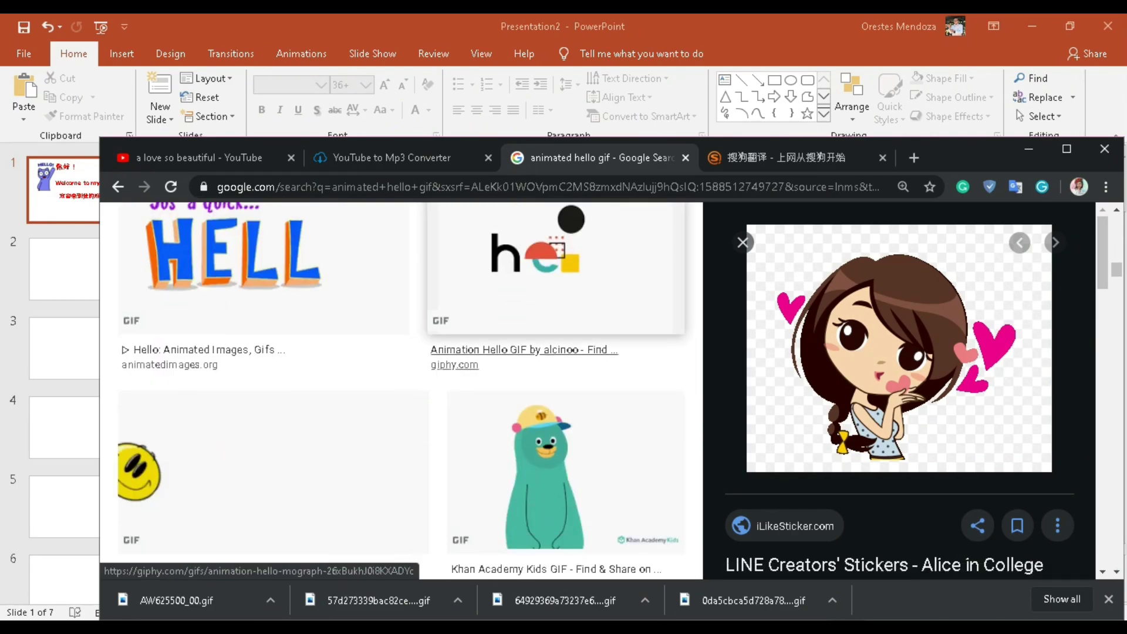
scroll(399, 381, "up", 2)
left_click(541, 390)
right_click(893, 327)
left_click(928, 353)
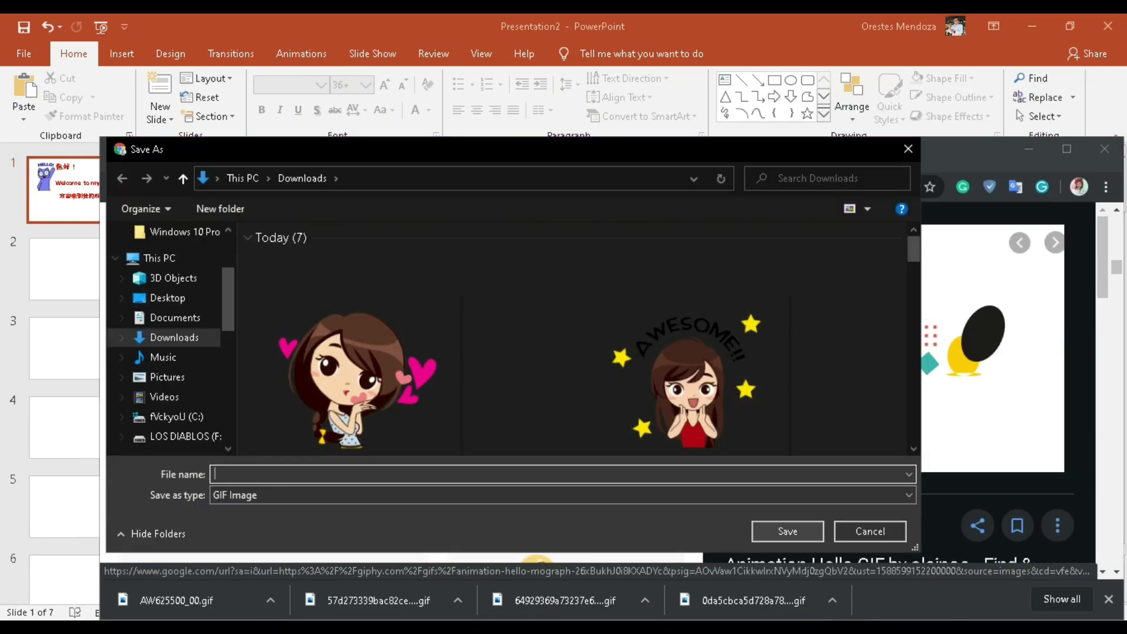
type("fdsfd")
key("Return")
scroll(399, 382, "up", 10)
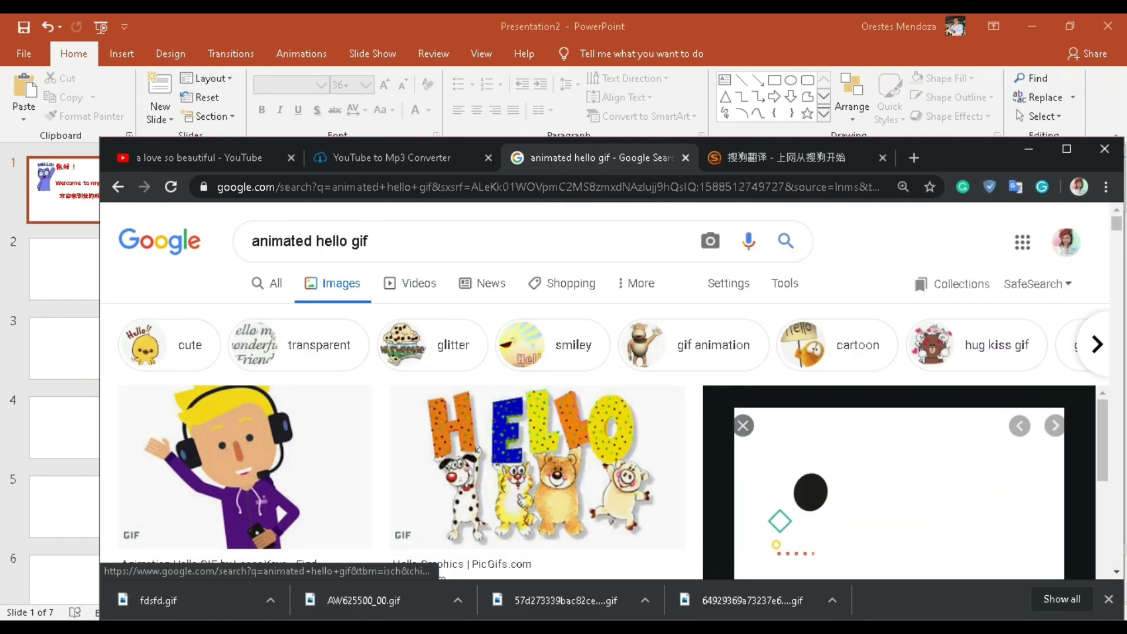
key("alt+Tab")
Add a slide, then place an enlarged yellow cat GIF below slide 1's Chinese line.
left_click(122, 53)
left_click(23, 100)
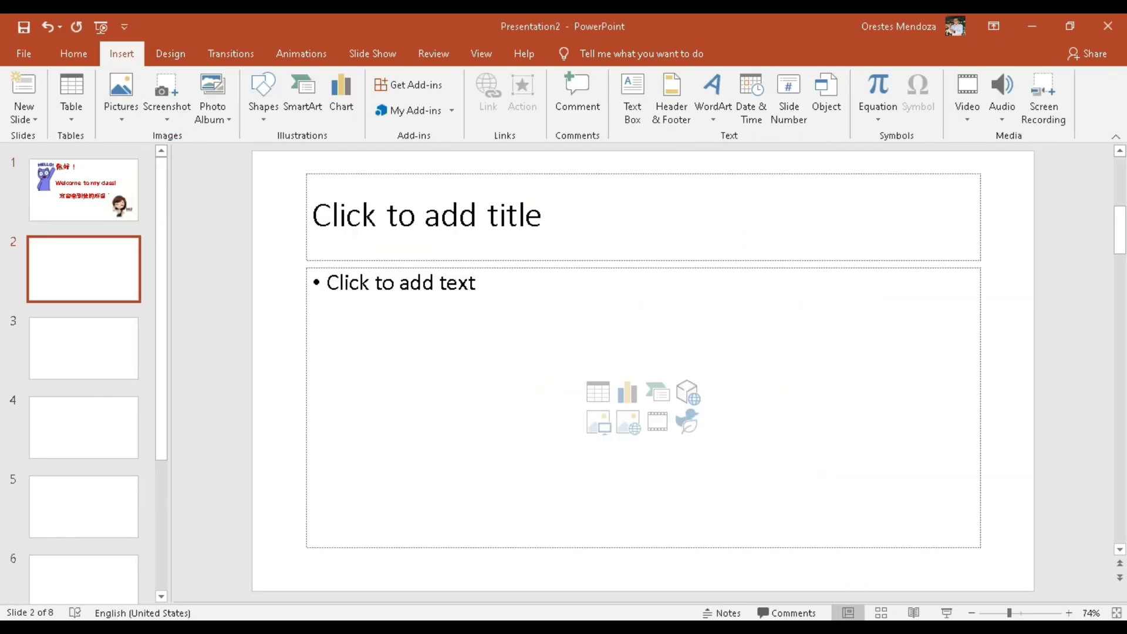
left_click(84, 189)
left_click(118, 99)
left_click(157, 155)
scroll(399, 264, "down", 3)
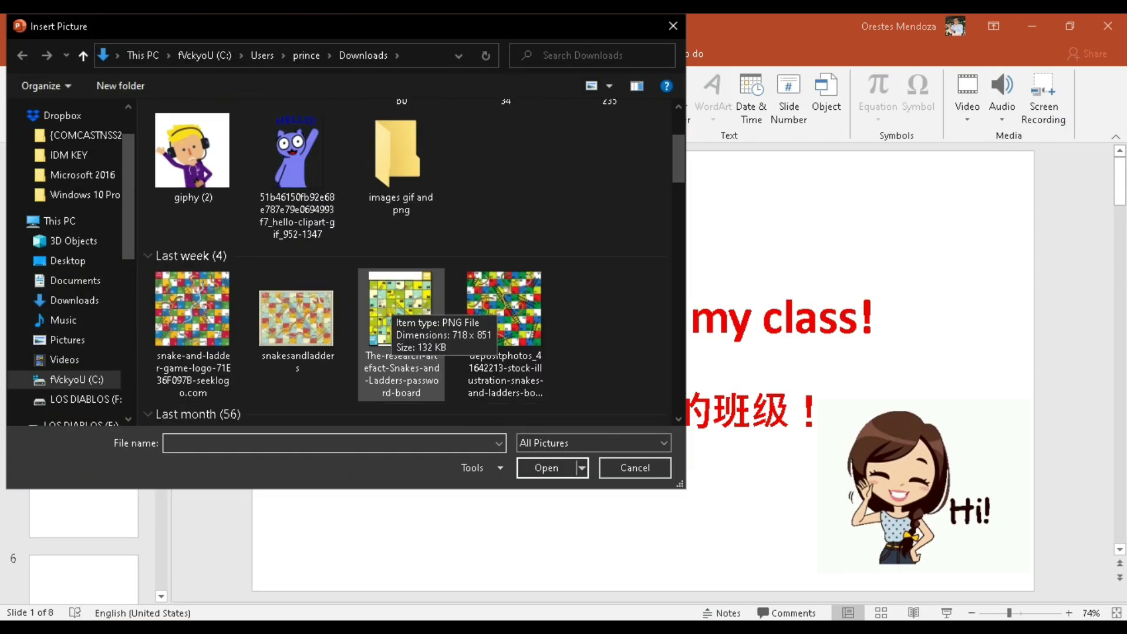
scroll(399, 264, "down", 5)
scroll(399, 264, "down", 5)
scroll(399, 265, "down", 2)
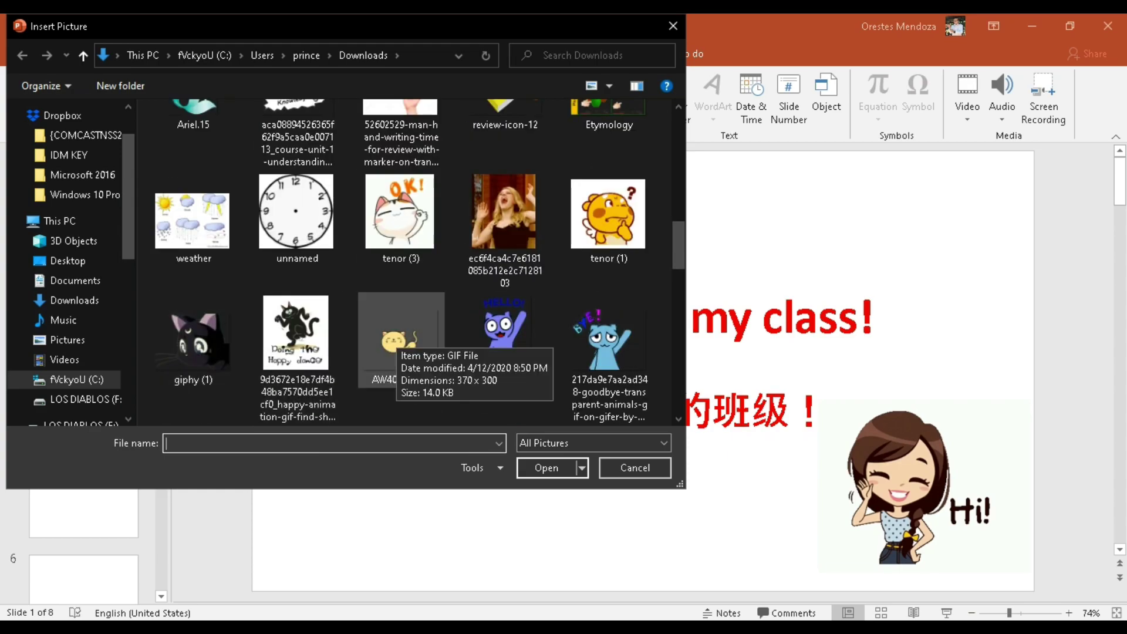
double_click(401, 341)
left_click_drag(644, 378, 555, 482)
left_click_drag(613, 518, 669, 555)
left_click(764, 563)
Insert the ACADSOC logo at slide 1's top right, then move to blank slide 2.
left_click(122, 54)
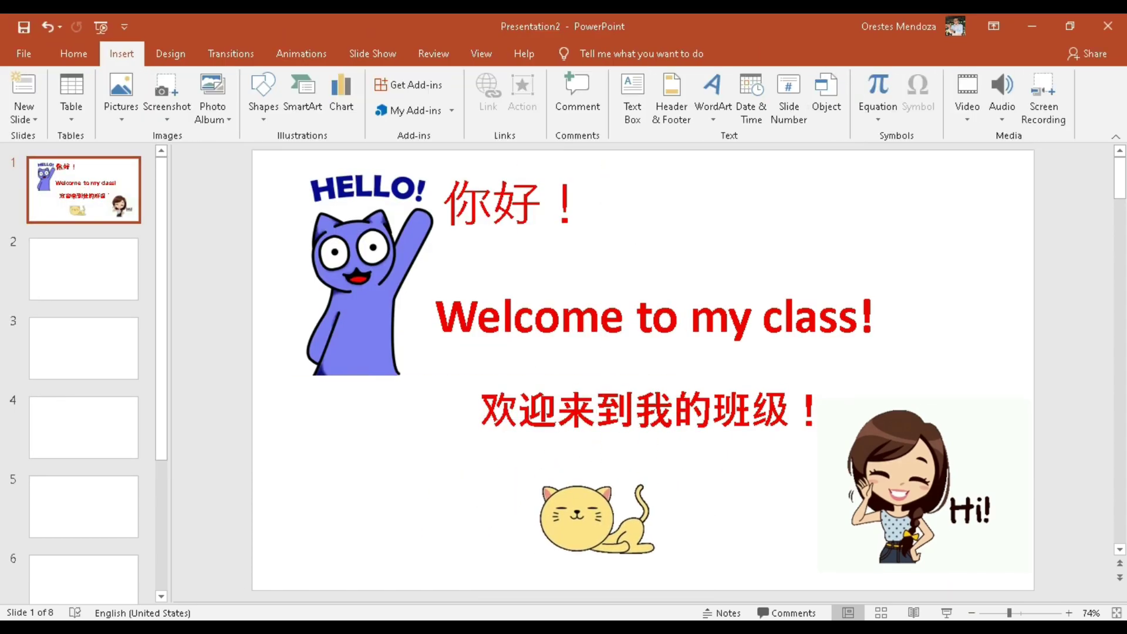
left_click(121, 94)
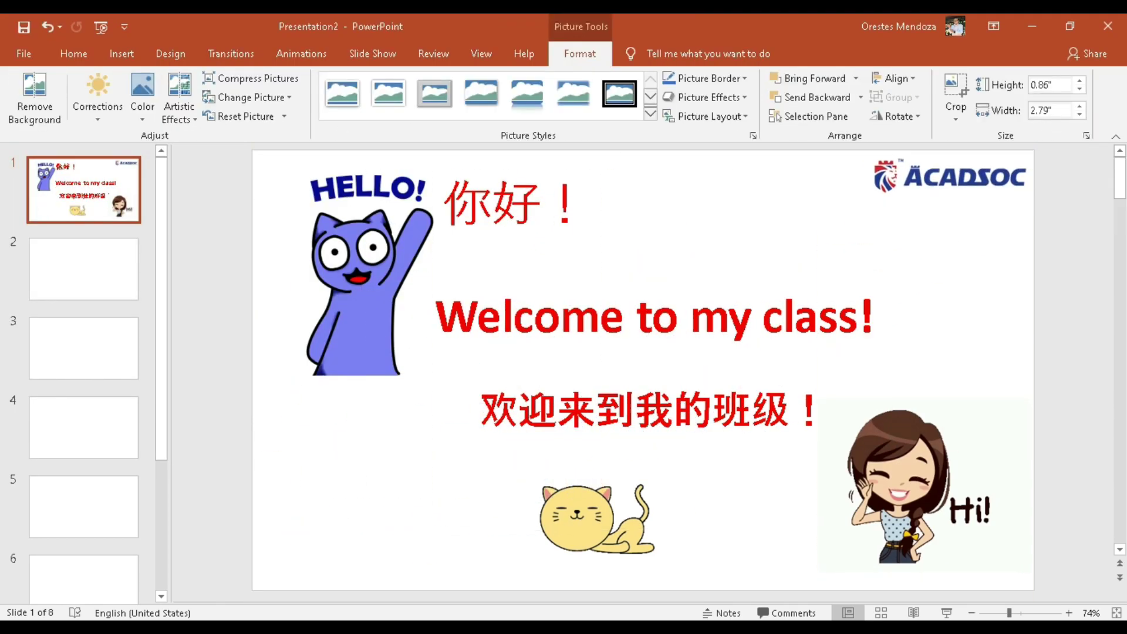
key("Escape")
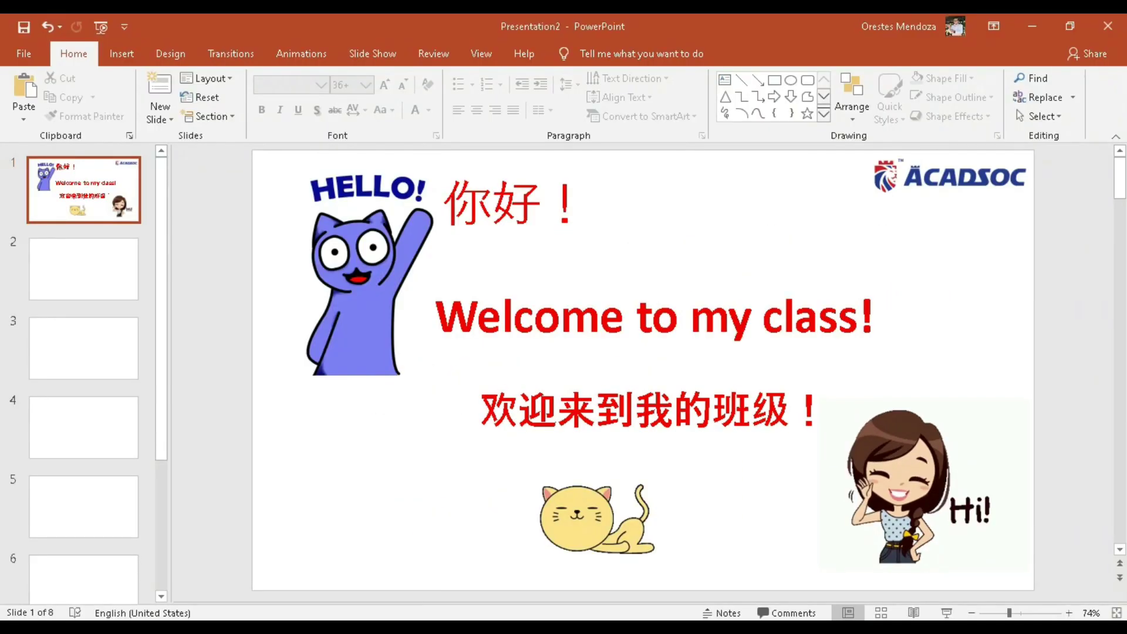
left_click(83, 269)
left_click(122, 53)
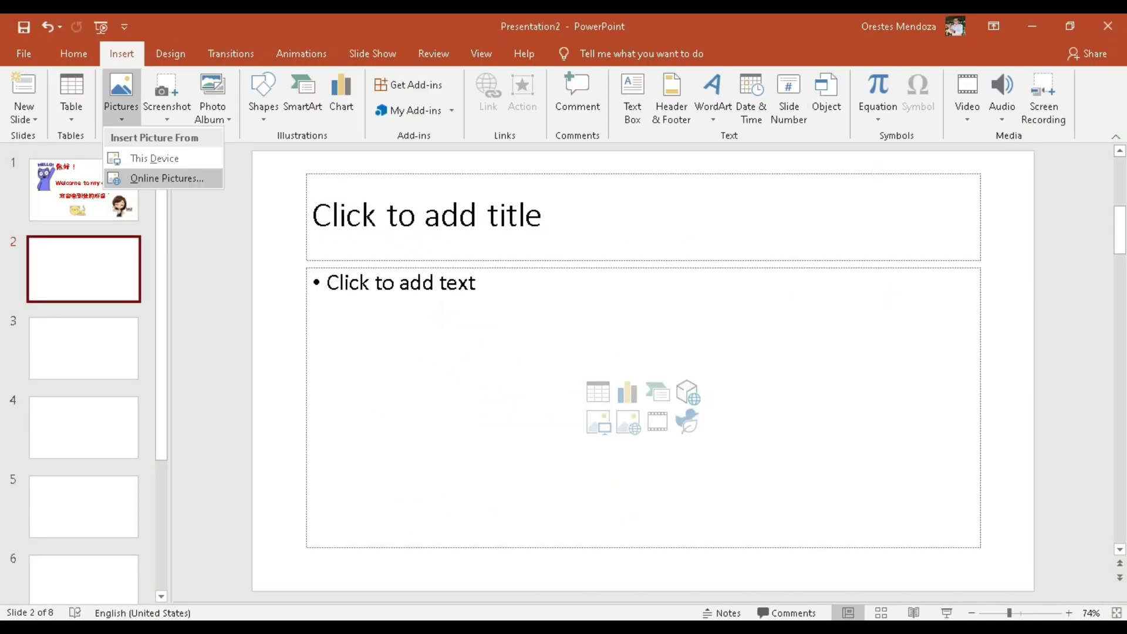
Insert the cartoon children picture on slide 2 and stretch it to fill the slide.
left_click(155, 159)
double_click(297, 367)
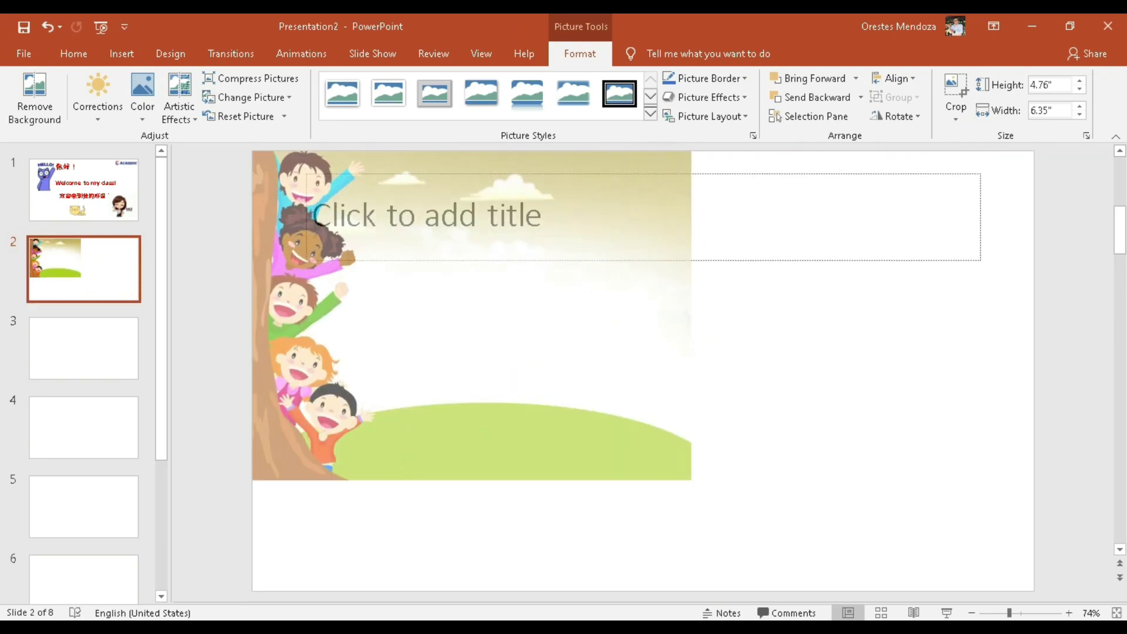
left_click_drag(849, 370, 1034, 370)
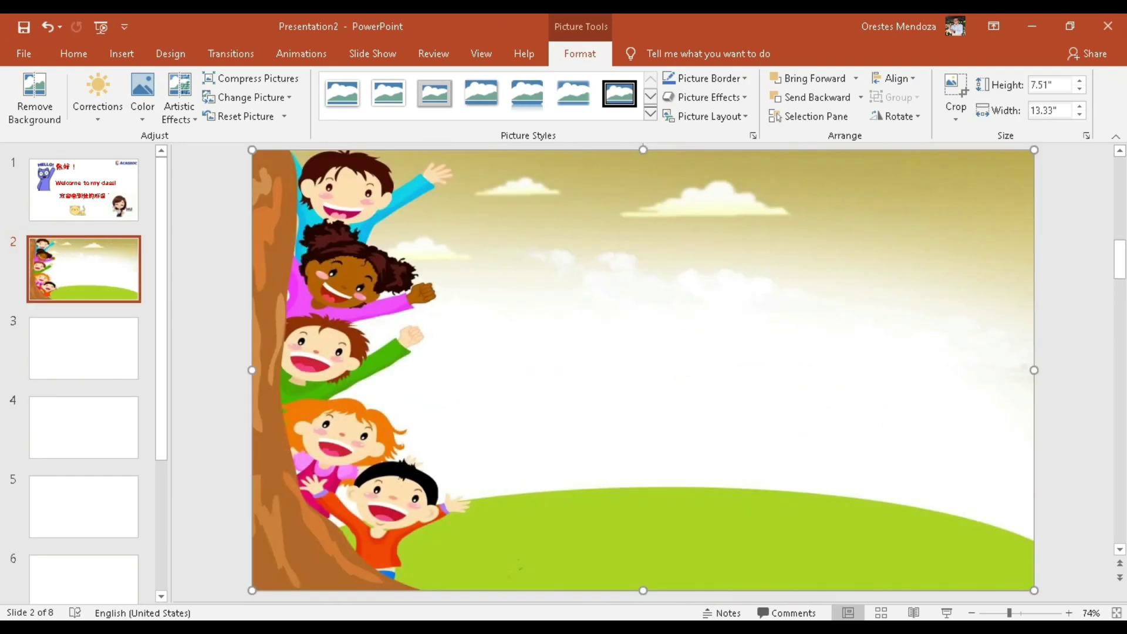
Draw a text box in the sky area and paste the Name/名字 and Age/年龄 lines from Notepad.
left_click(73, 54)
left_click(121, 53)
left_click_drag(476, 231, 931, 437)
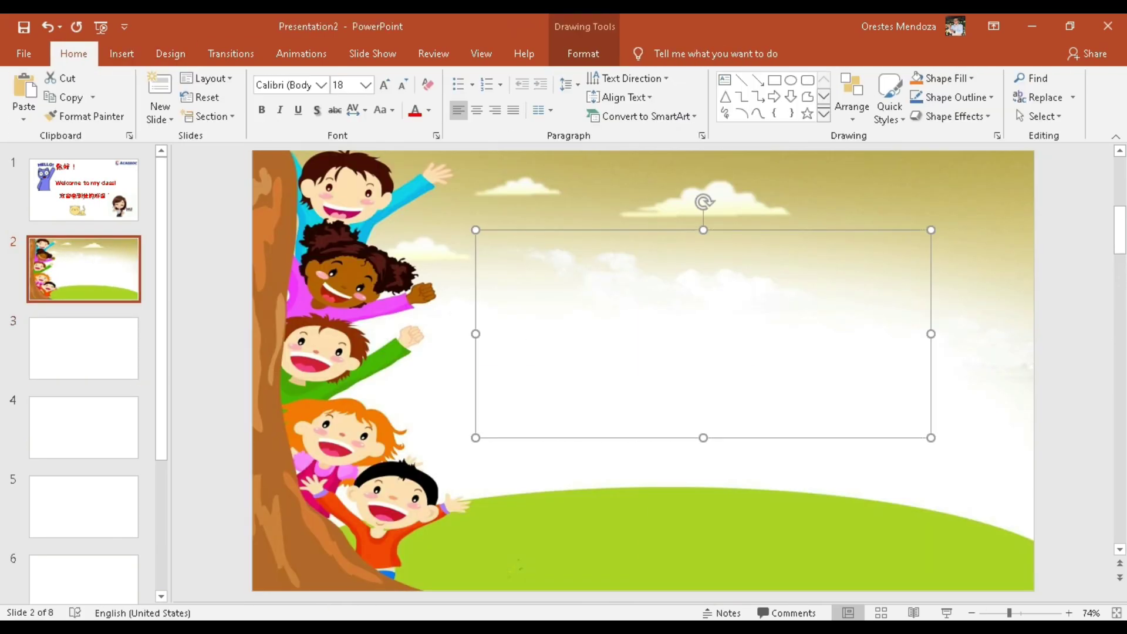
key("alt+Tab")
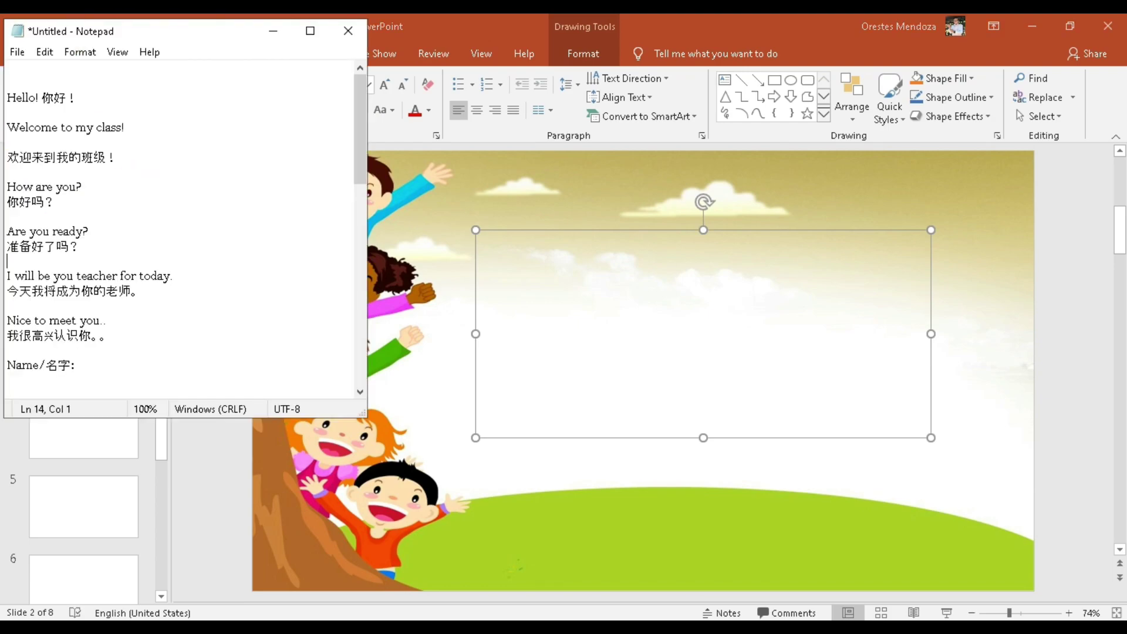
scroll(176, 235, "down", 1)
key("ctrl+c")
key("alt+Tab")
key("ctrl+v")
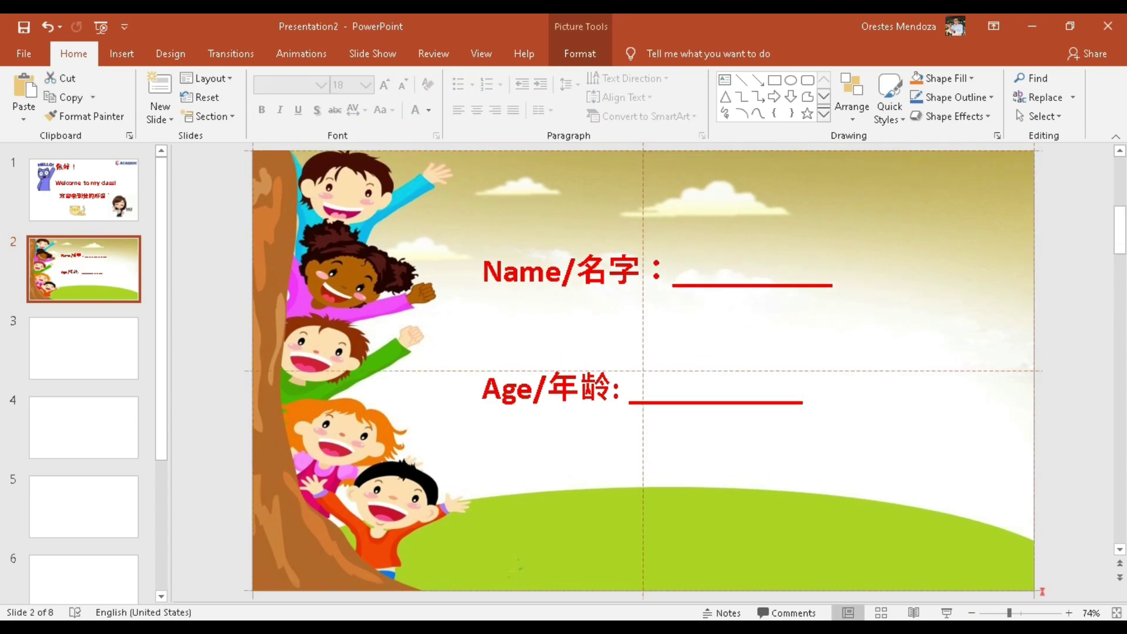
scroll(643, 370, "down", 2)
left_click(121, 54)
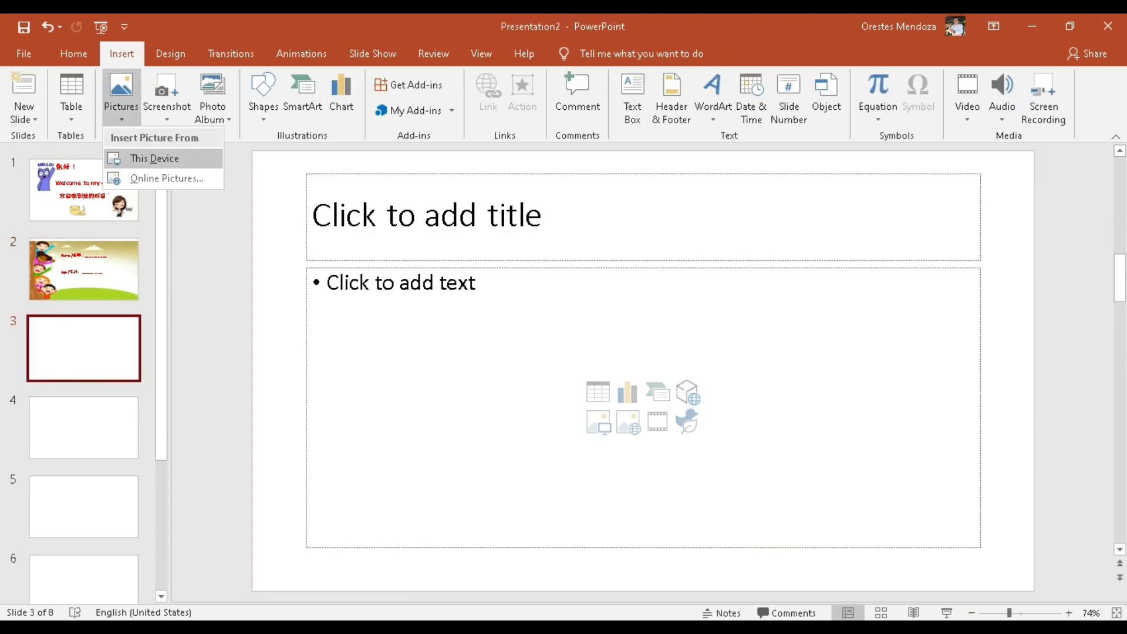
Insert the Teacher Tara banner picture near the top of slide 3.
left_click(154, 159)
scroll(376, 323, "down", 3)
double_click(402, 205)
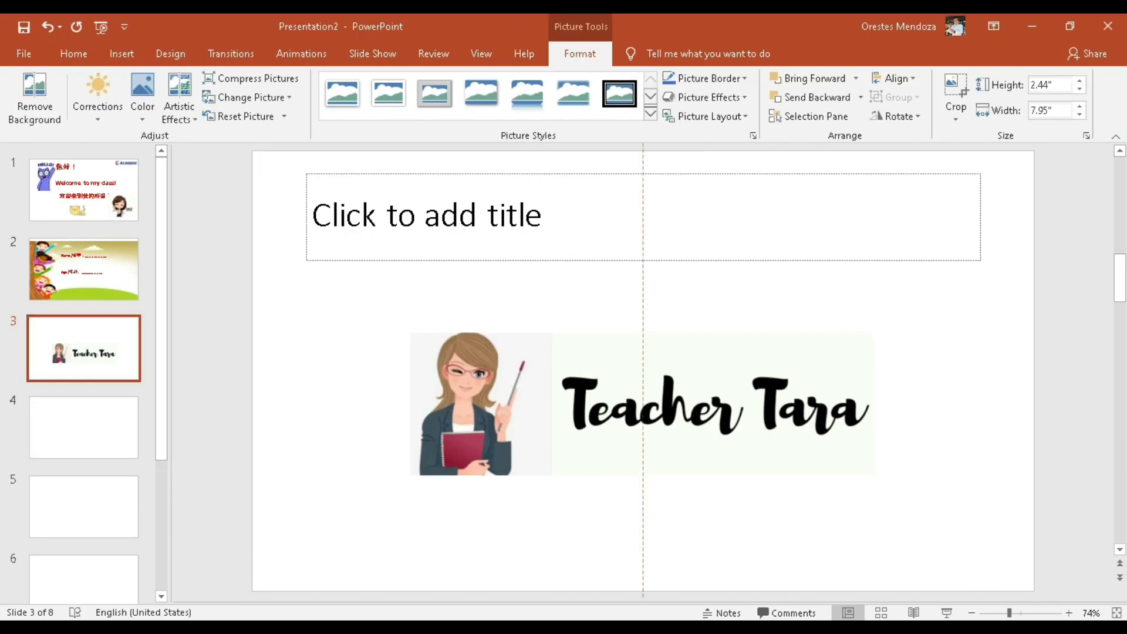
left_click(121, 54)
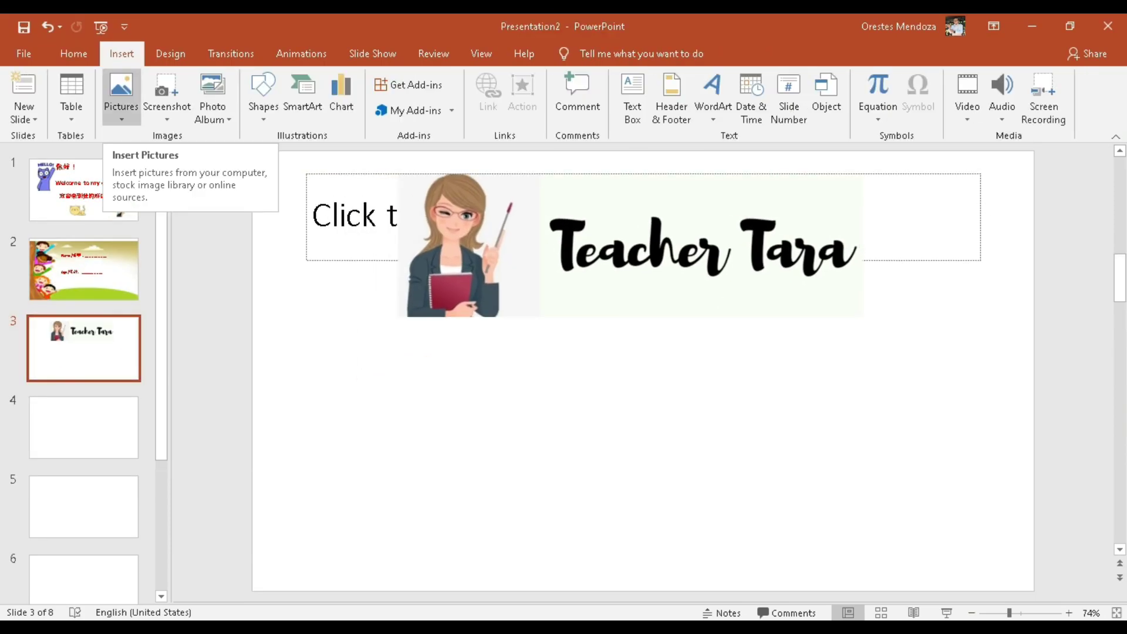
Paste the bilingual teacher introduction lines into the title box below the banner and centre them.
key("alt+Tab")
left_click_drag(30, 217, 111, 277)
key("alt+Tab")
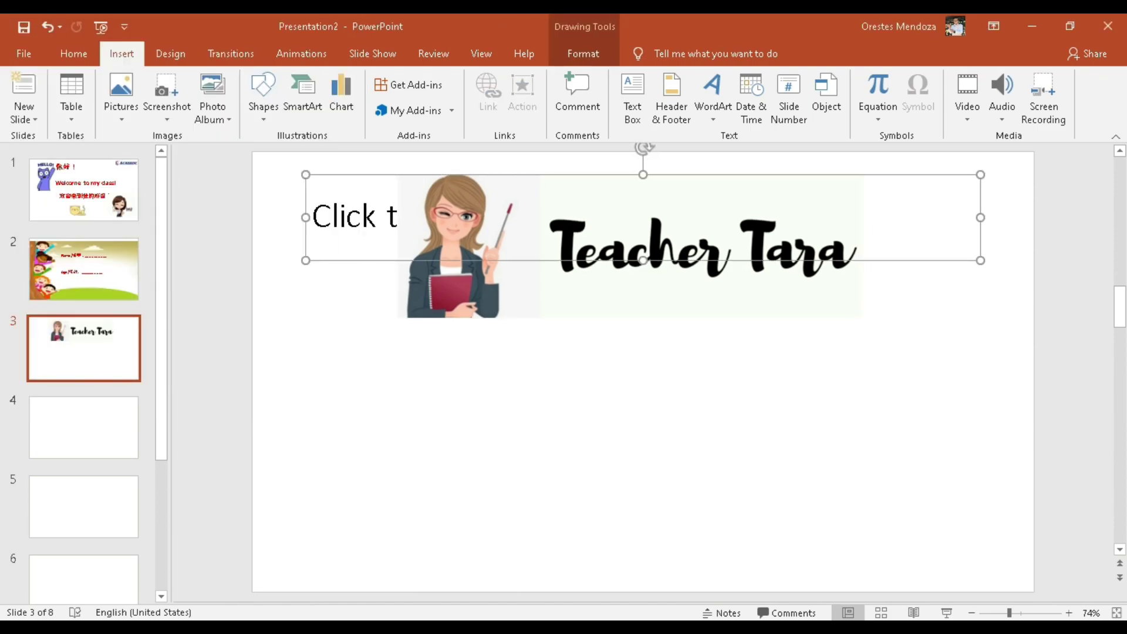
left_click_drag(587, 174, 601, 347)
key("ctrl+v")
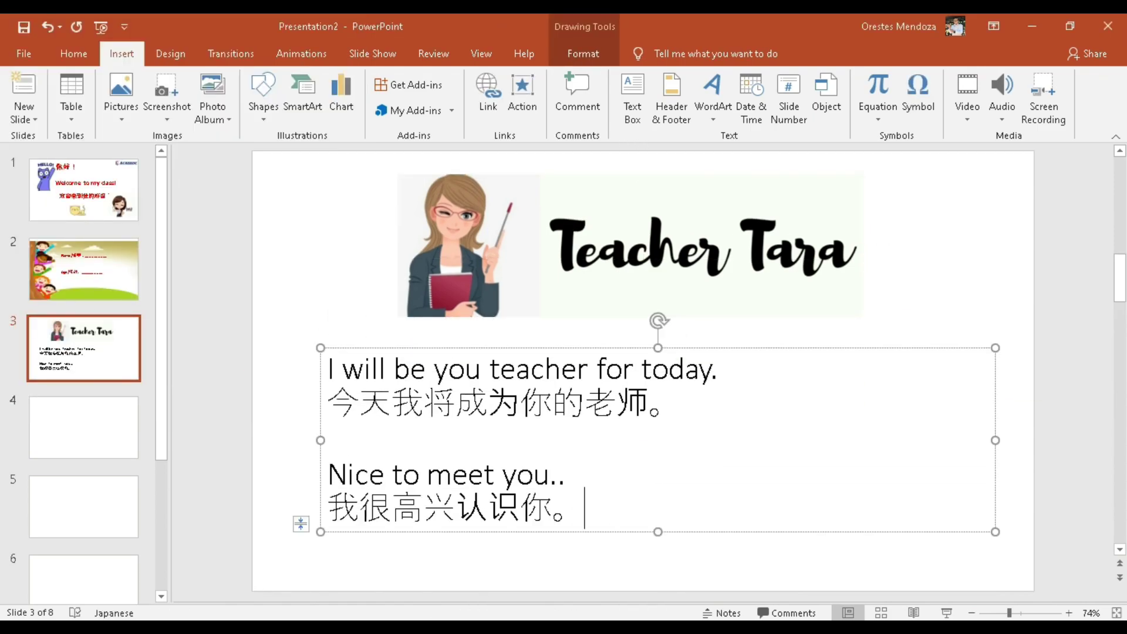
key("ctrl+a")
left_click(73, 53)
key("ctrl+e")
Make the introduction text red, and set the English lines to Adobe Gothic Std B, bold.
left_click(415, 109)
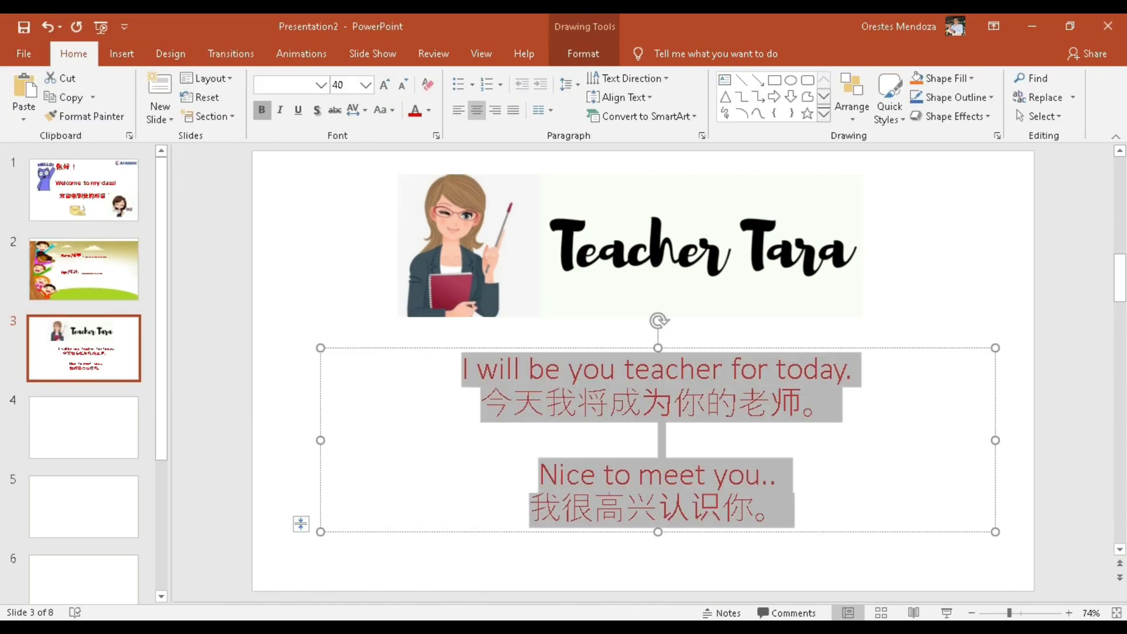
left_click(646, 564)
triple_click(657, 369)
left_click(321, 84)
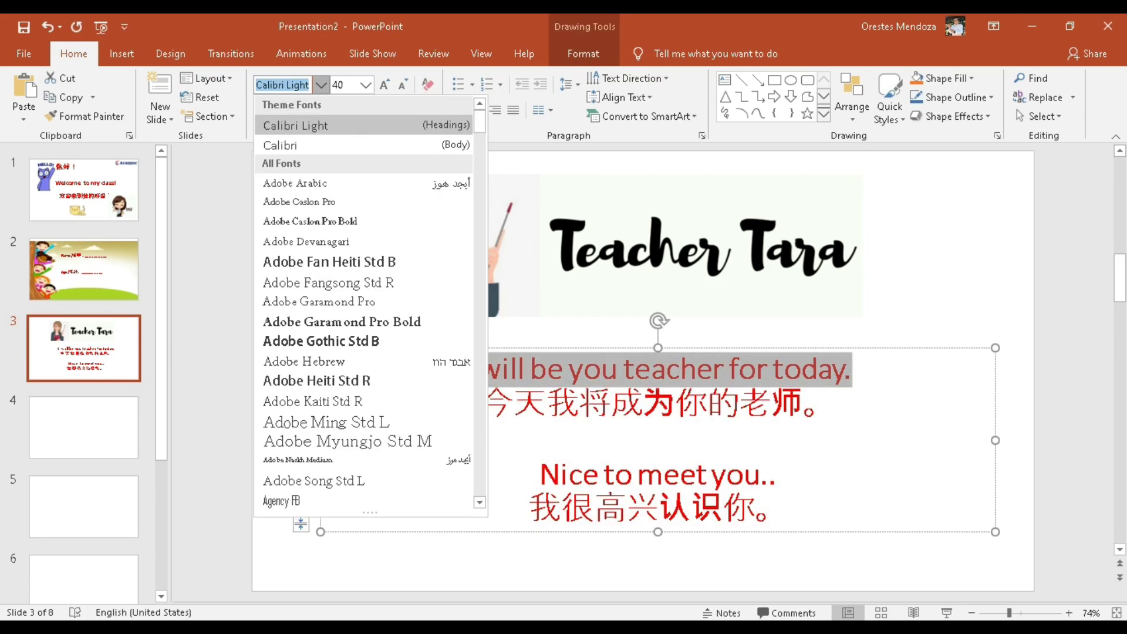
left_click(322, 341)
triple_click(657, 475)
key("F4")
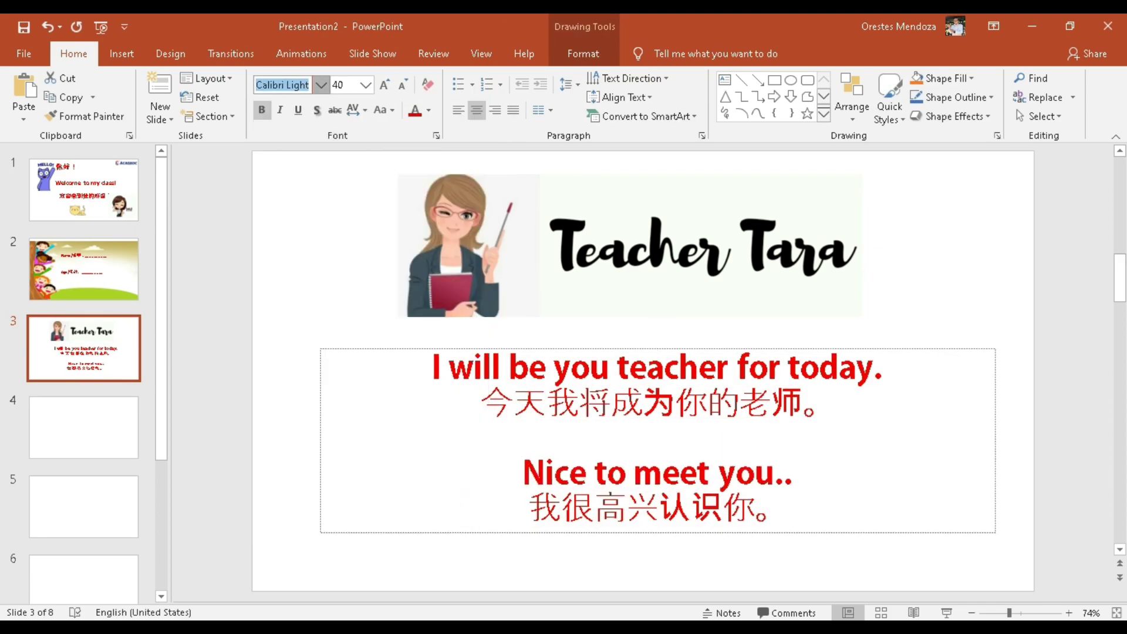
Colour both English lines, including 'Nice to meet you..', green.
triple_click(658, 369)
left_click(429, 110)
left_click(484, 238)
triple_click(658, 474)
key("F4")
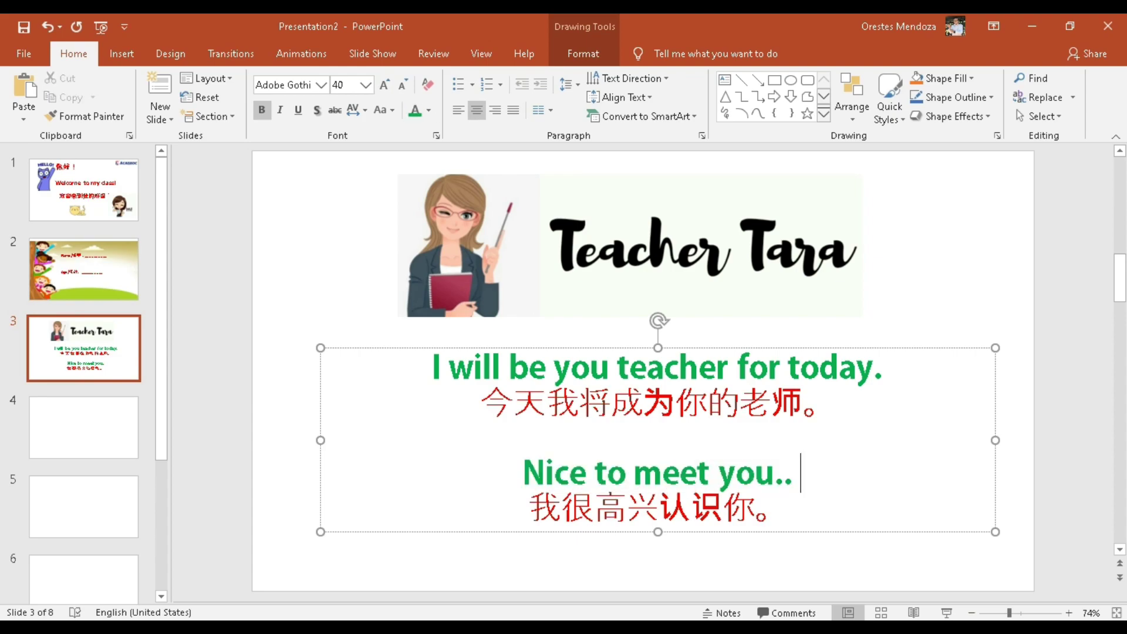
left_click(281, 564)
Insert the girl-blowing-hearts GIF from the Downloads folder onto slide 3.
left_click(122, 53)
left_click(121, 94)
left_click(75, 234)
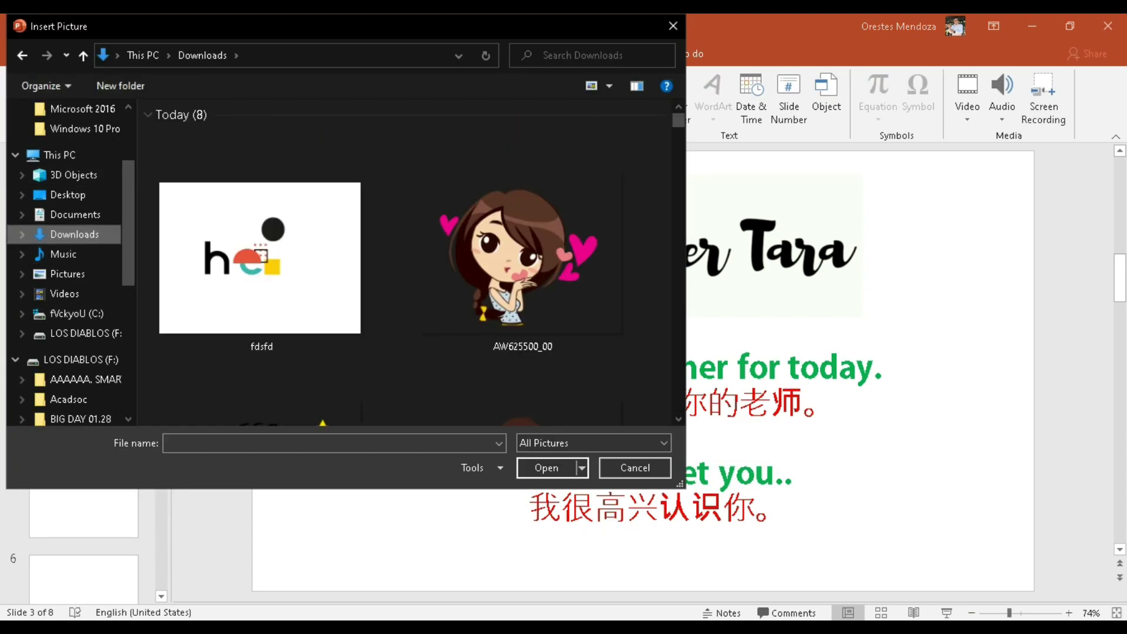
scroll(411, 264, "down", 3)
scroll(411, 264, "up", 3)
double_click(523, 258)
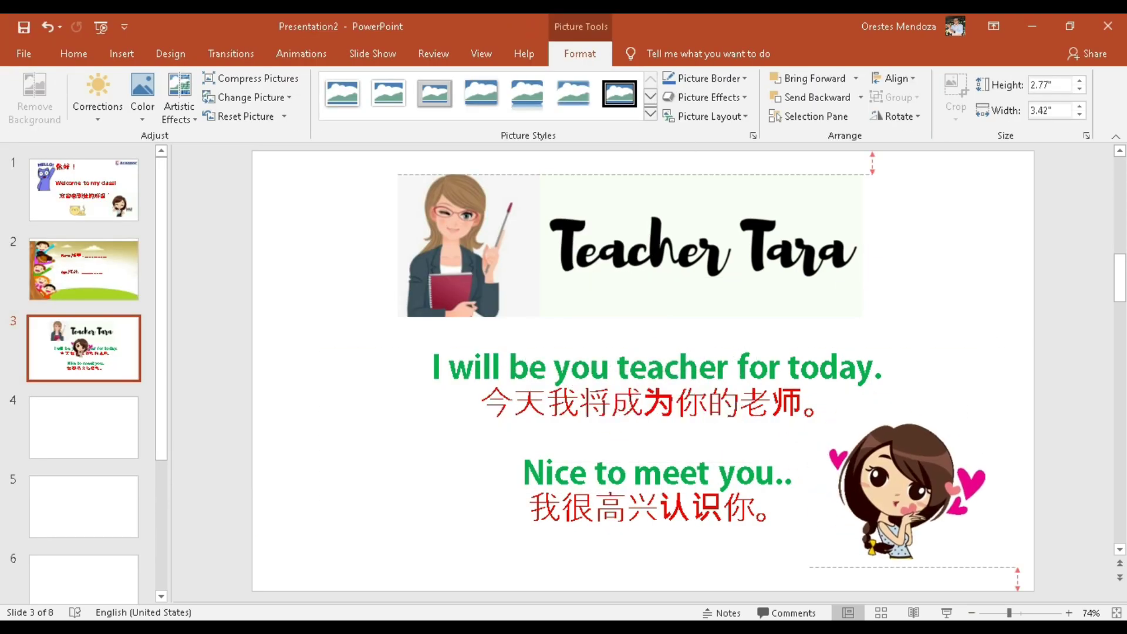
left_click(352, 563)
Enlarge the Teacher Tara banner, then return to slide 2.
left_click(613, 246)
left_click_drag(845, 322, 920, 338)
left_click(352, 564)
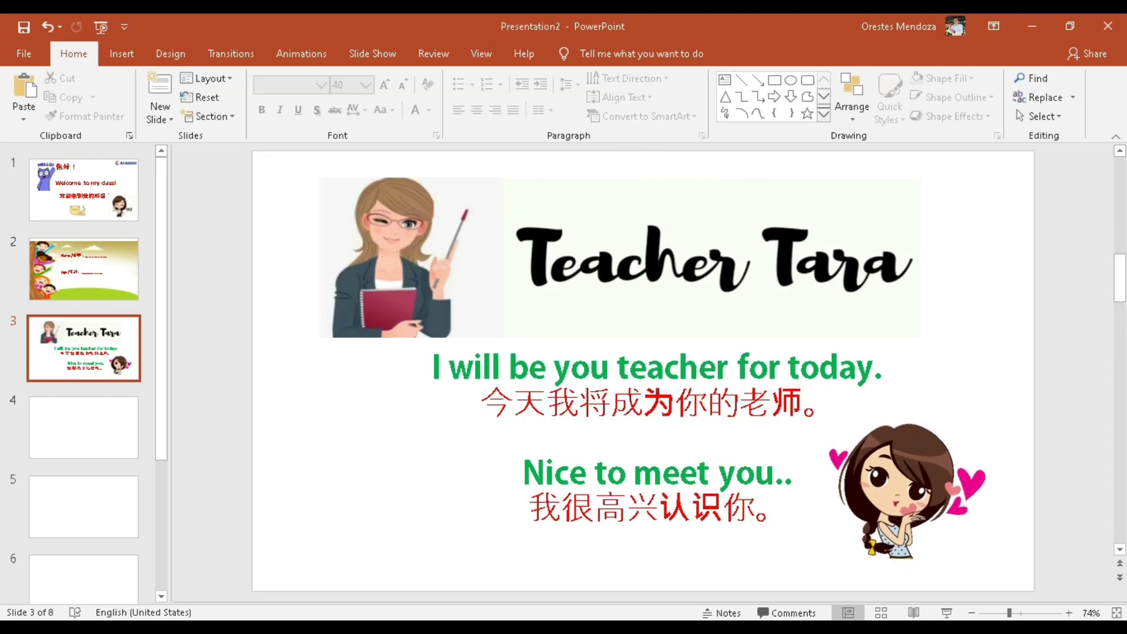
left_click(83, 269)
Paste the bilingual question lines from Notepad below the Age line, undoing two changes.
left_click(478, 329)
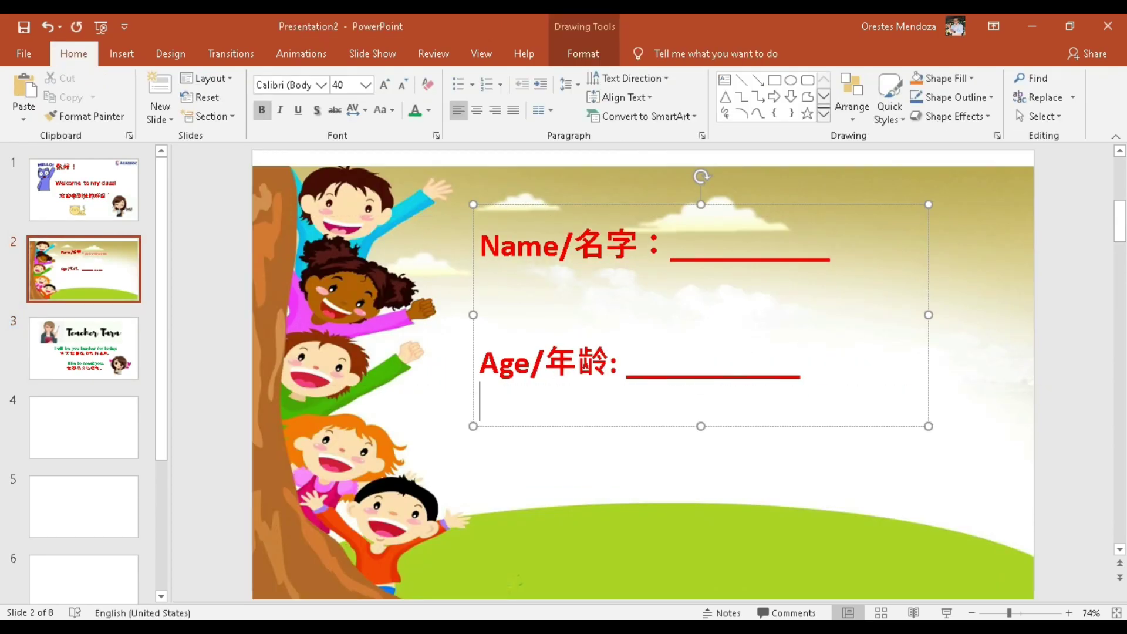
key("alt+Tab")
scroll(176, 235, "down", 2)
left_click_drag(246, 321, 7, 291)
key("ctrl+v")
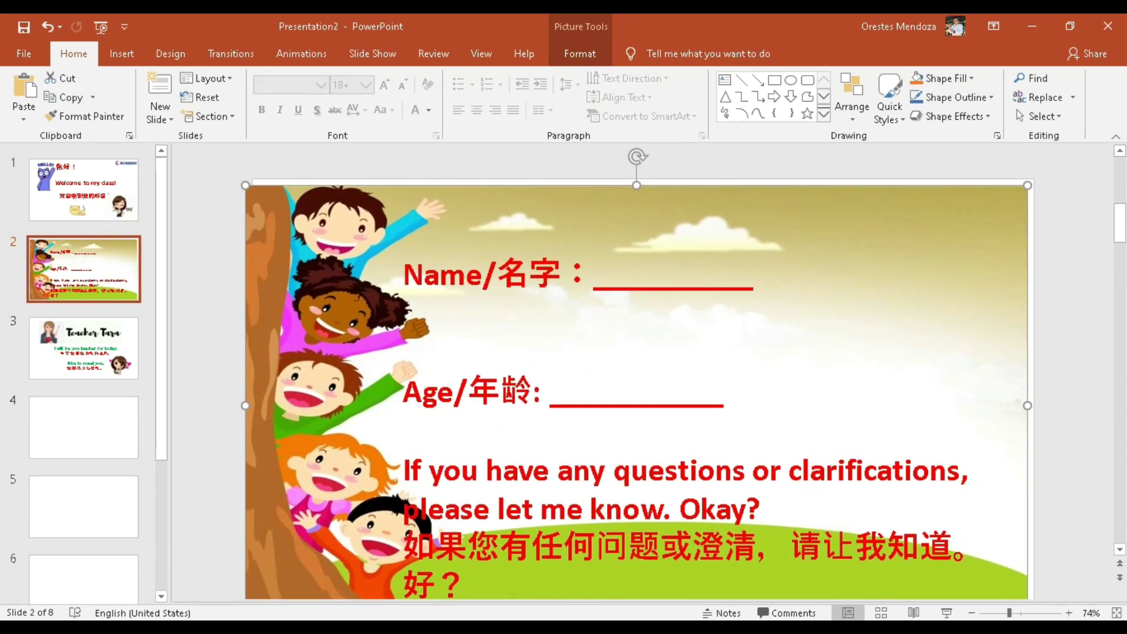
left_click(403, 403)
key("ctrl+z")
key("ctrl+z")
key("ctrl+z")
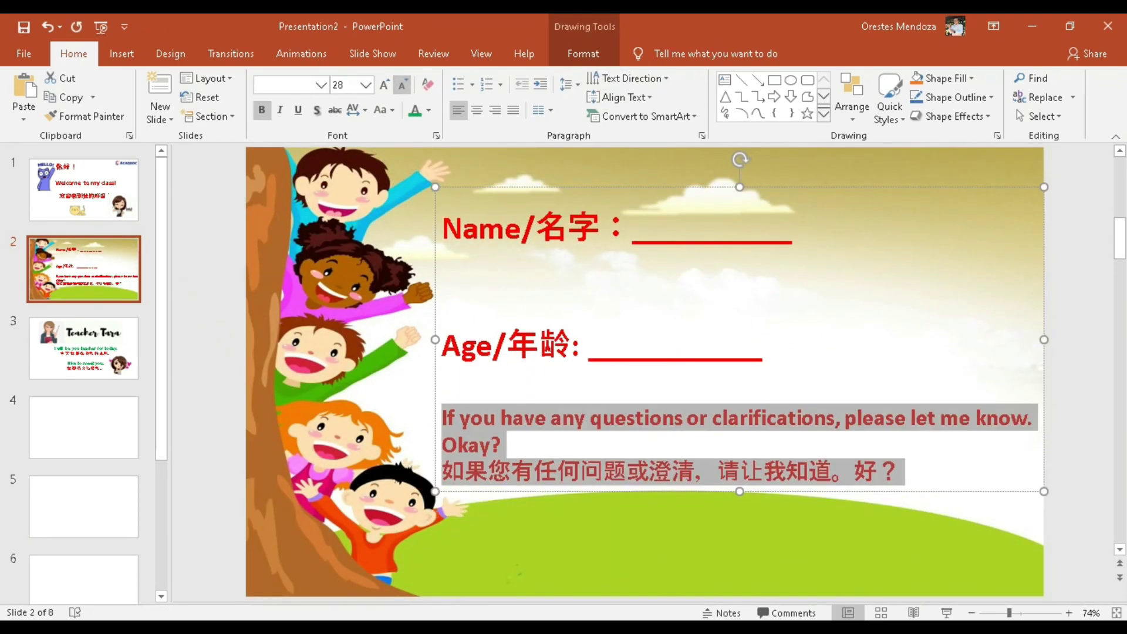
key("ctrl+z")
key("ctrl+z")
key("ctrl+z")
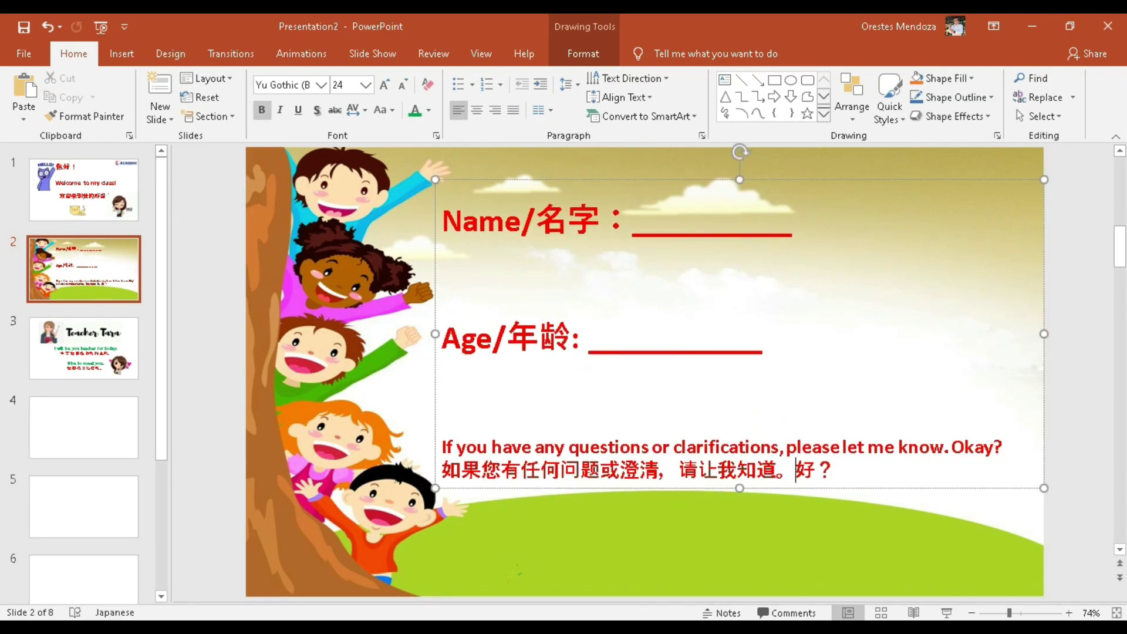
Insert the OK! cat GIF and move it to the right side of slide 2.
left_click(122, 53)
left_click(164, 97)
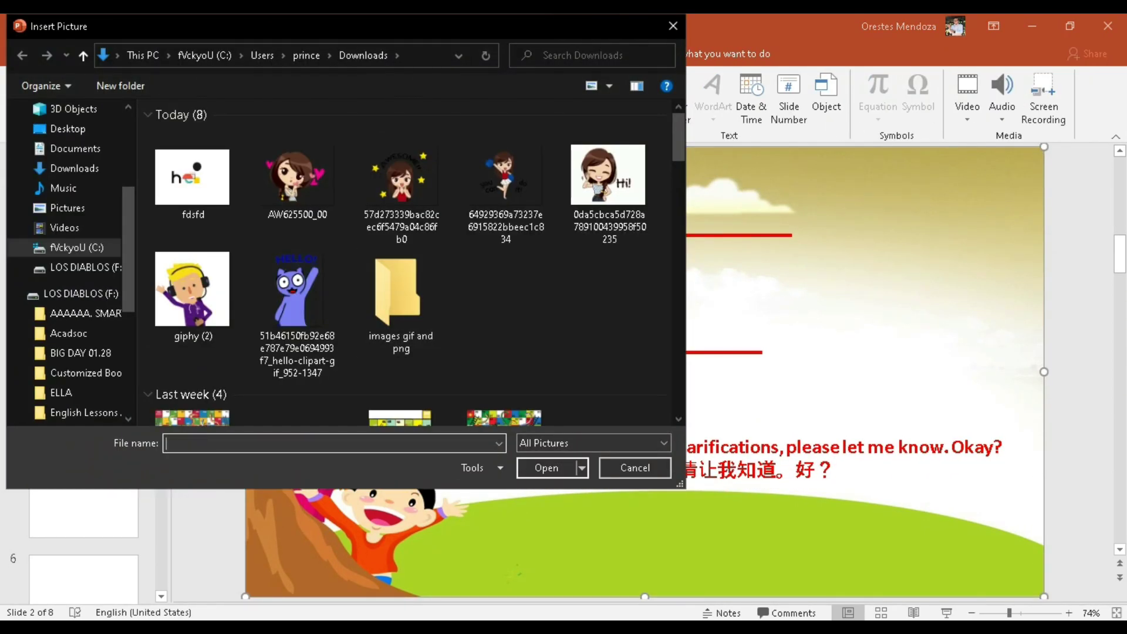
scroll(420, 263, "down", 3)
scroll(420, 262, "down", 5)
left_click(390, 113)
key("Return")
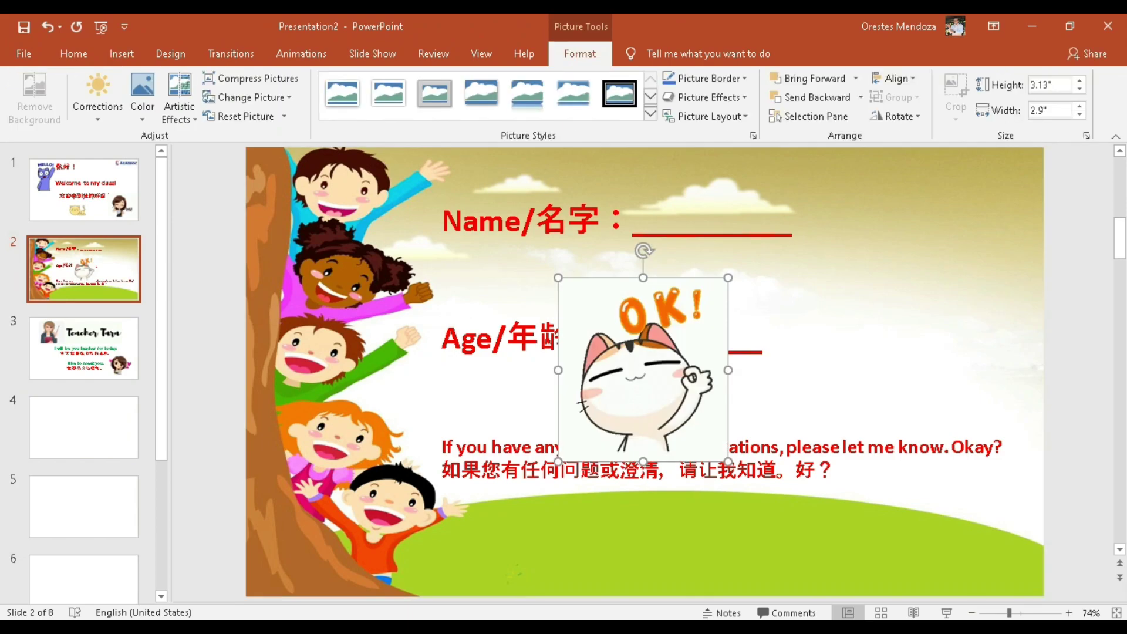
left_click_drag(644, 370, 908, 475)
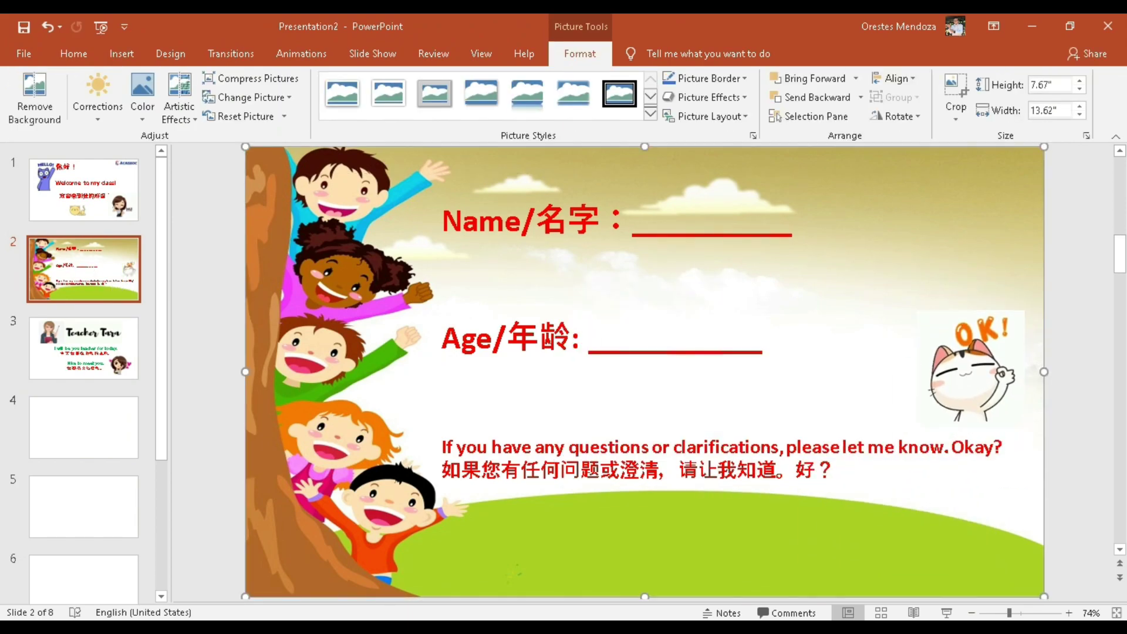
Run the slide show and advance through the next two slides.
key("F5")
key("Right")
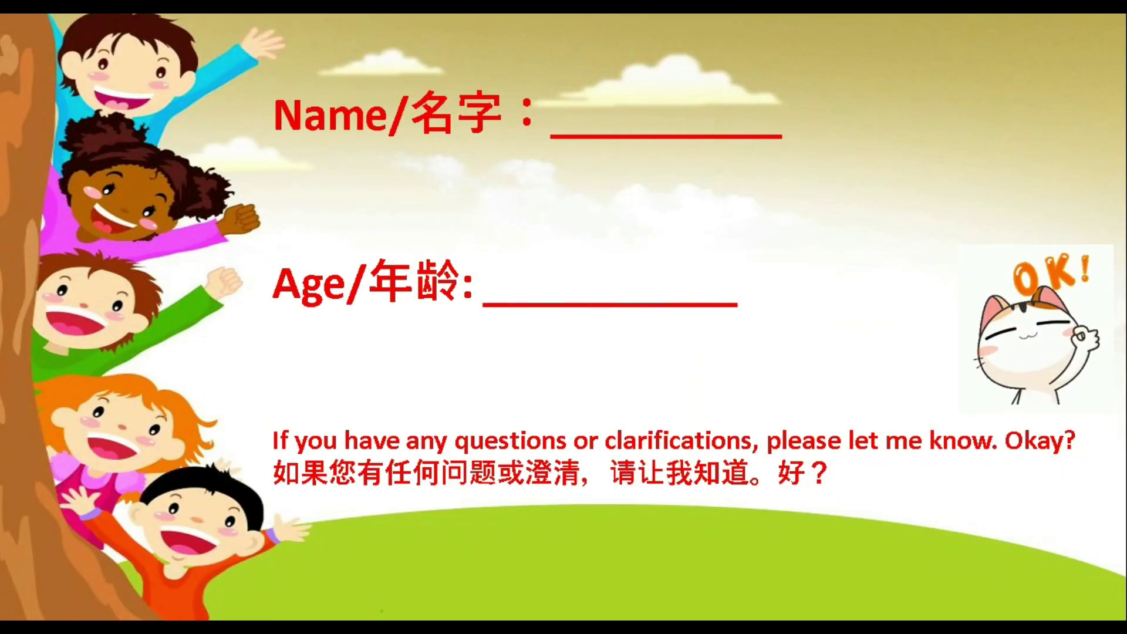
key("Right")
key("Right")
Leave the slide show and review the bilingual lines in Notepad.
key("Escape")
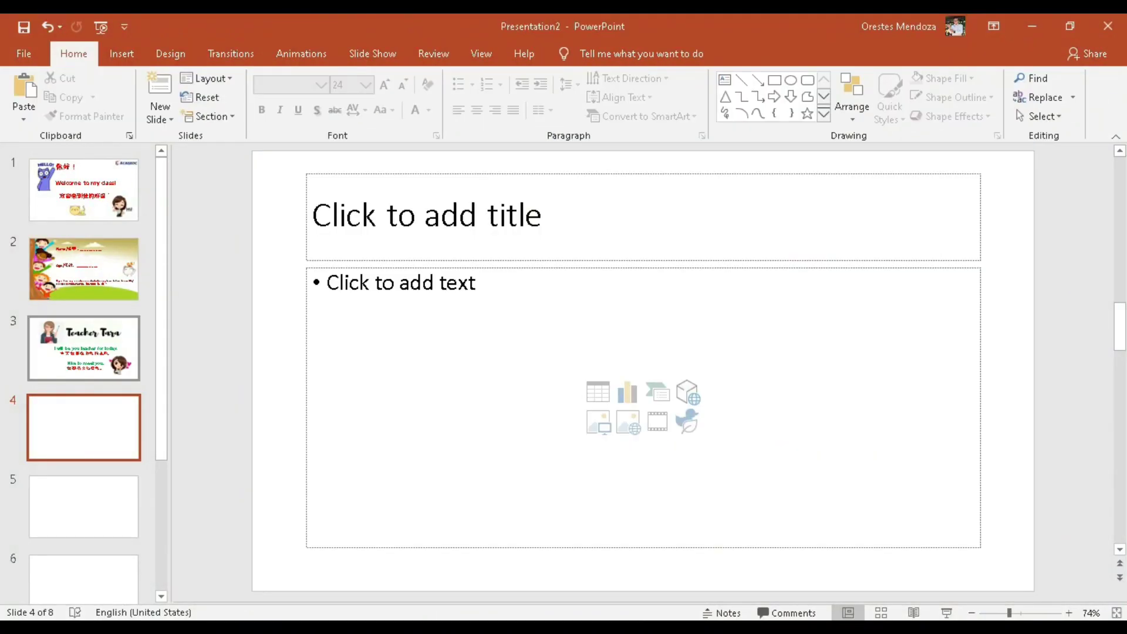
key("alt+Tab")
scroll(185, 235, "down", 1)
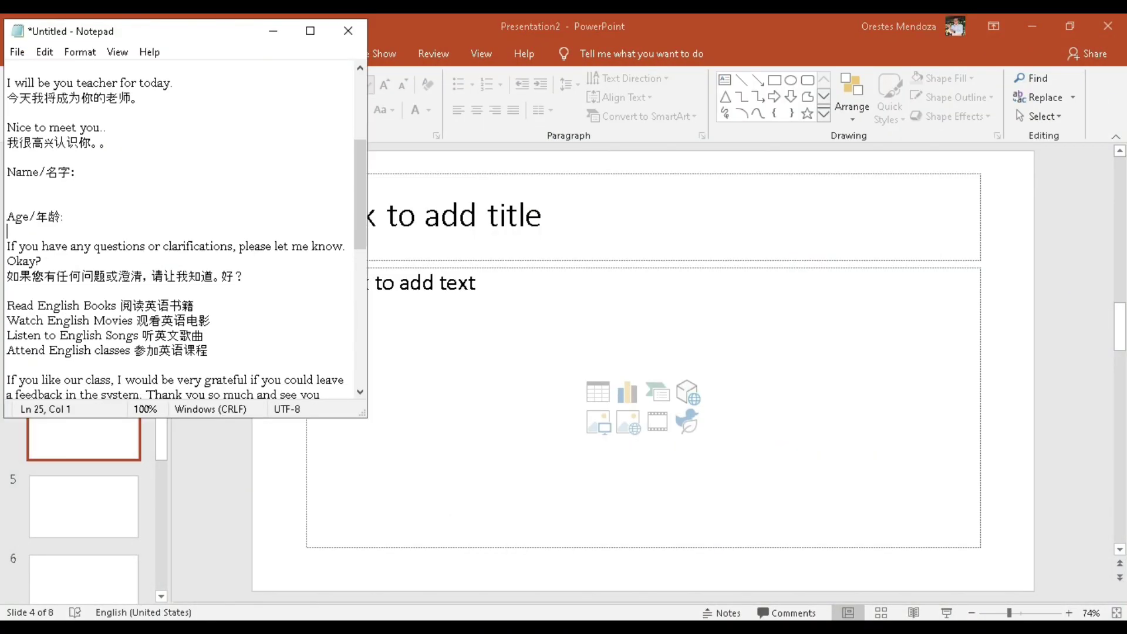
scroll(185, 235, "up", 4)
key("alt+Tab")
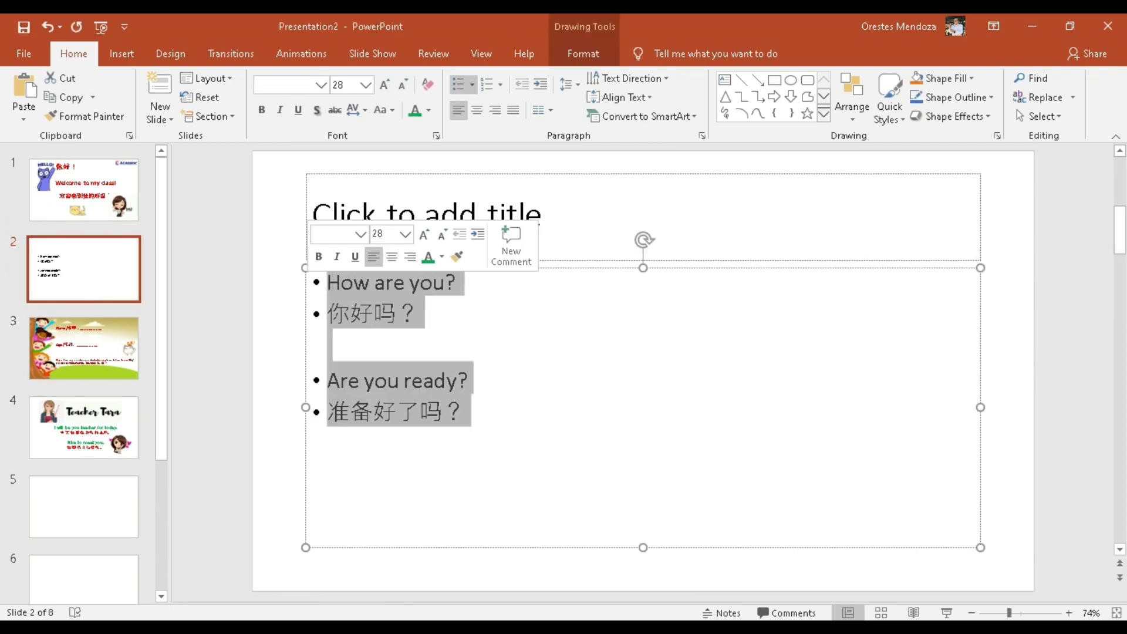
Centre slide 2's greetings, enlarge them to 40 pt, and colour the Chinese line purple.
key("ctrl+e")
key("ctrl+shift+period")
key("ctrl+shift+period")
key("ctrl+shift+period")
left_click(649, 373)
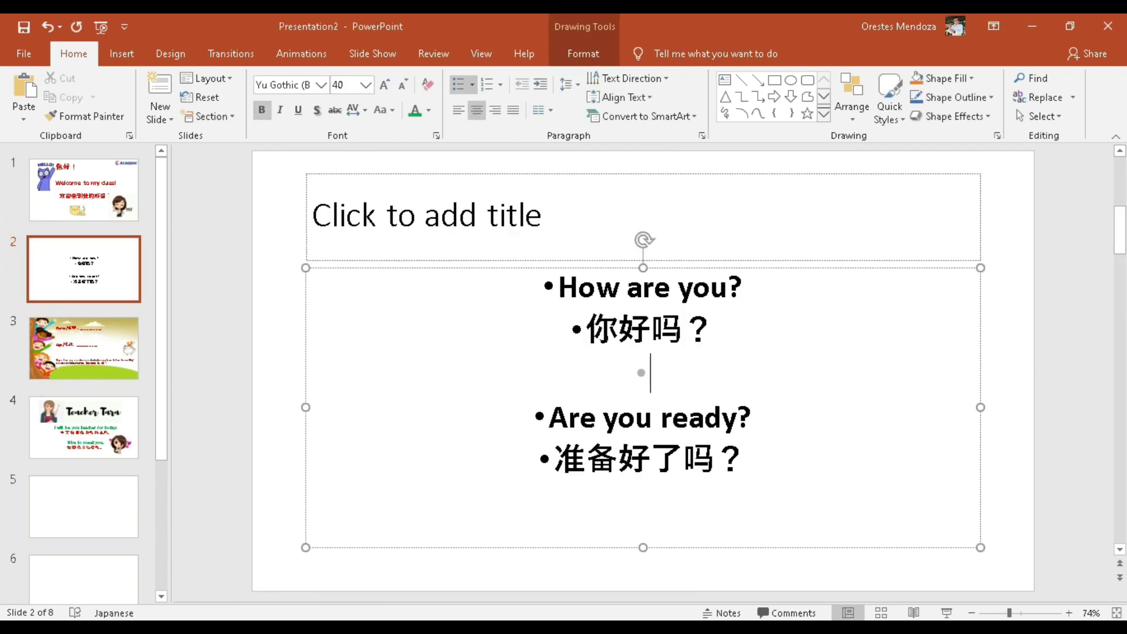
key("alt+h")
key("f")
key("c")
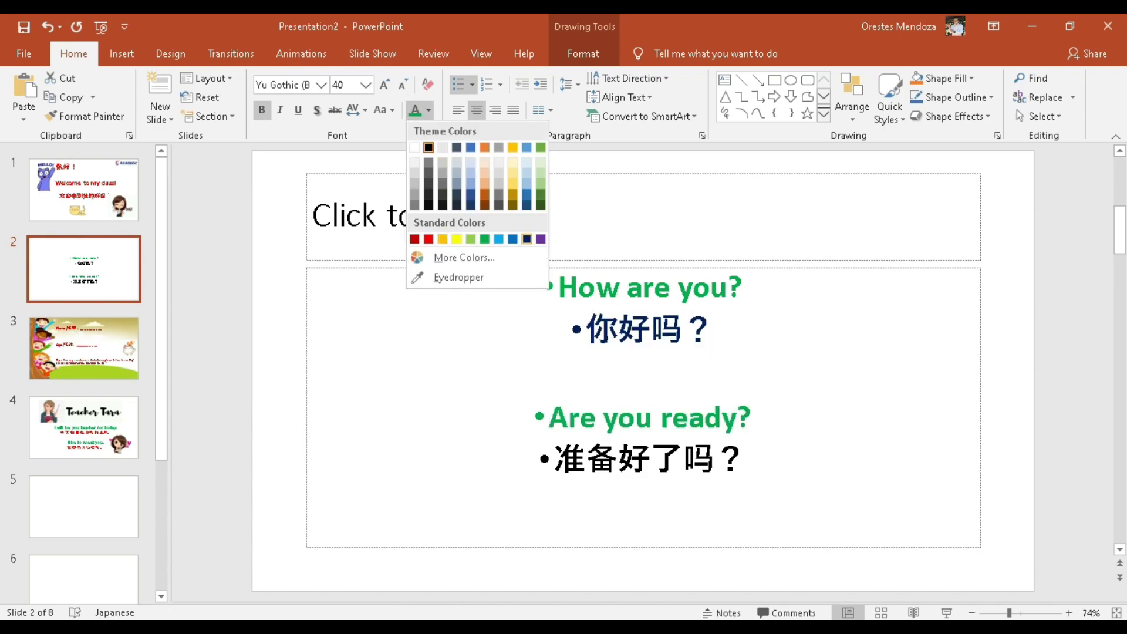
left_click(312, 216)
Search Google Images for 'animated smiley gif' in a maximised browser window.
key("alt+Tab")
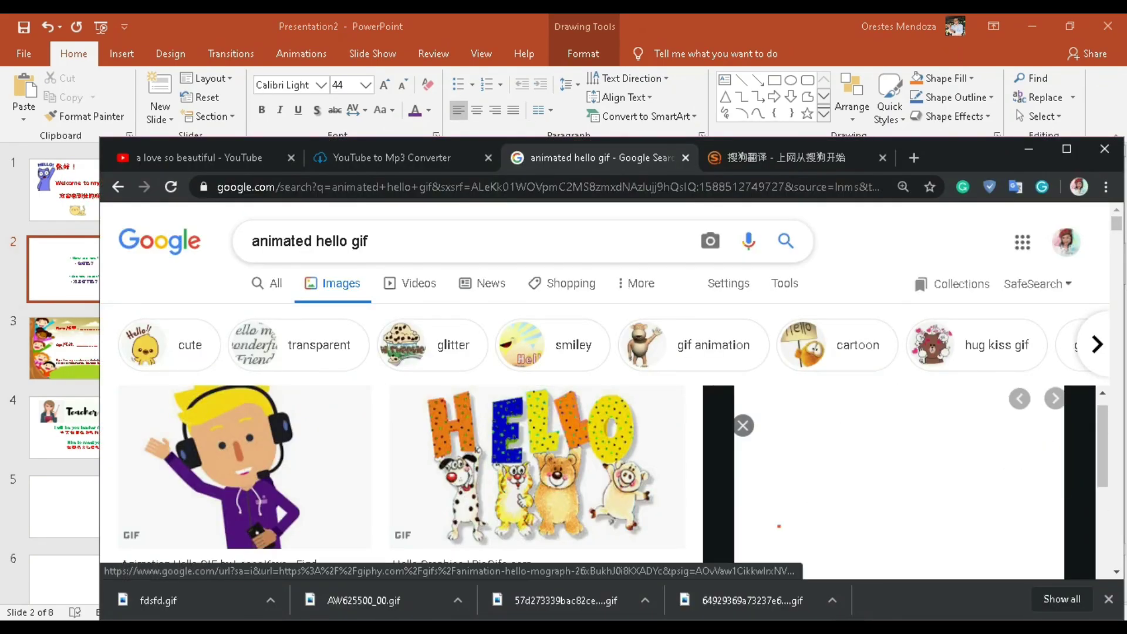
type("smiley")
key("Return")
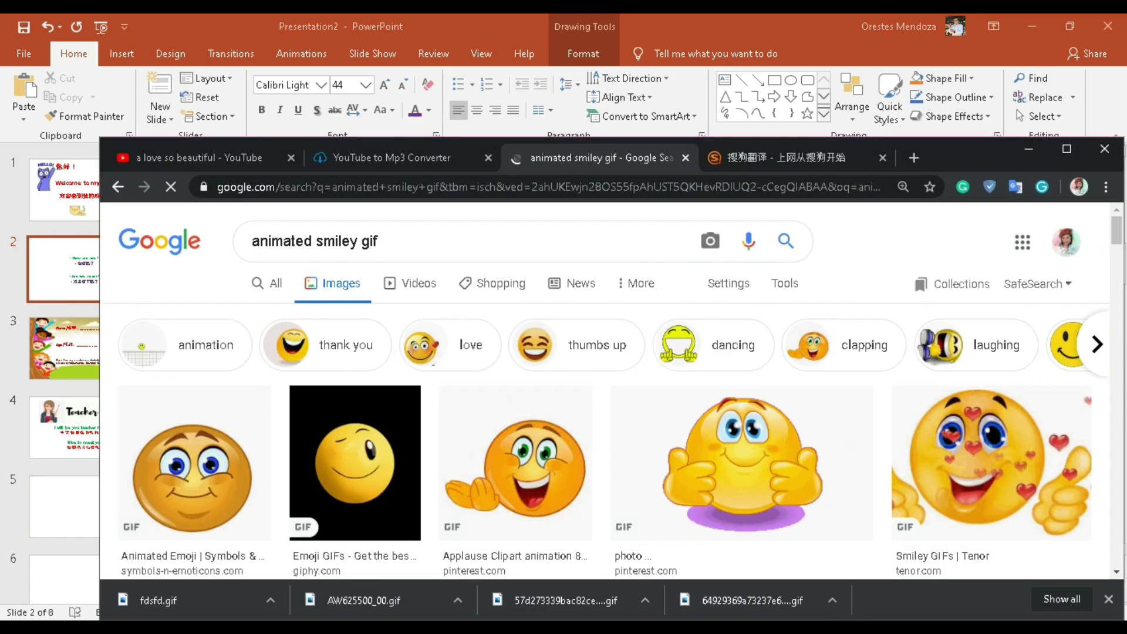
key("super+Up")
scroll(793, 411, "down", 5)
scroll(792, 411, "down", 5)
scroll(793, 411, "down", 5)
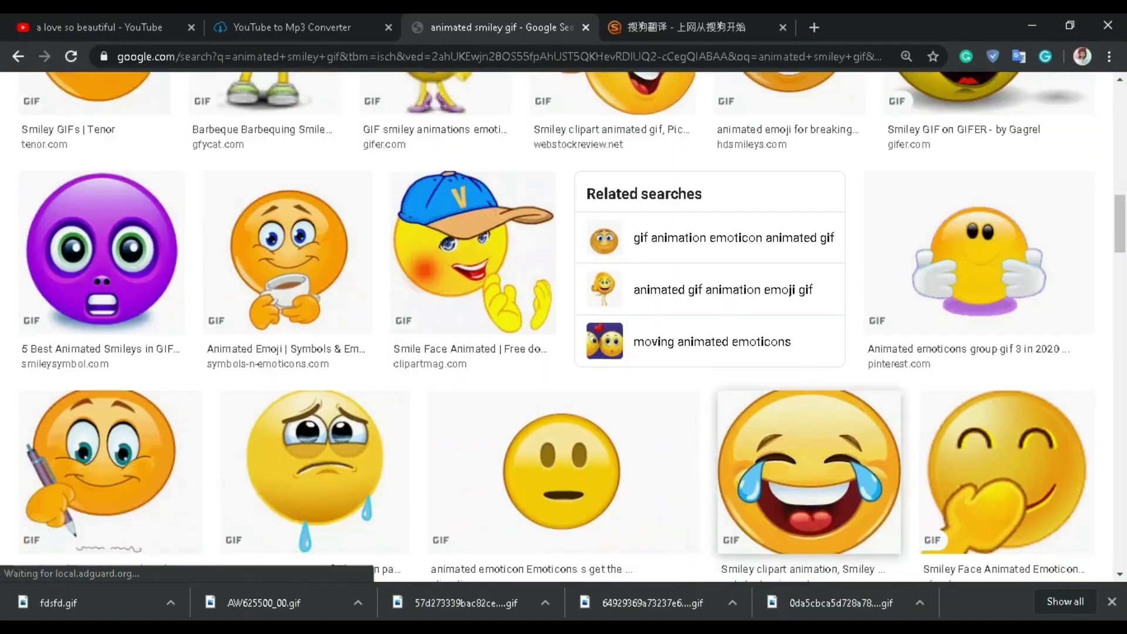
scroll(793, 410, "down", 5)
scroll(646, 264, "up", 5)
scroll(646, 265, "up", 5)
Preview smiley results and take the animated emoticon Gallery smiley for slide 2.
left_click(646, 264)
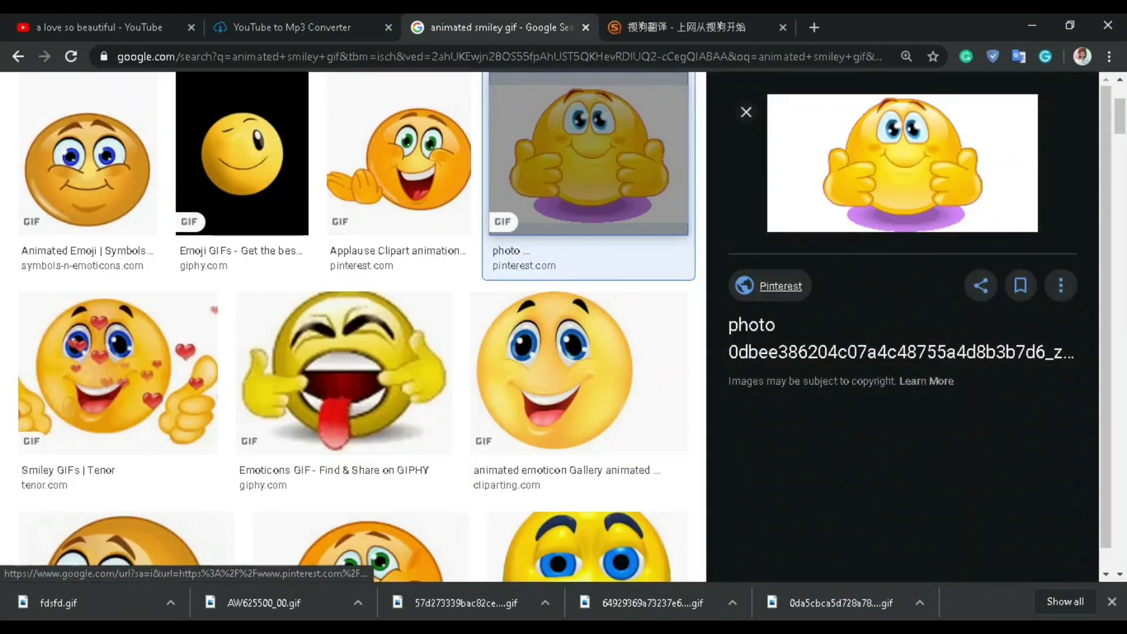
scroll(904, 411, "down", 5)
scroll(904, 411, "down", 5)
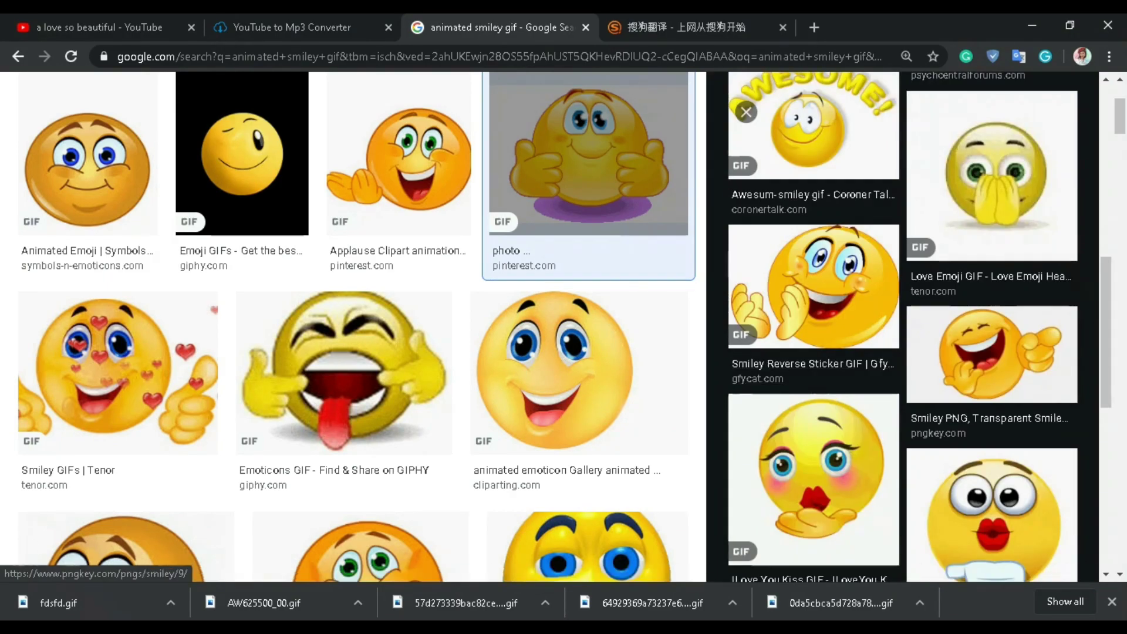
scroll(904, 411, "down", 5)
scroll(587, 353, "up", 3)
left_click(88, 334)
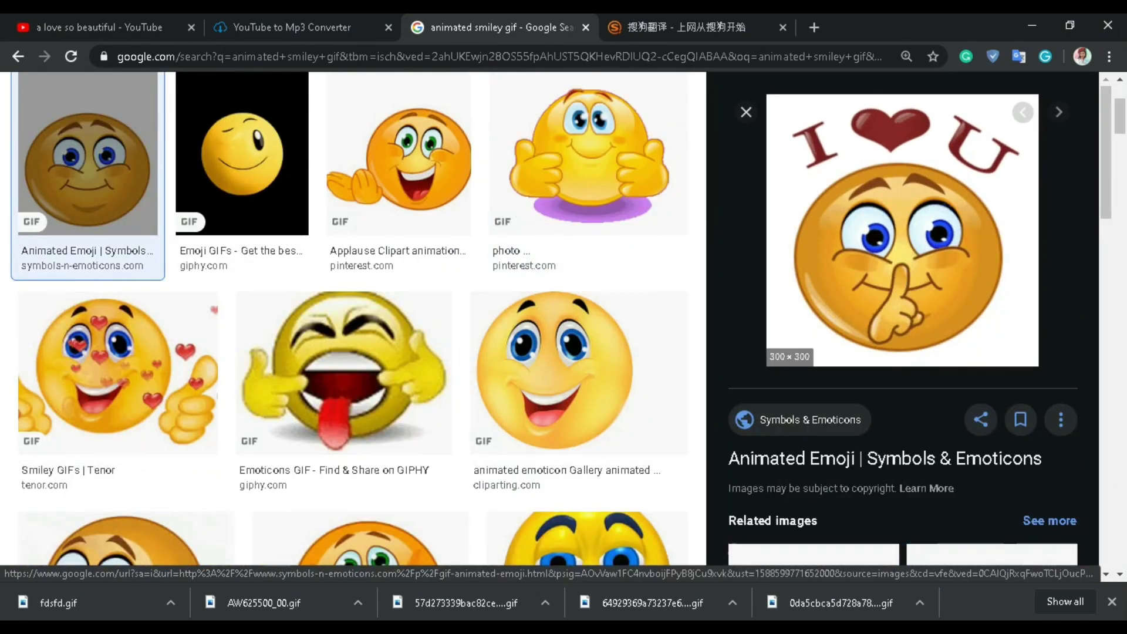
scroll(904, 411, "down", 5)
left_click(579, 376)
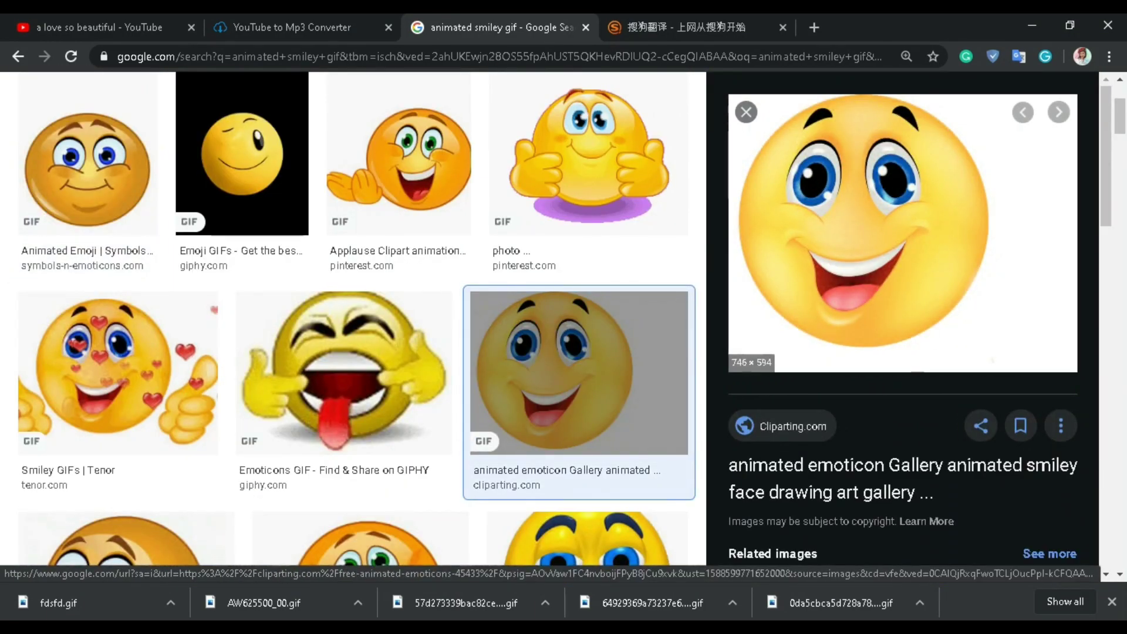
key("alt+Tab")
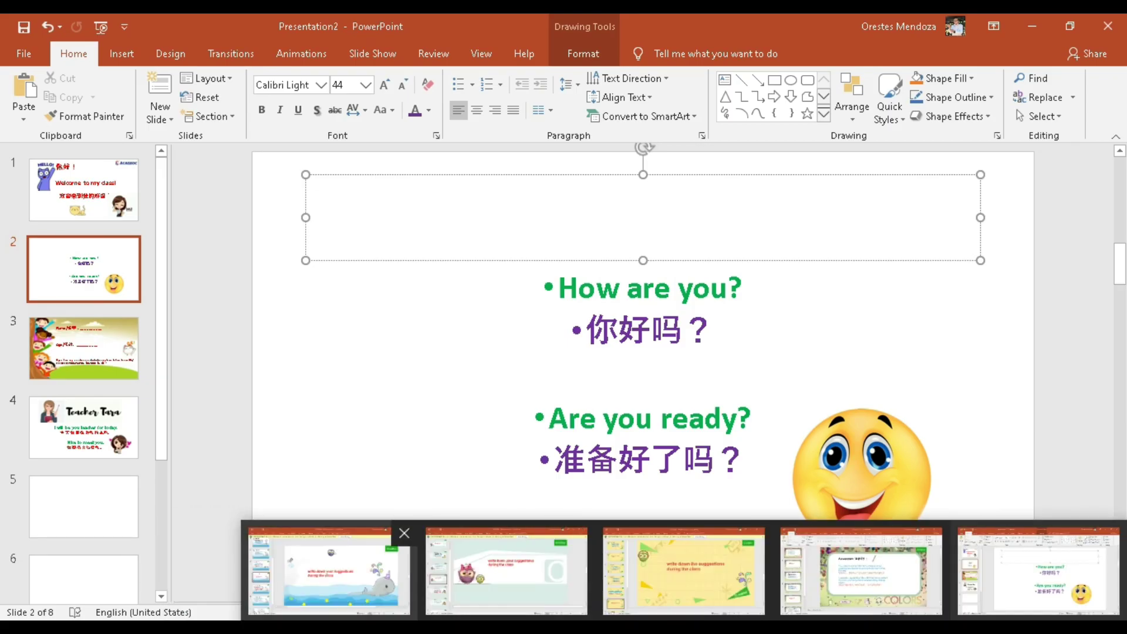
left_click(327, 569)
Search for animated emotions for kids and preview the FEELINGS and emotions results.
type("emo")
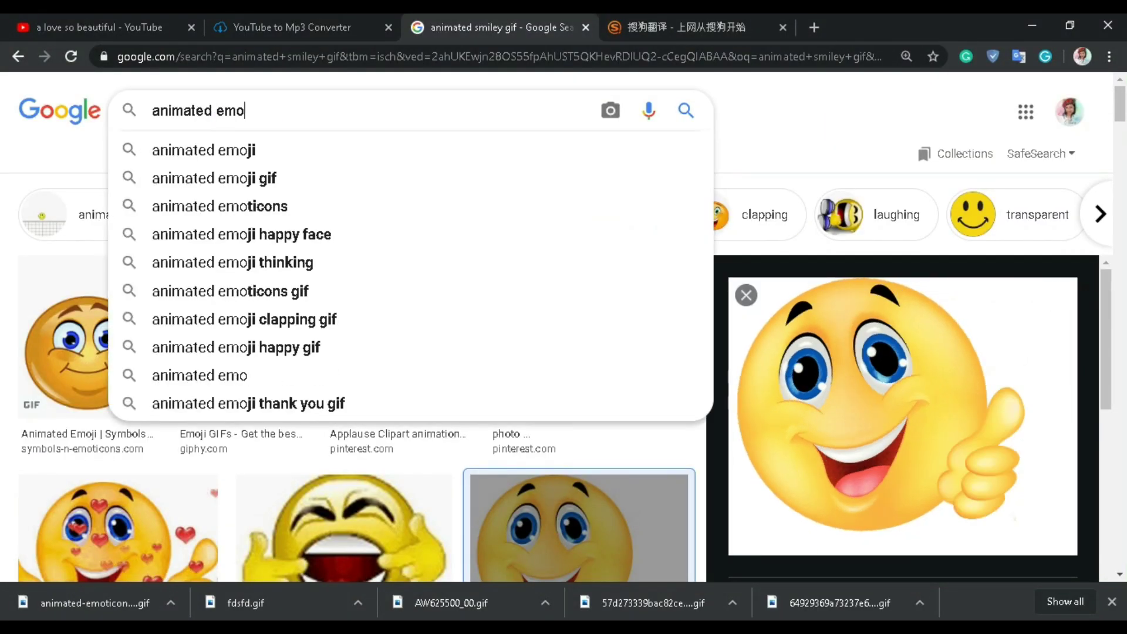
type("tions")
key("Down")
key("Return")
scroll(429, 376, "down", 2)
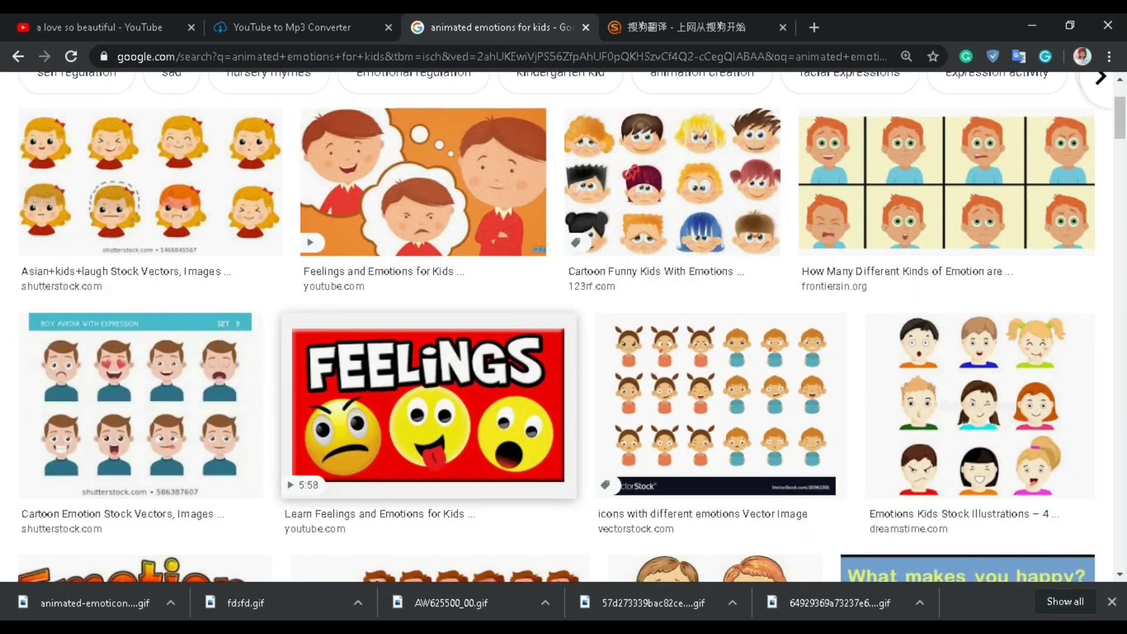
scroll(429, 376, "down", 3)
scroll(429, 376, "down", 5)
scroll(429, 376, "up", 7)
left_click(429, 376)
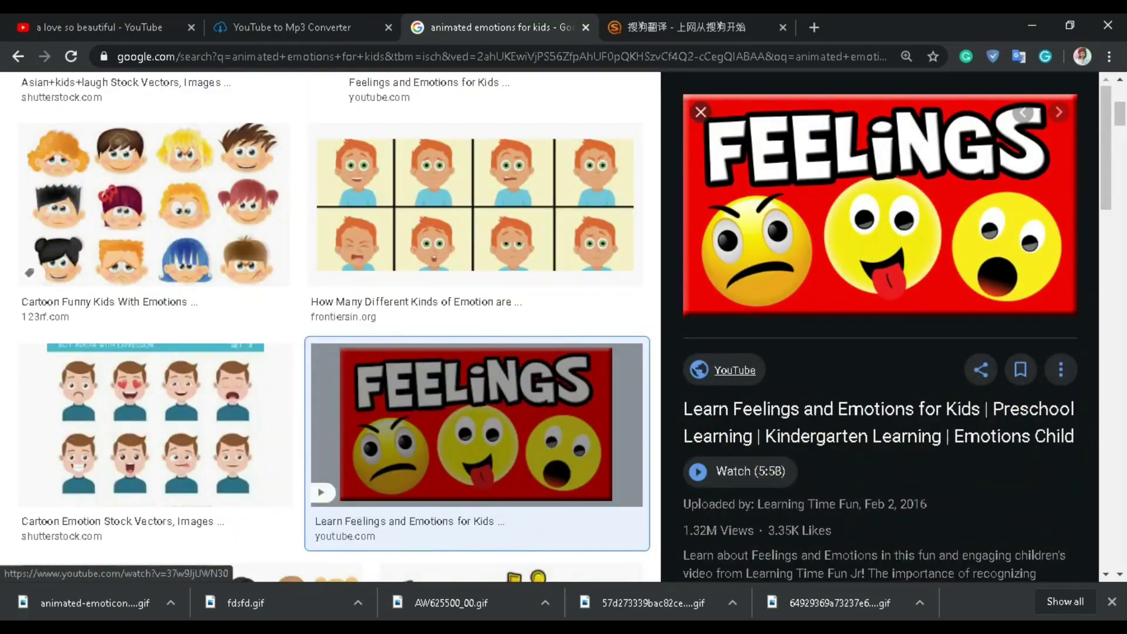
scroll(701, 294, "down", 5)
scroll(700, 293, "down", 5)
left_click(171, 329)
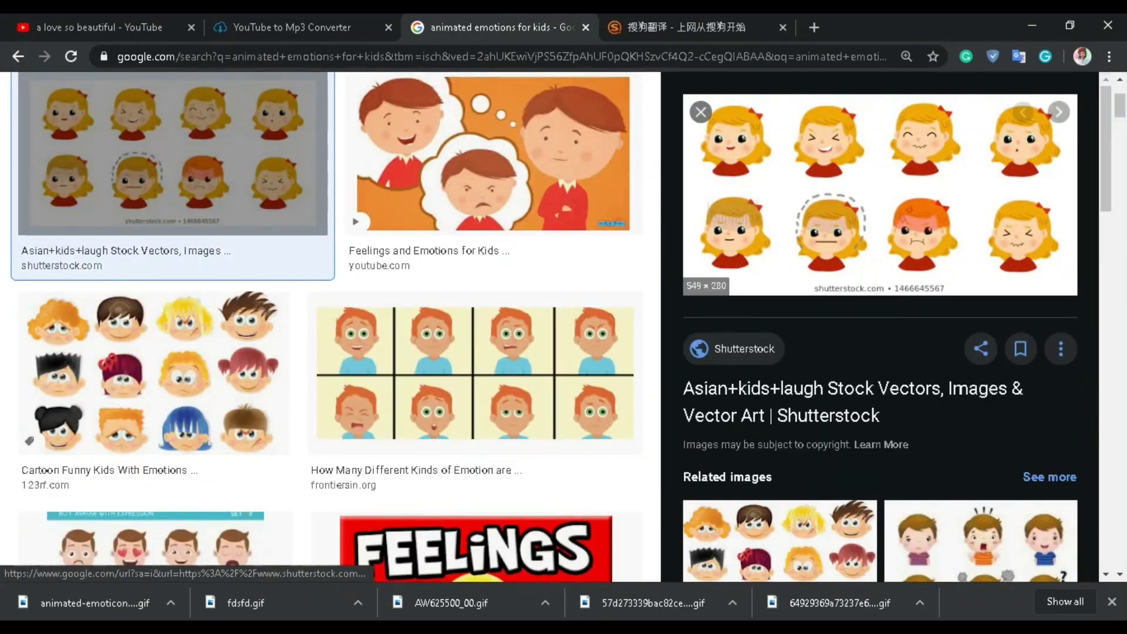
scroll(170, 329, "up", 5)
Search 'animated gif emotions' and save the Animated Emoticons Pack v. 2 image.
left_click_drag(328, 110, 202, 111)
type("gif emotions")
key("Return")
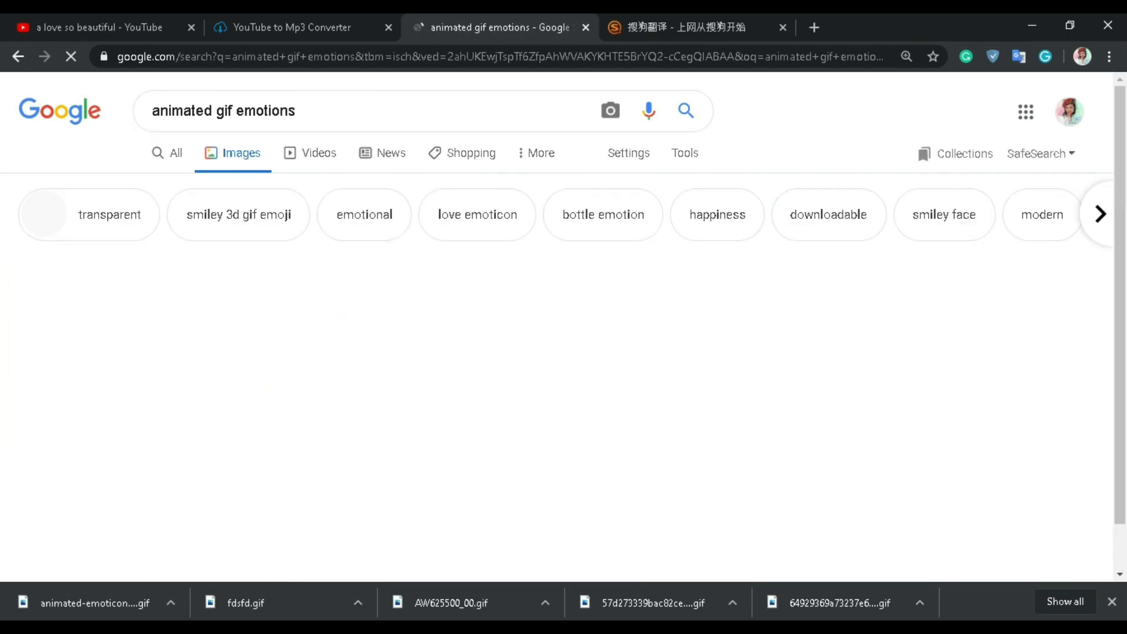
scroll(573, 381, "down", 3)
left_click(572, 382)
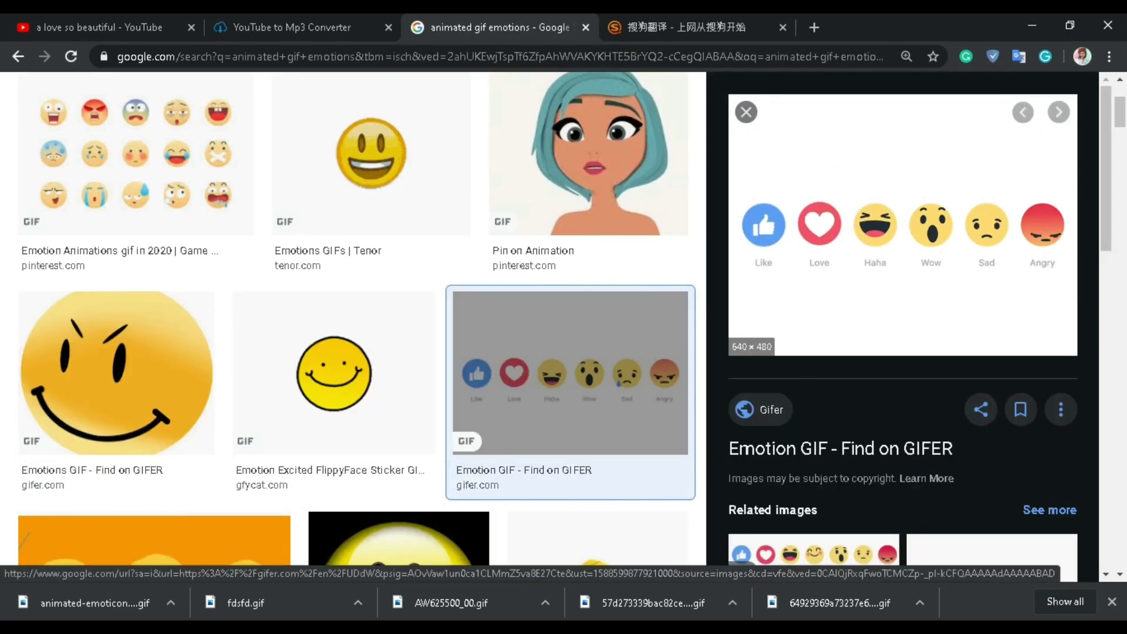
scroll(903, 352, "down", 5)
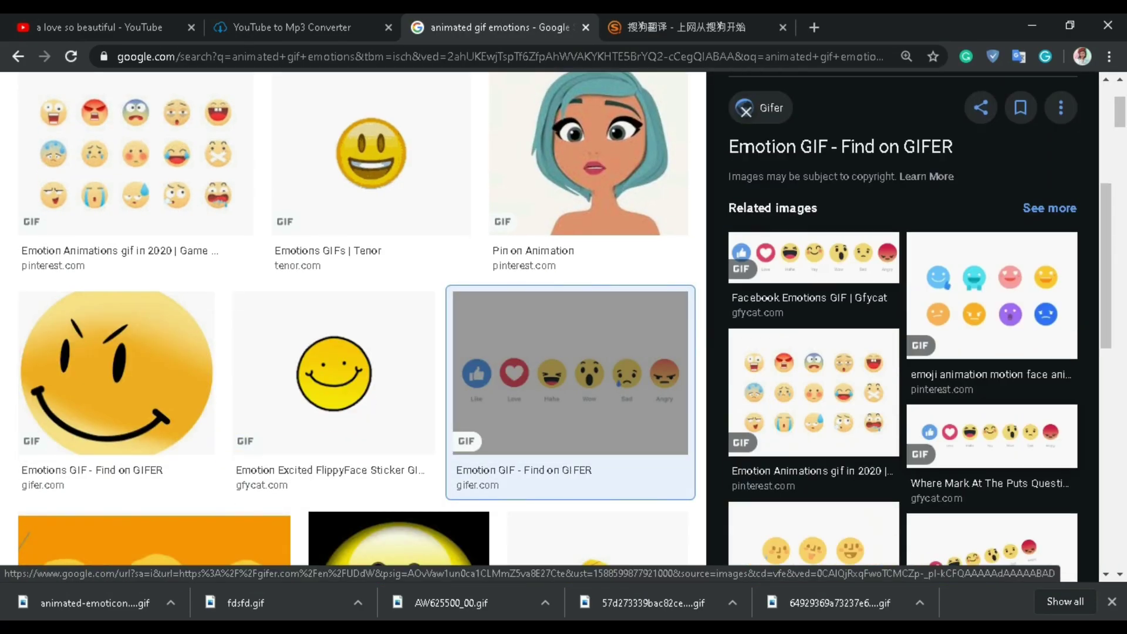
scroll(903, 353, "down", 4)
left_click(813, 434)
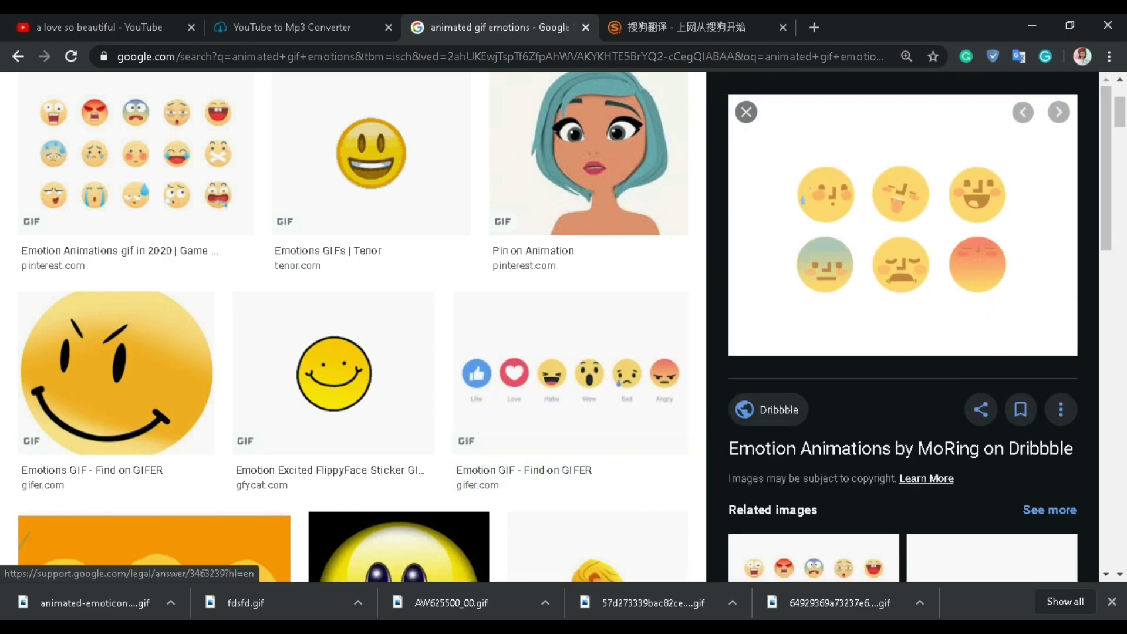
scroll(903, 294, "down", 5)
left_click(805, 247)
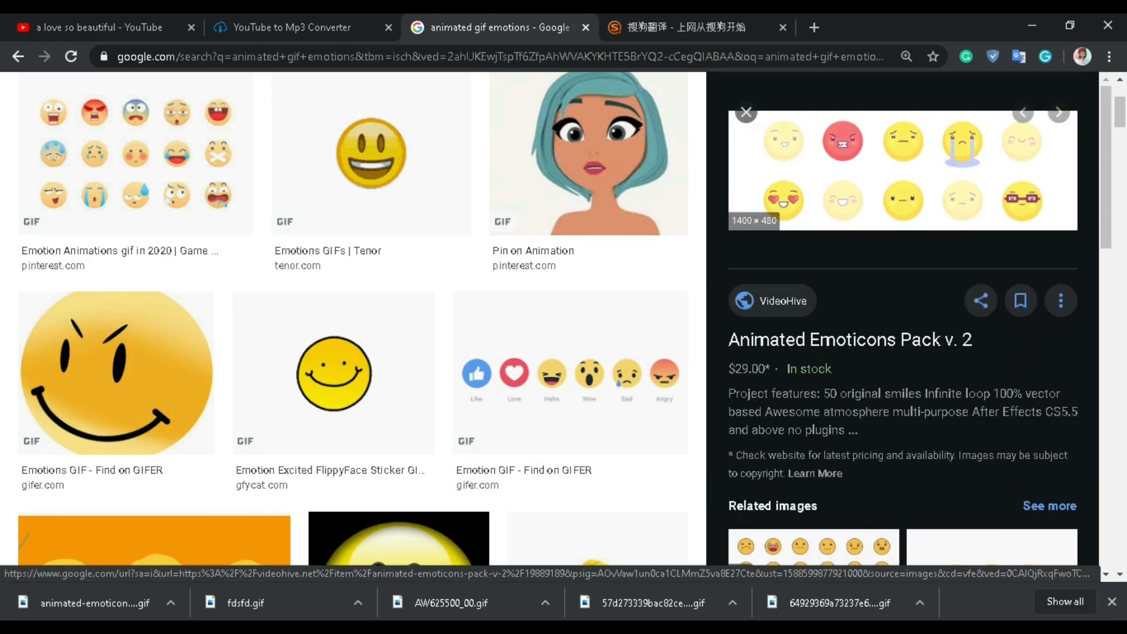
right_click(881, 177)
left_click(943, 319)
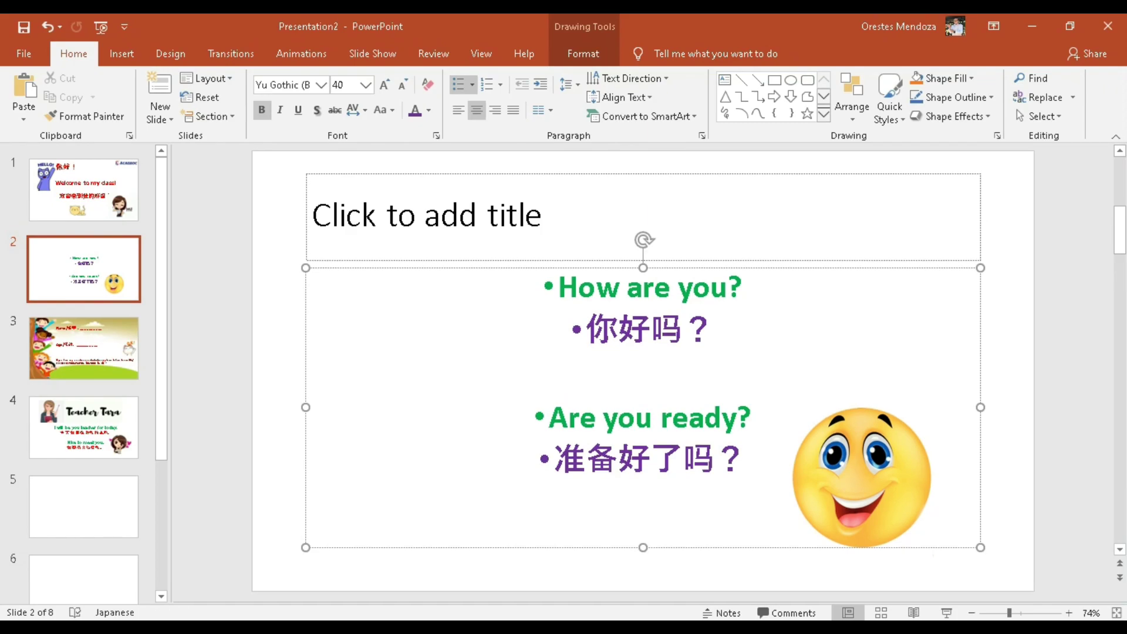
Remove slide 2's empty title placeholder and begin inserting a picture from this computer.
left_click(399, 217)
left_click(712, 286)
left_click(121, 53)
left_click(188, 97)
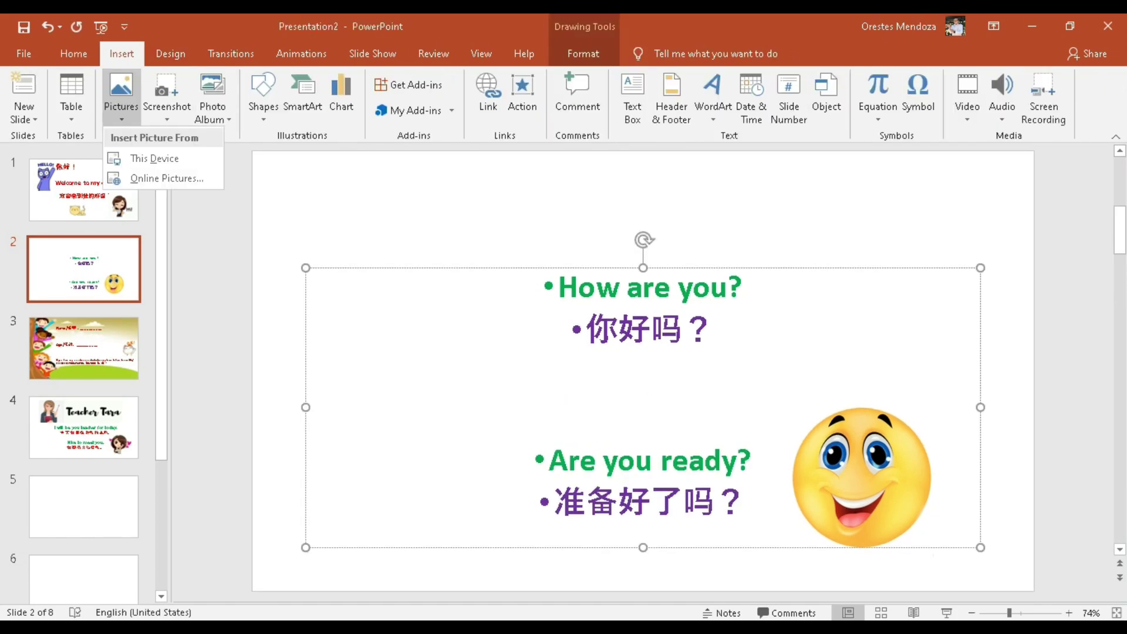
left_click(153, 157)
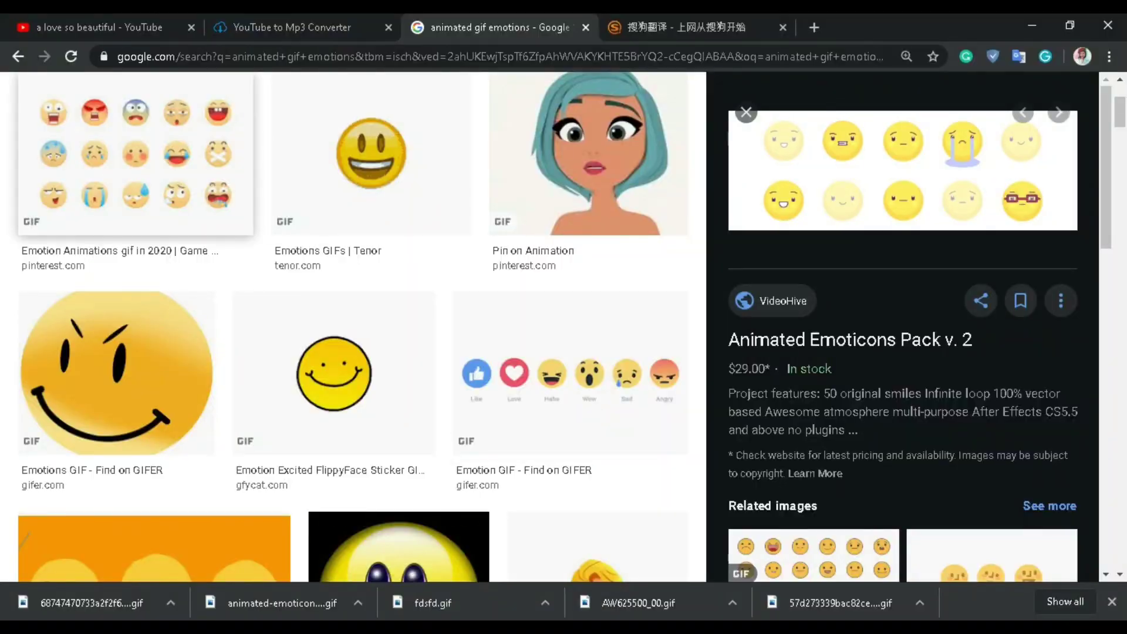
Search Google Images for 'background for kids'.
left_click(193, 111)
type("background\\")
key("BackSpace")
key("Return")
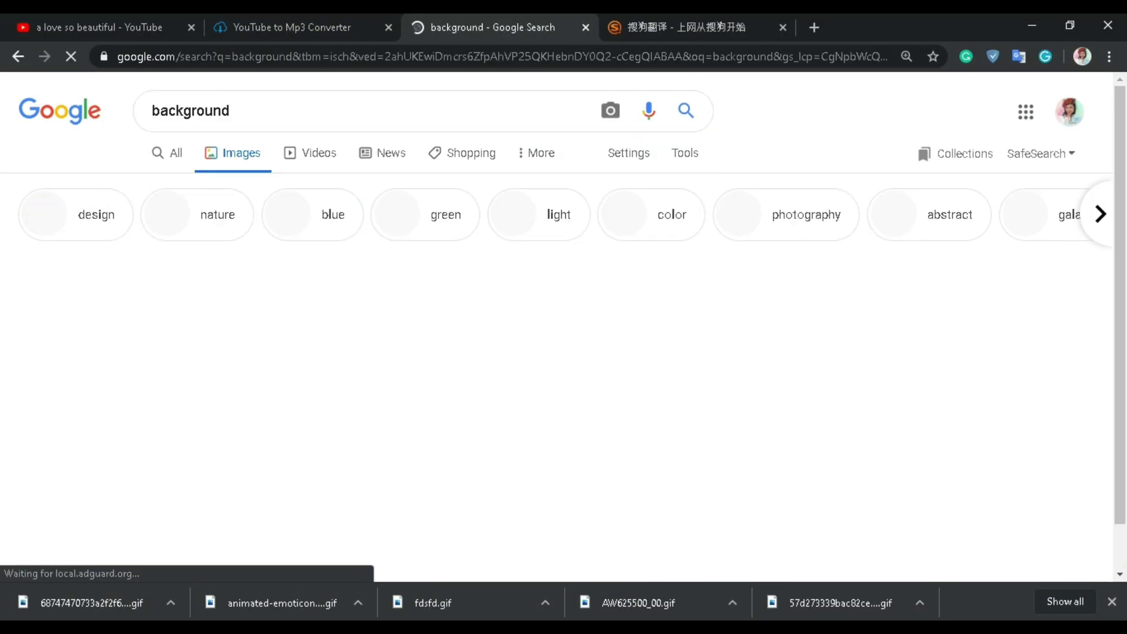
type("for kids")
key("Return")
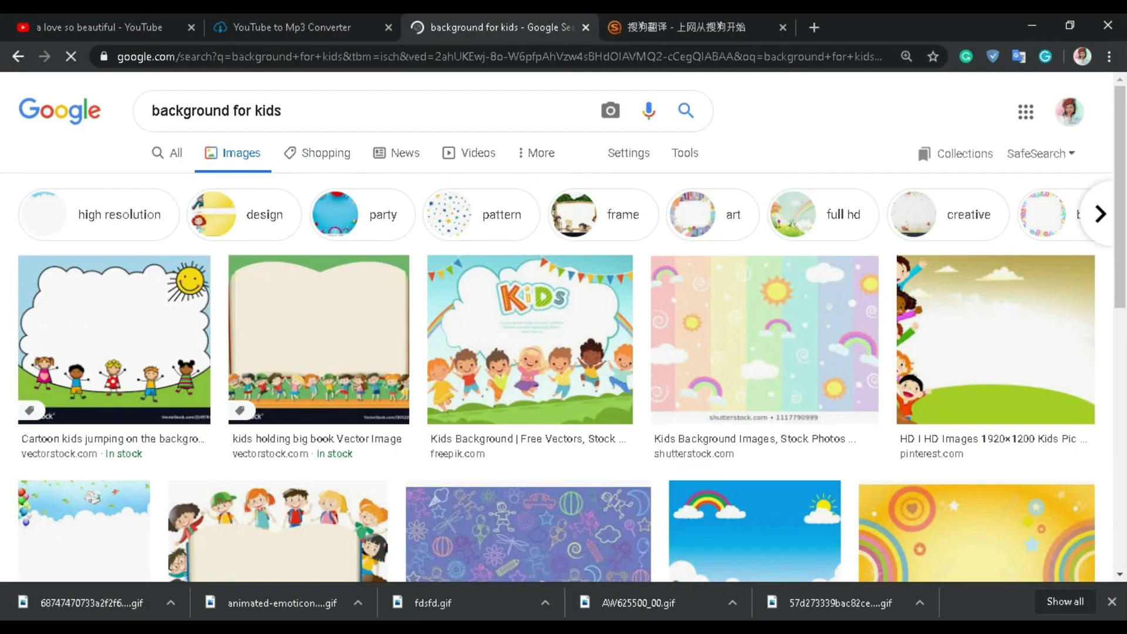
Preview kids background results, including a doodle pattern and the Children Background Wallpaper.
left_click(764, 339)
left_click(377, 403)
scroll(378, 352, "down", 3)
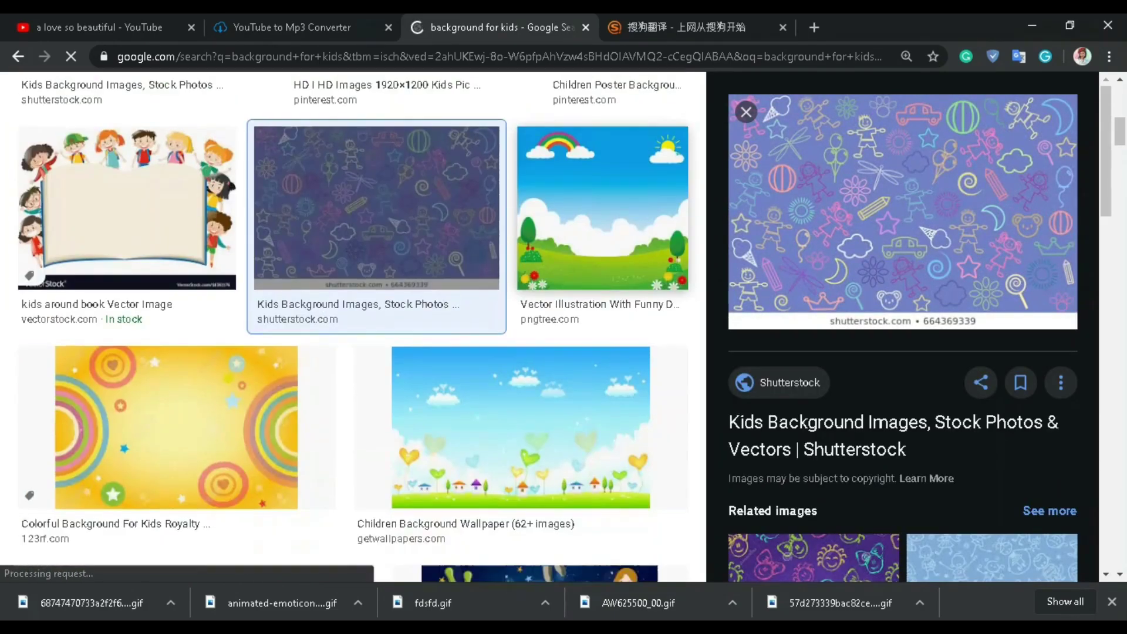
scroll(521, 352, "down", 2)
left_click(520, 288)
scroll(521, 287, "down", 1)
scroll(520, 288, "down", 5)
scroll(521, 288, "down", 3)
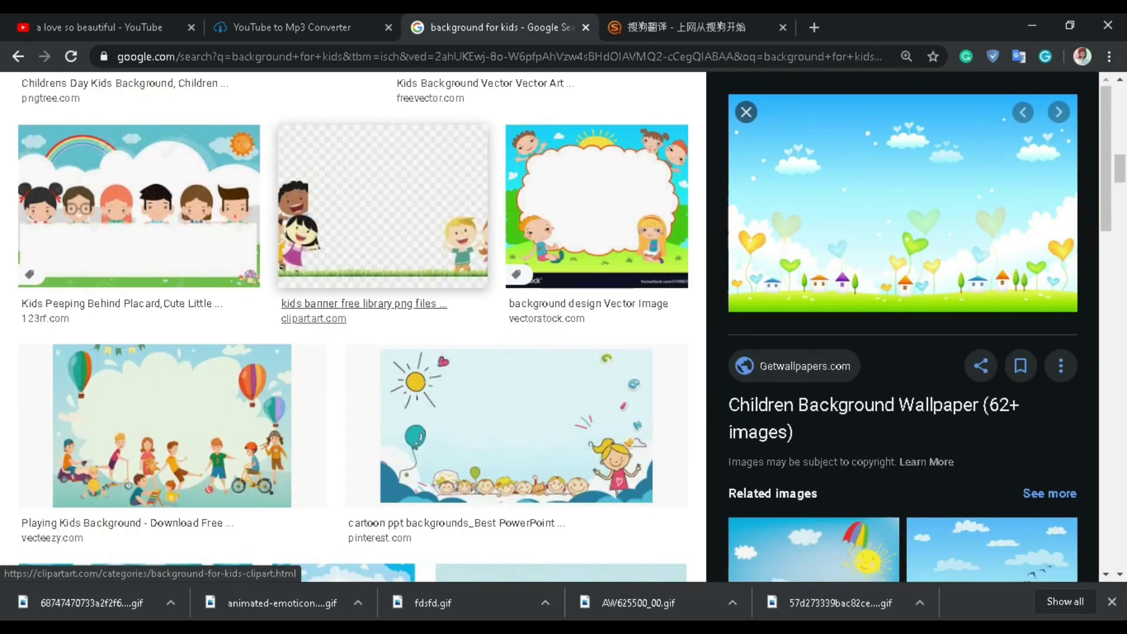
scroll(521, 288, "down", 5)
scroll(352, 323, "up", 15)
Search 'boarder png' and bring up save options for the purple decorative border preview.
left_click(235, 110)
type("boarder ")
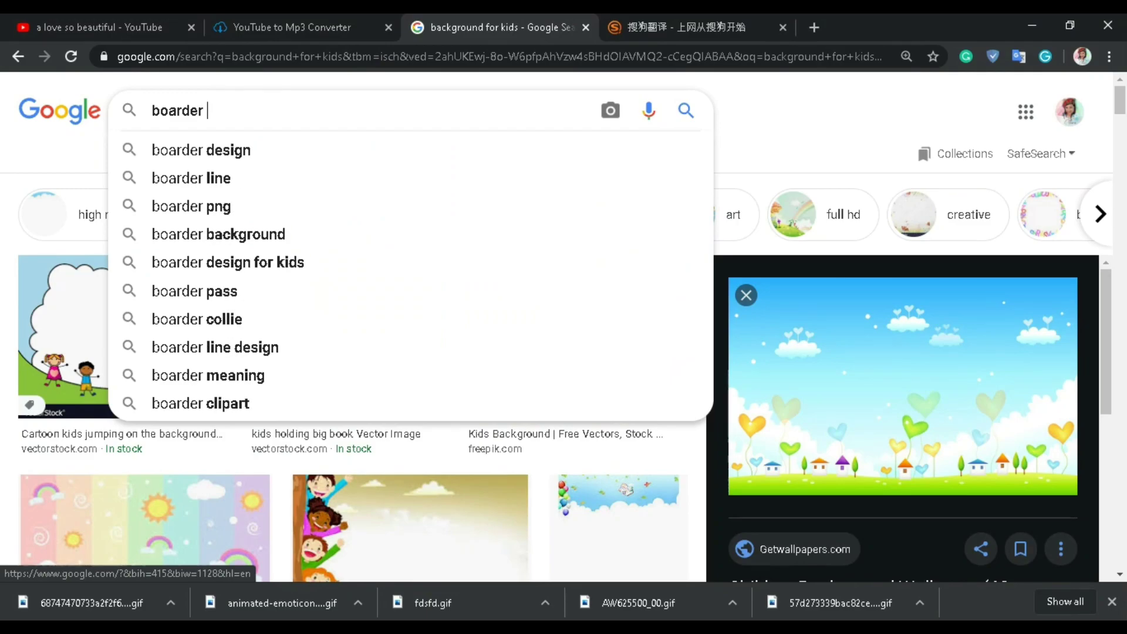
type("png")
key("Return")
scroll(564, 328, "down", 5)
scroll(564, 329, "down", 5)
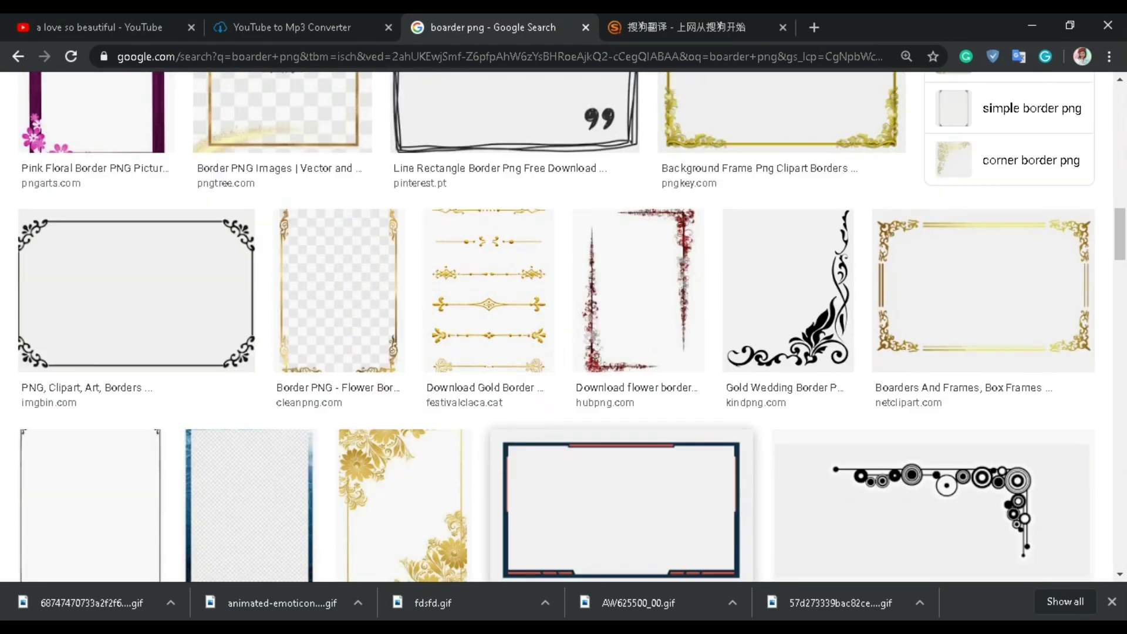
scroll(564, 328, "down", 5)
scroll(564, 329, "down", 5)
scroll(563, 329, "down", 5)
scroll(563, 329, "down", 5)
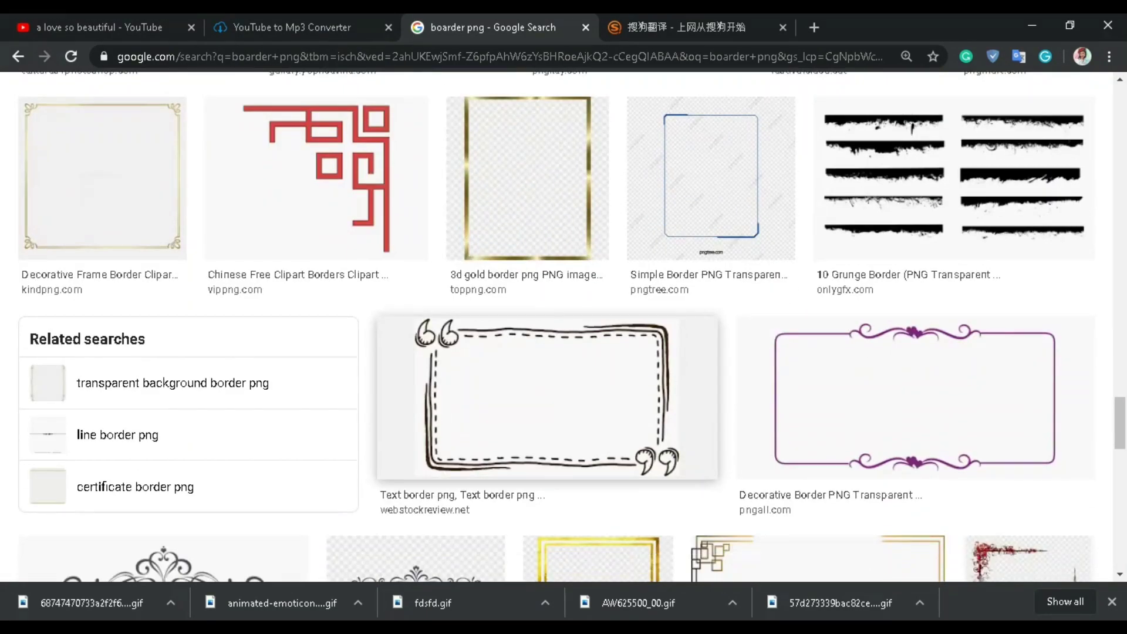
scroll(563, 329, "down", 3)
left_click(914, 205)
right_click(834, 208)
Save the purple border, stretch it over all of slide 2, and send it behind the text.
left_click(881, 351)
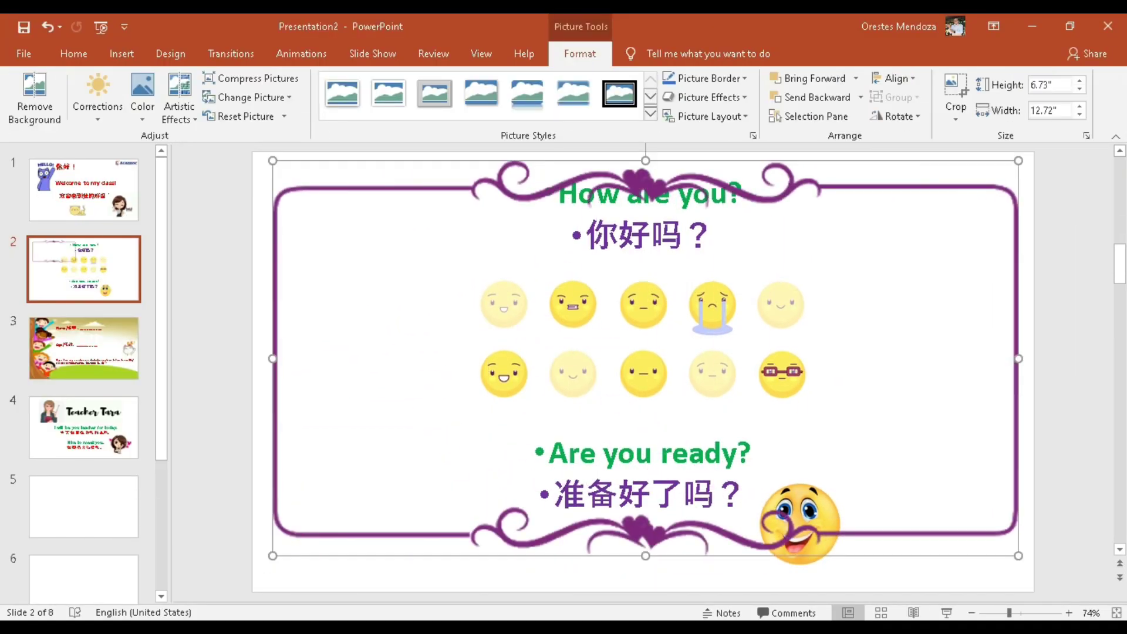
left_click_drag(586, 327, 1018, 590)
mouse_move(272, 160)
left_mouse_down()
mouse_move(252, 159)
mouse_move(257, 150)
left_mouse_up()
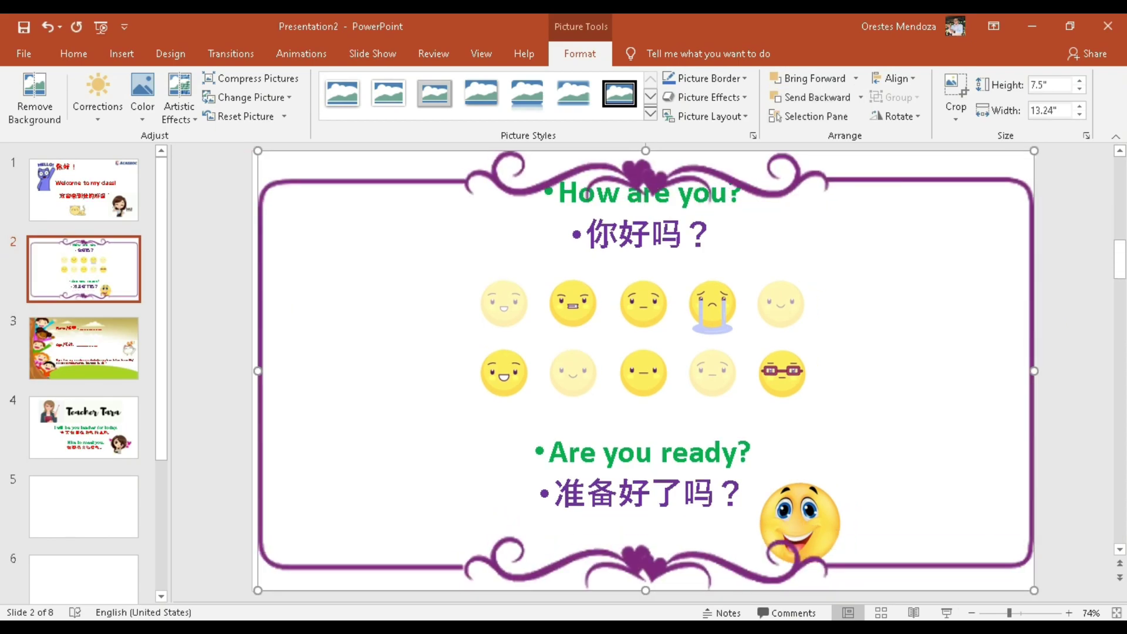
mouse_move(645, 150)
left_mouse_down()
mouse_move(653, 525)
mouse_move(653, 166)
left_mouse_up()
left_click(646, 411)
left_click(653, 529)
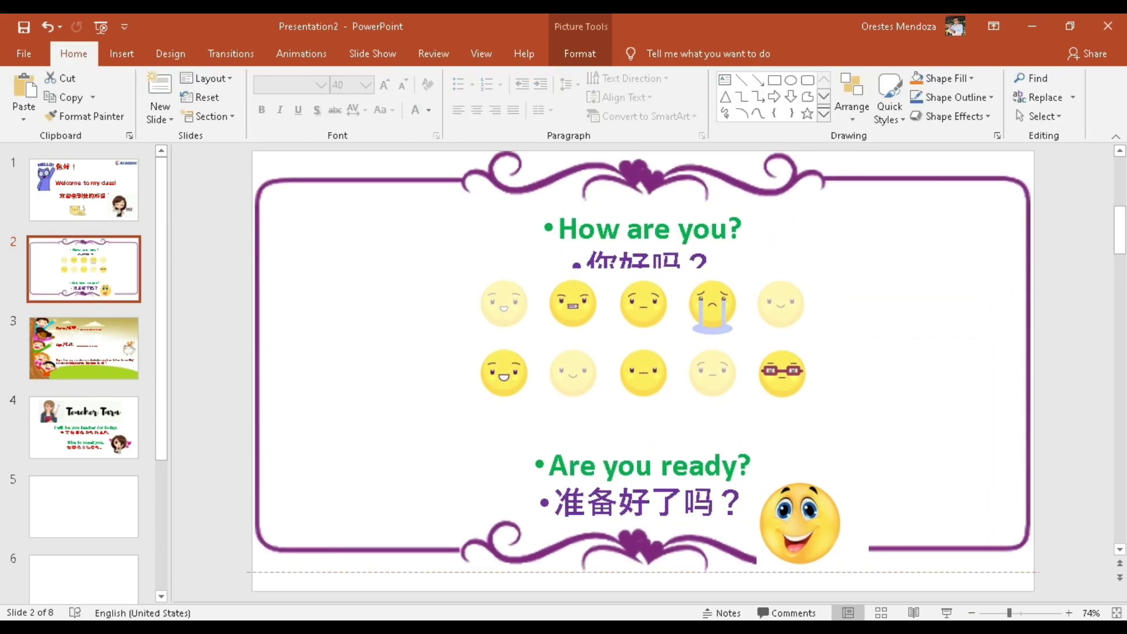
Deselect the emoji and page forward through the deck to slide 4.
key("Escape")
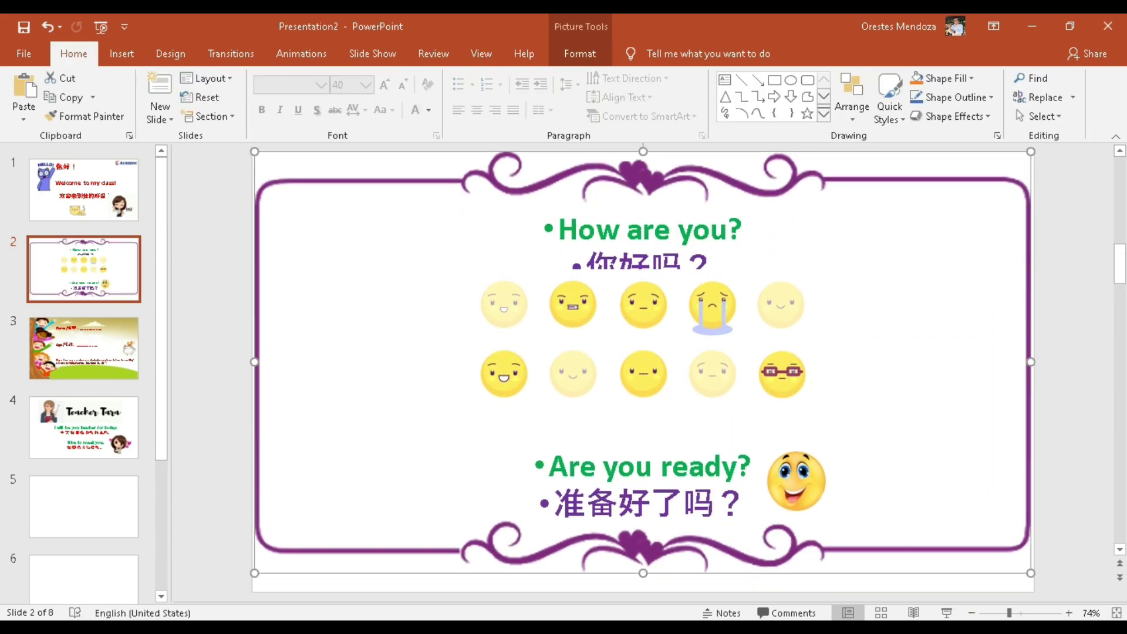
key("Page_Up")
key("Page_Down")
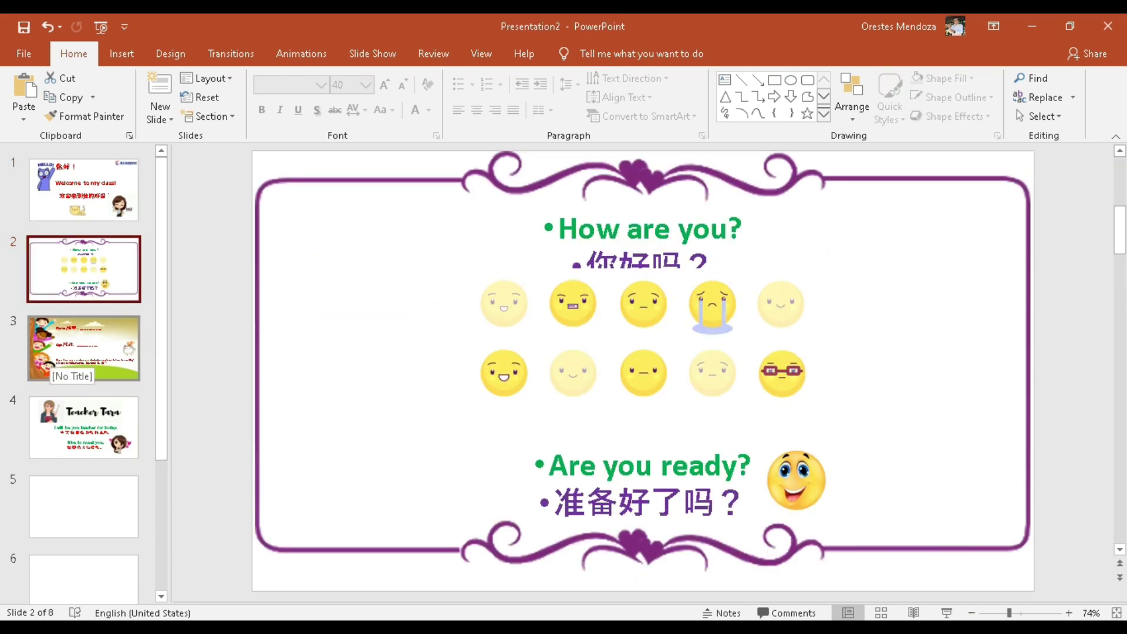
key("Page_Down")
key("Page_Down")
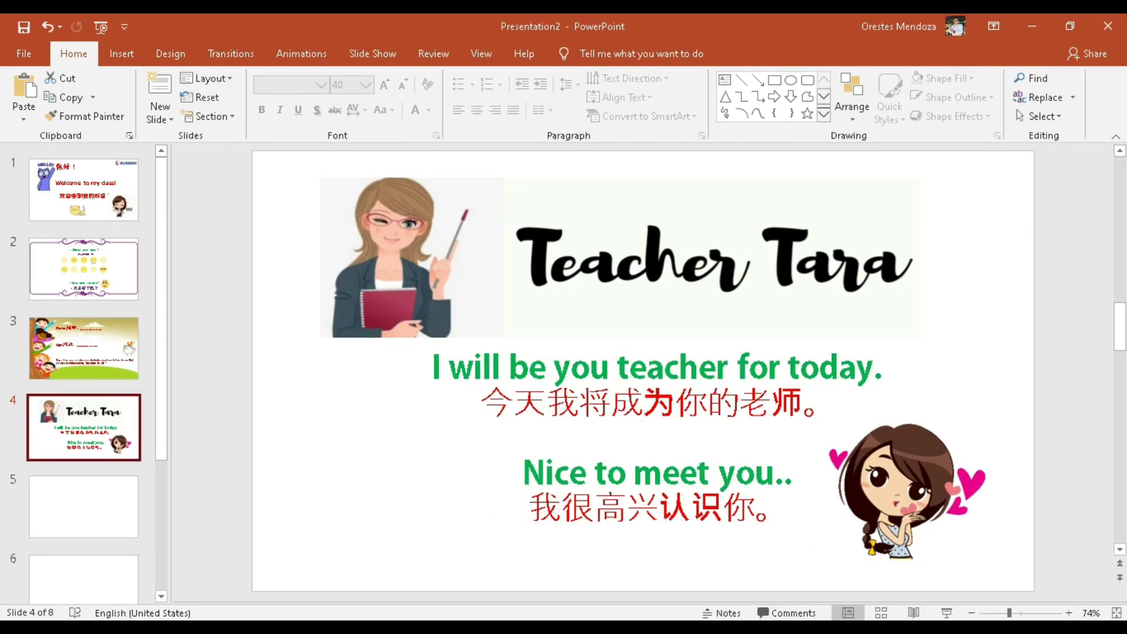
key("Page_Down")
Write the 'For more improvements:' title on slide 5, center the bullets, and colour the title blue.
key("alt+Tab")
scroll(177, 234, "down", 3)
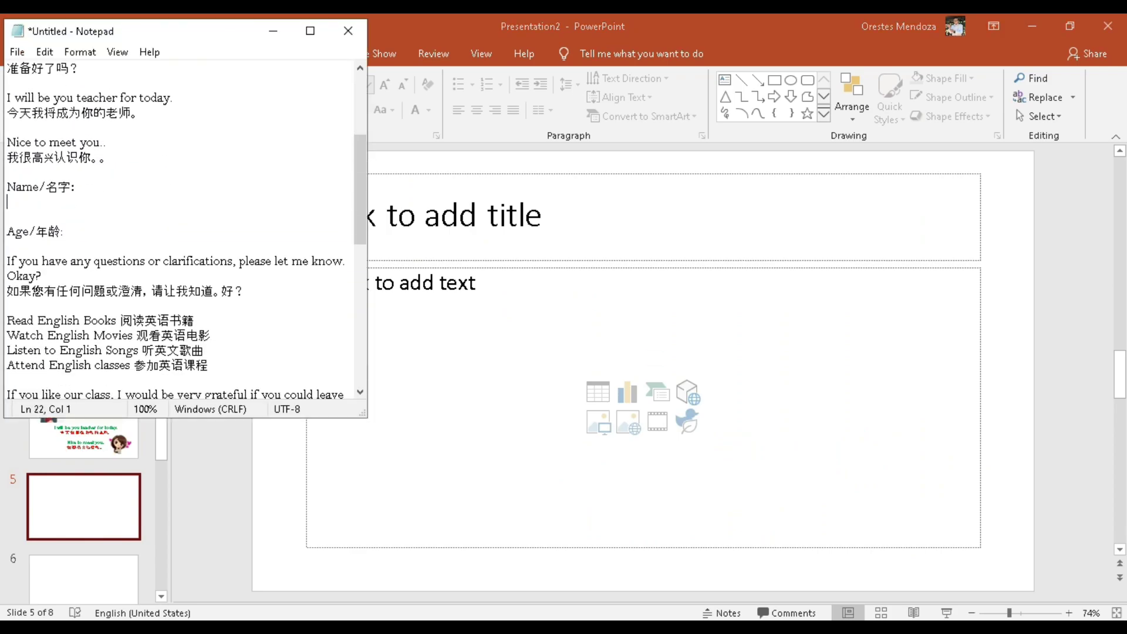
scroll(176, 235, "down", 3)
key("alt+Tab")
type("For")
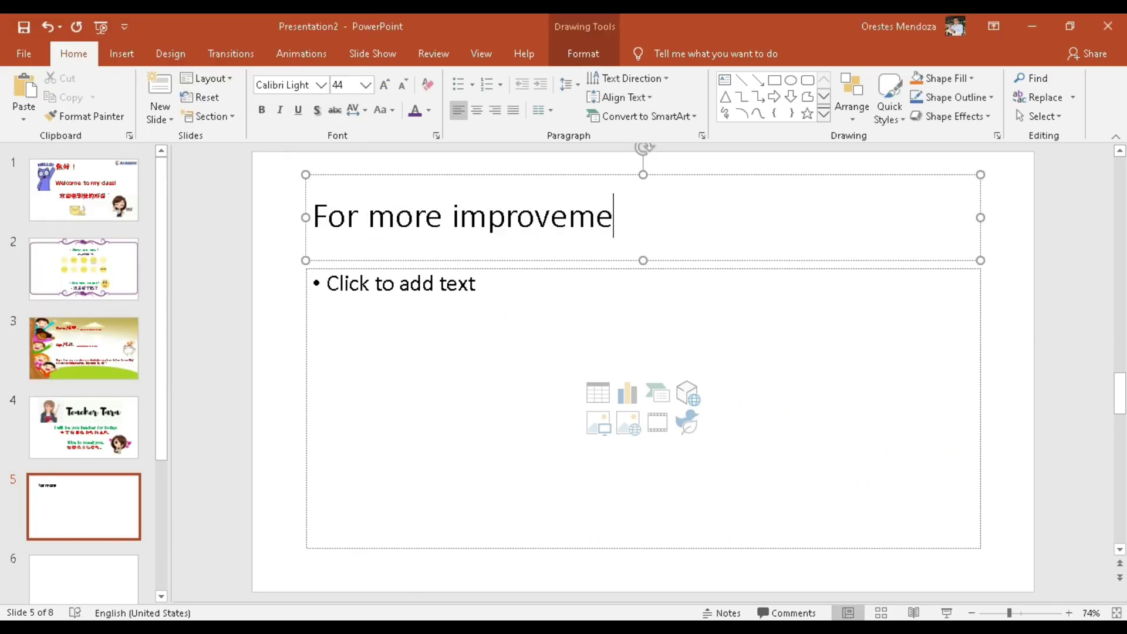
key("ctrl+a")
key("ctrl+e")
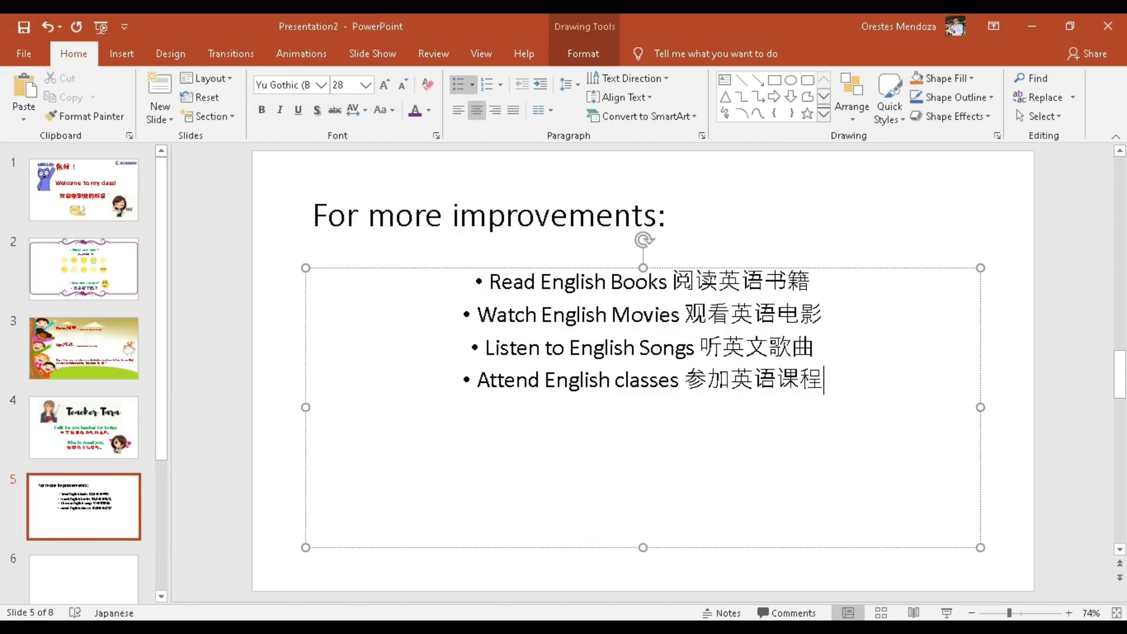
left_click(595, 218)
left_click(428, 110)
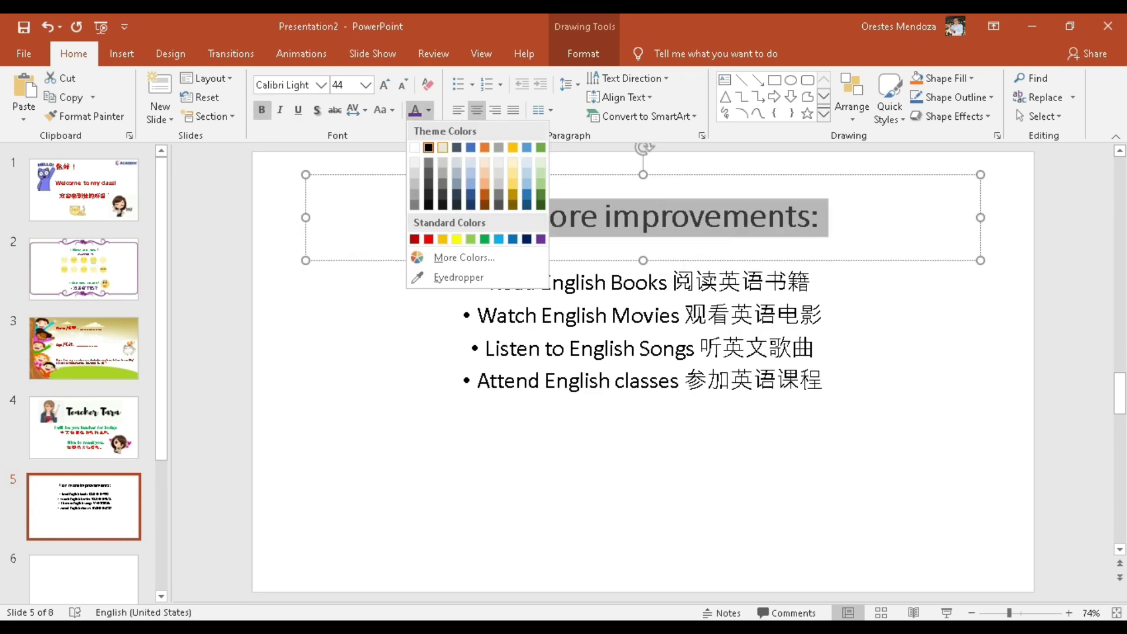
Insert the cheerleader picture from this computer, then select the bullet lines and title for bolding.
left_click(122, 53)
left_click(121, 112)
left_click(156, 156)
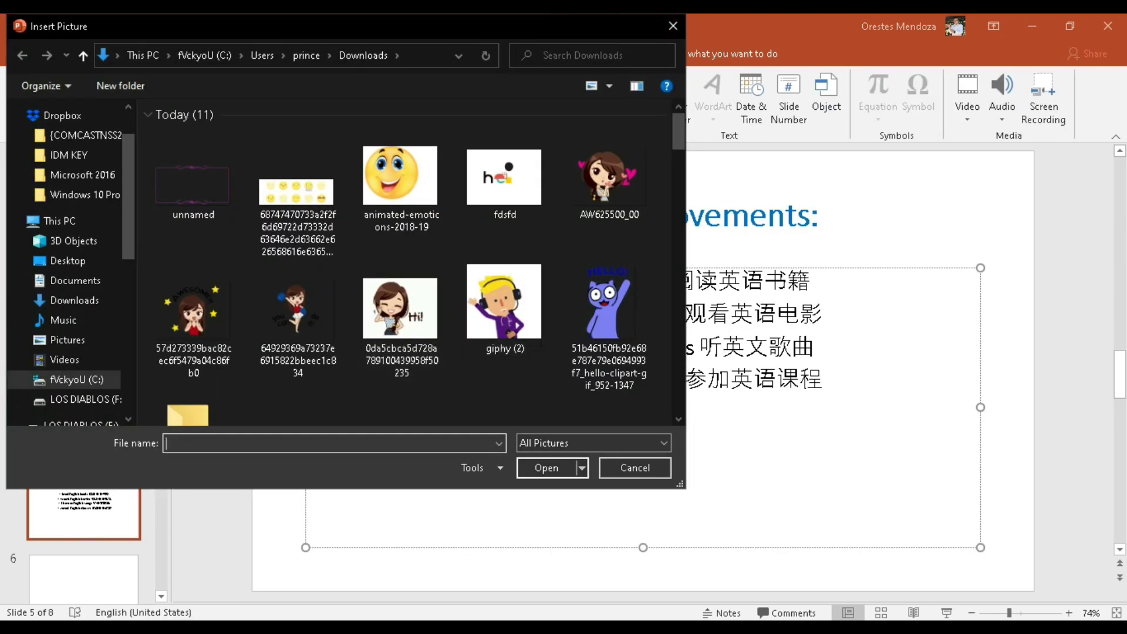
key("Return")
left_click(479, 314)
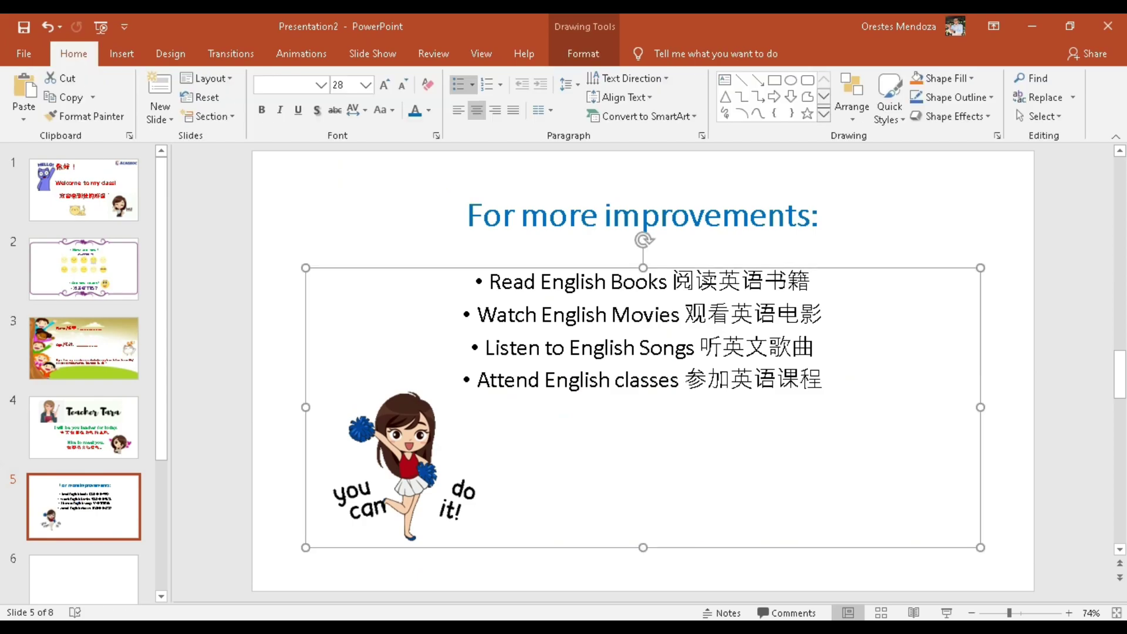
left_click_drag(478, 314, 828, 381)
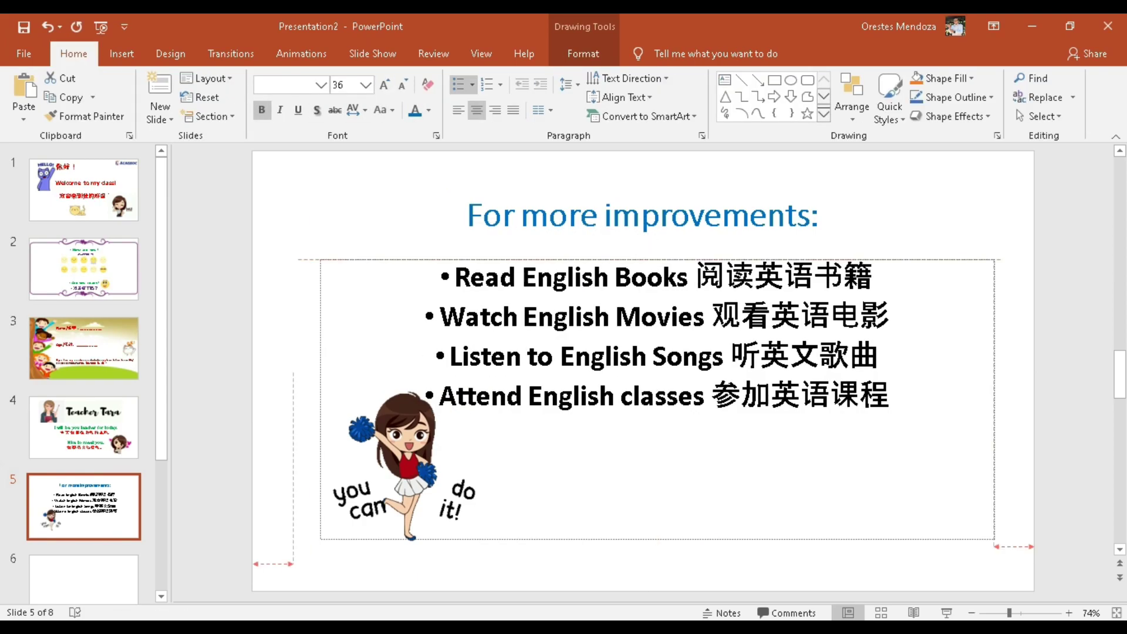
triple_click(645, 217)
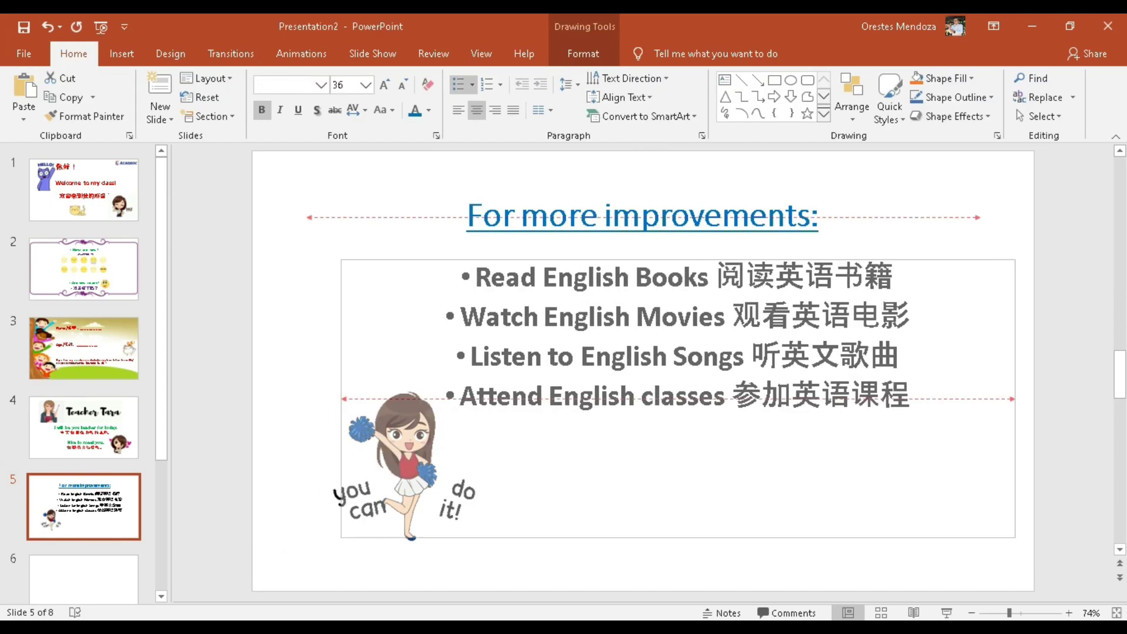
Insert the tenor character picture and place it at the slide's top right.
left_click(122, 54)
left_click(128, 99)
scroll(402, 264, "down", 3)
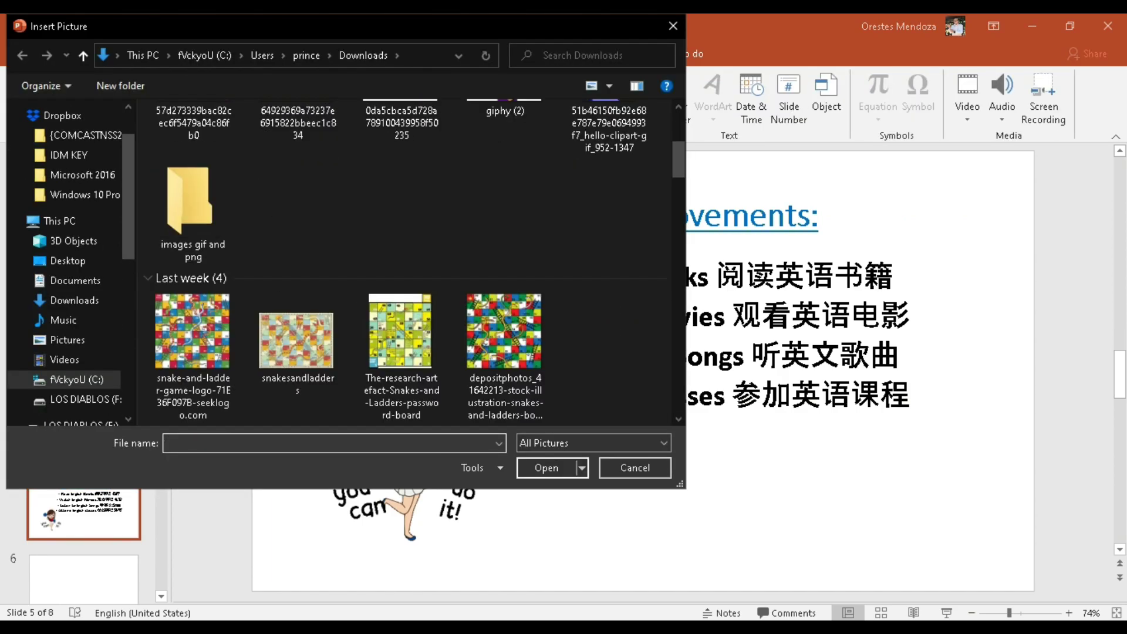
scroll(401, 264, "down", 3)
scroll(402, 265, "down", 3)
scroll(505, 235, "down", 3)
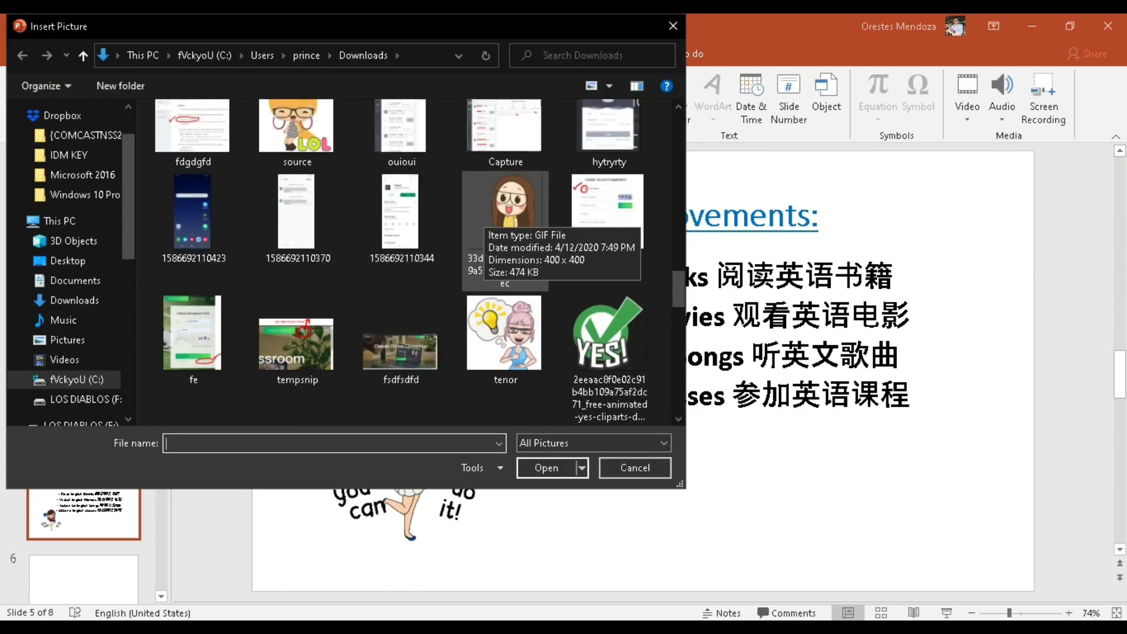
double_click(503, 333)
left_click_drag(664, 352, 878, 233)
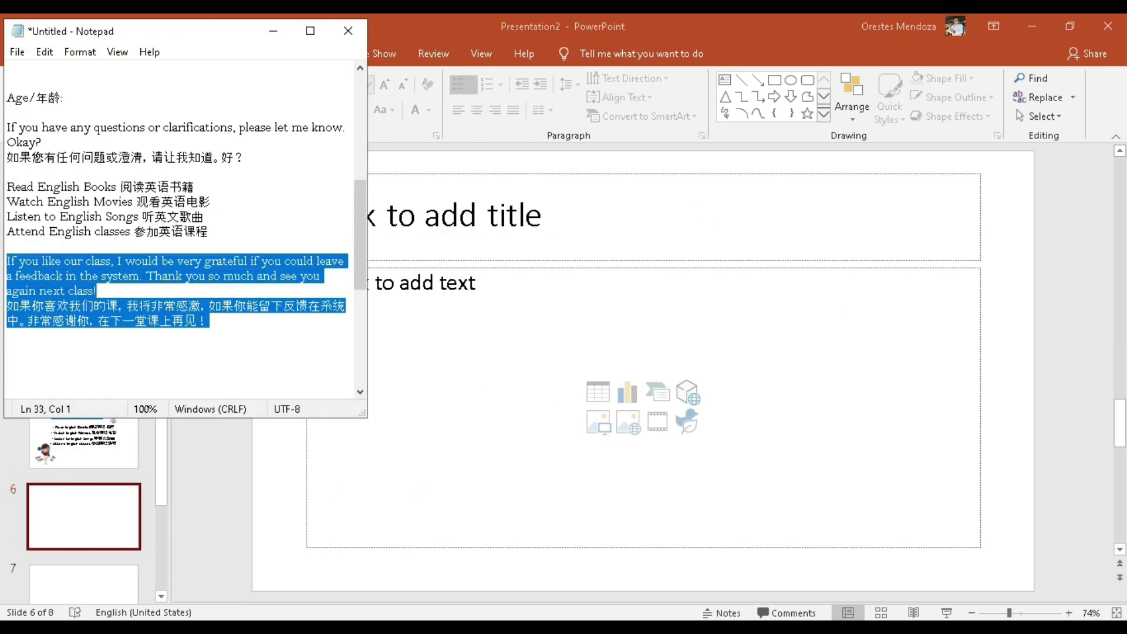
Paste the feedback message onto slide 6 and enlarge it to 36 pt.
type("If you like our class, I would be very grateful if you could leave a feedback in the system. Thank you so much and see you again next class! 如果你喜欢我们的课，我将非常感激，如果你能留下反馈在系统中。非常感谢你，在下一堂课上再见！")
key("ctrl+a")
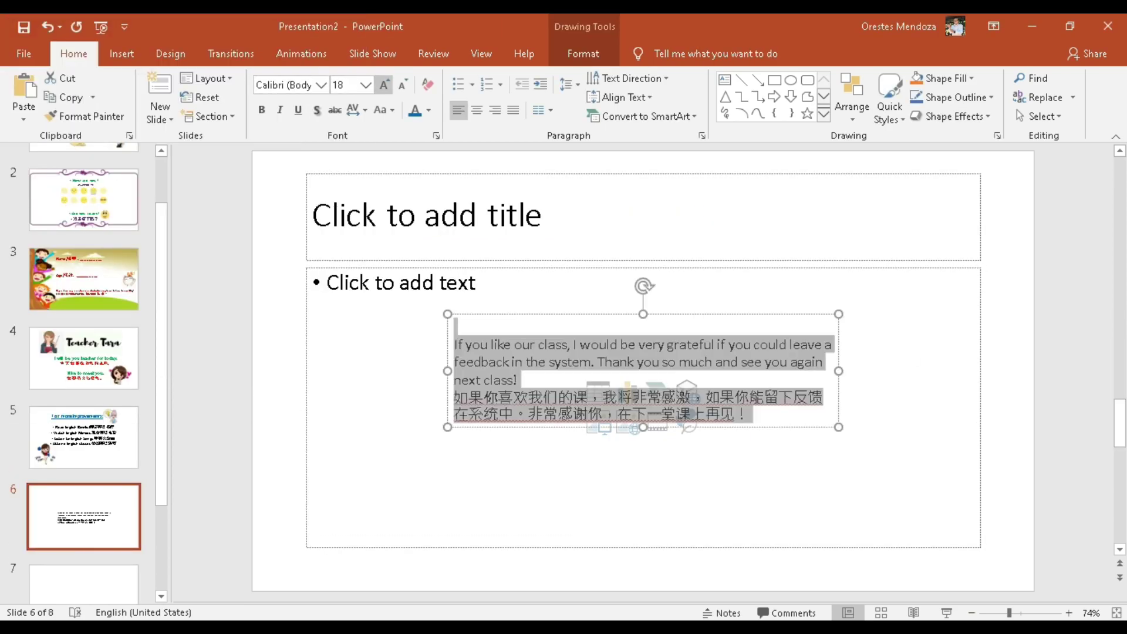
key("ctrl+shift+period")
key("ctrl+shift+period")
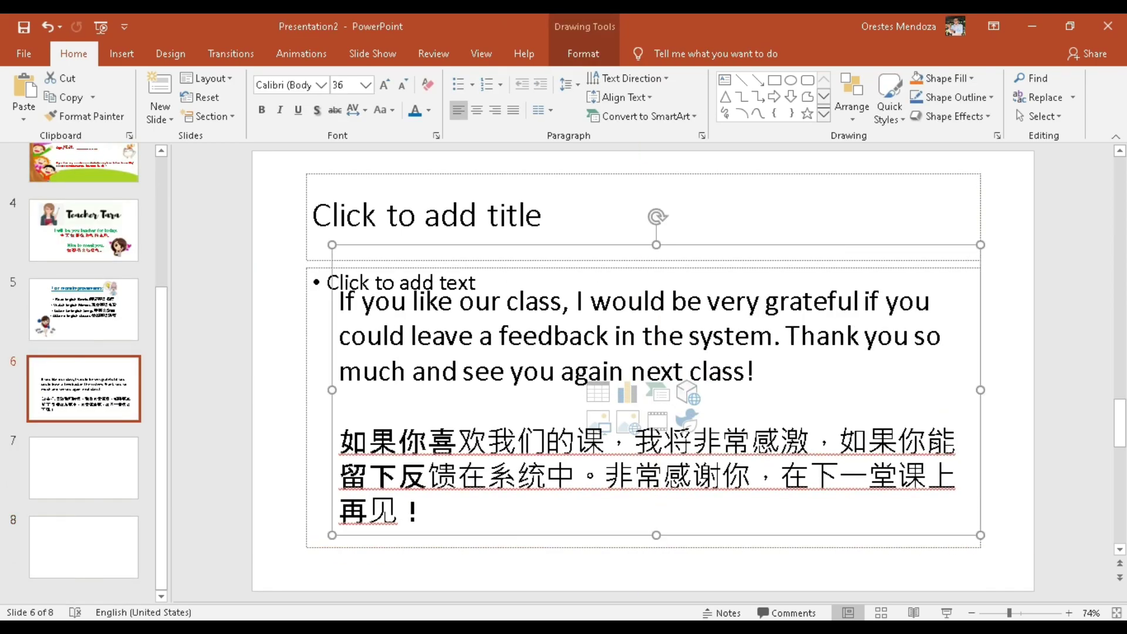
key("ctrl+z")
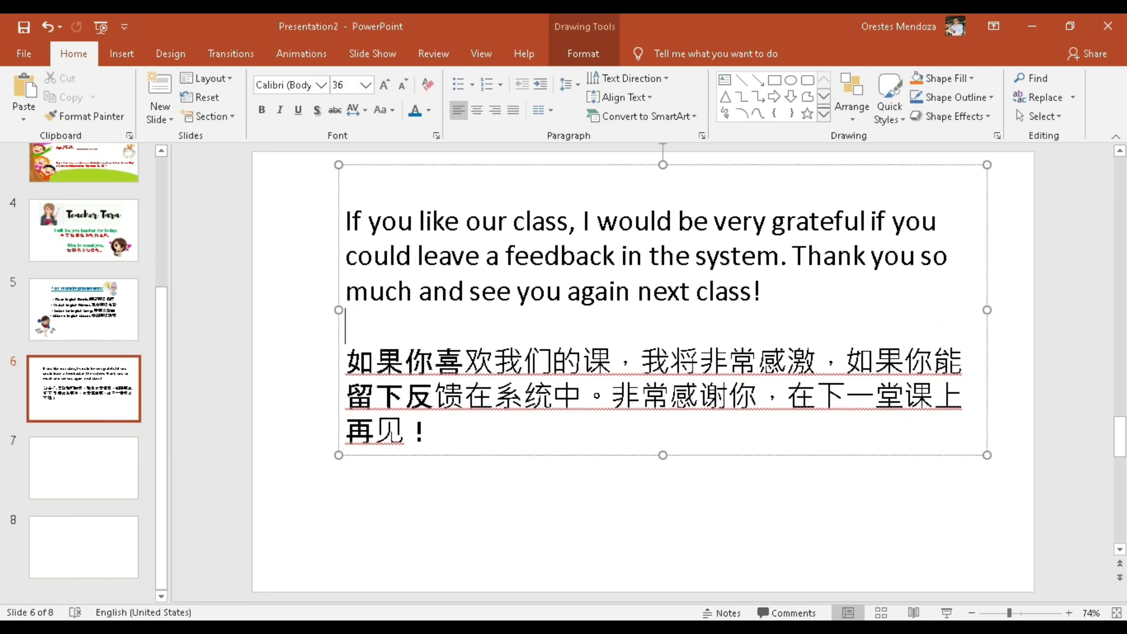
Center and bold the feedback text, colouring the Chinese red and the English green.
key("ctrl+a")
key("ctrl+e")
key("ctrl+b")
left_click(429, 110)
left_click(433, 237)
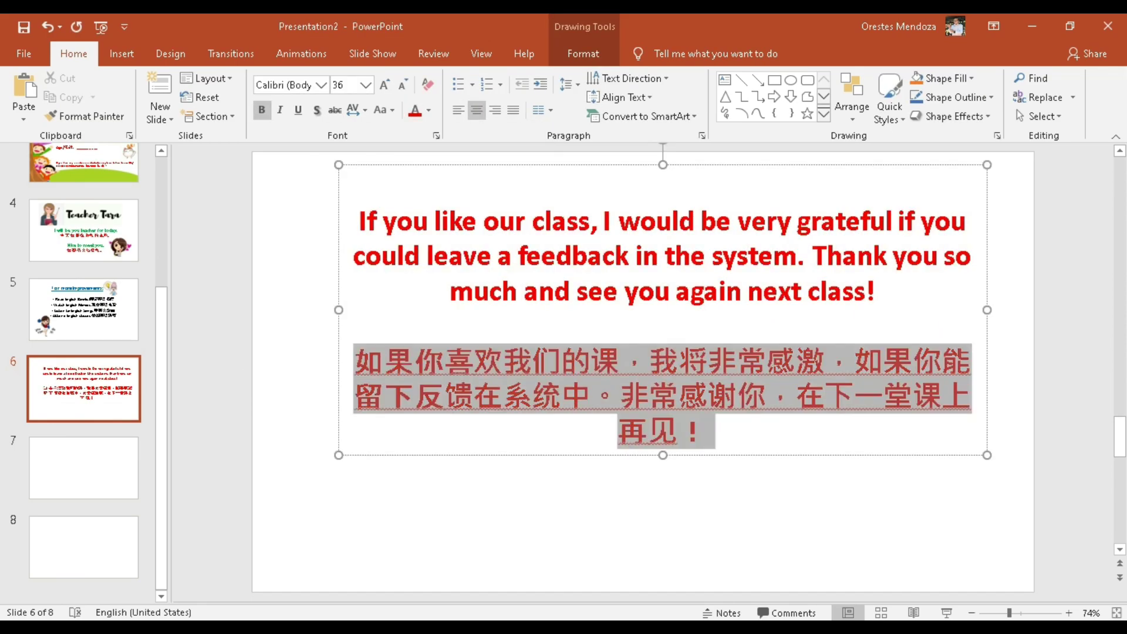
key("Escape")
key("Escape")
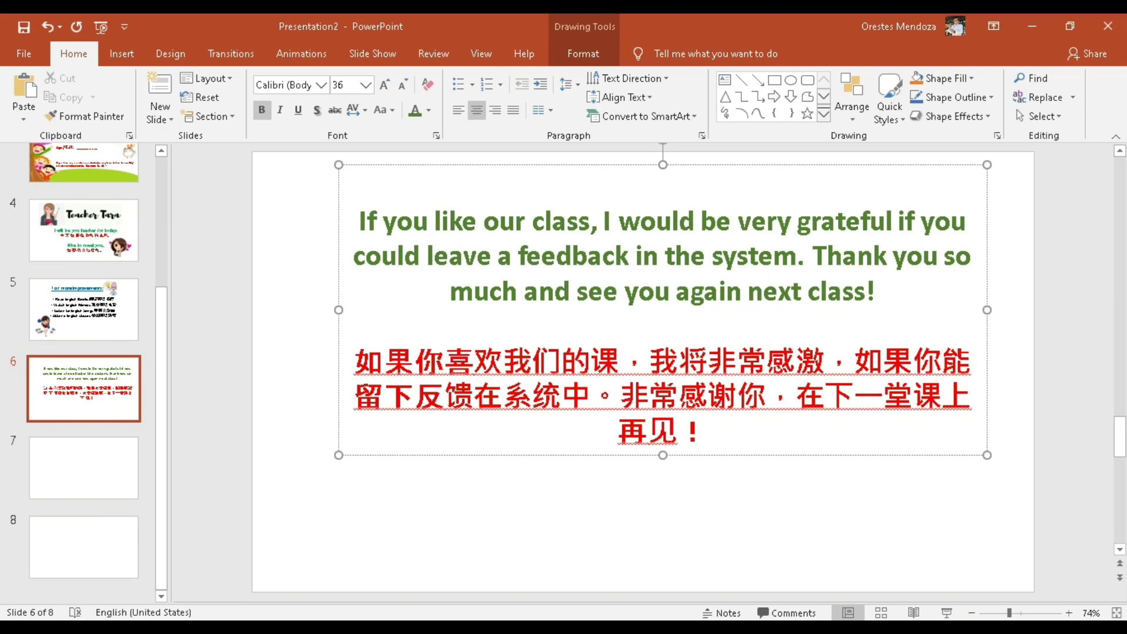
key("Escape")
key("Home")
Paste the ACADSOC logo onto slides 3 to 6, placing it in a bottom corner.
key("Page_Down")
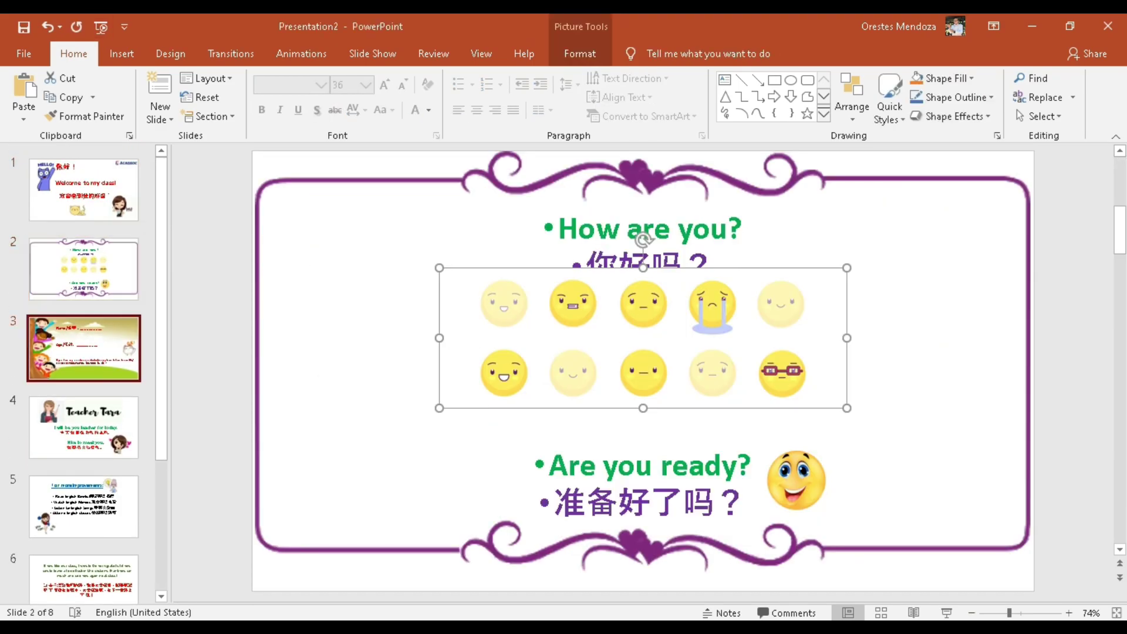
key("Page_Down")
key("ctrl+v")
key("Page_Down")
key("ctrl+v")
left_click_drag(944, 176, 352, 548)
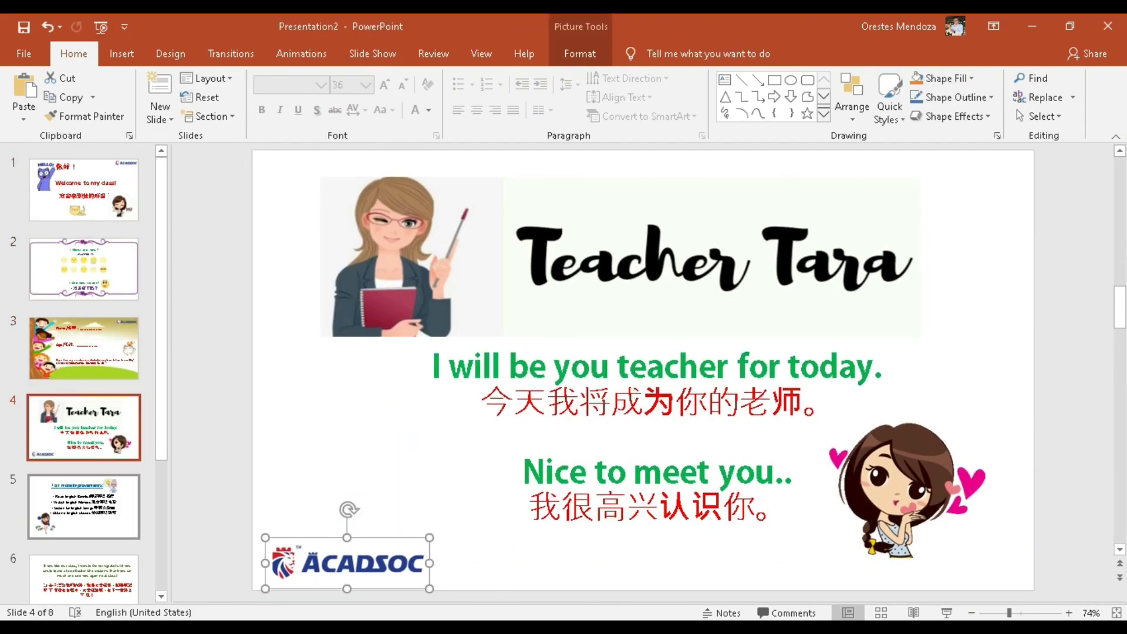
key("Page_Down")
key("ctrl+v")
left_click_drag(943, 176, 945, 562)
key("Page_Down")
key("ctrl+v")
left_click_drag(944, 176, 456, 533)
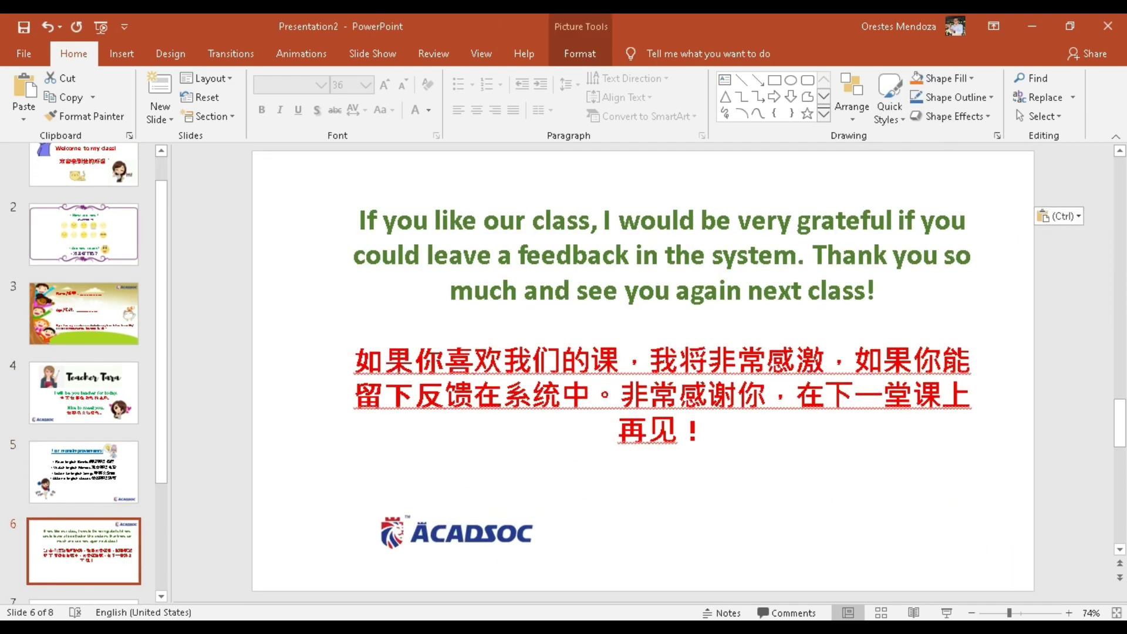
Insert the YES checkmark picture from this computer onto slide 6.
left_click(122, 53)
left_click(118, 100)
left_click(187, 156)
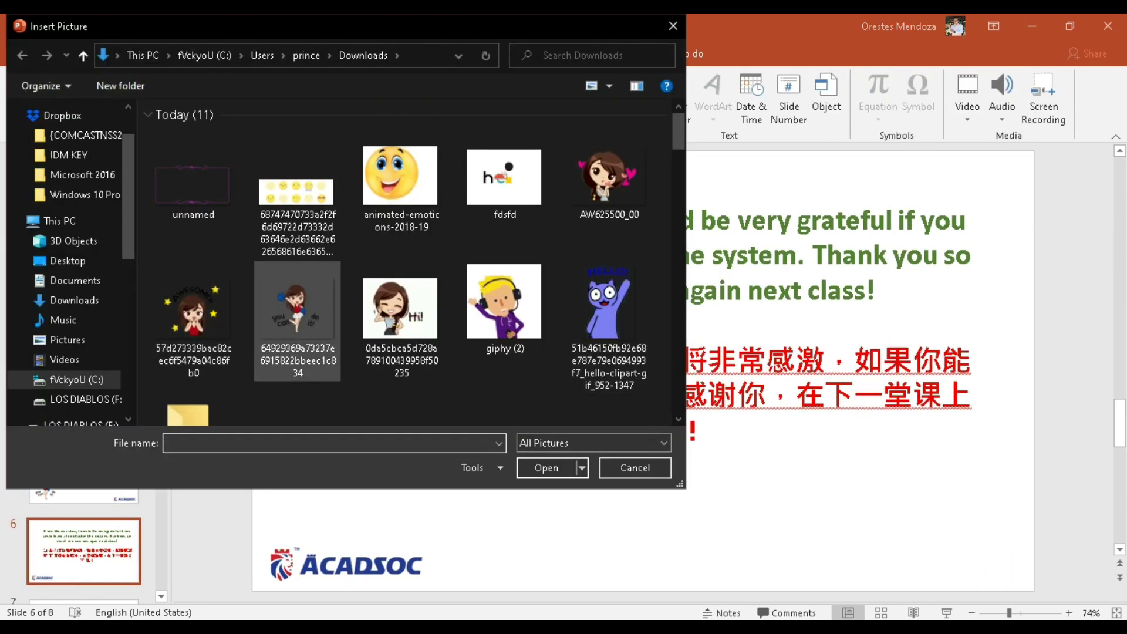
scroll(405, 265, "down", 3)
scroll(405, 264, "down", 3)
scroll(405, 264, "down", 2)
scroll(405, 264, "down", 2)
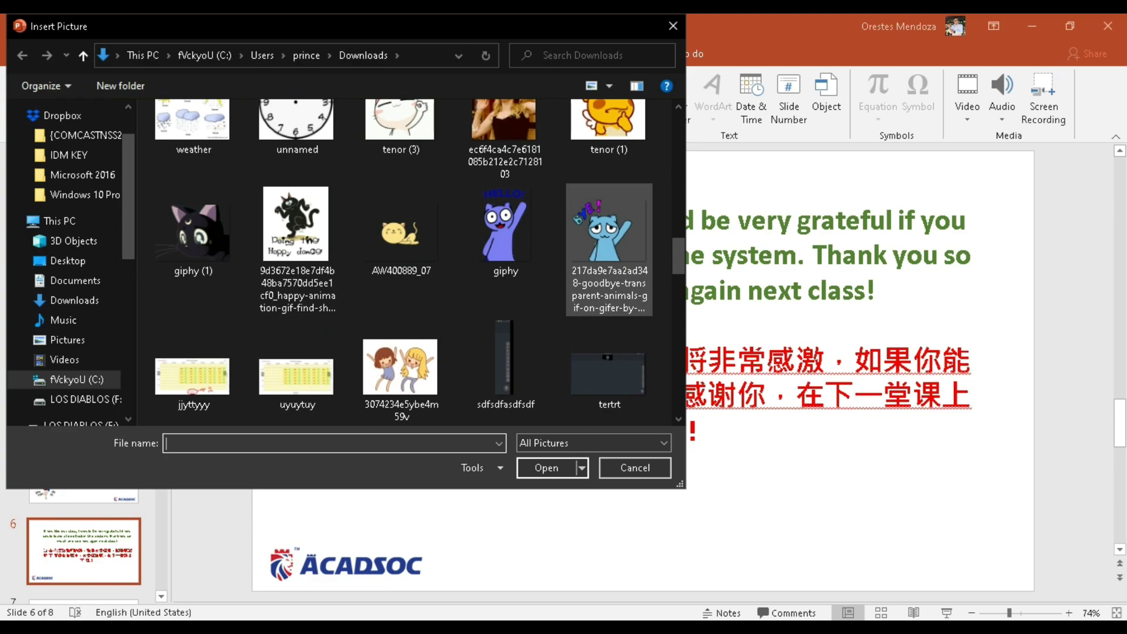
scroll(405, 264, "up", 3)
double_click(609, 352)
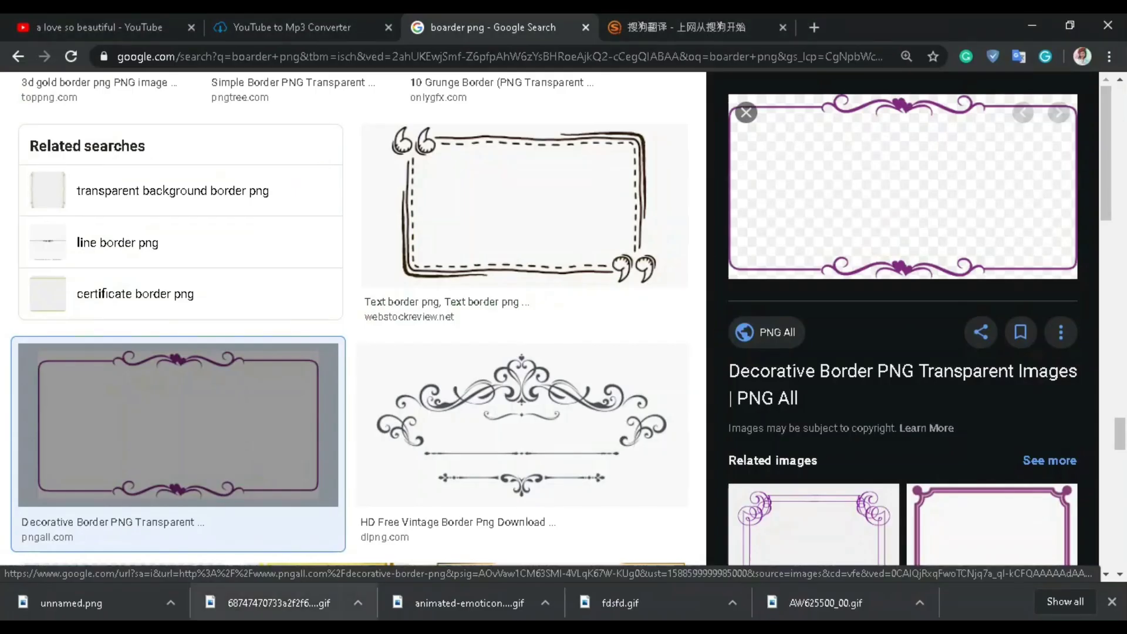
Replace the border query with a 'star gif' Google Images search.
scroll(176, 423, "up", 10)
scroll(176, 423, "up", 5)
triple_click(177, 110)
type("star+g")
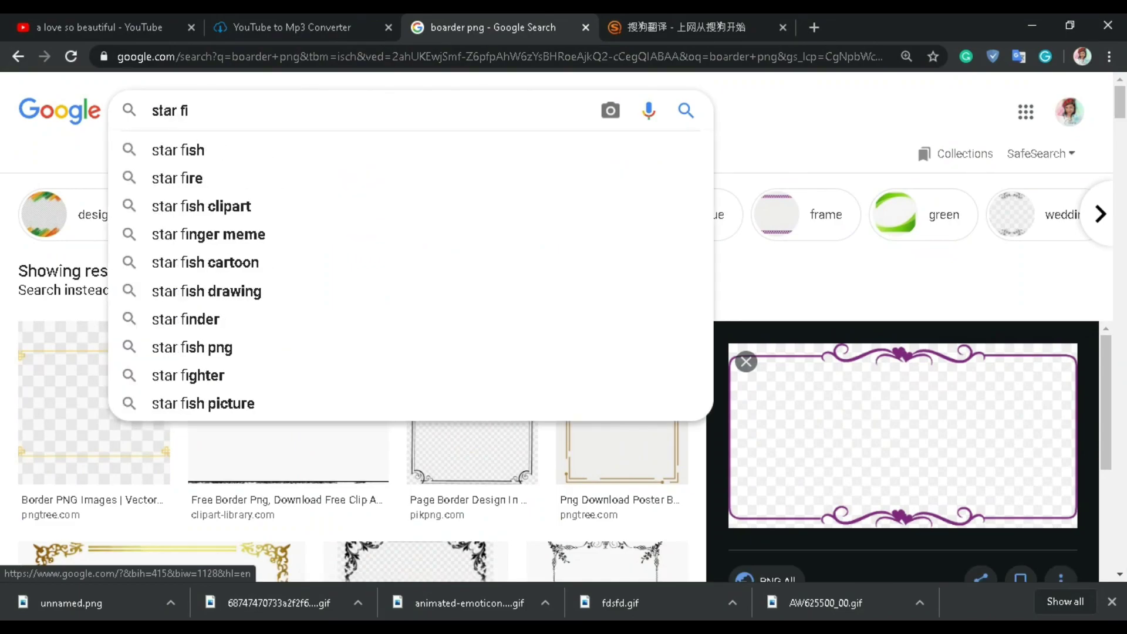
type("if")
key("Return")
scroll(564, 329, "down", 3)
scroll(564, 328, "down", 5)
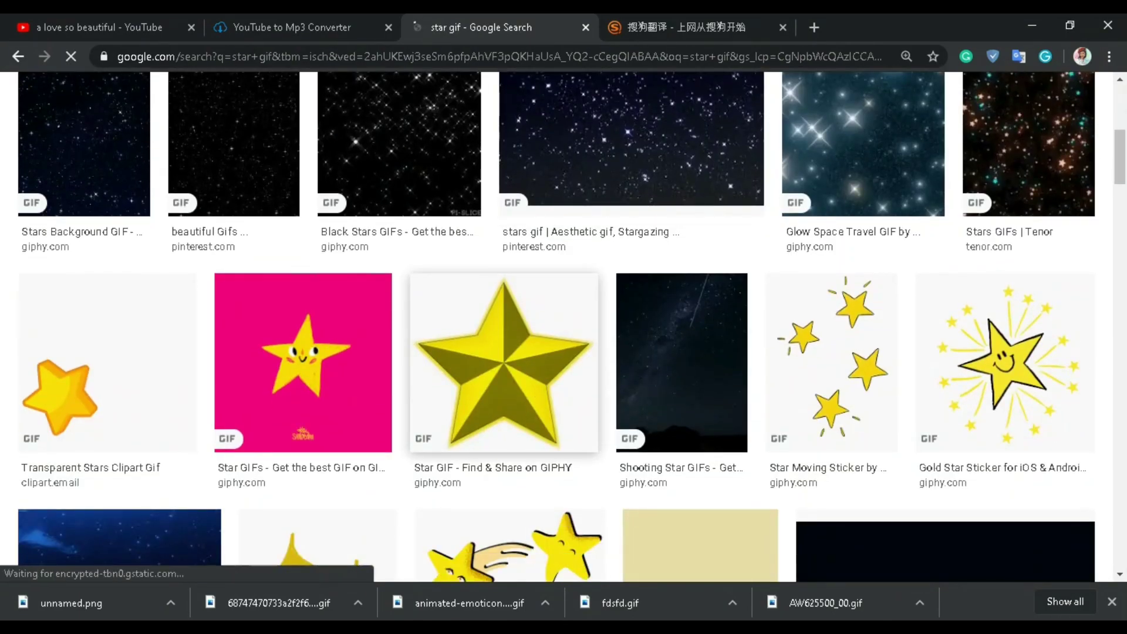
scroll(563, 329, "down", 2)
Save the smiling Gold Star Sticker and the shaded yellow Star GIF as giphy (3) and giphy (4).
left_click(107, 225)
left_click(390, 470)
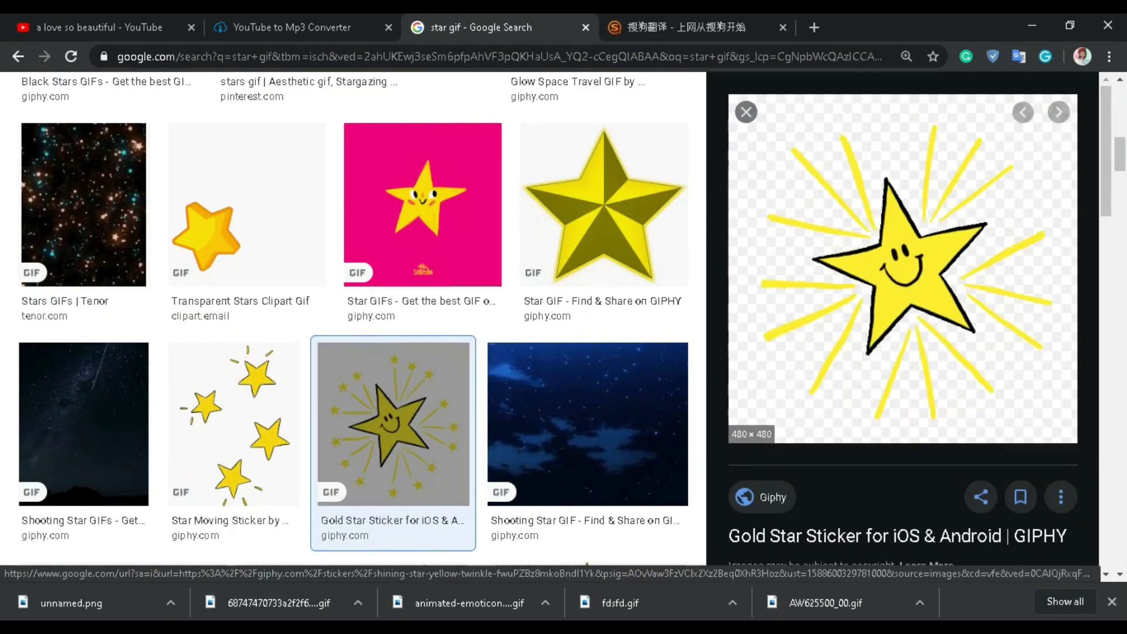
right_click(882, 95)
left_click(942, 235)
key("Return")
left_click(603, 205)
right_click(877, 329)
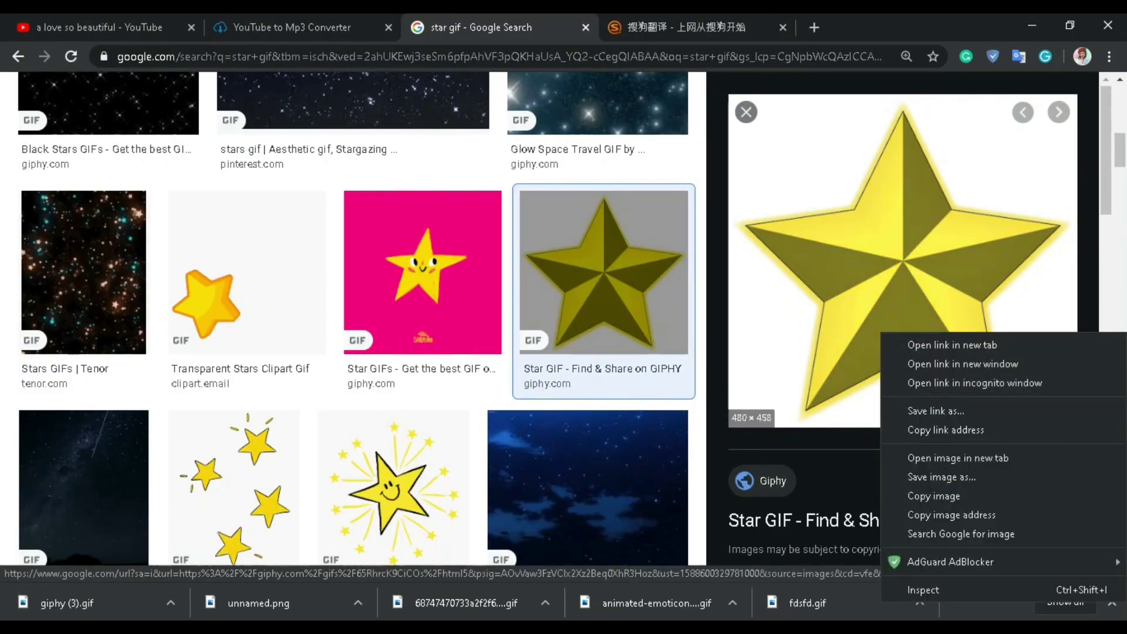
left_click(940, 470)
key("Return")
Insert both star GIFs on slide 6, delete the large star, and duplicate the smiling one.
key("super+Down")
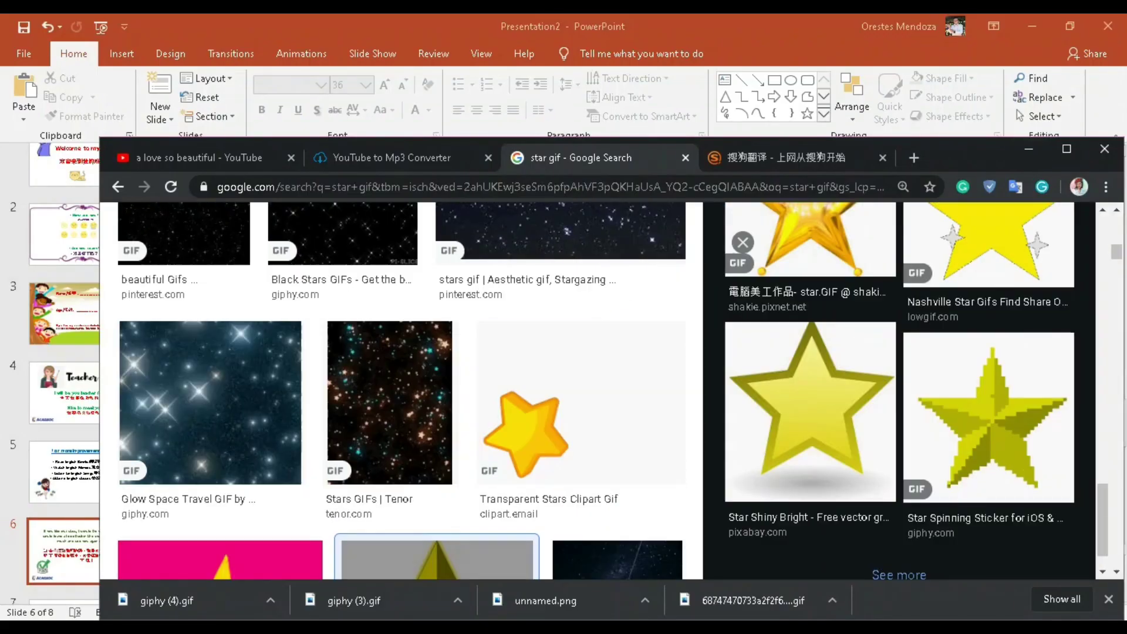
key("super+Down")
key("alt+n")
key("p")
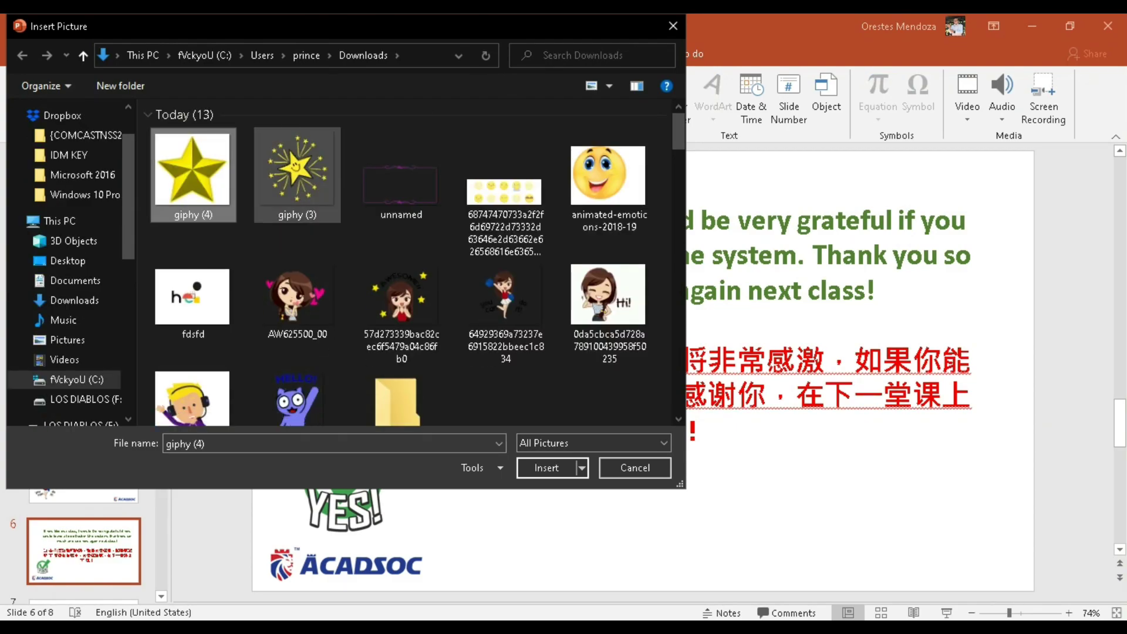
key("shift+Right")
key("Return")
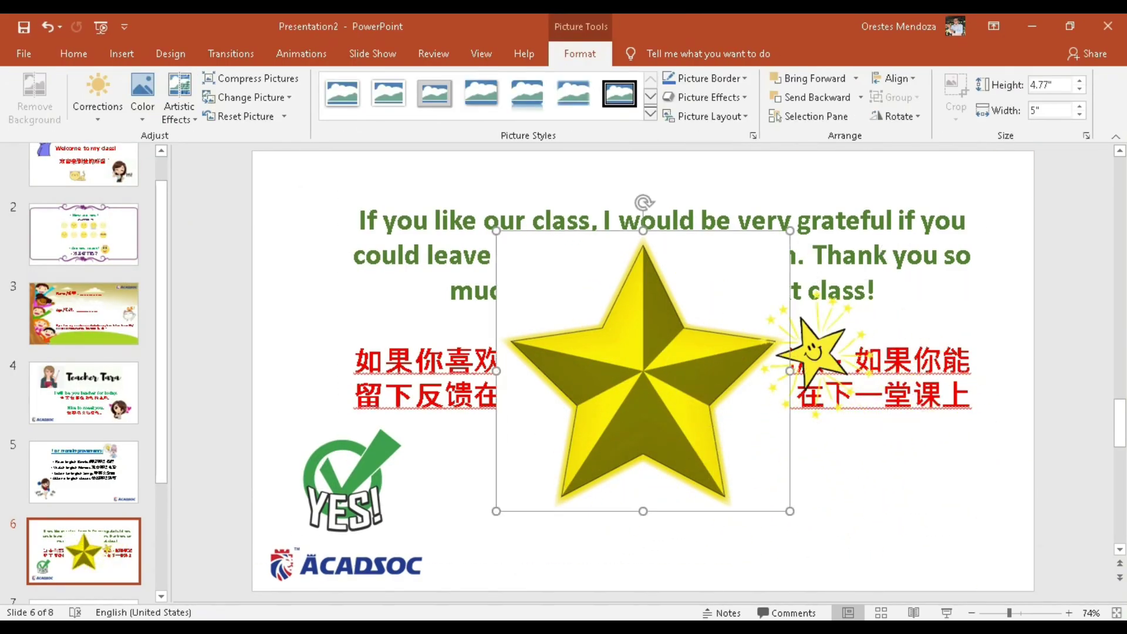
key("Delete")
key("ctrl+z")
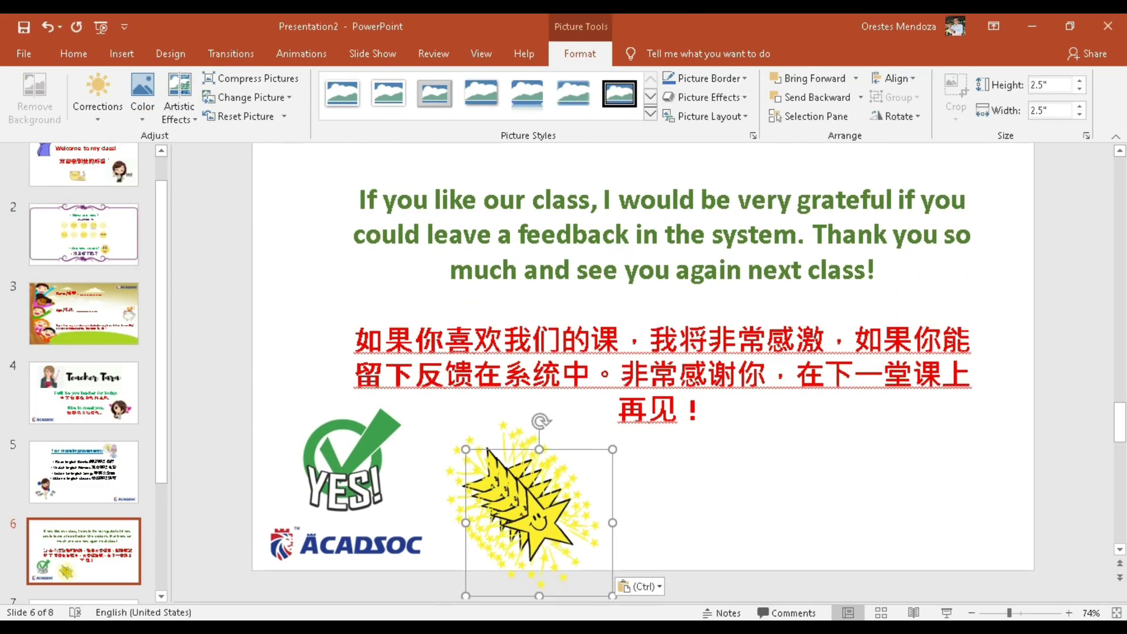
key("ctrl+d")
key("ctrl+d")
key("ctrl+d")
key("ctrl+d")
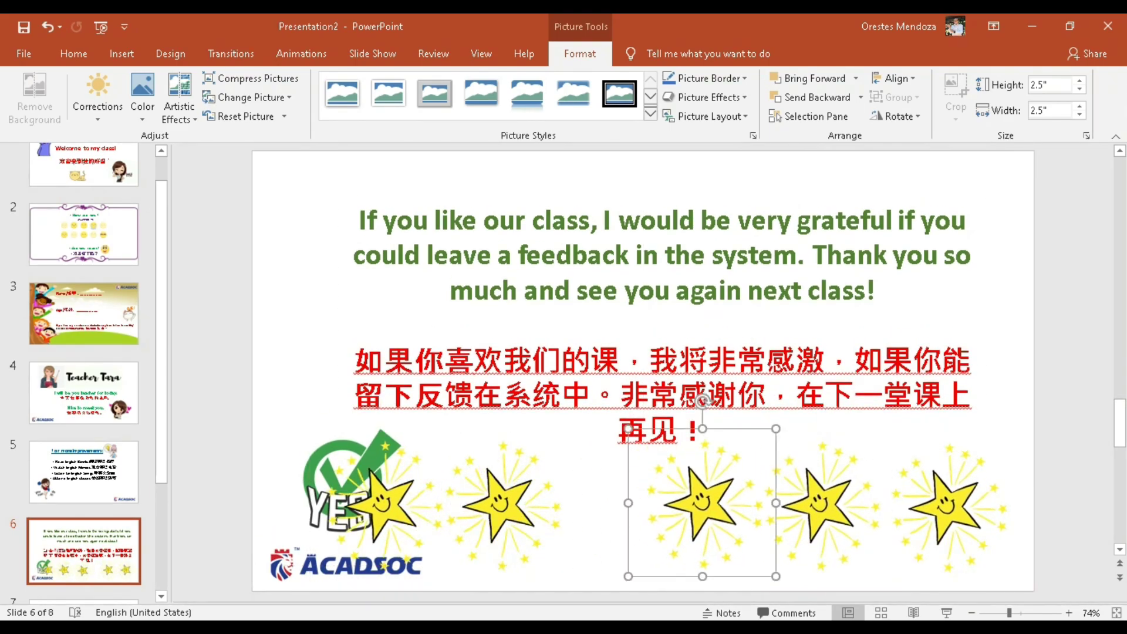
Preview the slide show up to the star-lined feedback slide, then exit.
left_click(101, 27)
left_click(101, 26)
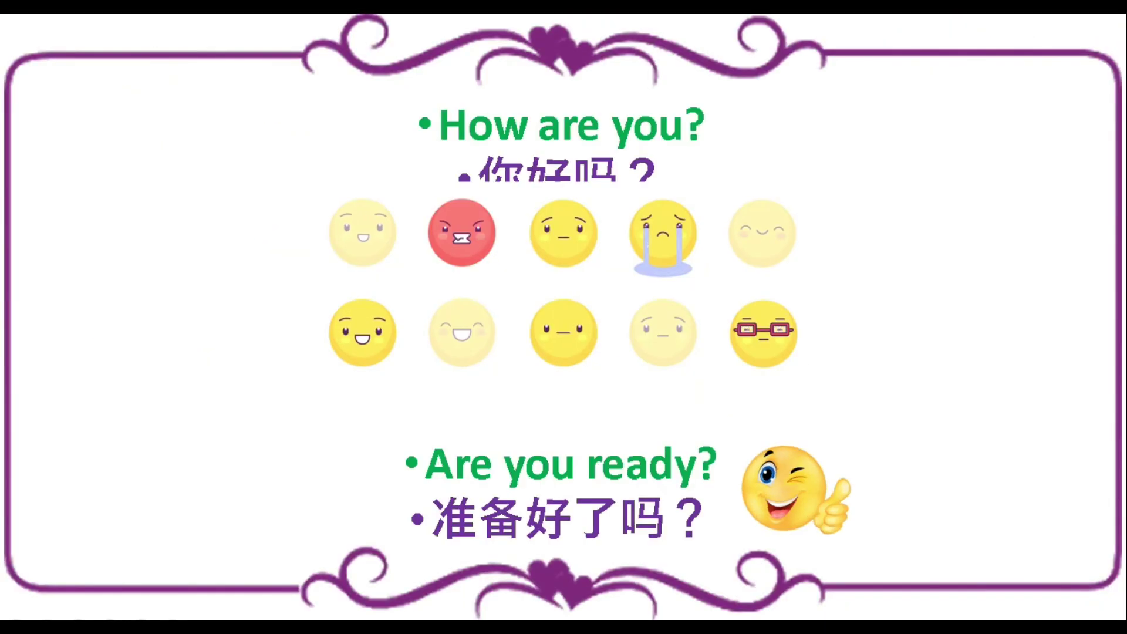
key("Right")
key("Right")
key("Right")
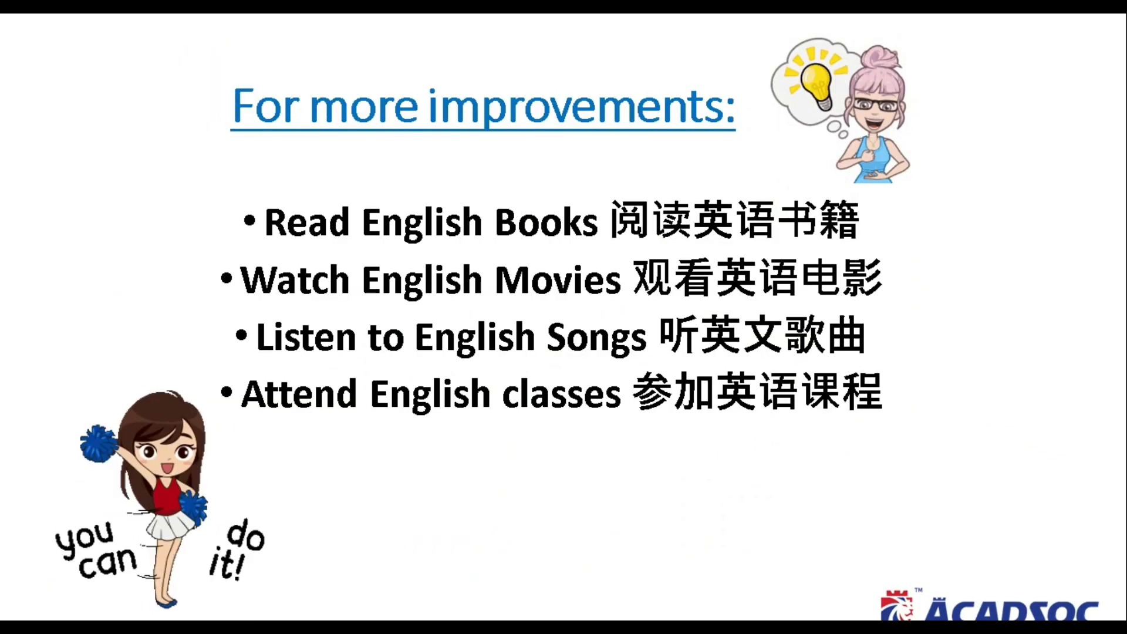
key("Right")
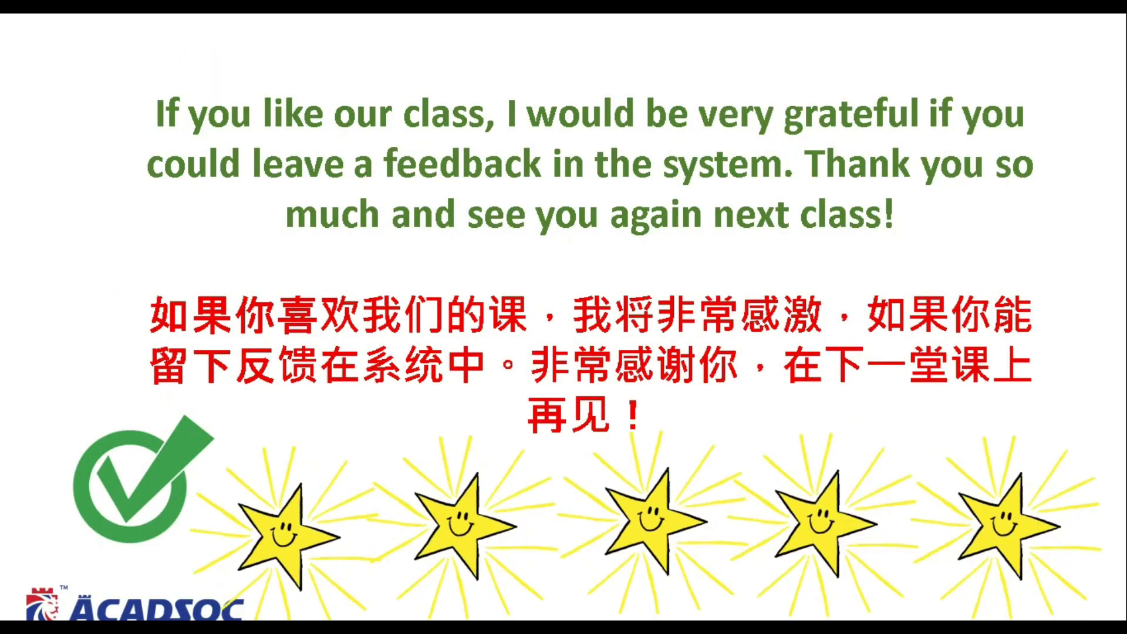
key("Right")
key("Escape")
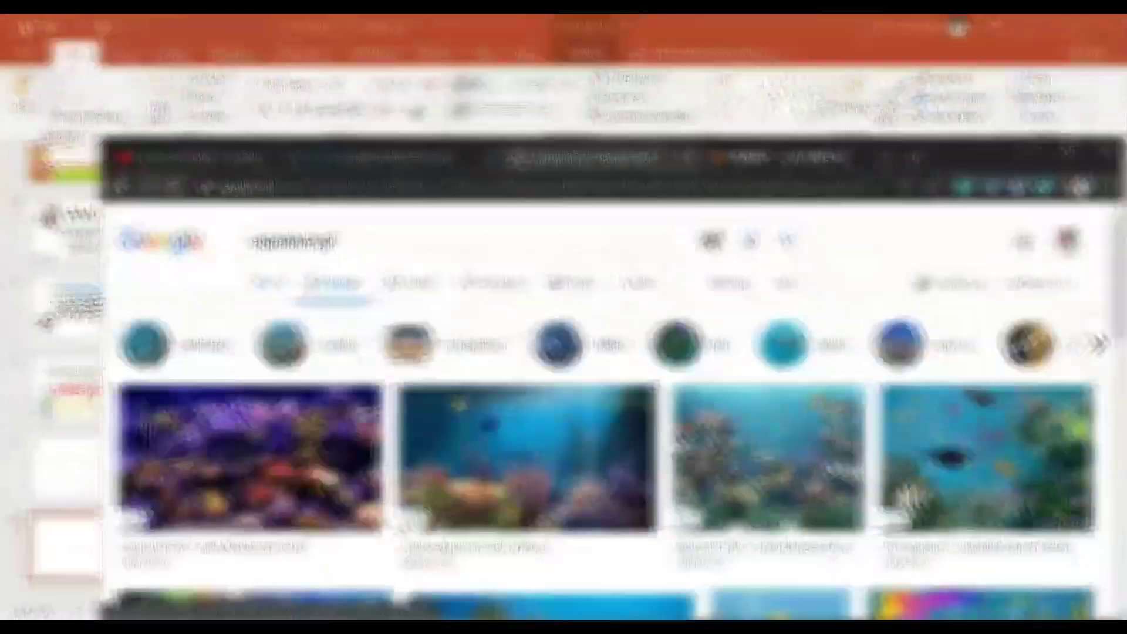
Preview the Aquario Aquarium Fish GIF and save the image.
scroll(605, 411, "down", 5)
scroll(605, 411, "down", 3)
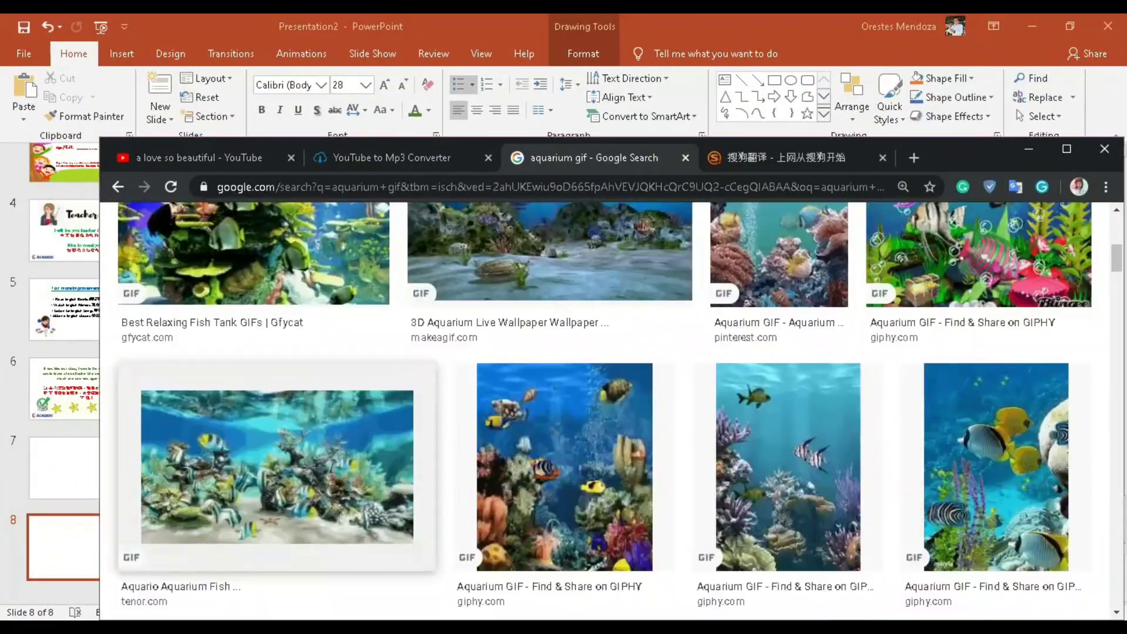
scroll(605, 411, "down", 3)
left_click(282, 306)
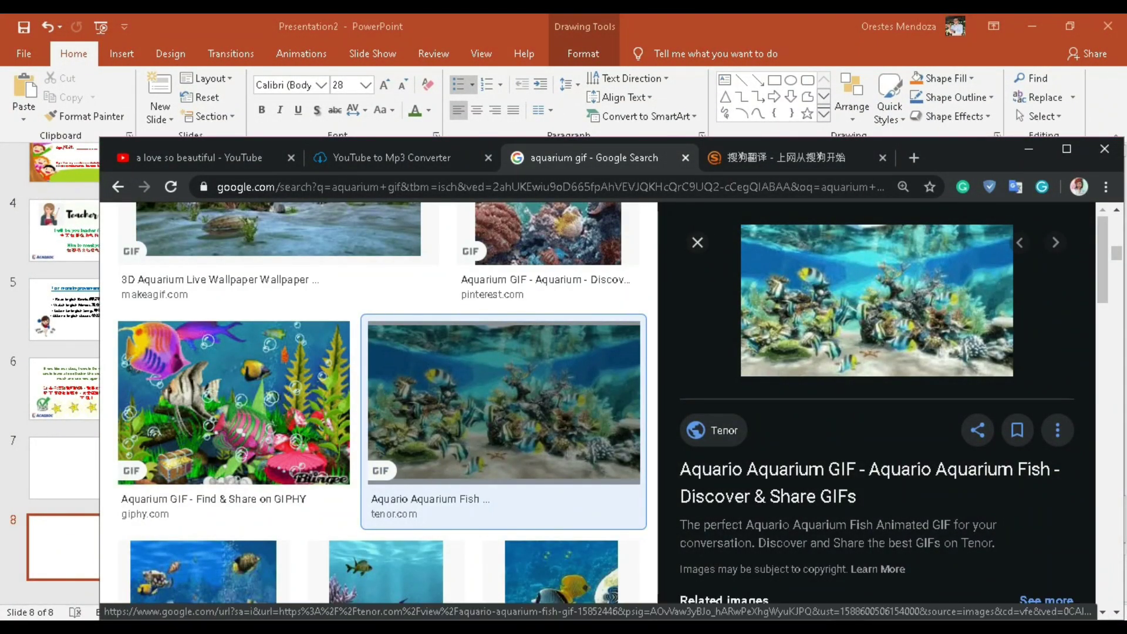
scroll(381, 411, "down", 3)
scroll(382, 411, "down", 3)
scroll(381, 411, "down", 3)
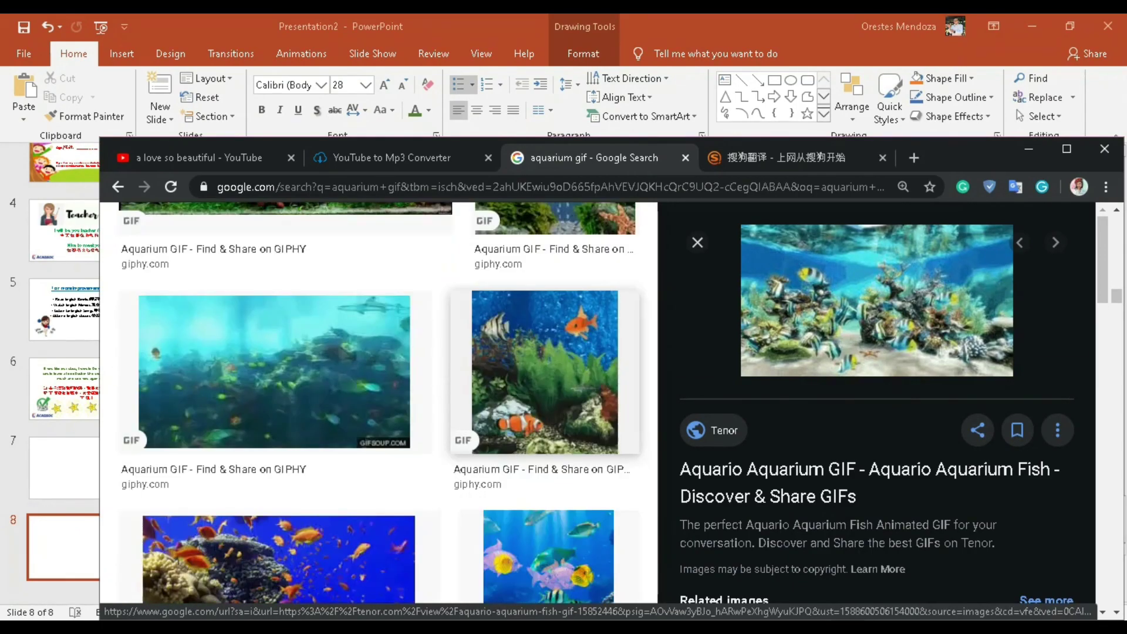
scroll(875, 411, "down", 5)
scroll(875, 411, "up", 2)
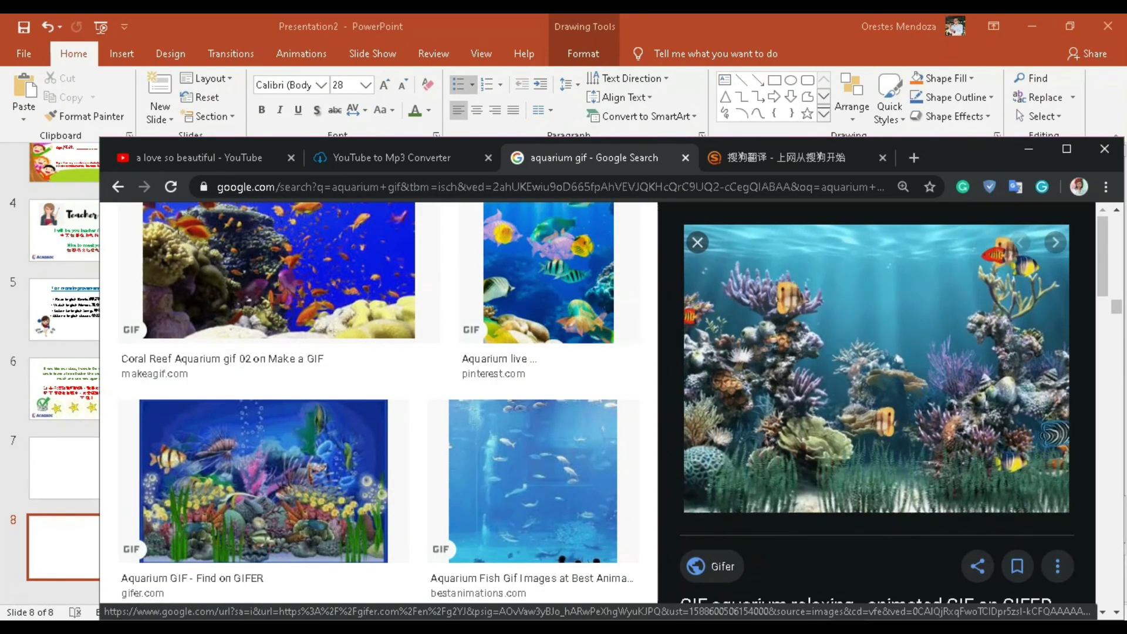
right_click(875, 382)
left_click(916, 257)
key("Return")
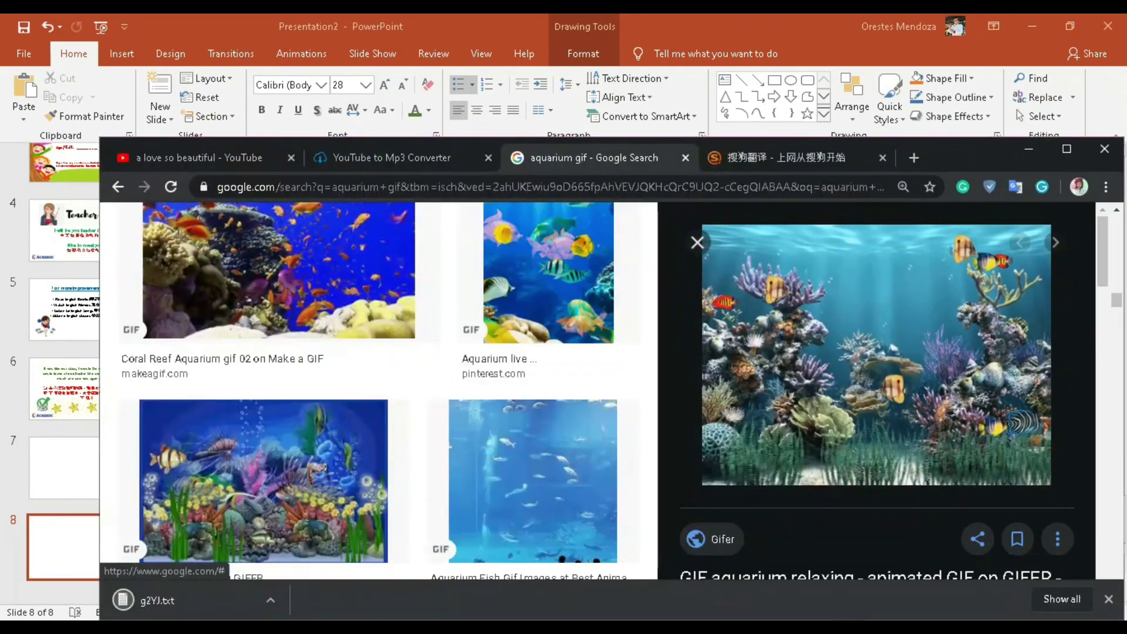
Search for 'rose petals falling' GIFs and preview several falling-petal results.
scroll(587, 381, "up", 10)
double_click(279, 240)
type("rose petal gif")
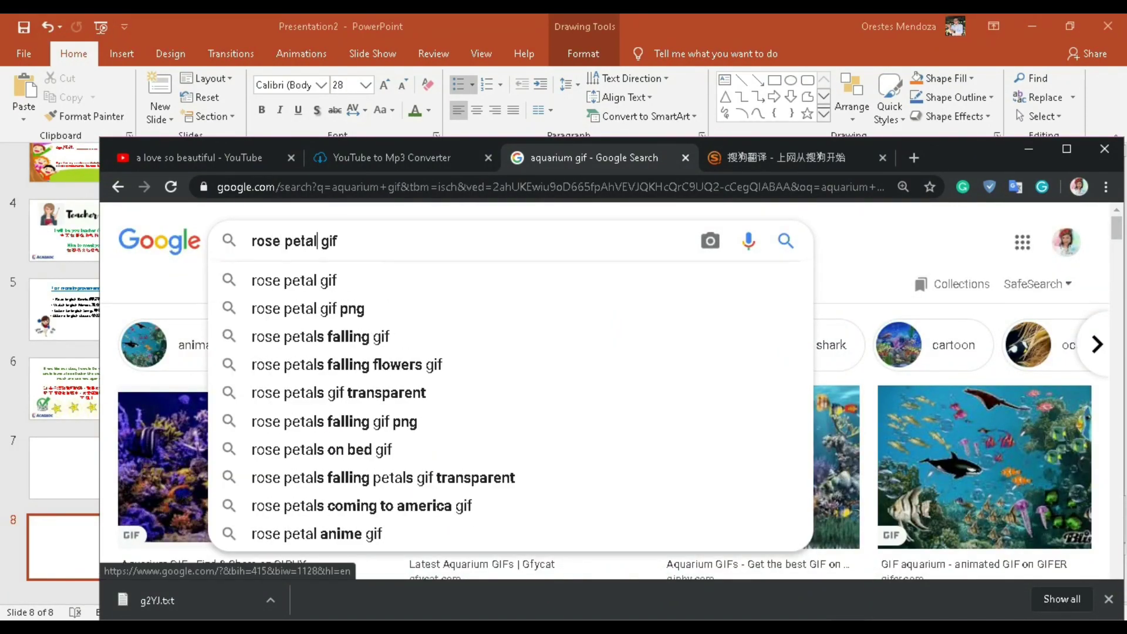
type("s falling")
key("Return")
scroll(605, 388, "down", 4)
scroll(379, 435, "down", 3)
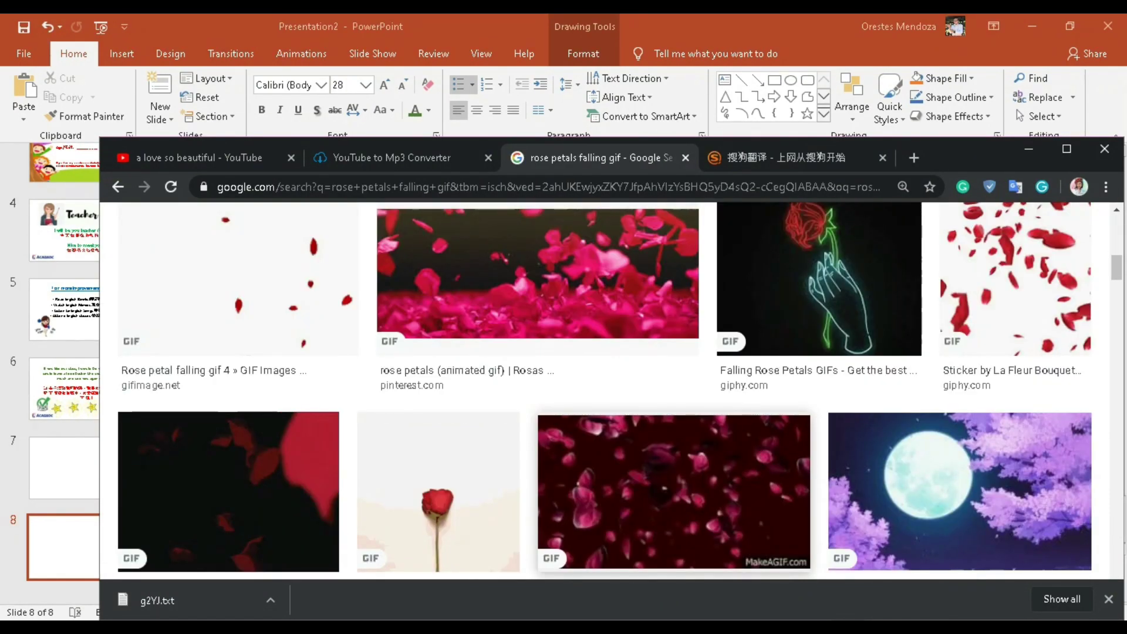
scroll(379, 434, "down", 5)
left_click(378, 435)
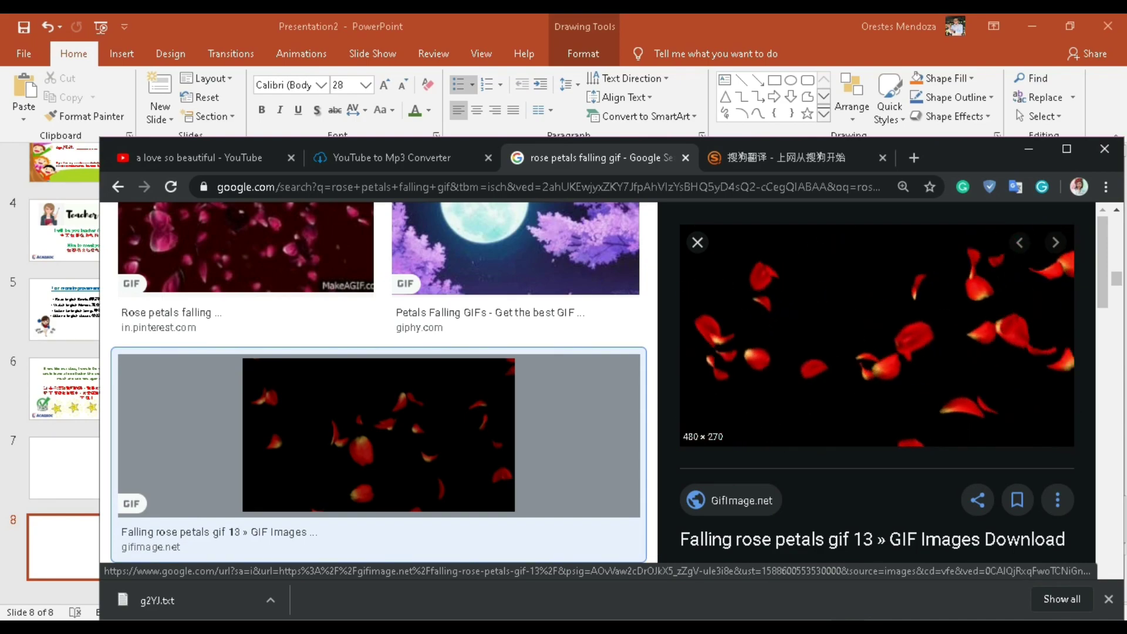
scroll(374, 391, "down", 5)
scroll(378, 388, "down", 5)
left_click(491, 252)
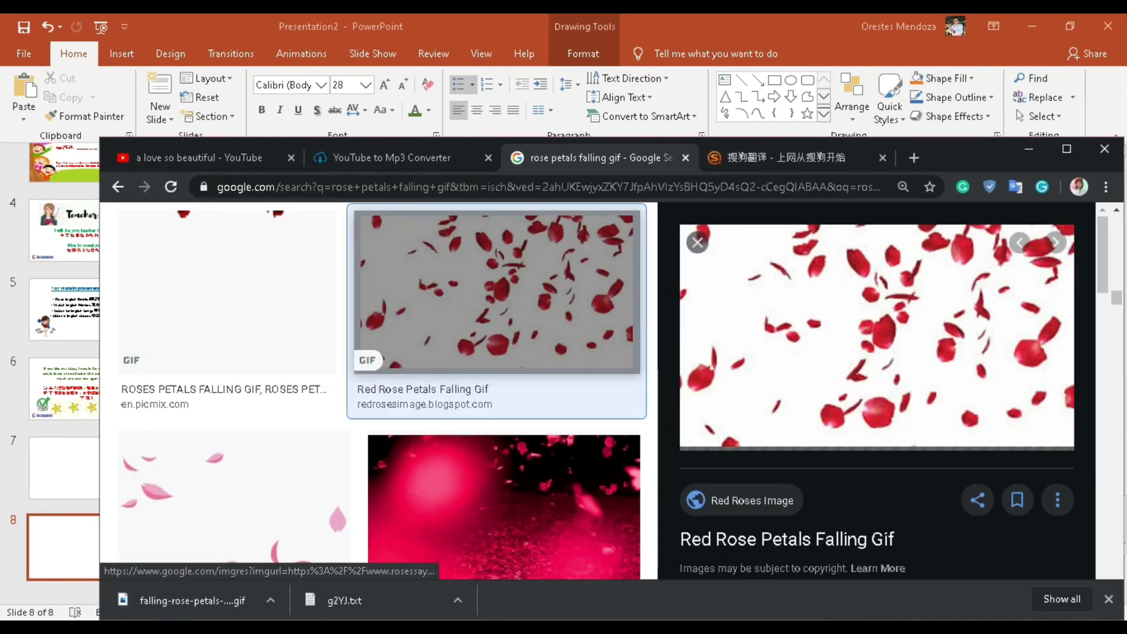
left_click(504, 434)
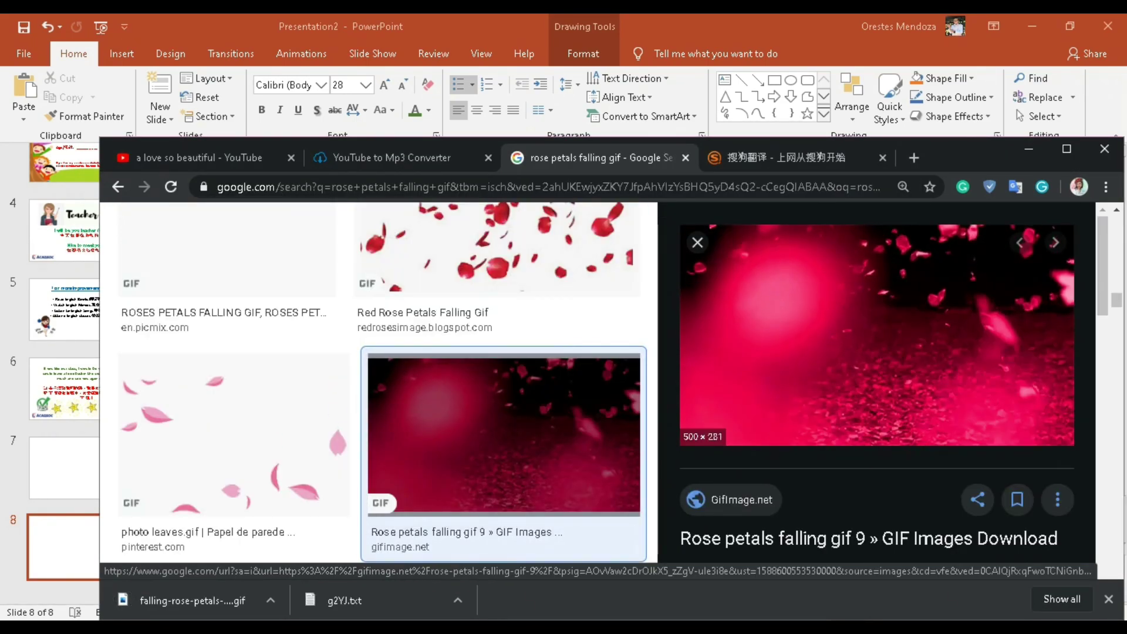
Open the transparent Rose Petals PNG preview in a new tab.
scroll(376, 411, "down", 3)
scroll(376, 411, "down", 3)
scroll(253, 411, "up", 5)
left_click(253, 452)
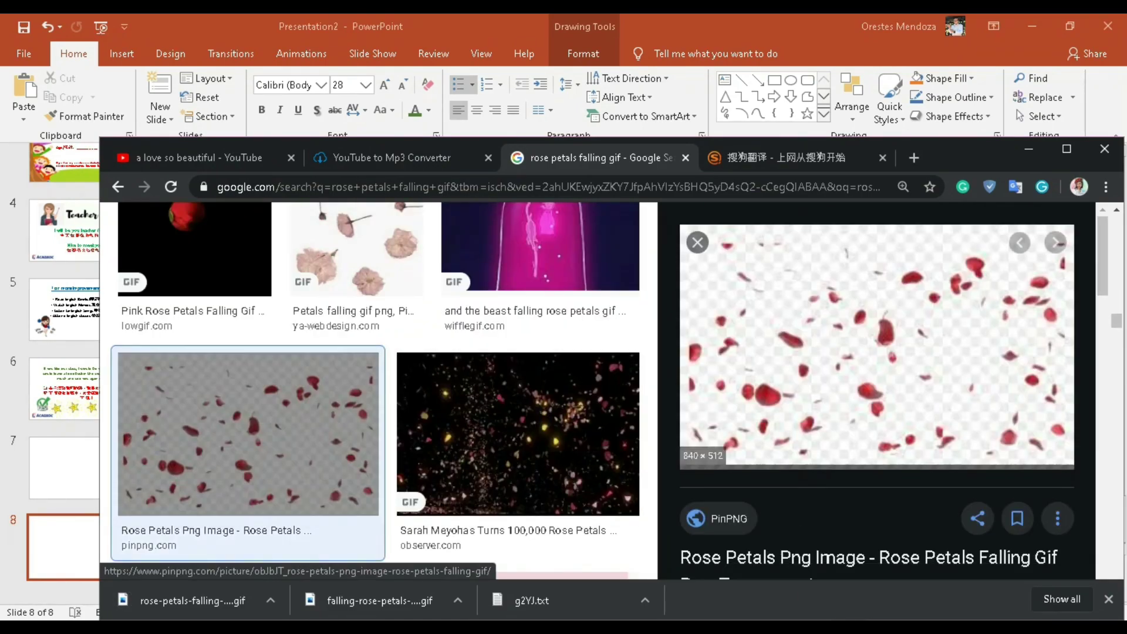
right_click(899, 339)
left_click(940, 463)
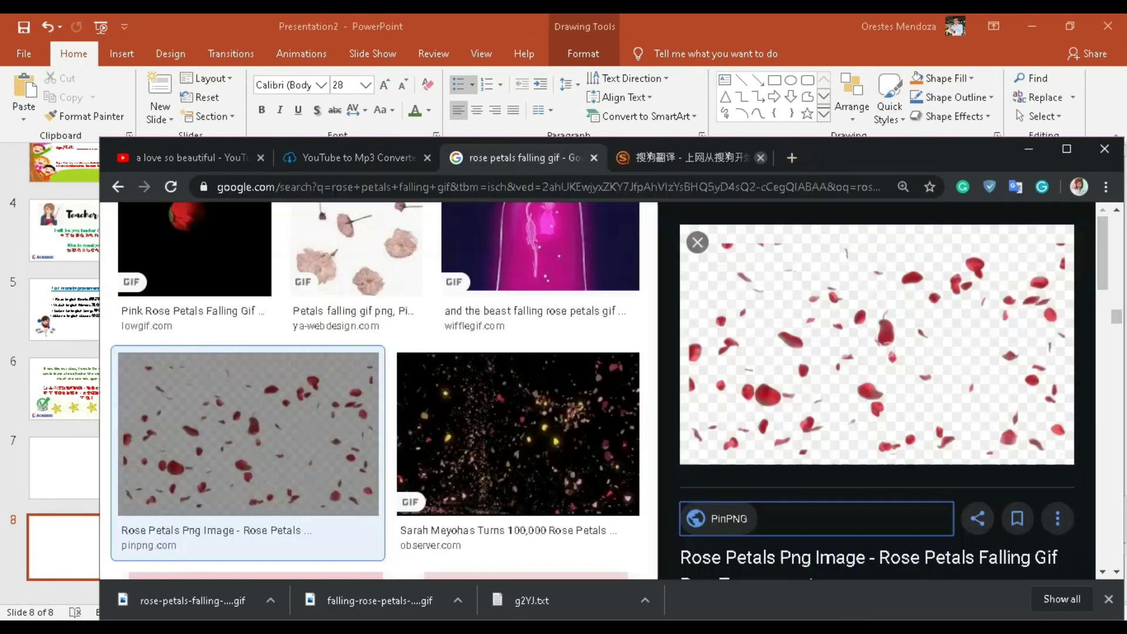
scroll(878, 382, "down", 3)
scroll(877, 382, "down", 4)
scroll(877, 381, "down", 3)
scroll(878, 381, "down", 3)
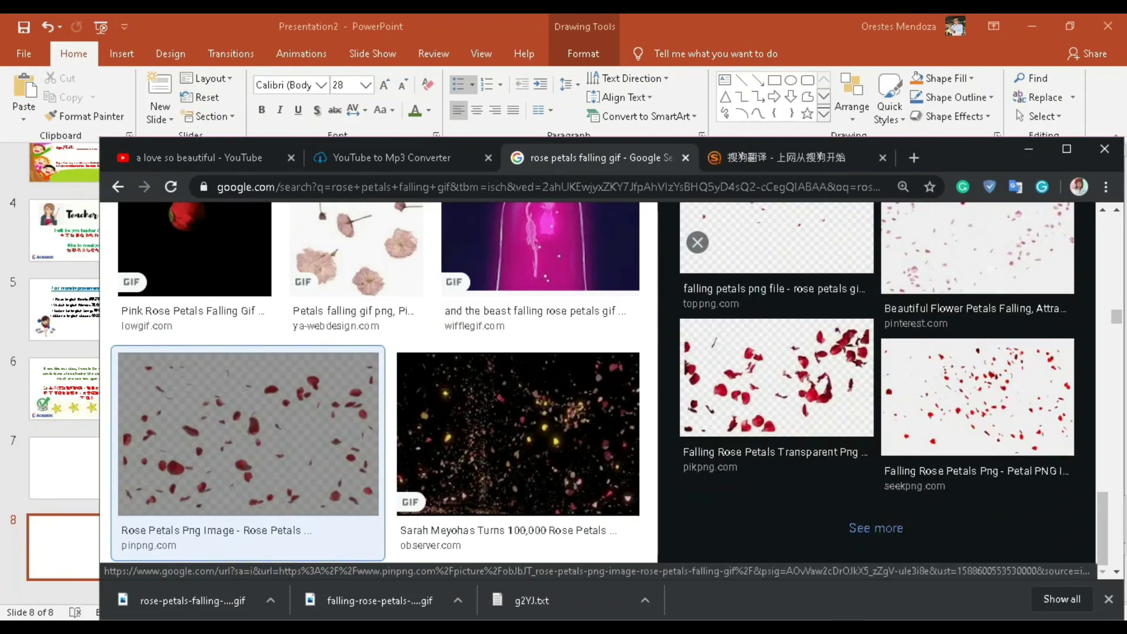
Minimize Chrome, return to slide 8 and switch to the Notepad notes.
left_click(1028, 149)
left_click(587, 217)
key("alt+Tab")
Select the closing feedback paragraph in the Notepad notes, then switch to ClassIn.
scroll(176, 234, "down", 4)
left_click_drag(7, 323, 211, 398)
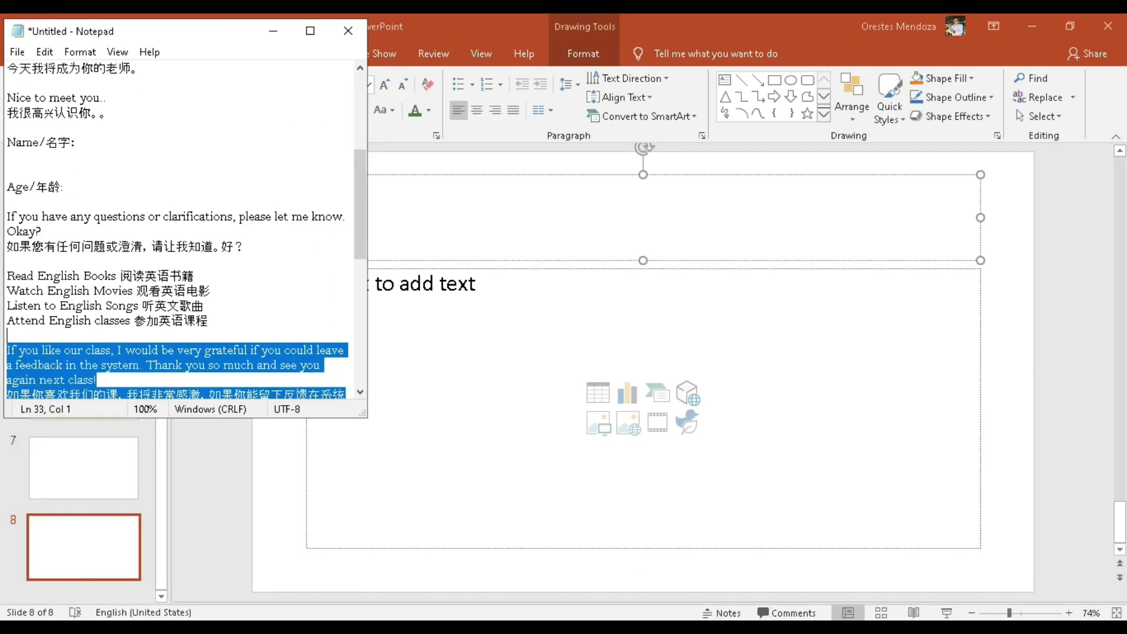
scroll(176, 235, "down", 5)
scroll(176, 235, "up", 5)
scroll(177, 235, "down", 5)
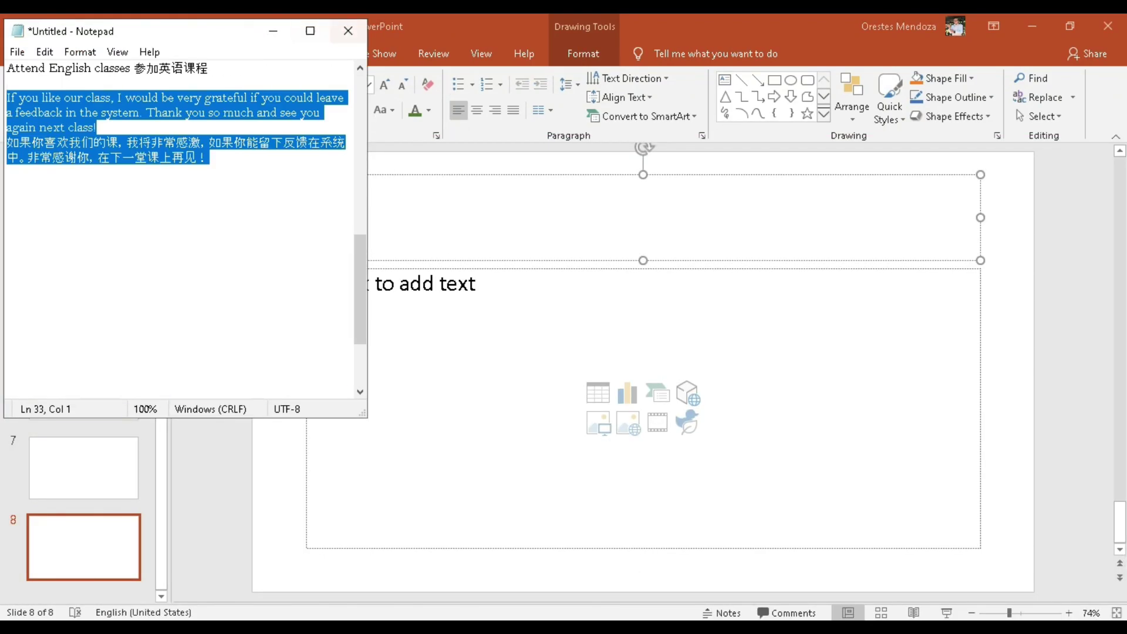
key("alt+Tab")
key("alt+Tab")
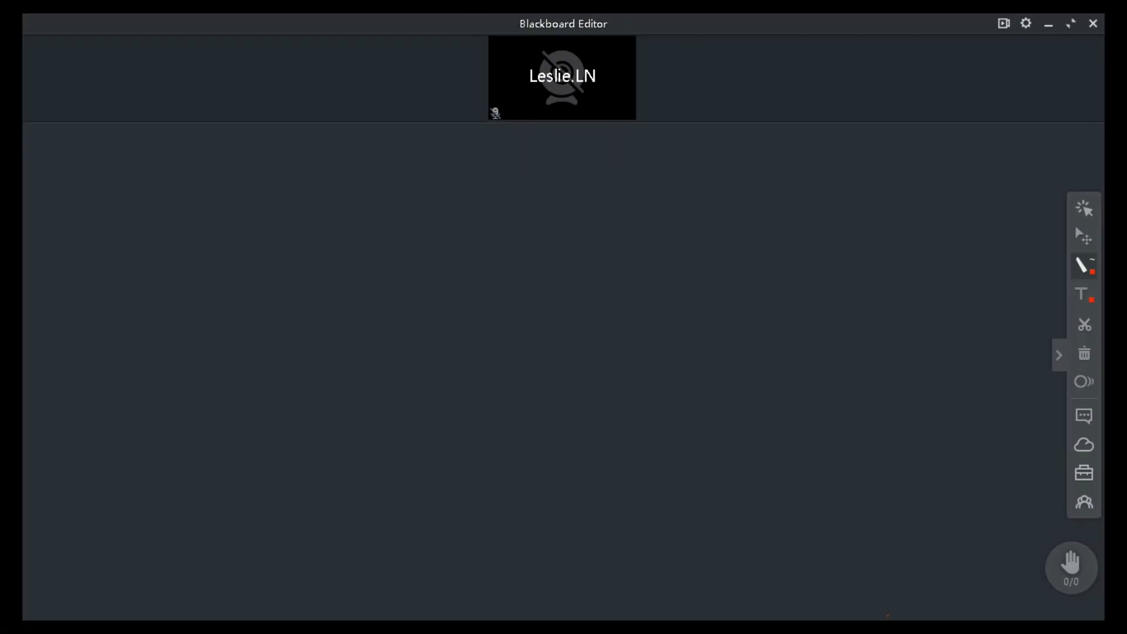
Open the flower and butterfly class-start presentation from the cloud disk's Intro folder.
left_click(1085, 446)
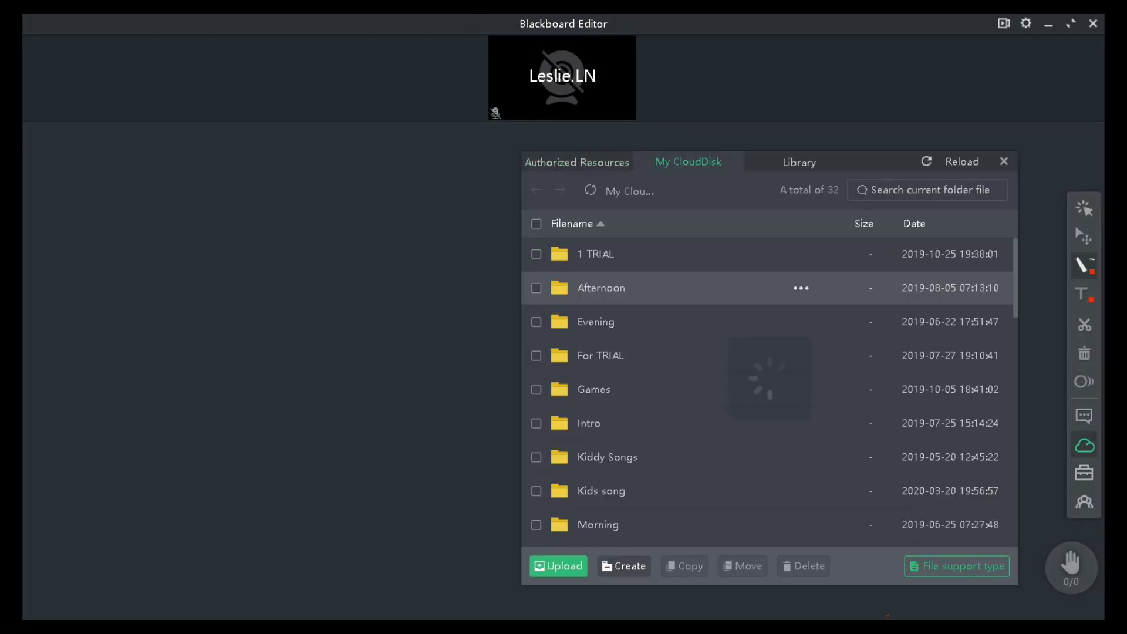
double_click(587, 423)
left_click(646, 408)
type("We will start the class on time. Please wait.")
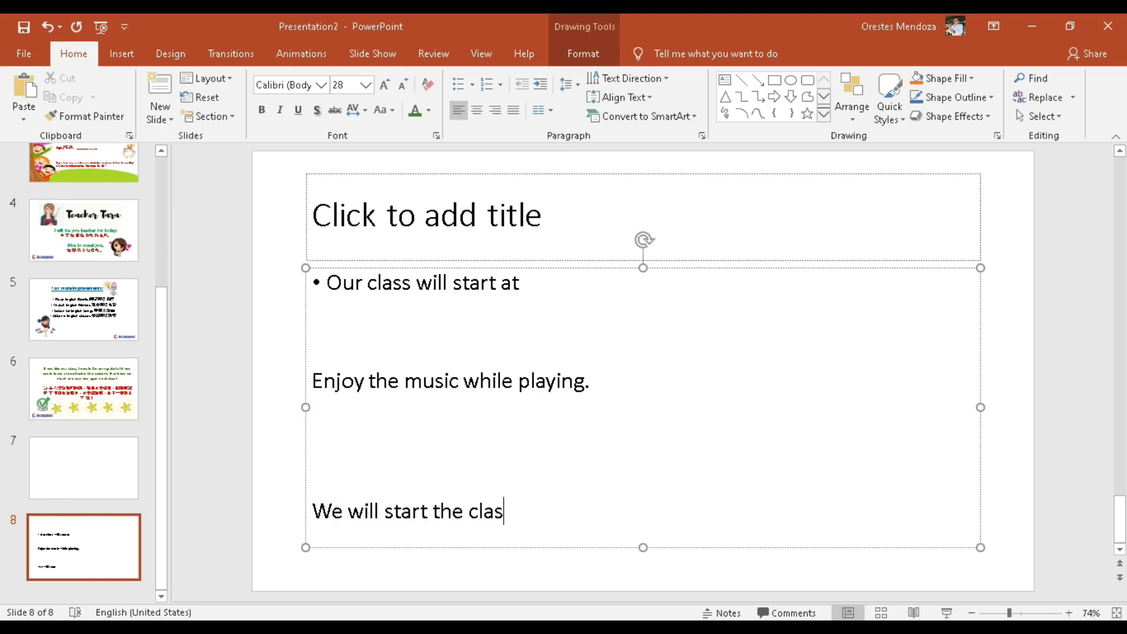
Delete slide 8's empty title placeholder and remove the bullets from the body text.
key("Escape")
key("Tab")
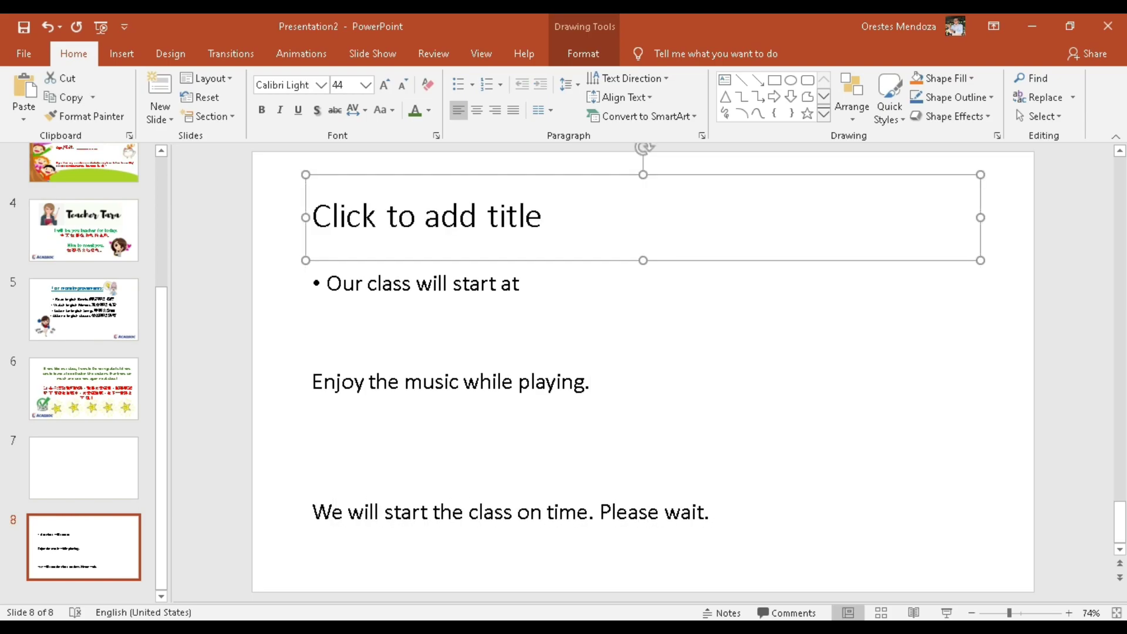
key("Delete")
key("ctrl+a")
key("ctrl+a")
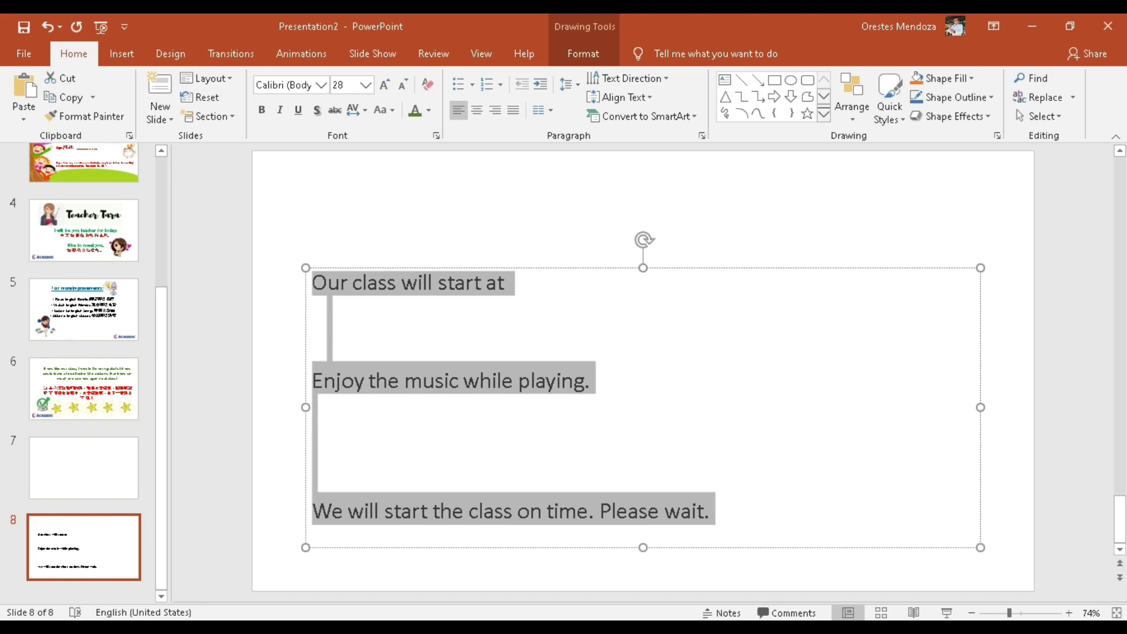
Make the body text bold and give it a new font colour.
key("ctrl+b")
left_click(428, 110)
left_click(417, 151)
left_click(429, 109)
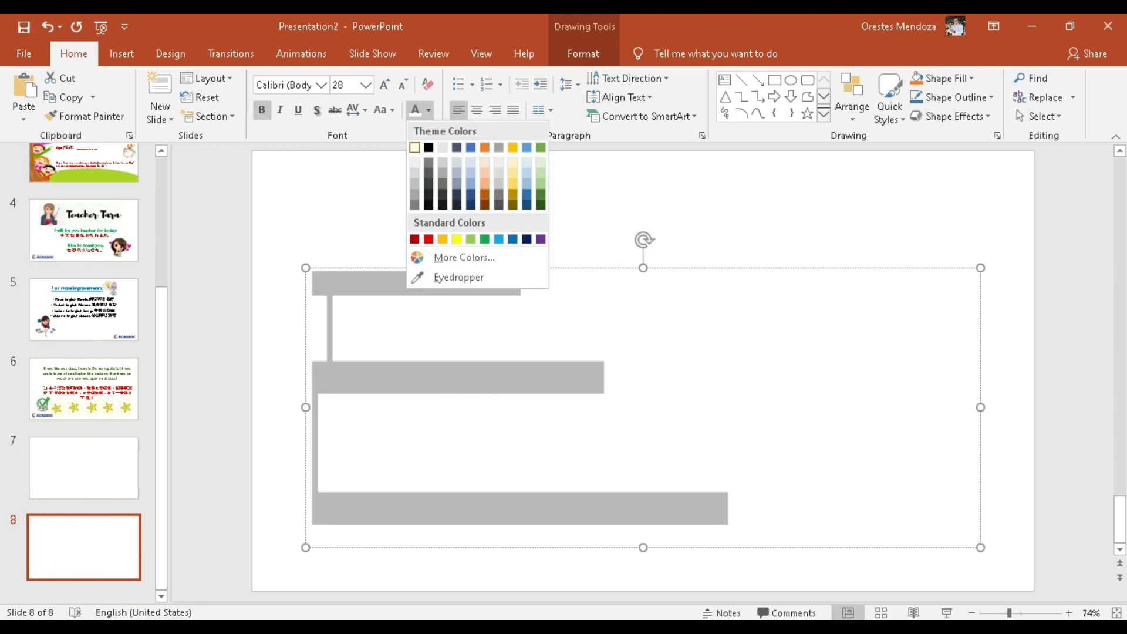
Insert the falling rose petals picture, stretch it over the slide and place it behind the text.
left_click(431, 151)
left_click(121, 54)
left_click(118, 100)
left_click(151, 158)
double_click(202, 171)
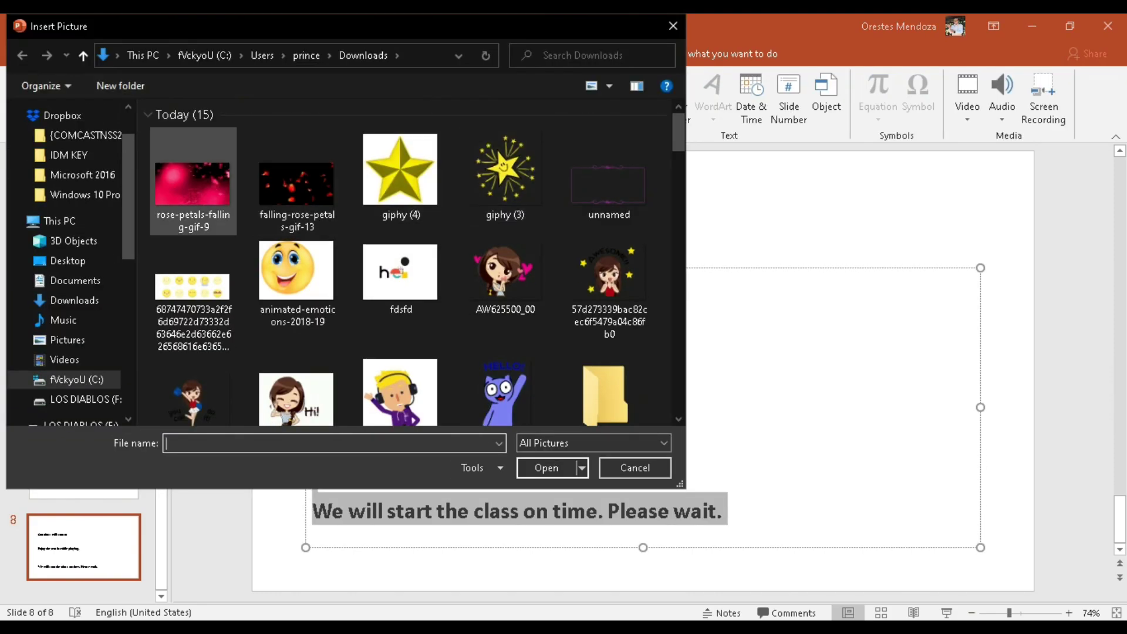
left_click_drag(558, 324, 1034, 590)
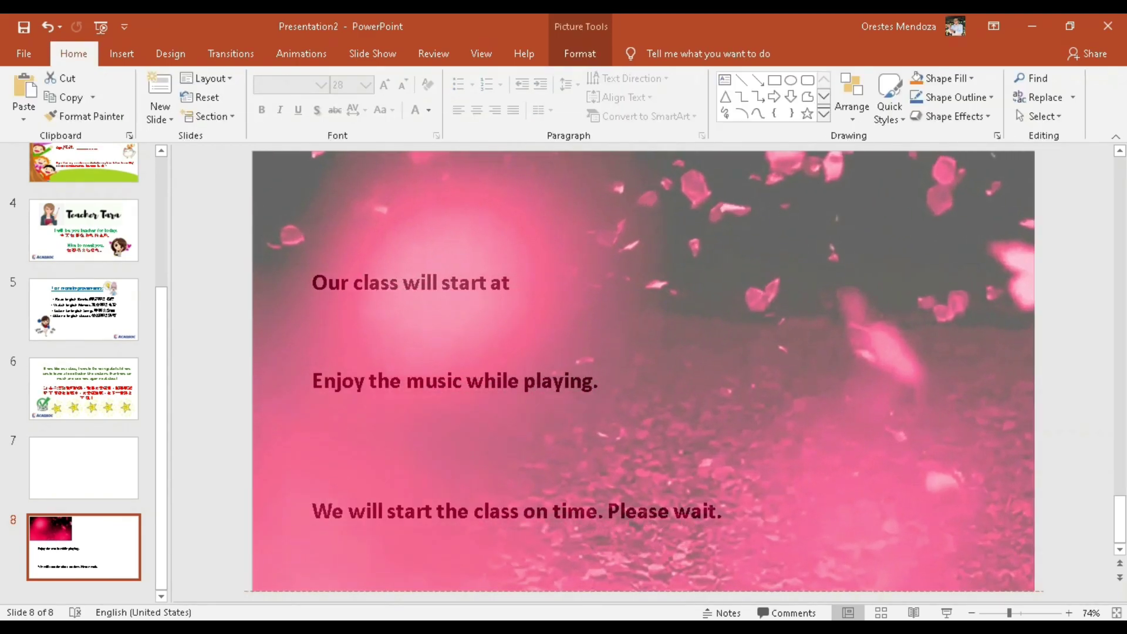
left_click(553, 381)
Set all three waiting lines to the Adobe Gothic font.
triple_click(411, 283)
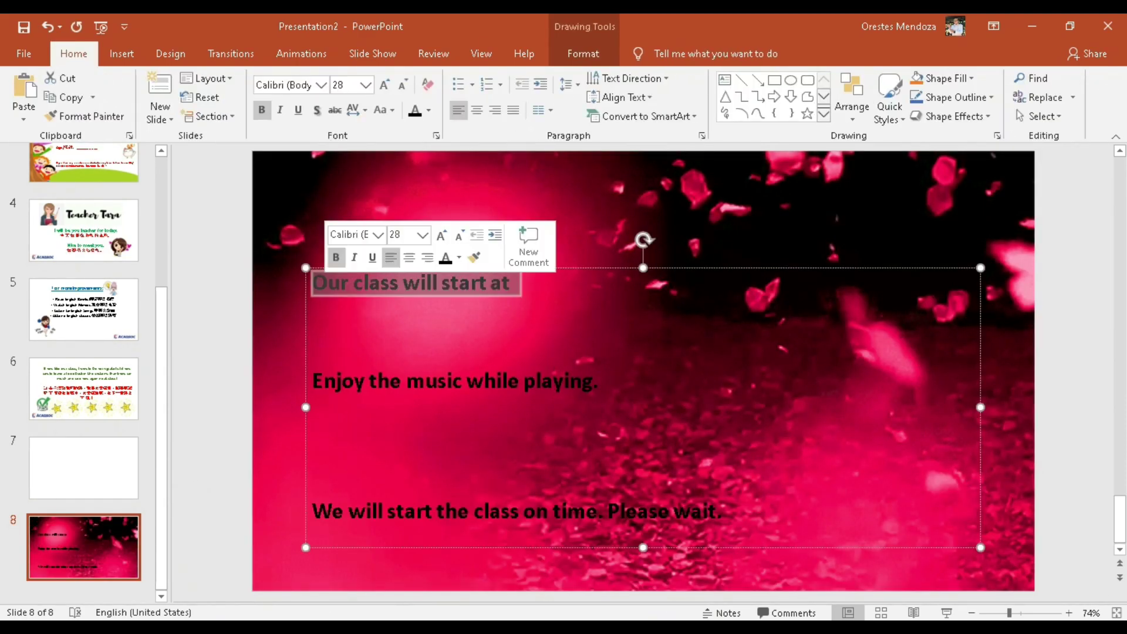
left_click(321, 85)
left_click(352, 235)
triple_click(455, 380)
left_click(321, 85)
left_click(352, 235)
triple_click(516, 510)
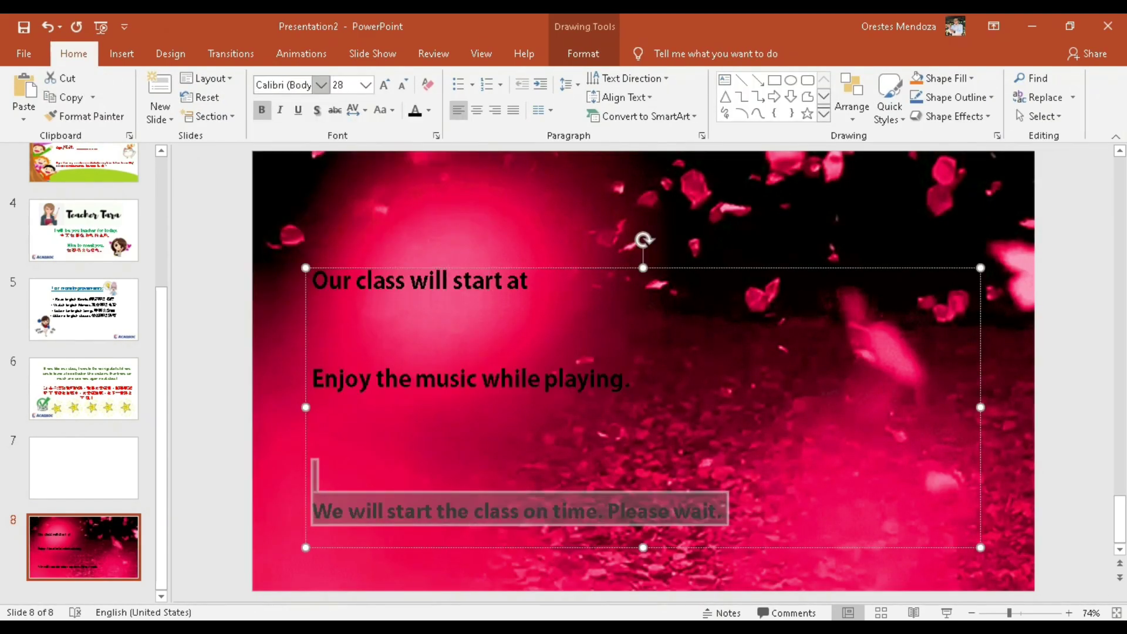
left_click(321, 84)
left_click(352, 235)
left_click(631, 380)
Enlarge the first line, color the first two lines yellow and the third line white.
triple_click(411, 280)
left_click(428, 109)
left_click(463, 235)
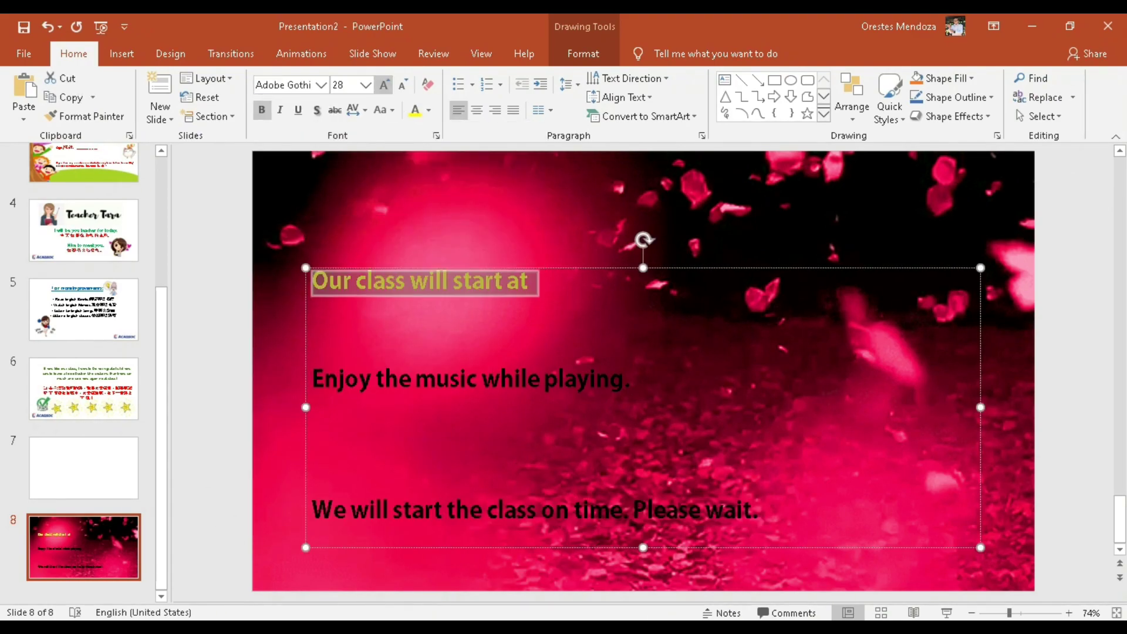
left_click(385, 84)
left_click(385, 85)
triple_click(469, 392)
left_click(415, 109)
left_click_drag(758, 523, 311, 522)
left_click(428, 109)
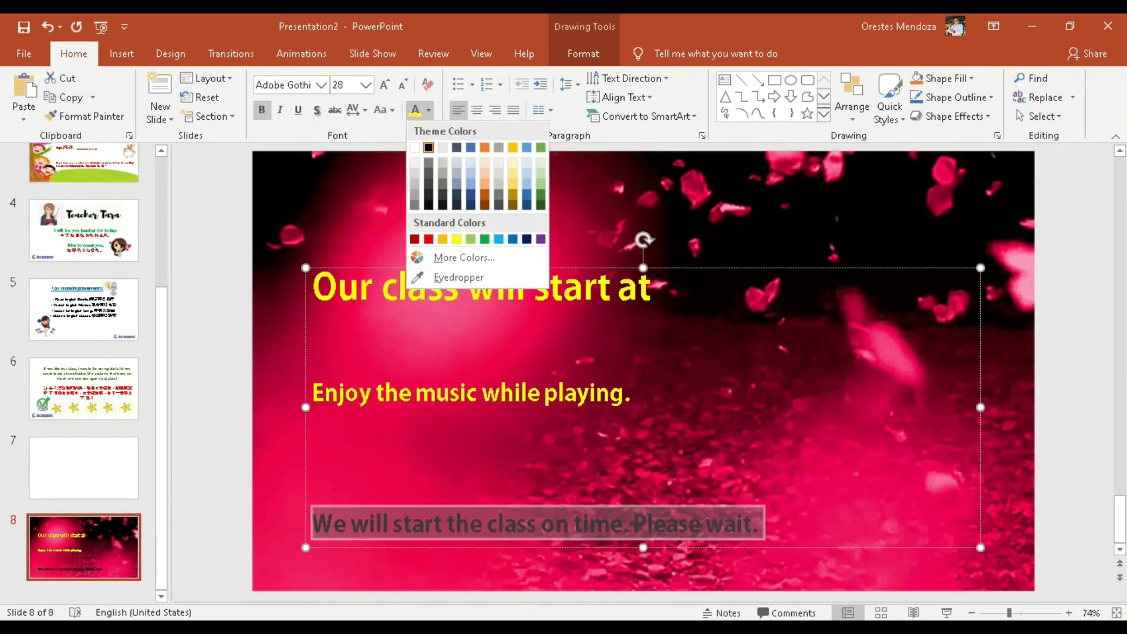
left_click(421, 137)
Move the text box higher and draw a rectangle to the right of the first line.
left_click_drag(644, 547, 638, 492)
left_click(320, 305)
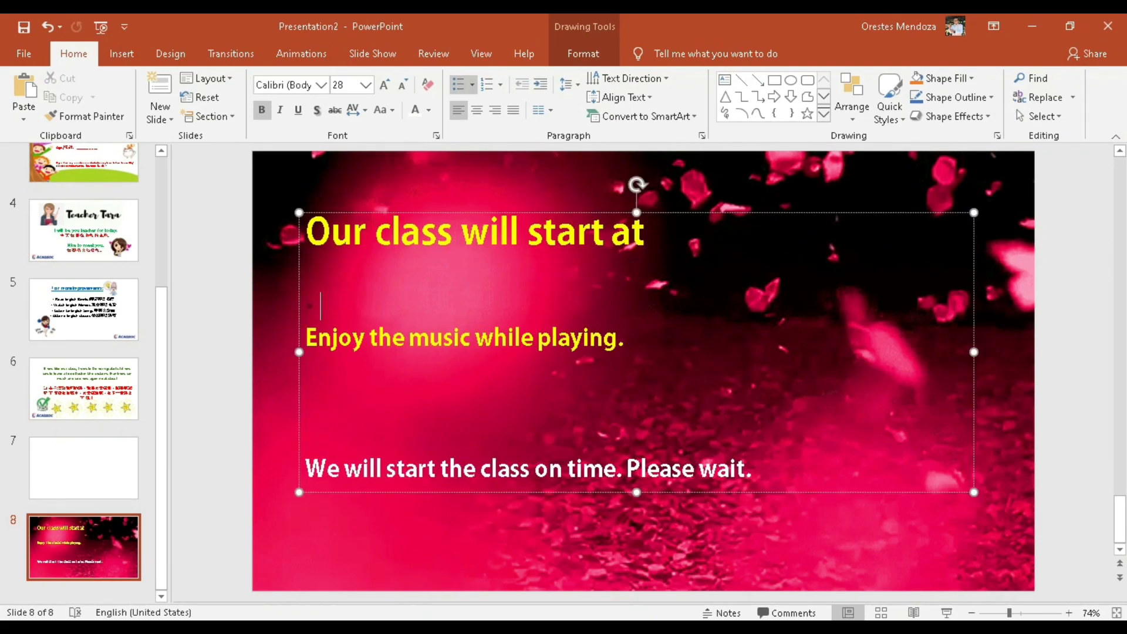
left_click(774, 80)
left_click_drag(694, 211, 891, 280)
Nudge the rectangle beside the title line and insert the girl cartoon at bottom-right.
left_click_drag(792, 245, 778, 227)
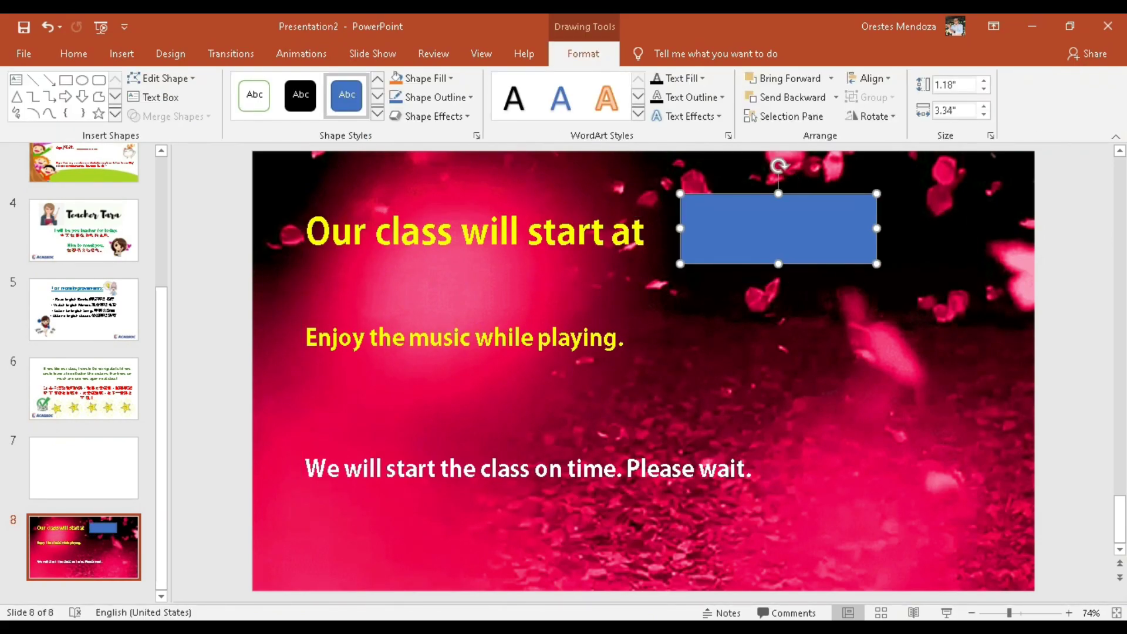
left_click(528, 382)
left_click(121, 53)
left_click(121, 97)
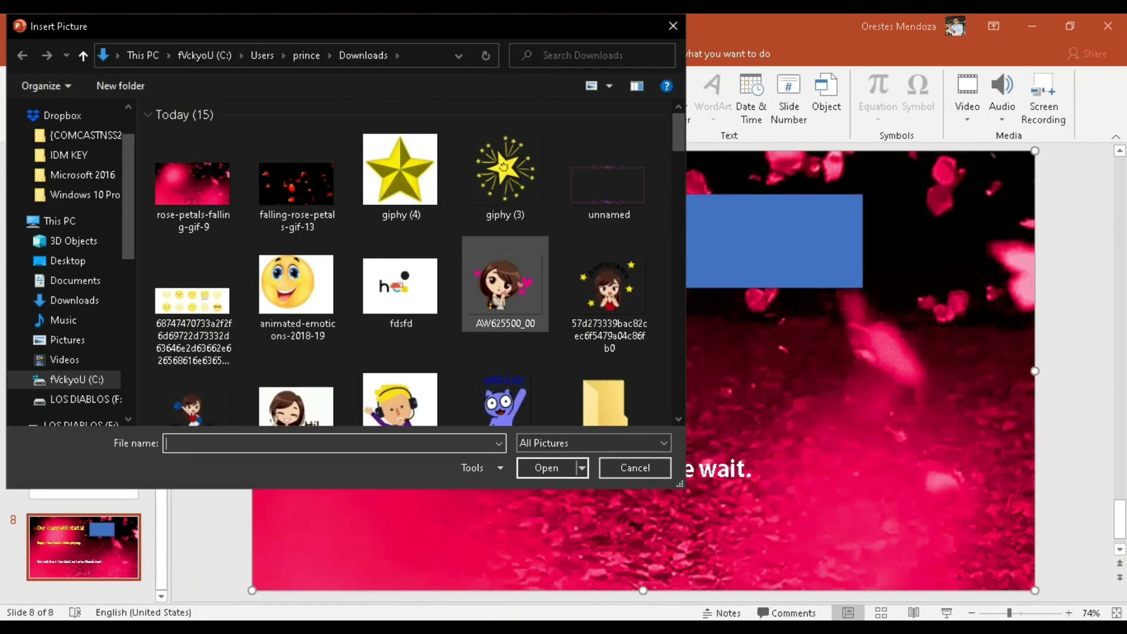
scroll(411, 264, "down", 1)
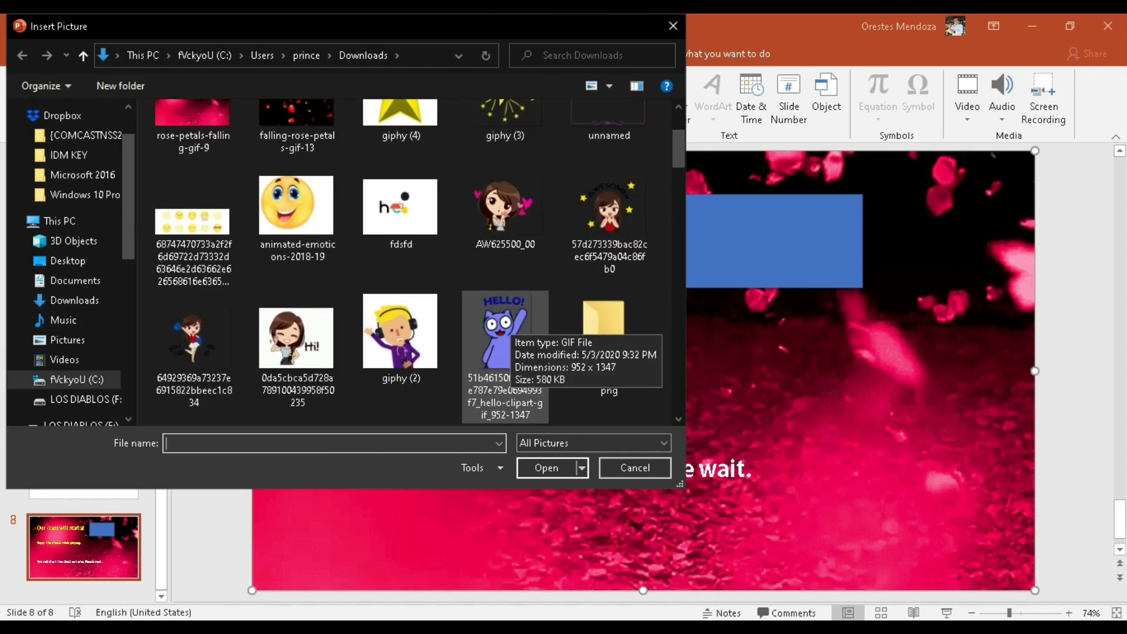
scroll(504, 353, "down", 5)
scroll(411, 265, "down", 3)
left_click(516, 214)
left_click(547, 468)
left_click_drag(652, 372, 931, 475)
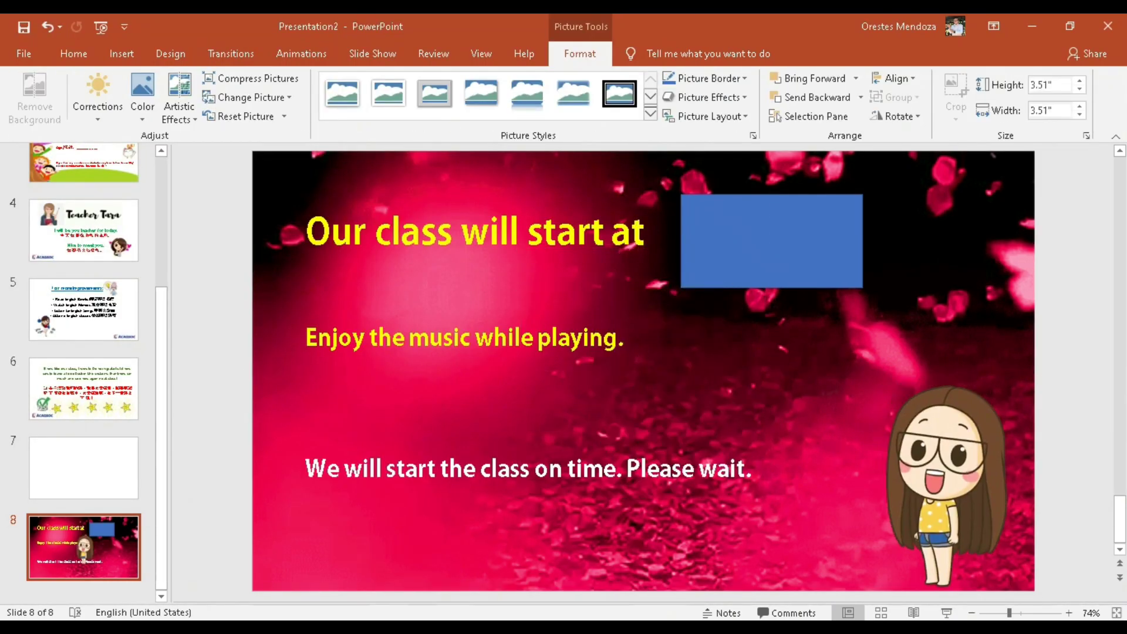
Insert the music file from this PC as an audio icon.
left_click(306, 403)
left_click(122, 53)
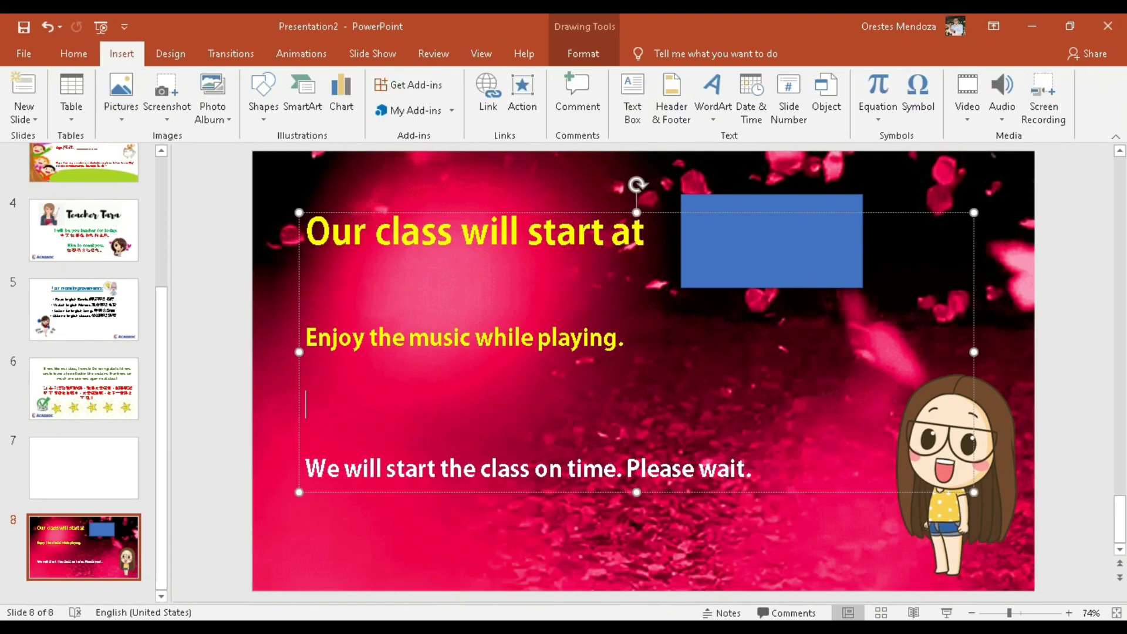
left_click(1002, 97)
left_click(1031, 136)
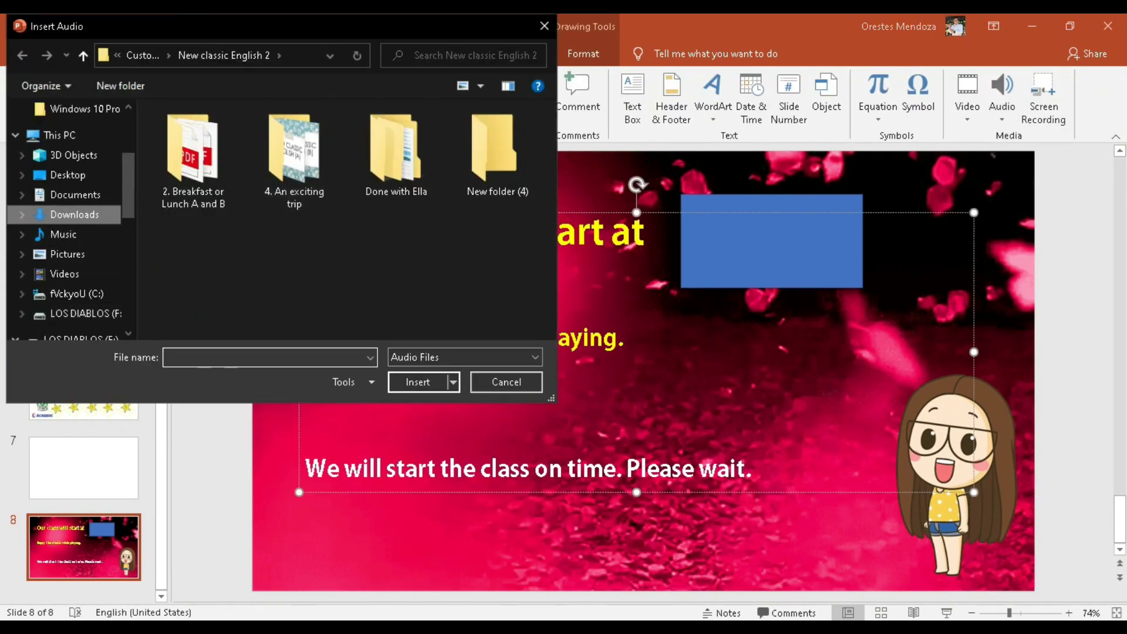
left_click(417, 381)
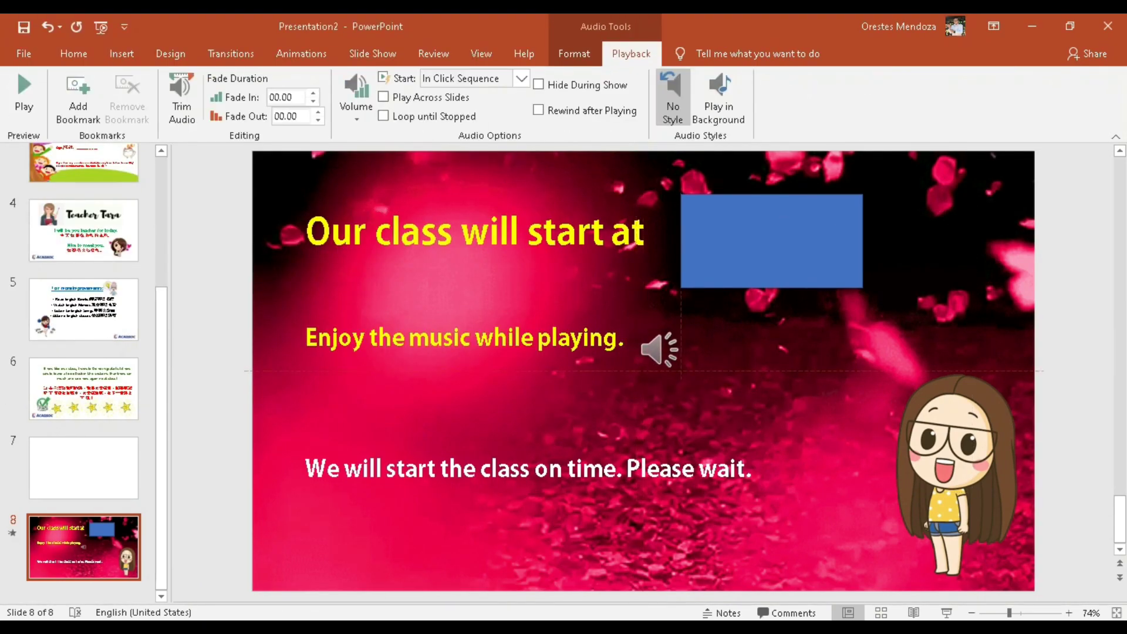
left_click(587, 411)
Insert the Ok cartoon sticker and place it between the second and third lines.
left_click(121, 53)
left_click(121, 97)
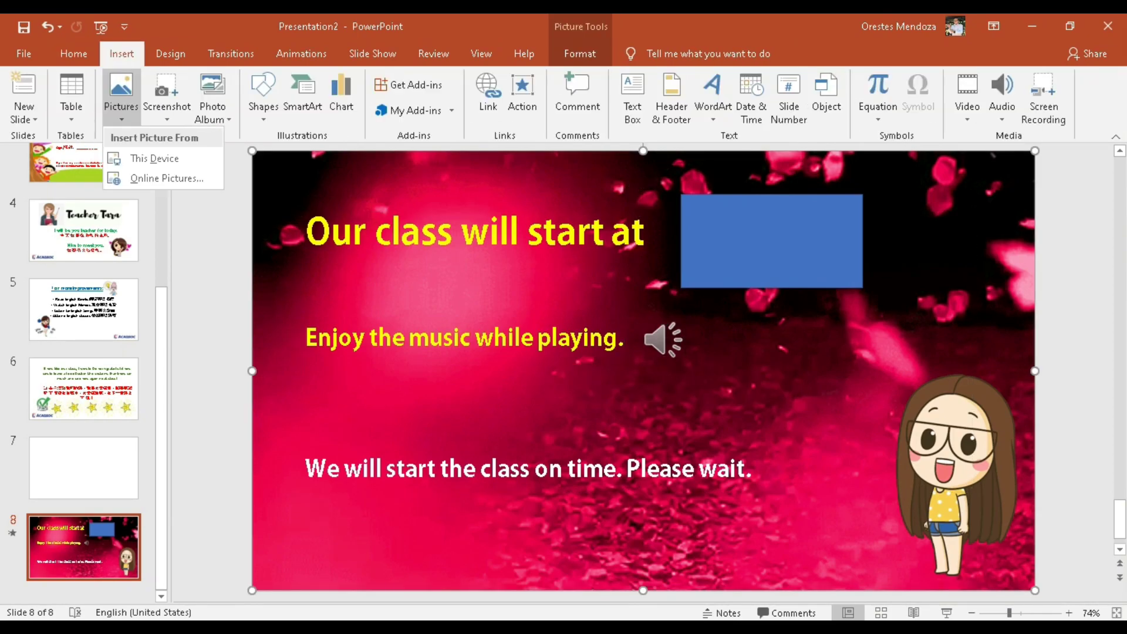
left_click(141, 156)
scroll(505, 294, "down", 3)
scroll(505, 294, "down", 3)
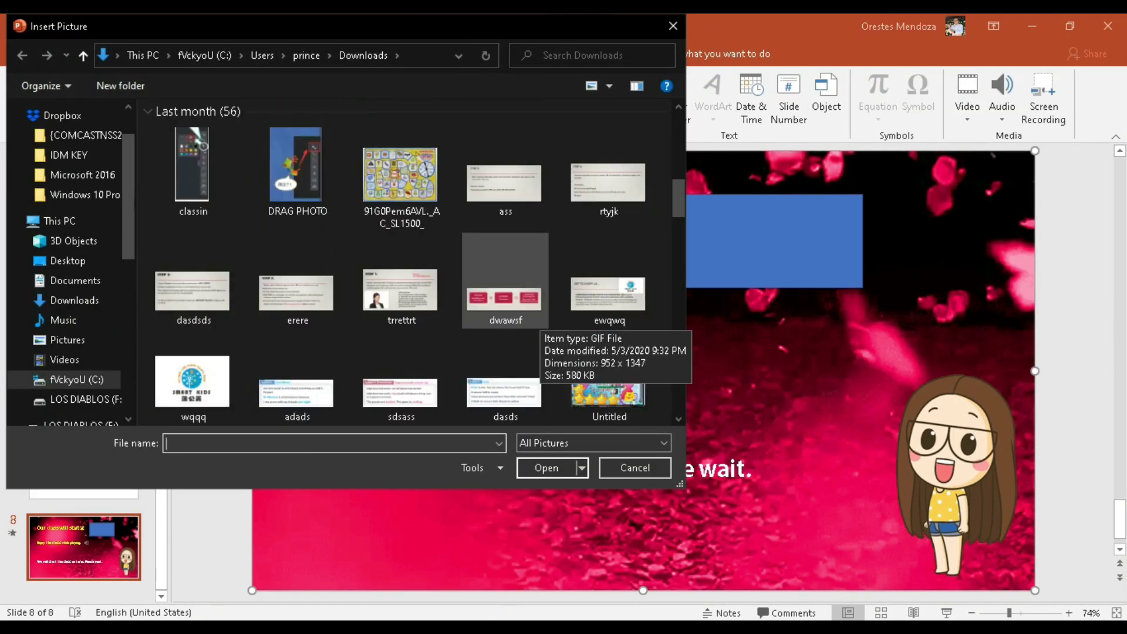
scroll(505, 294, "down", 3)
scroll(411, 293, "down", 2)
scroll(411, 293, "down", 4)
scroll(235, 352, "down", 2)
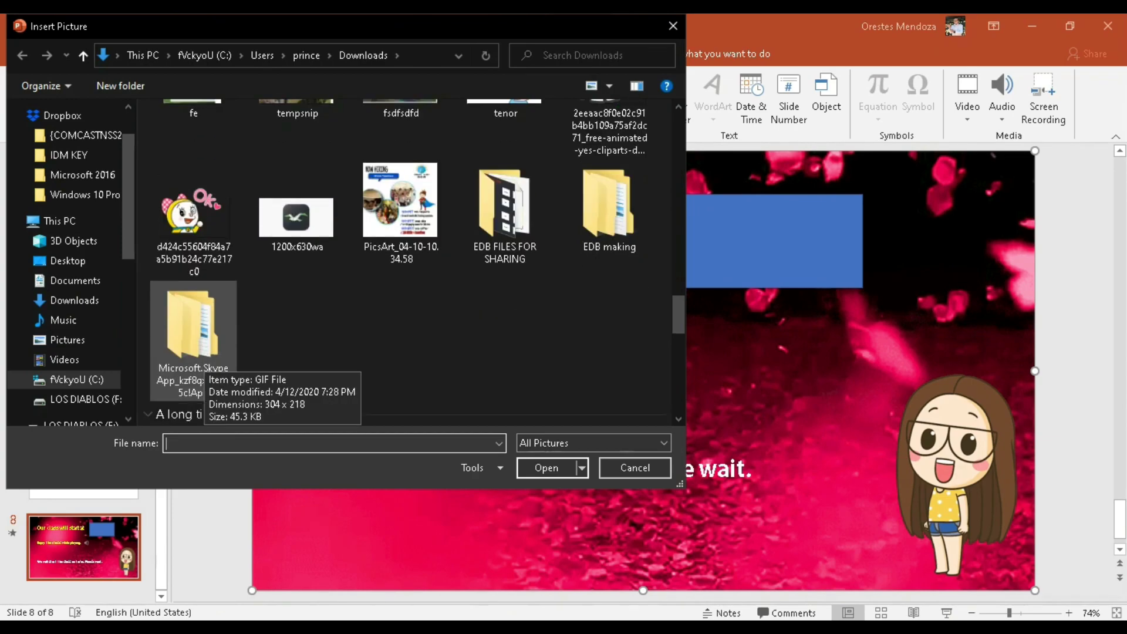
scroll(194, 399, "down", 1)
double_click(193, 286)
mouse_move(643, 368)
left_mouse_down()
mouse_move(767, 397)
mouse_move(594, 377)
mouse_move(489, 403)
left_mouse_up()
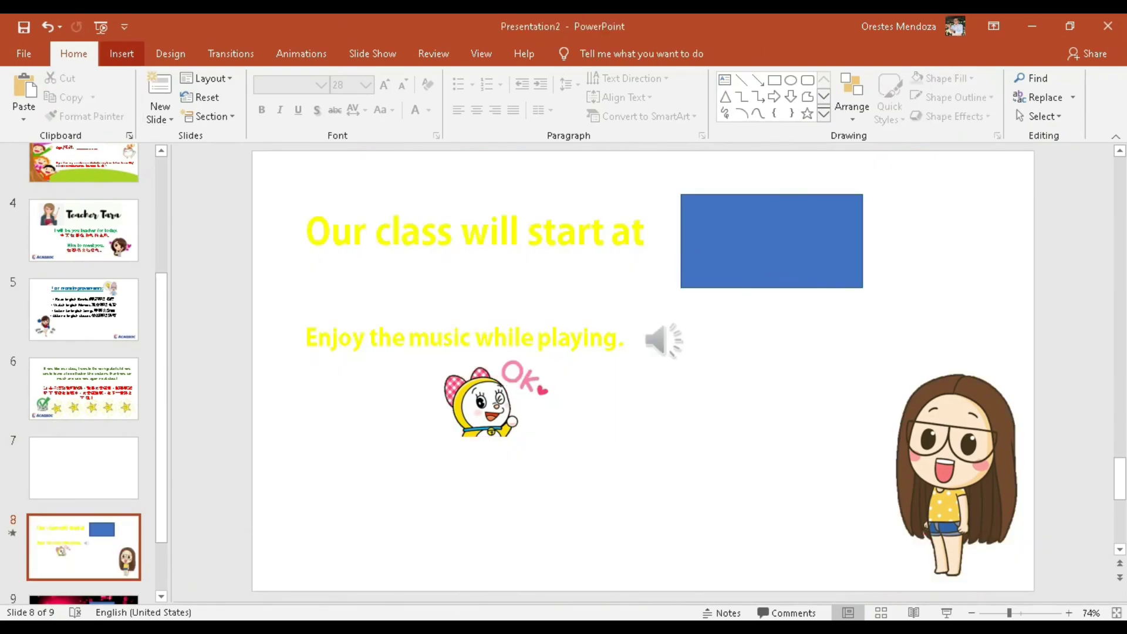
left_click(121, 53)
Insert the dark falling rose petals GIF, stretch it full-slide and send it to the back.
left_click(118, 93)
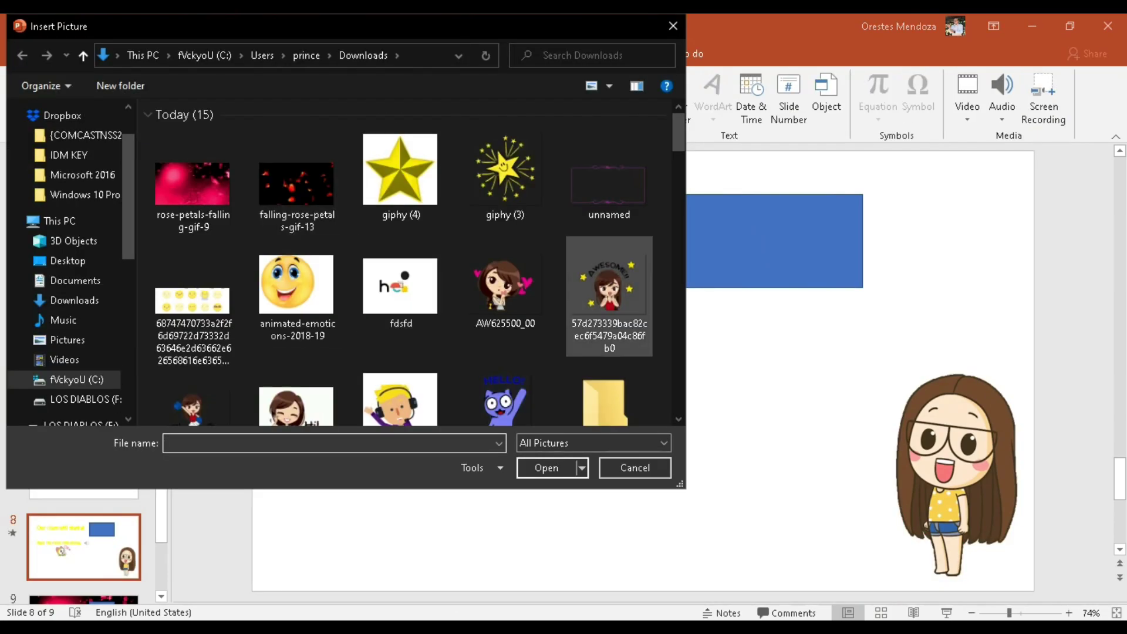
double_click(297, 176)
left_click_drag(643, 370, 399, 234)
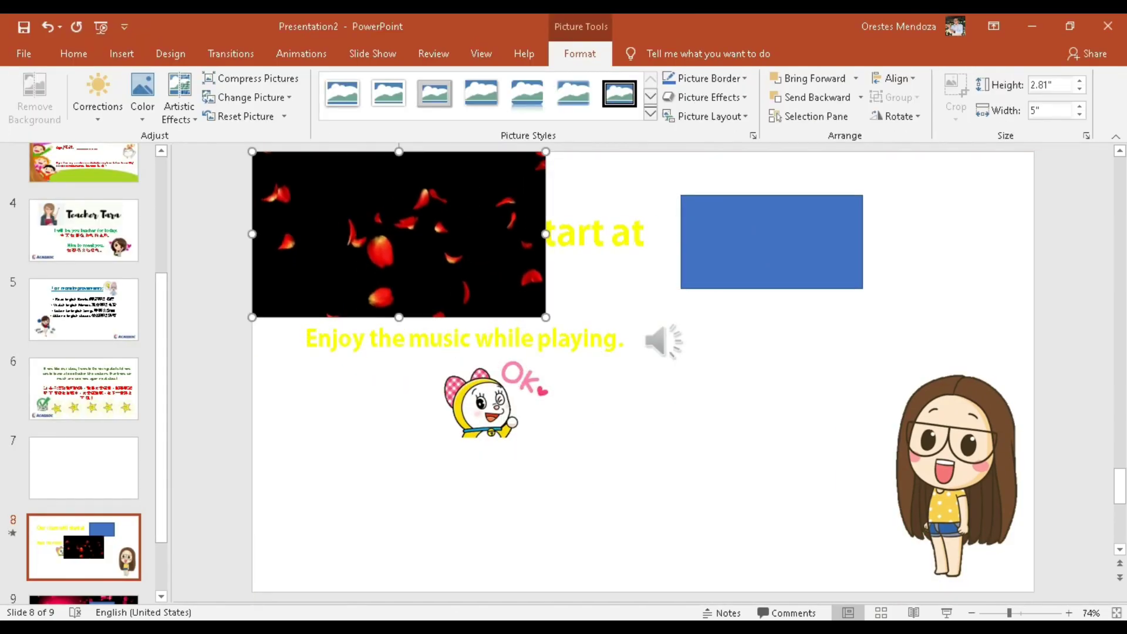
left_click_drag(546, 316, 1034, 590)
left_click(810, 97)
left_click(810, 97)
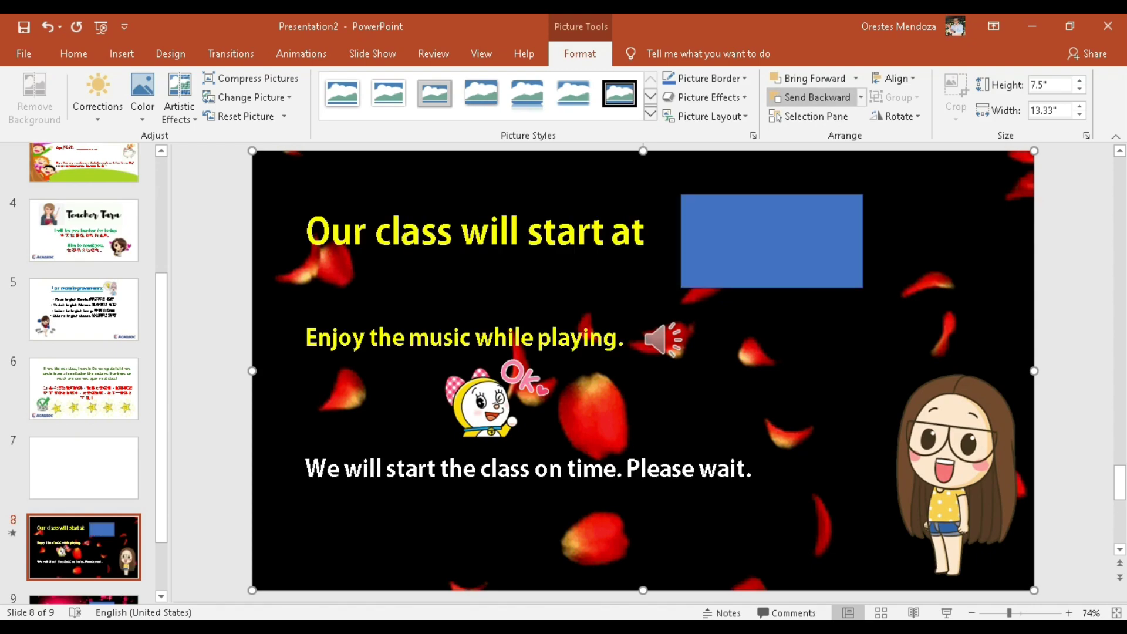
Give the blue rectangle a yellow shape style and save the presentation.
left_click(796, 238)
left_click(889, 106)
left_click(994, 231)
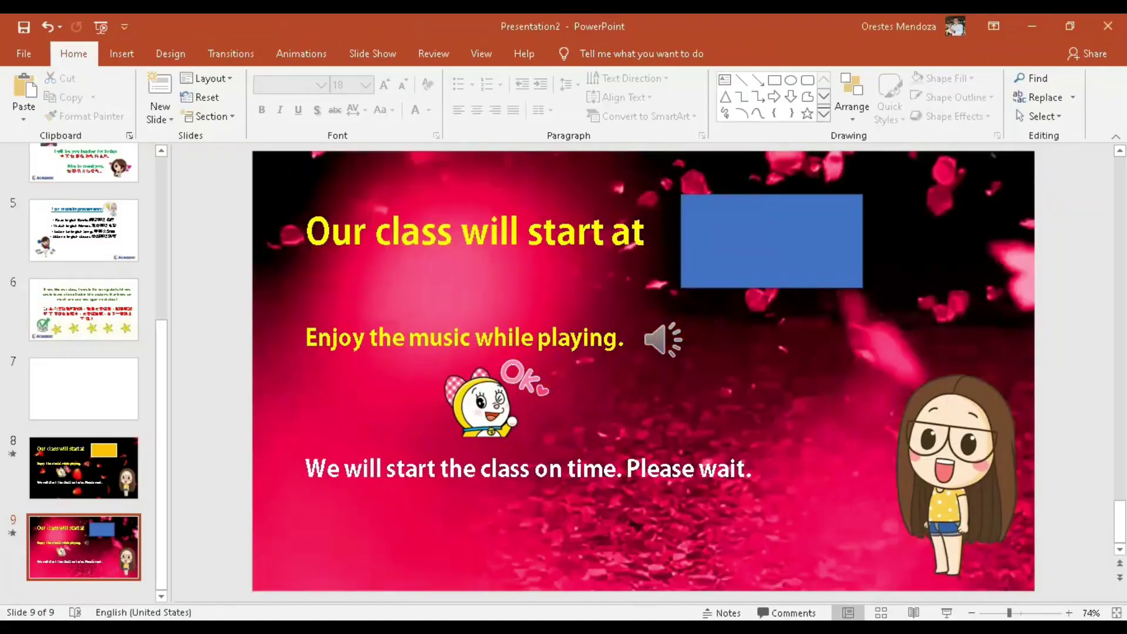
key("ctrl+s")
Save the deck as Trial 1 in the user's folder and upload Trial 1.pptx to ClassIn's cloud disk.
left_click(441, 403)
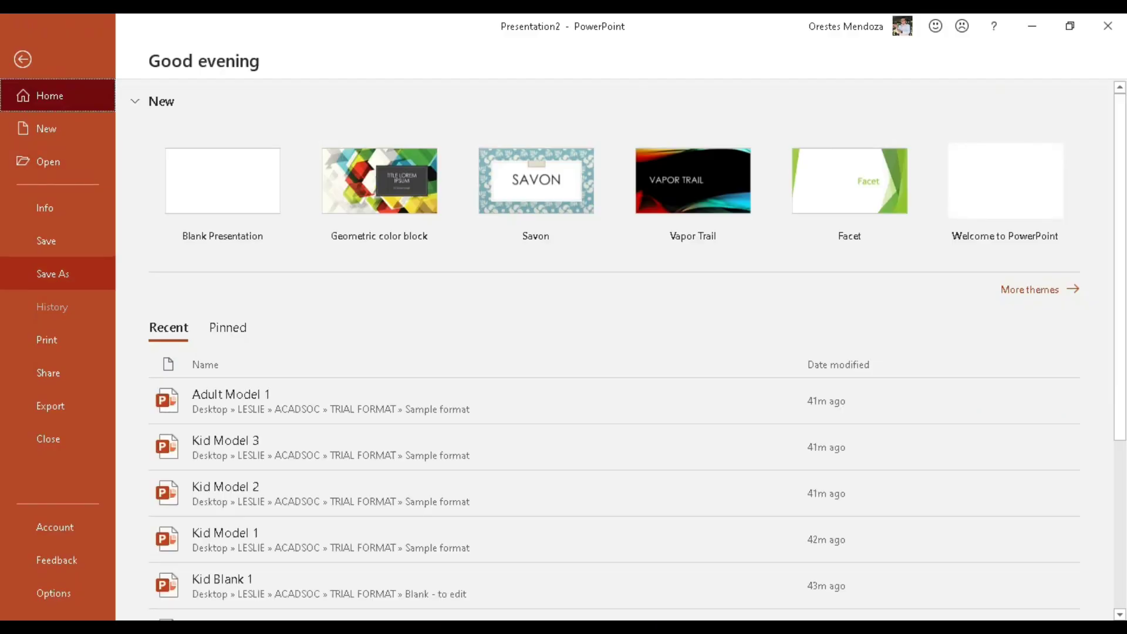
left_click(502, 382)
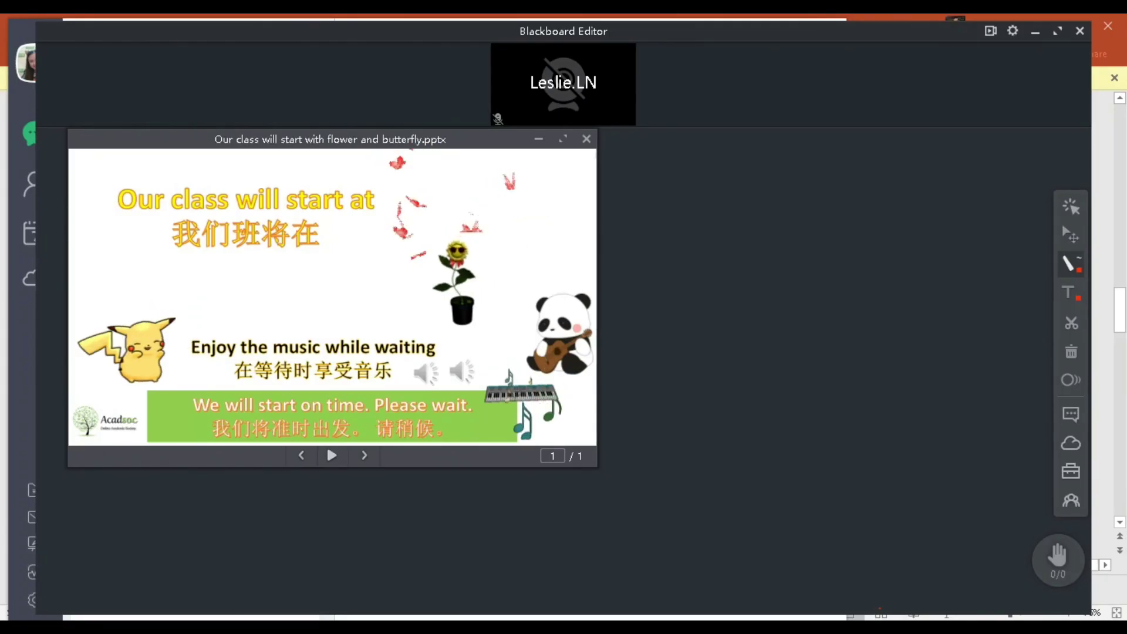
left_click(1071, 443)
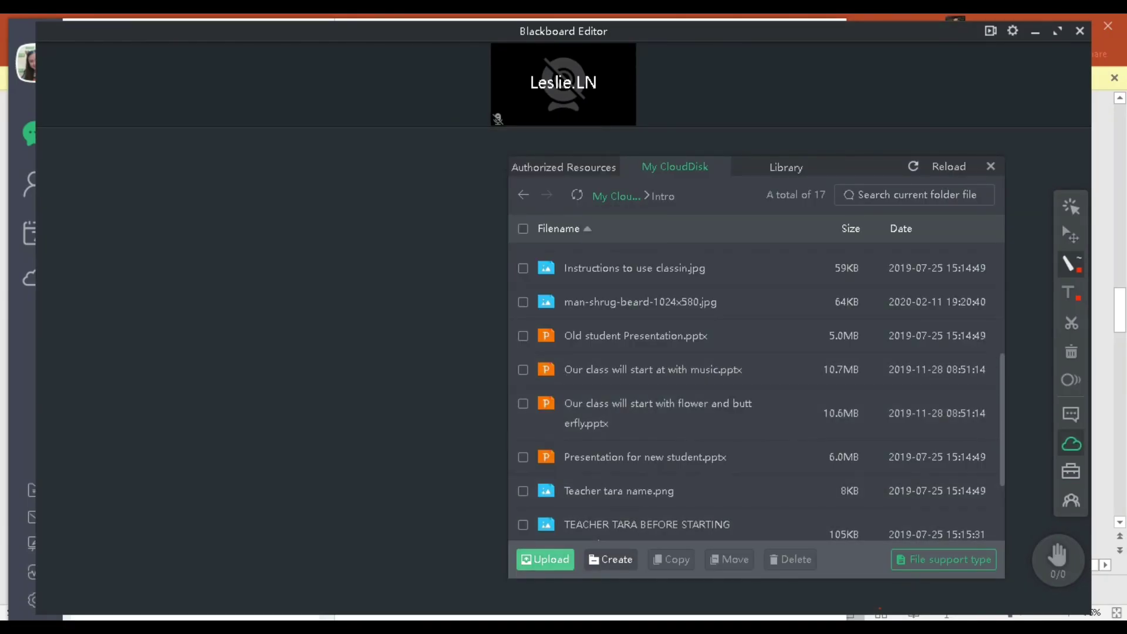
left_click(545, 559)
scroll(558, 294, "up", 1)
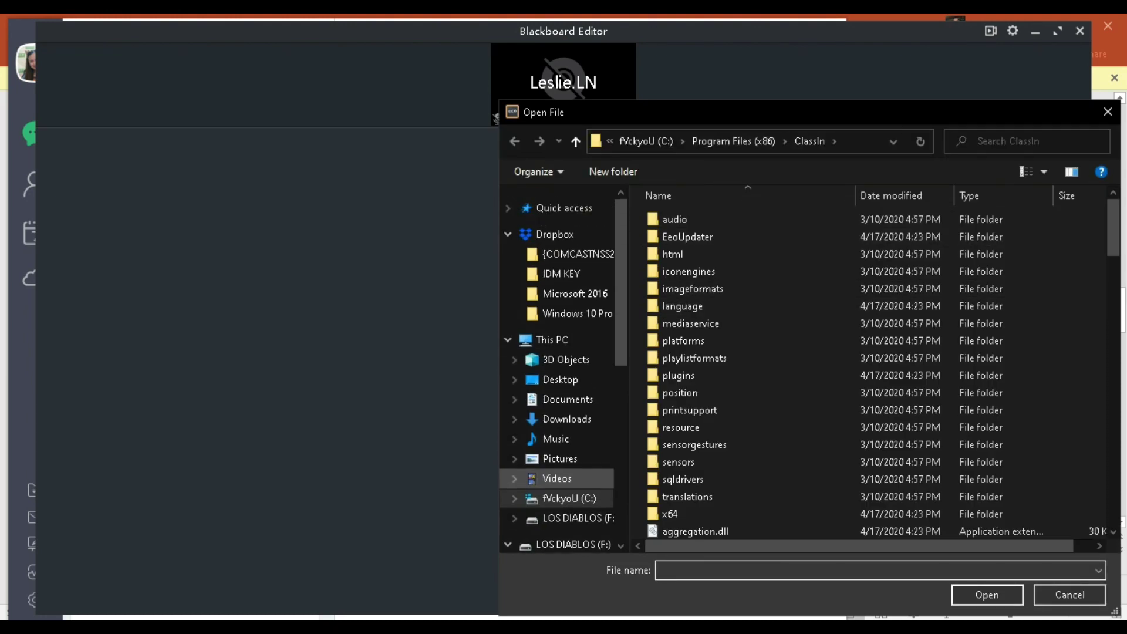
left_click(560, 380)
double_click(686, 241)
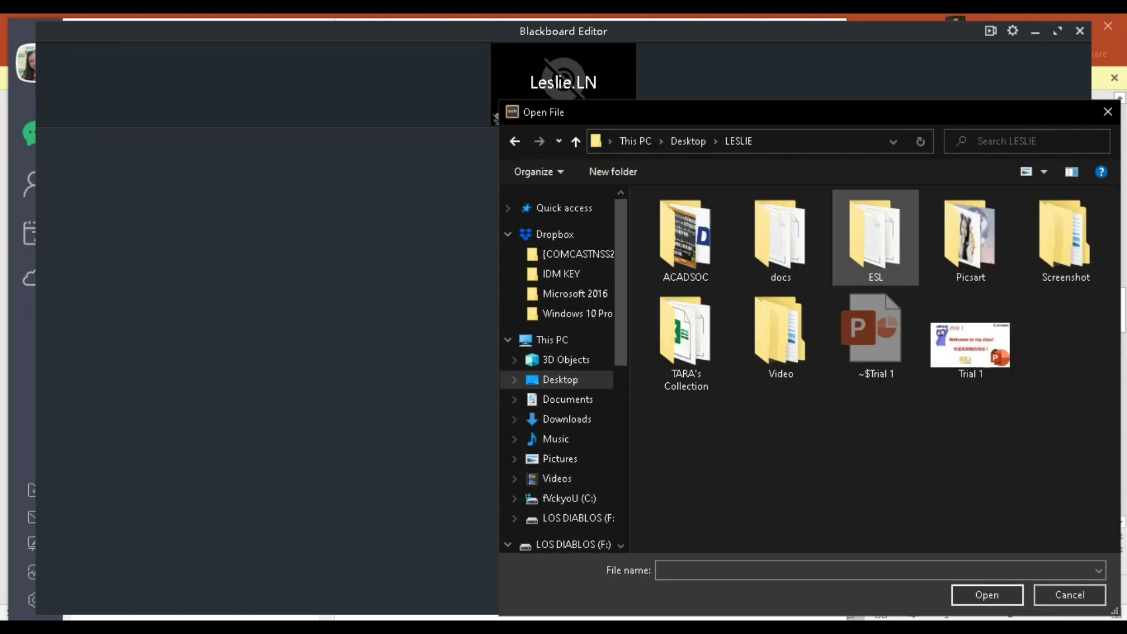
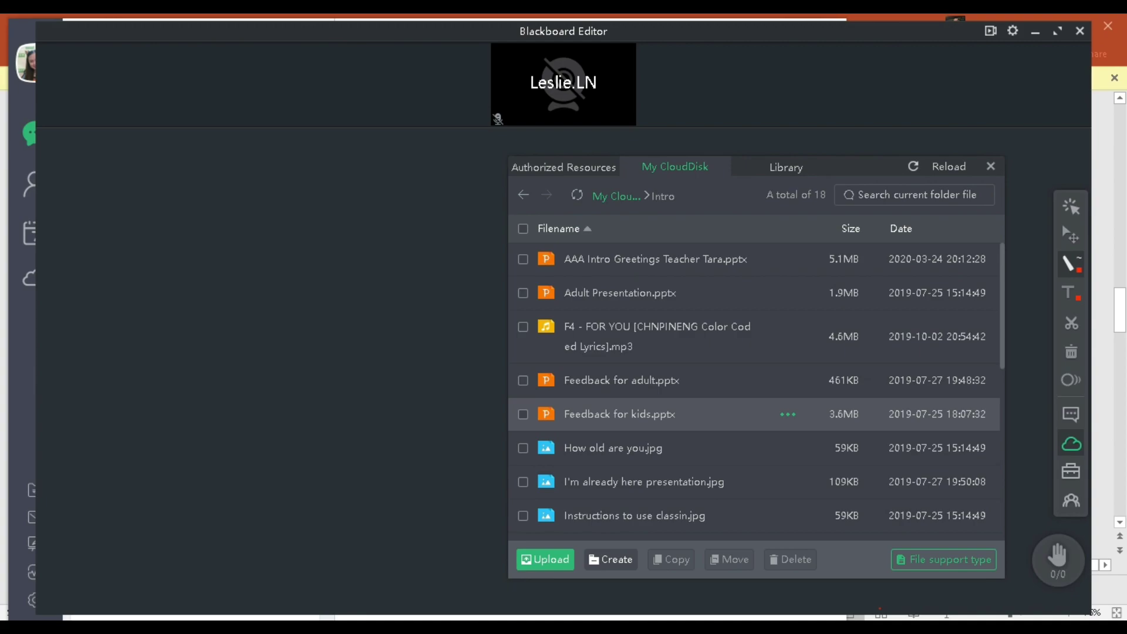
Scroll the Intro folder and open Trial 1.pptx on the blackboard at slide 1 of 9.
scroll(788, 414, "down", 5)
scroll(788, 435, "down", 1)
scroll(788, 452, "down", 2)
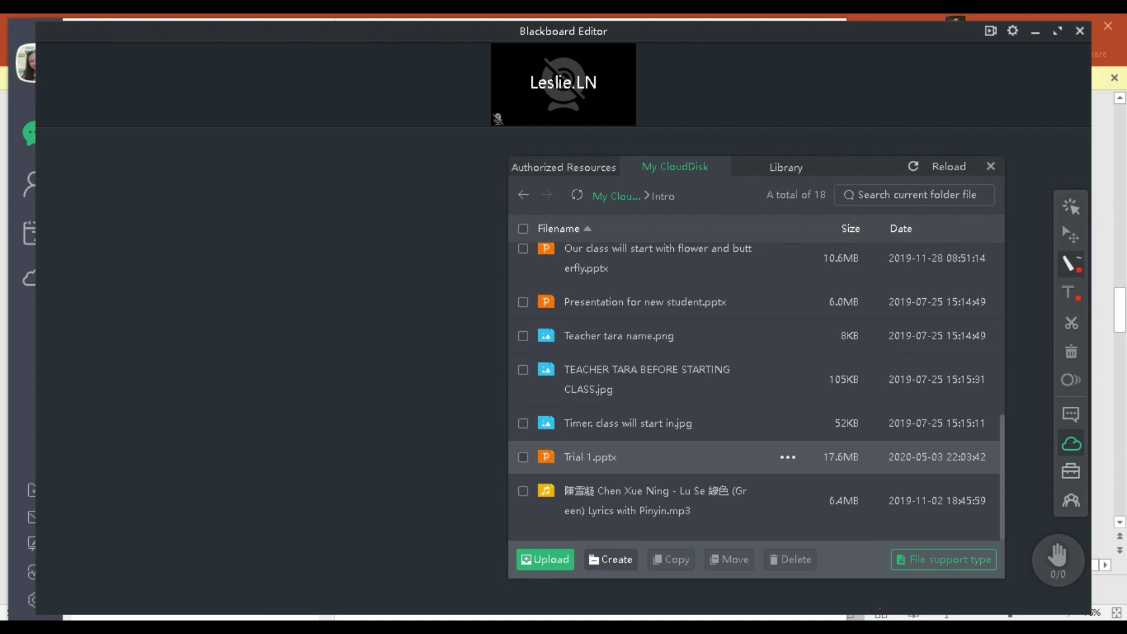
double_click(590, 456)
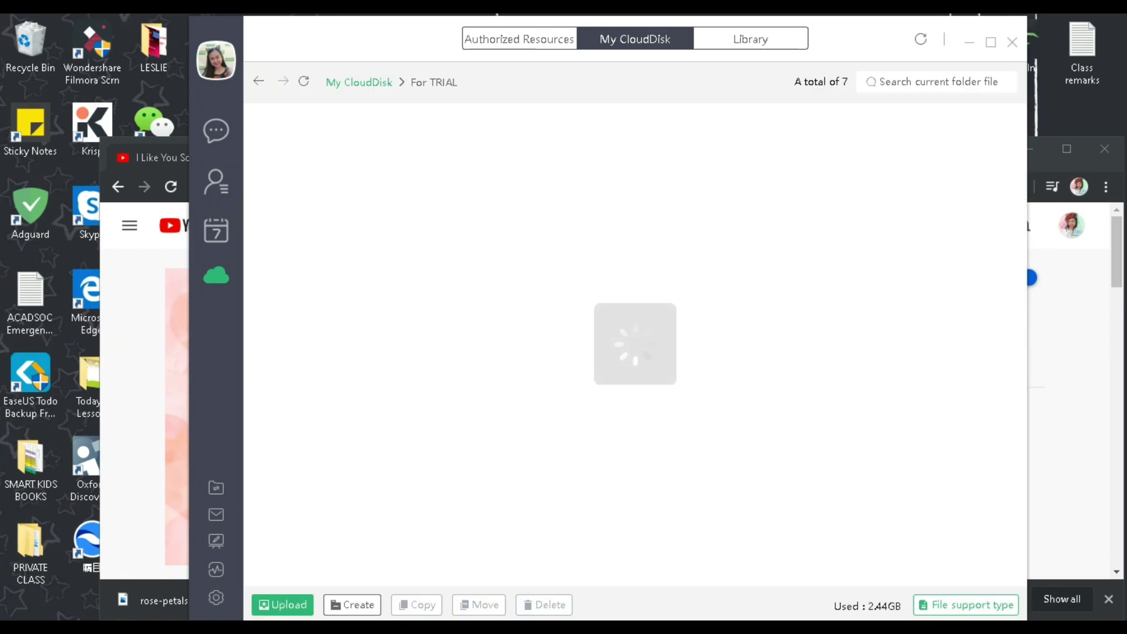
Move the CloudDisk window left and page the Trial Intro Template preview through to slide 9, 'Are you happy?'.
left_click_drag(221, 102, 44, 110)
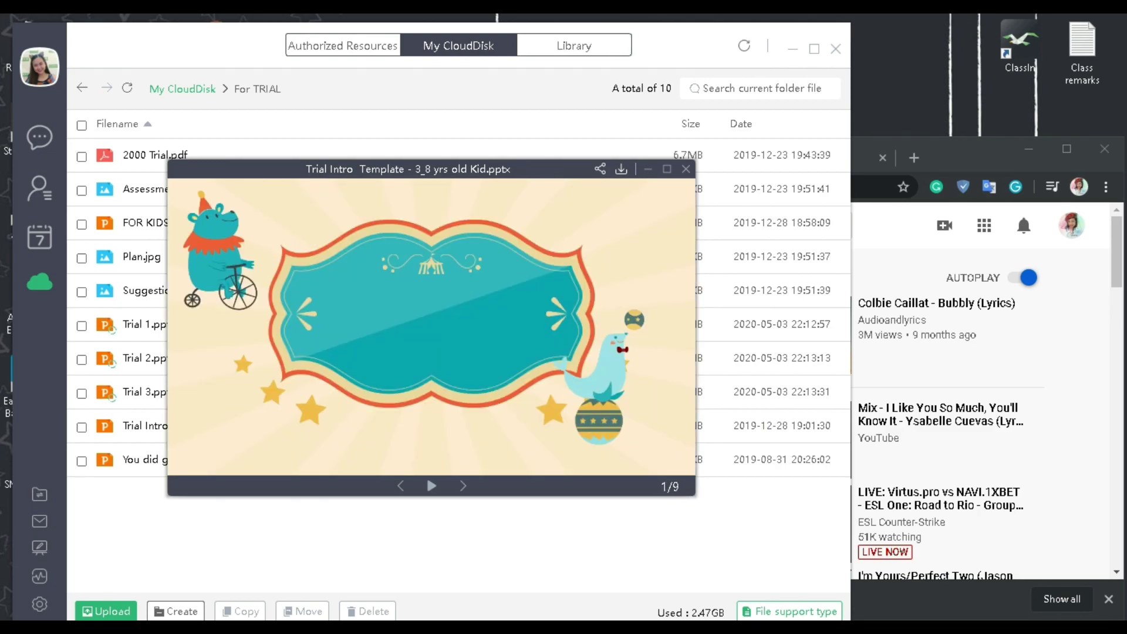
key("Right")
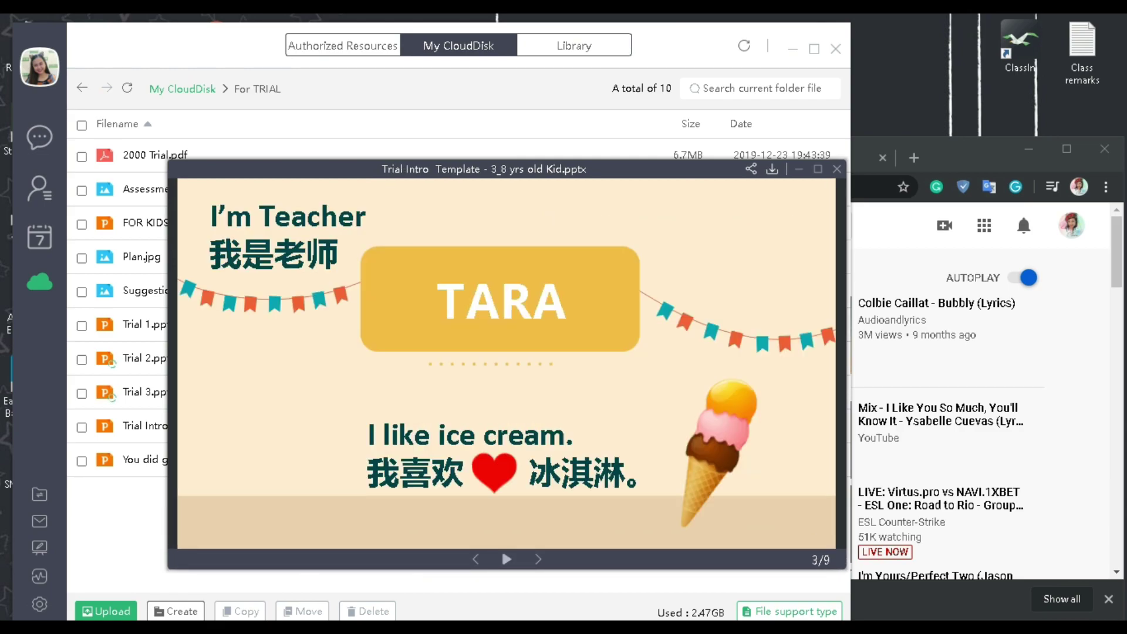
key("Right")
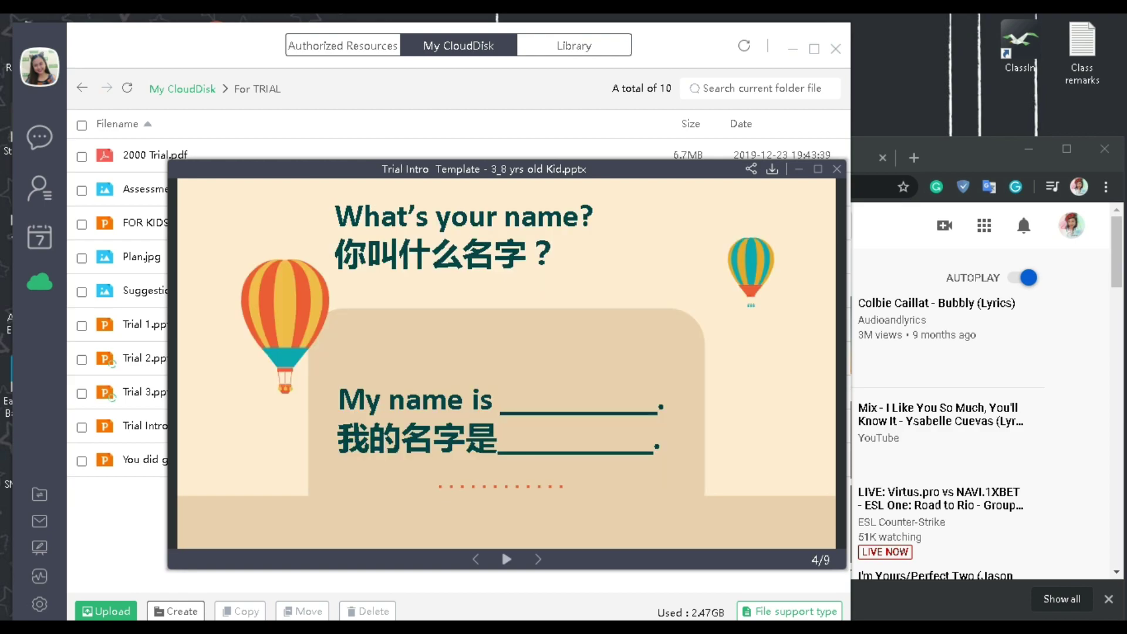
key("Right")
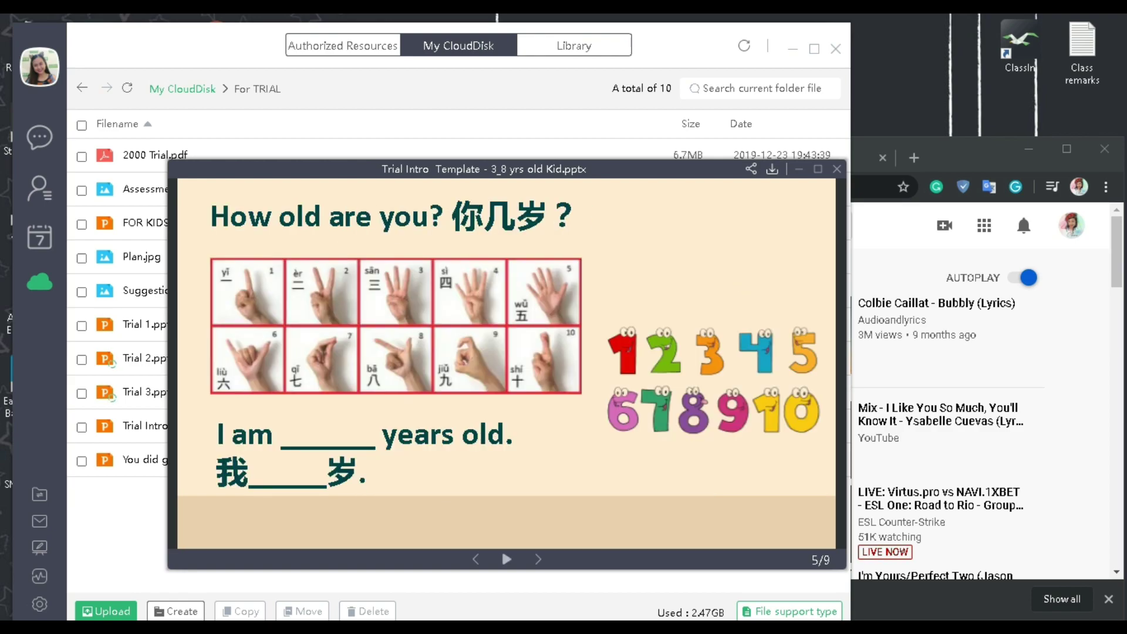
key("Right")
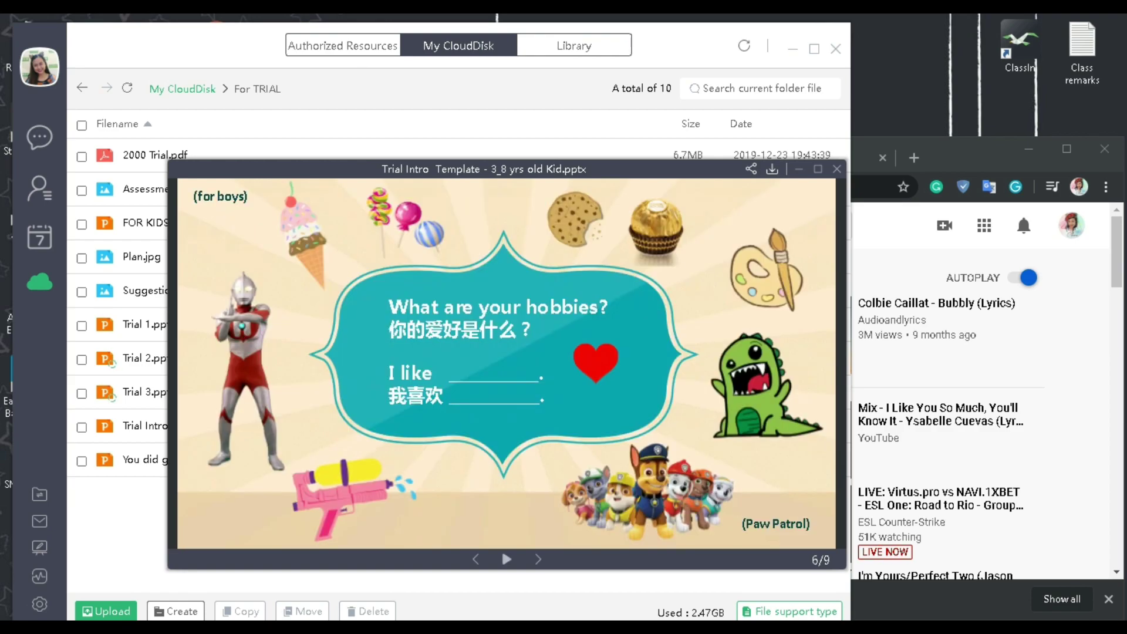
key("Right")
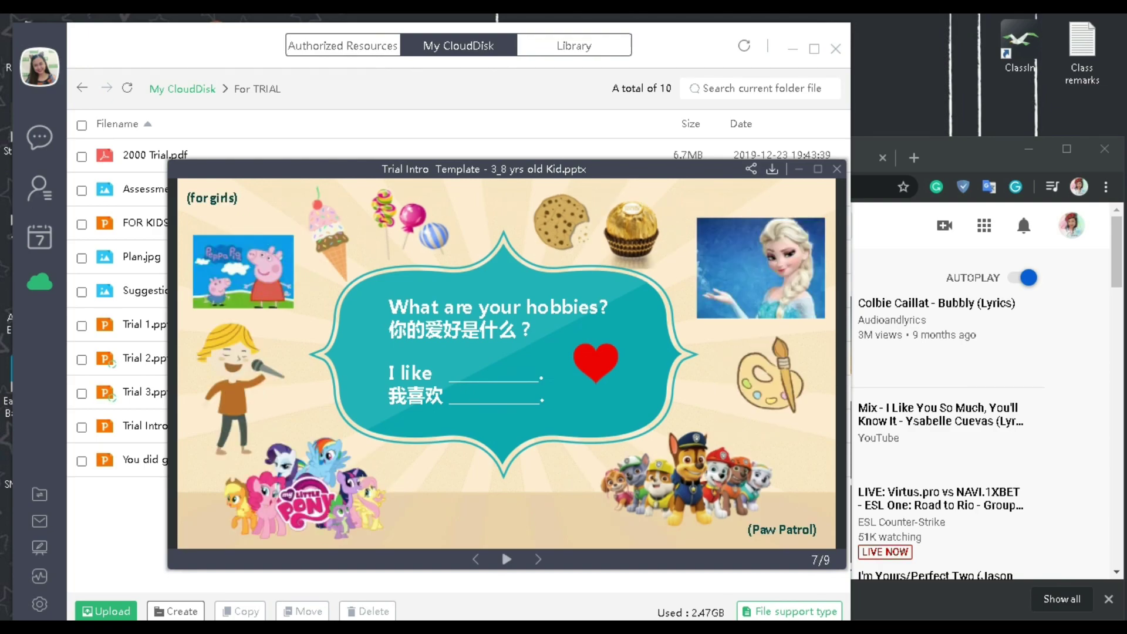
key("Right")
key("Right")
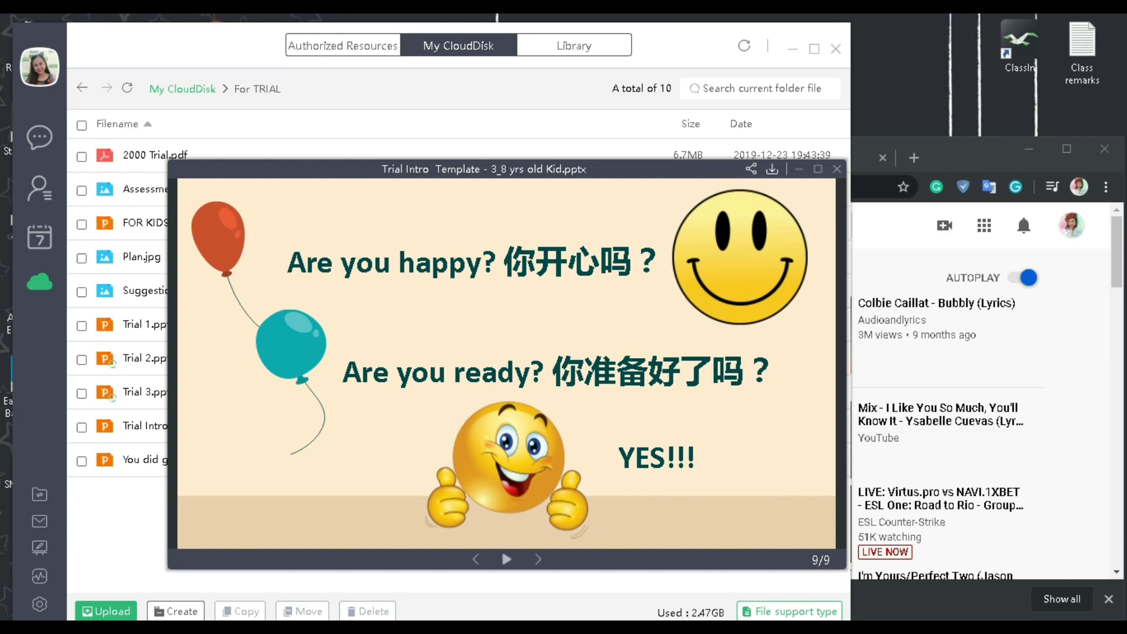
left_click(837, 169)
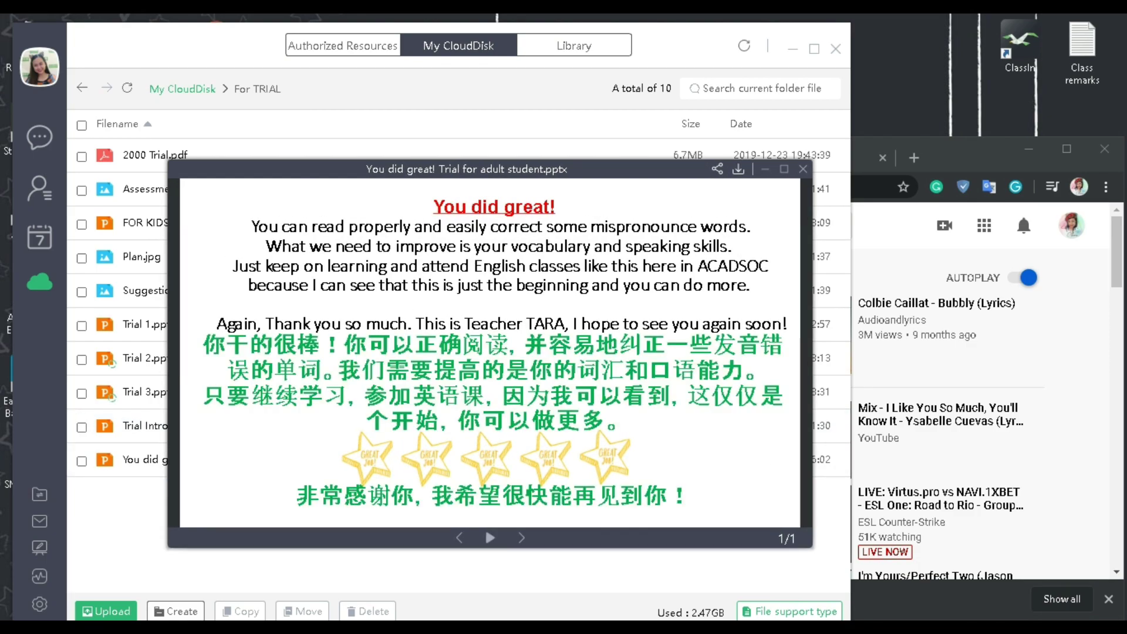
Close the You did great preview, then page FOR KIDS.pptx through to slide 10 and close it.
left_click(803, 169)
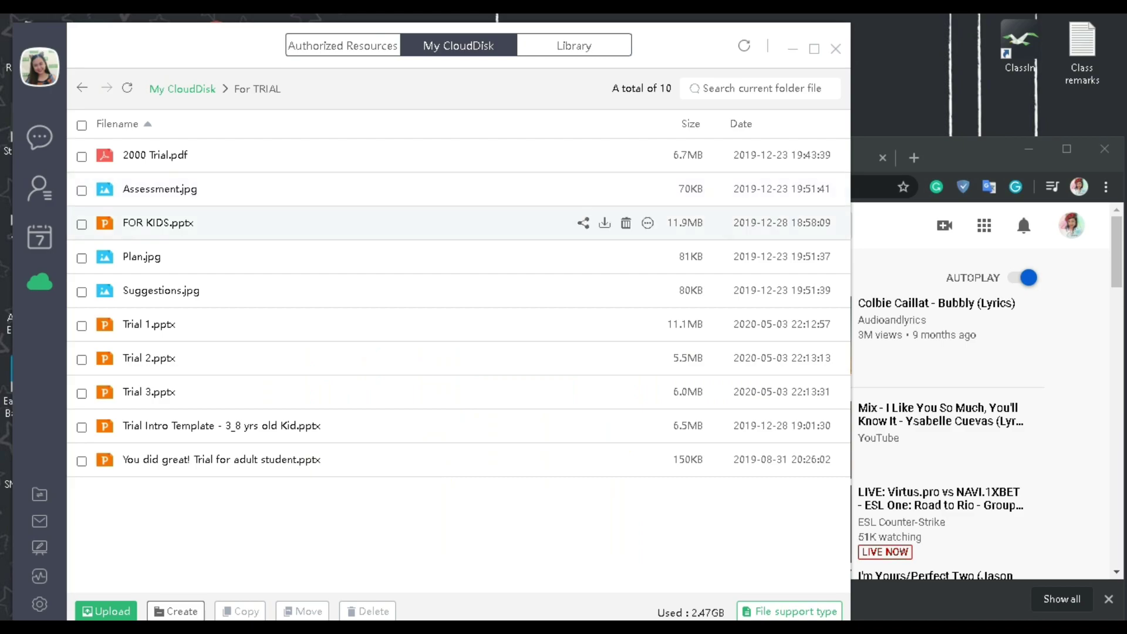
left_click(157, 222)
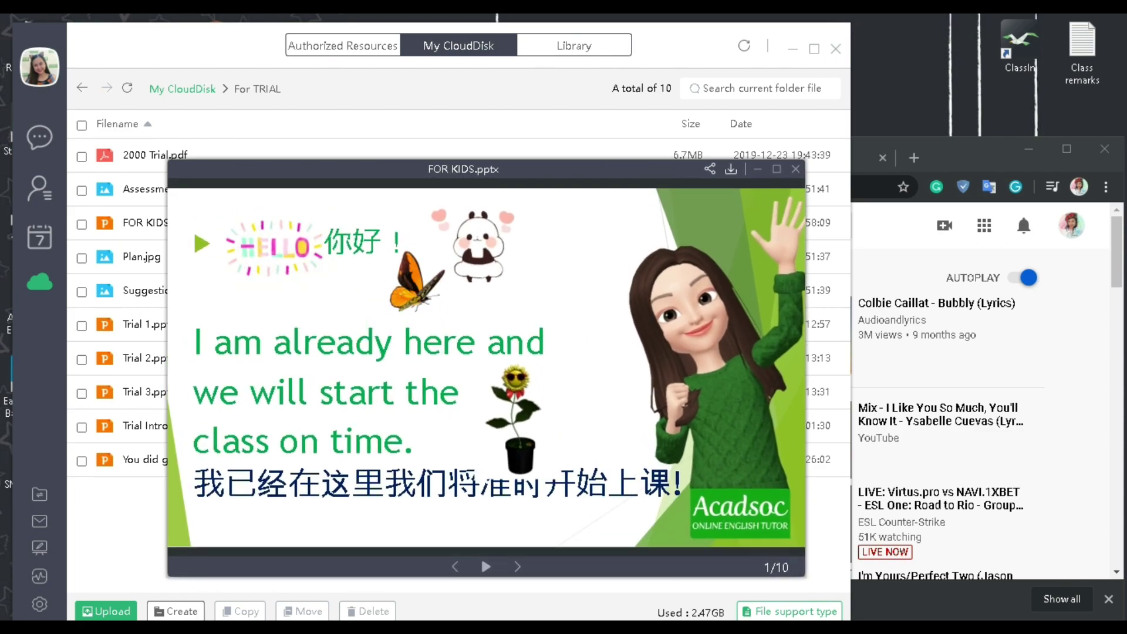
key("Right")
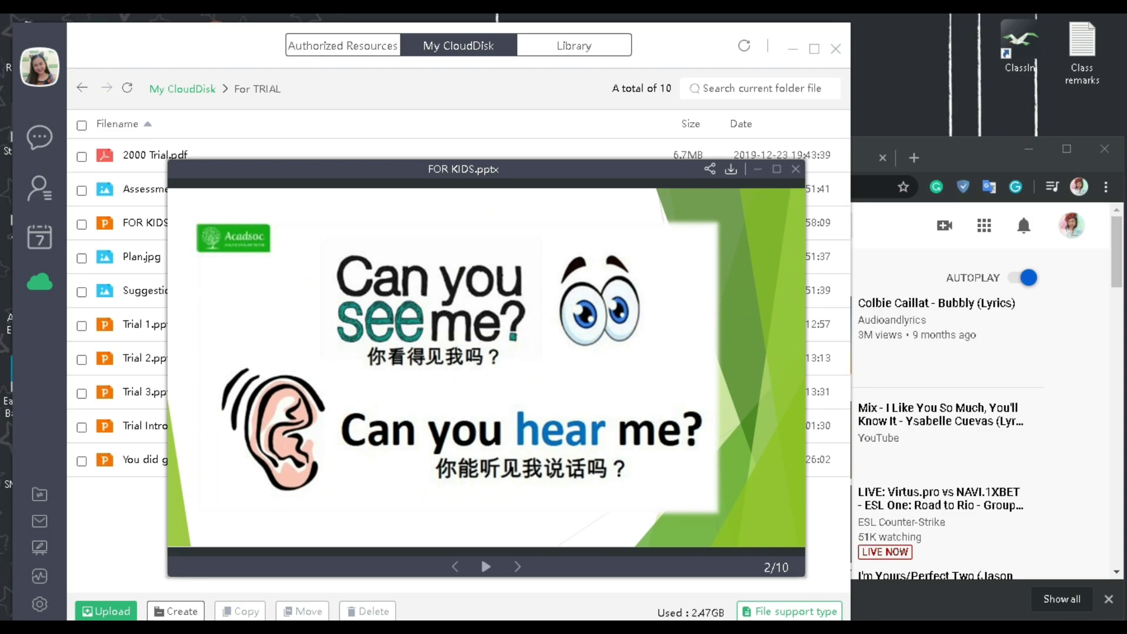
key("Right")
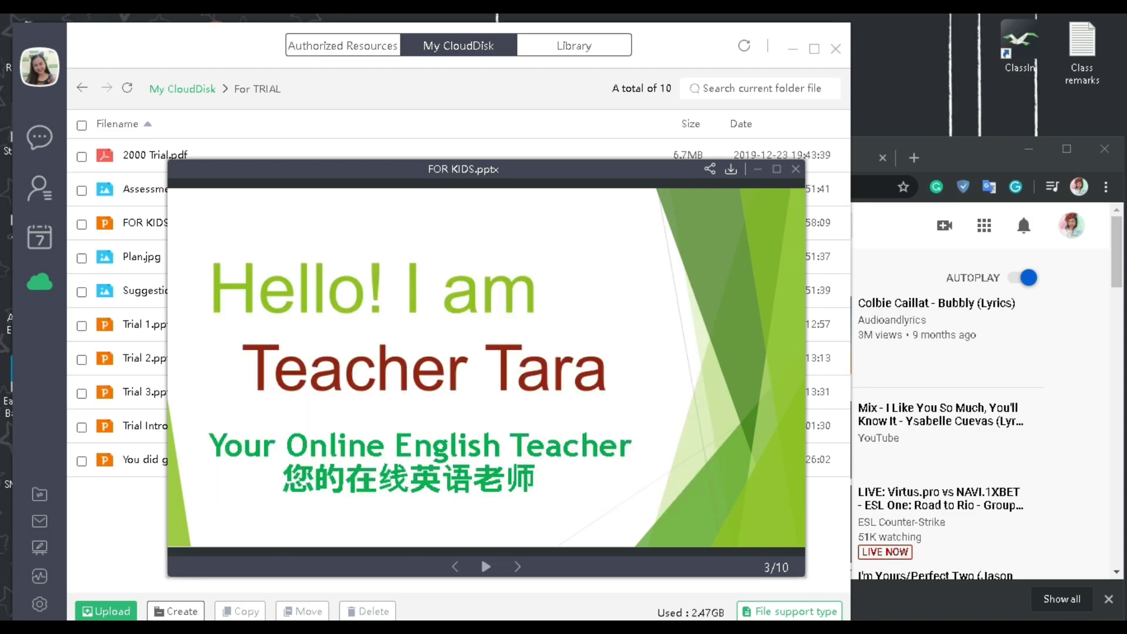
key("Right")
key("Right")
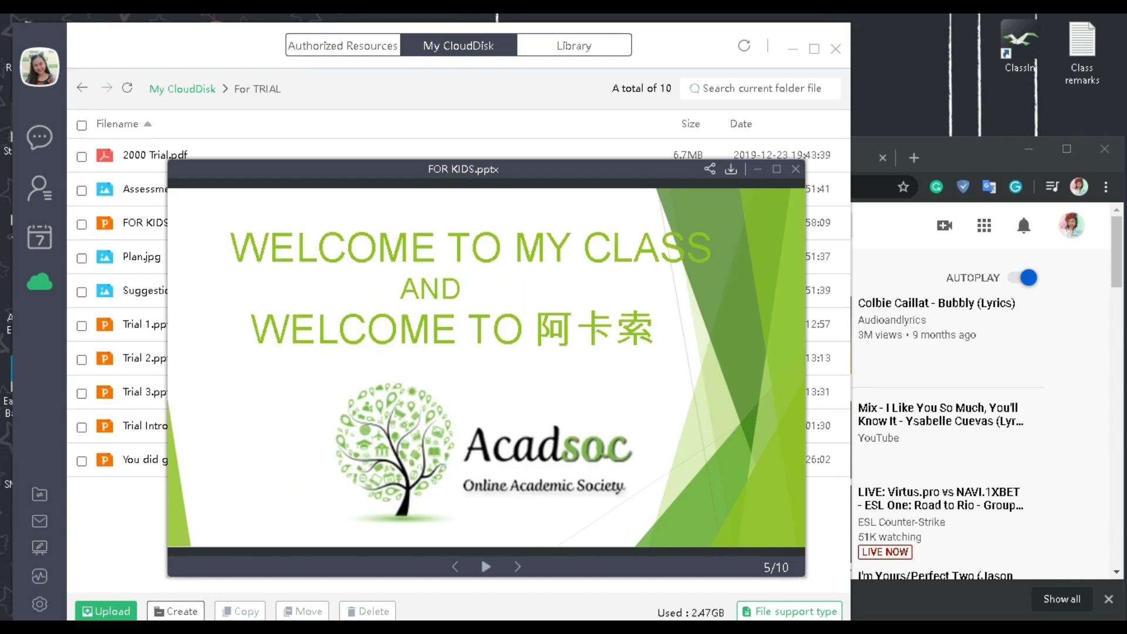
key("Right")
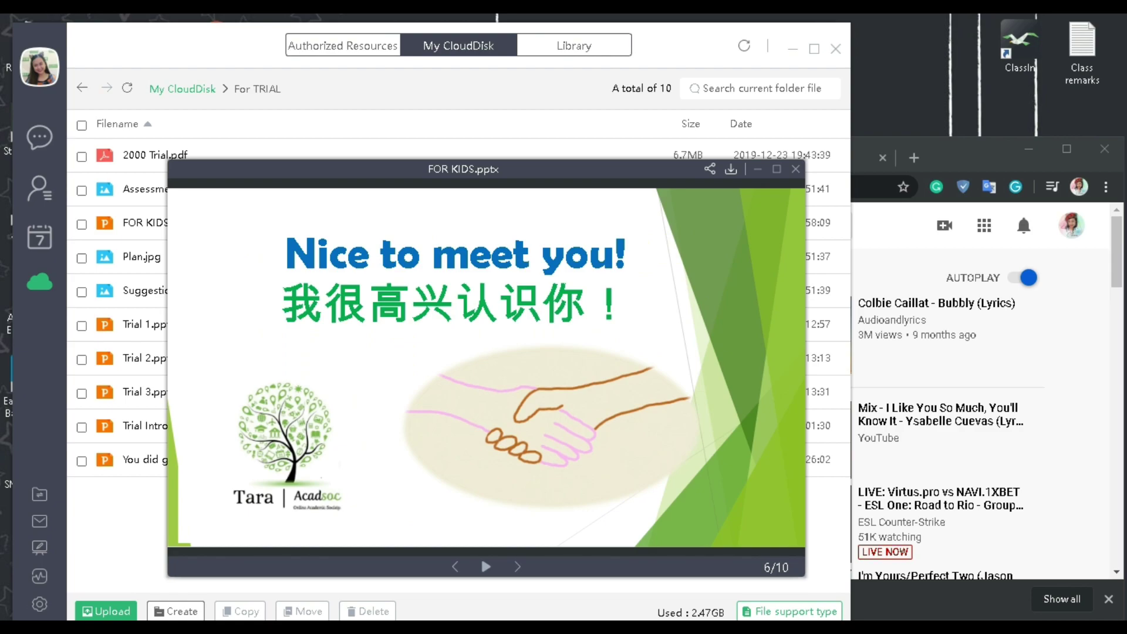
key("Right")
key("Right")
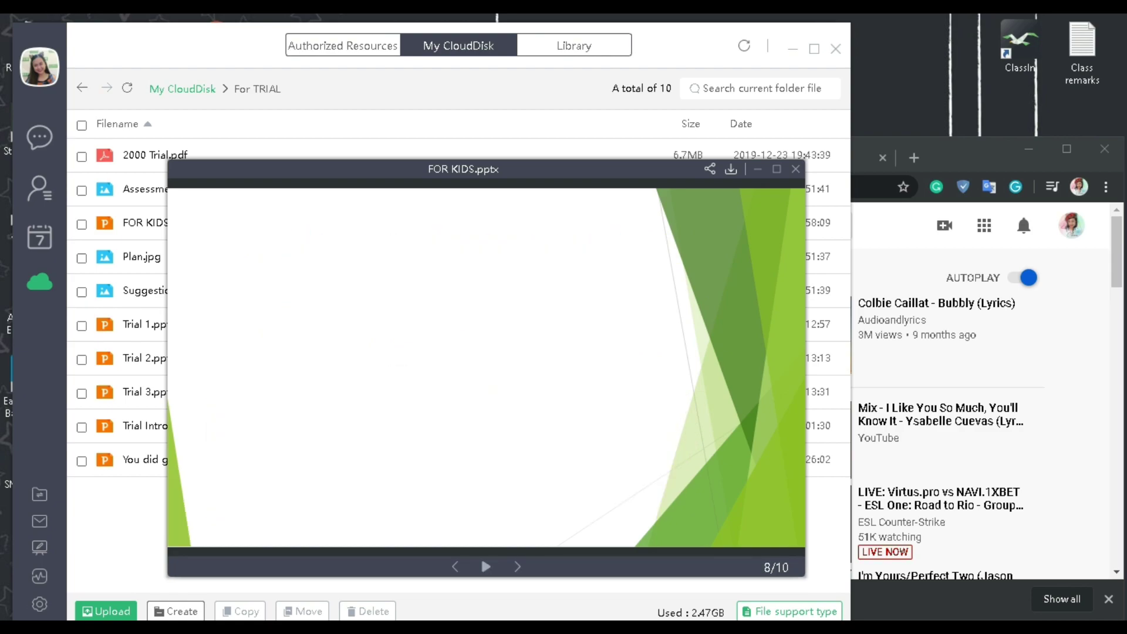
key("Right")
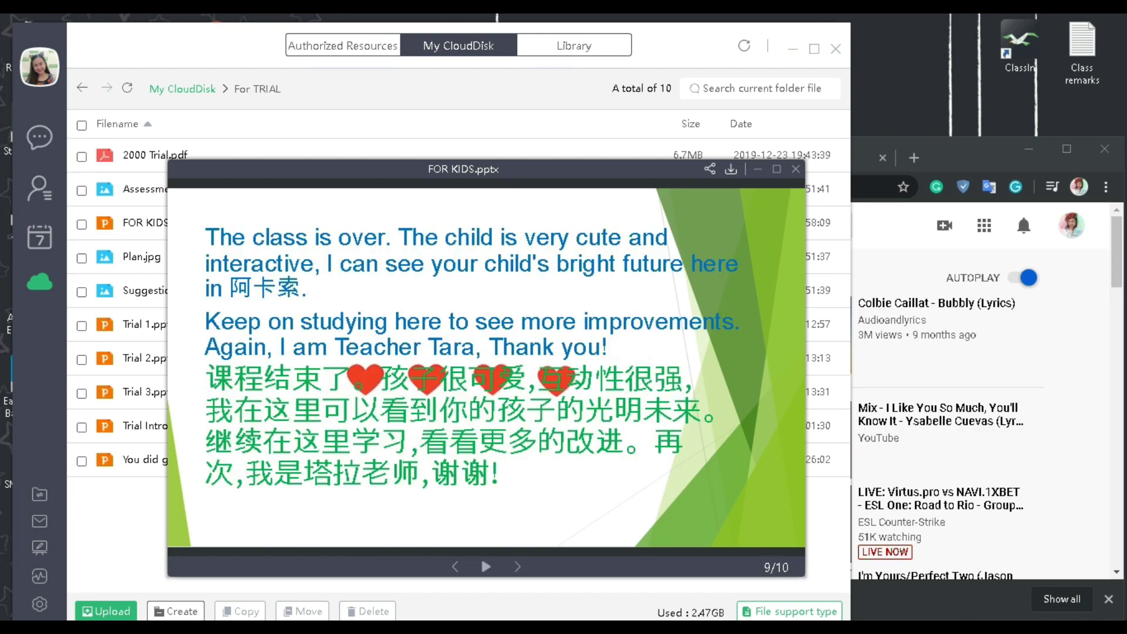
key("Right")
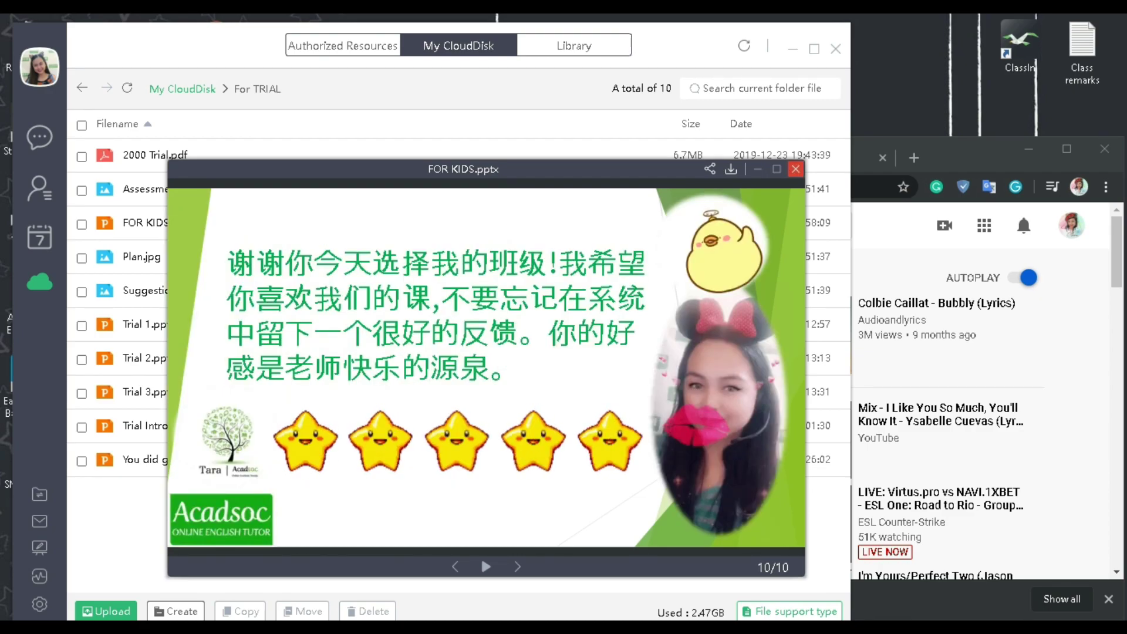
key("Escape")
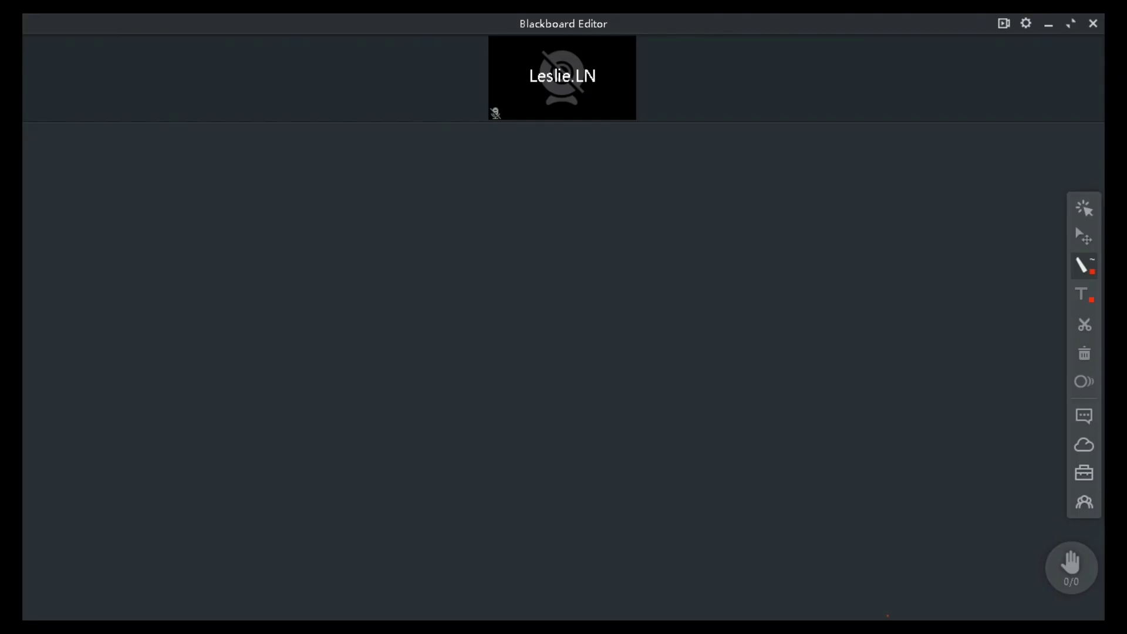
Open Trial 1.pptx from My CloudDisk's For TRIAL folder on the blackboard at slide 1 of 6.
left_click(1084, 445)
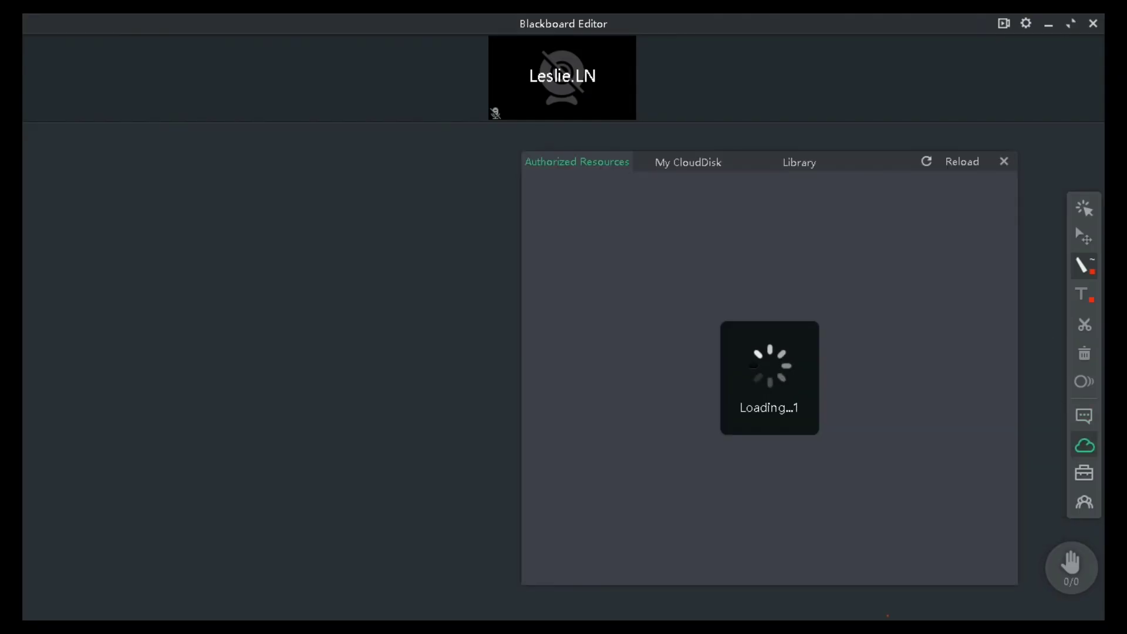
left_click(688, 162)
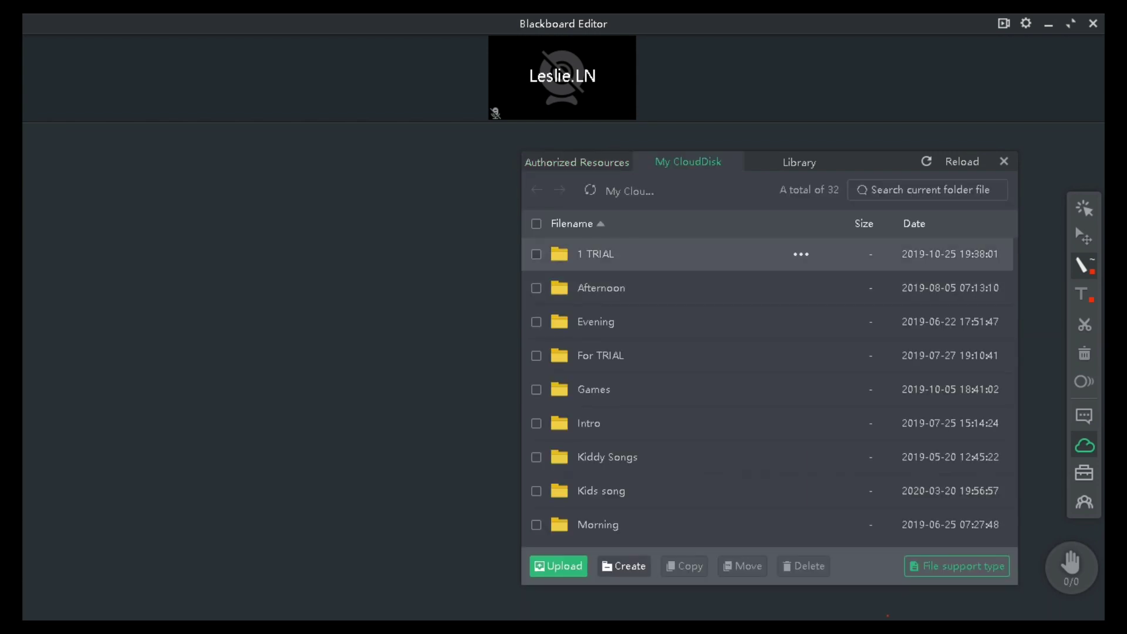
double_click(600, 355)
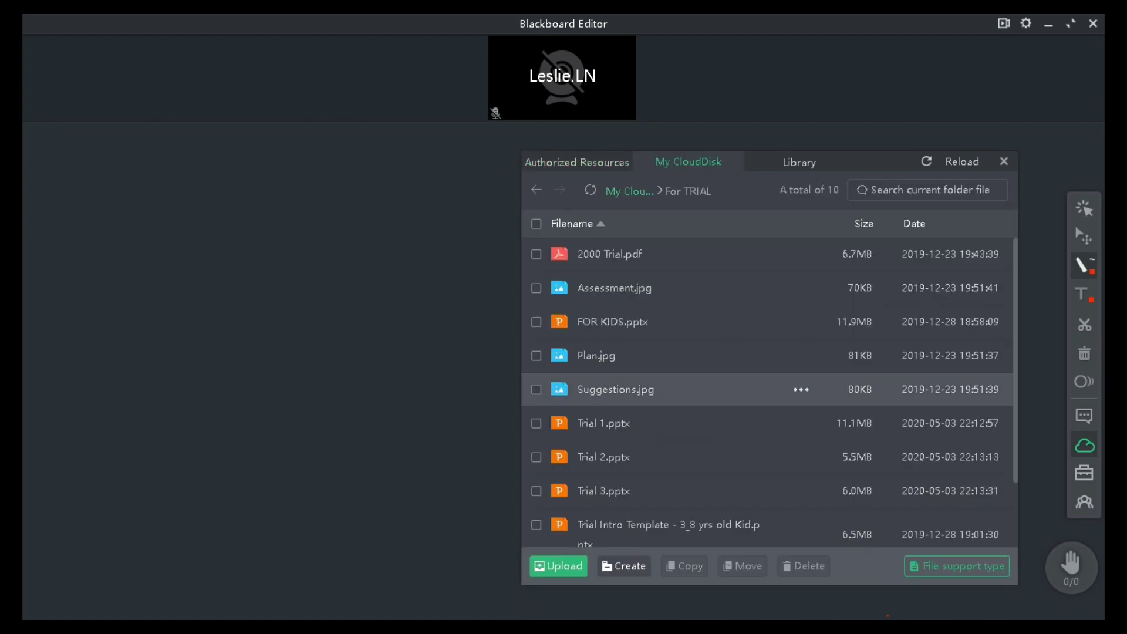
double_click(604, 423)
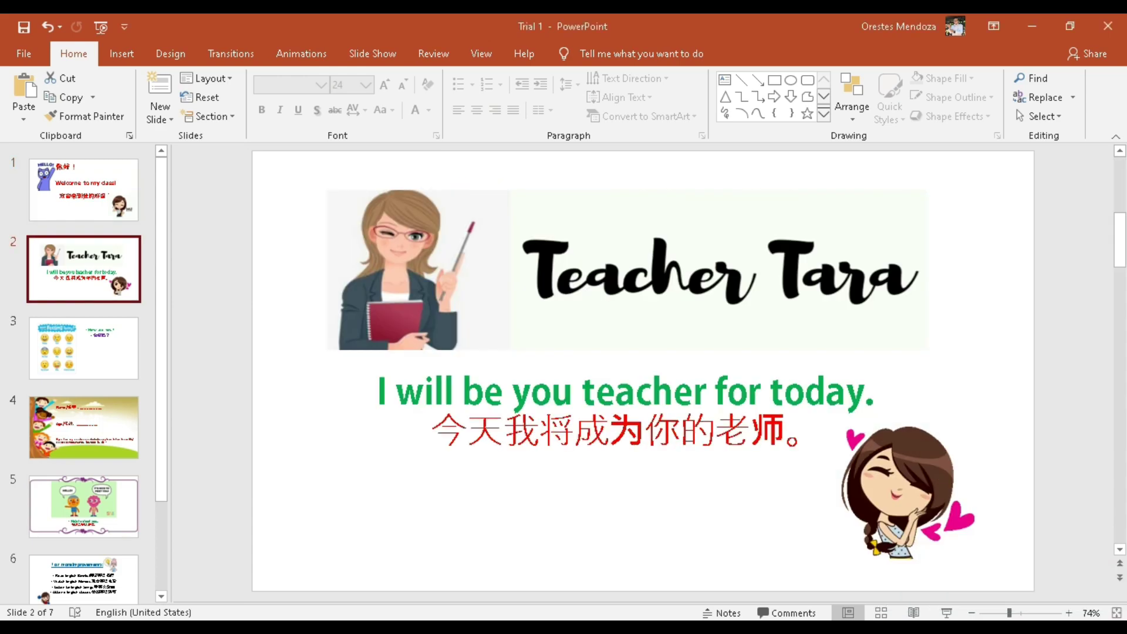
Nudge the emoji chart right, delete slide 3's empty placeholder box, and tick both Trial 1 files in CloudDisk.
left_click_drag(448, 369, 480, 370)
left_click(827, 232)
key("Delete")
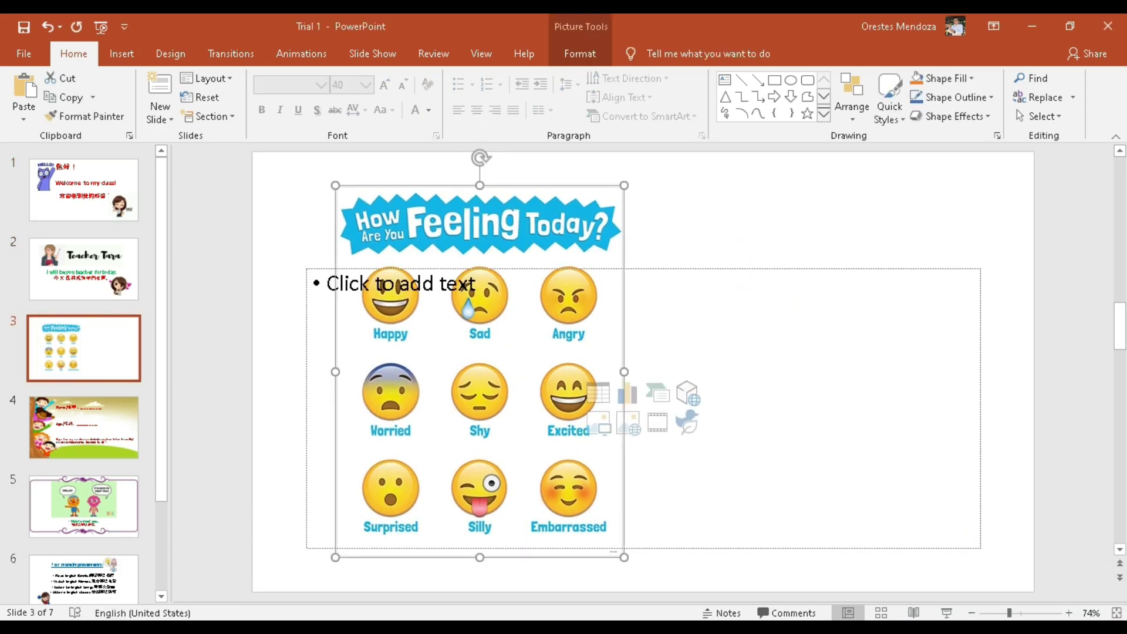
key("Delete")
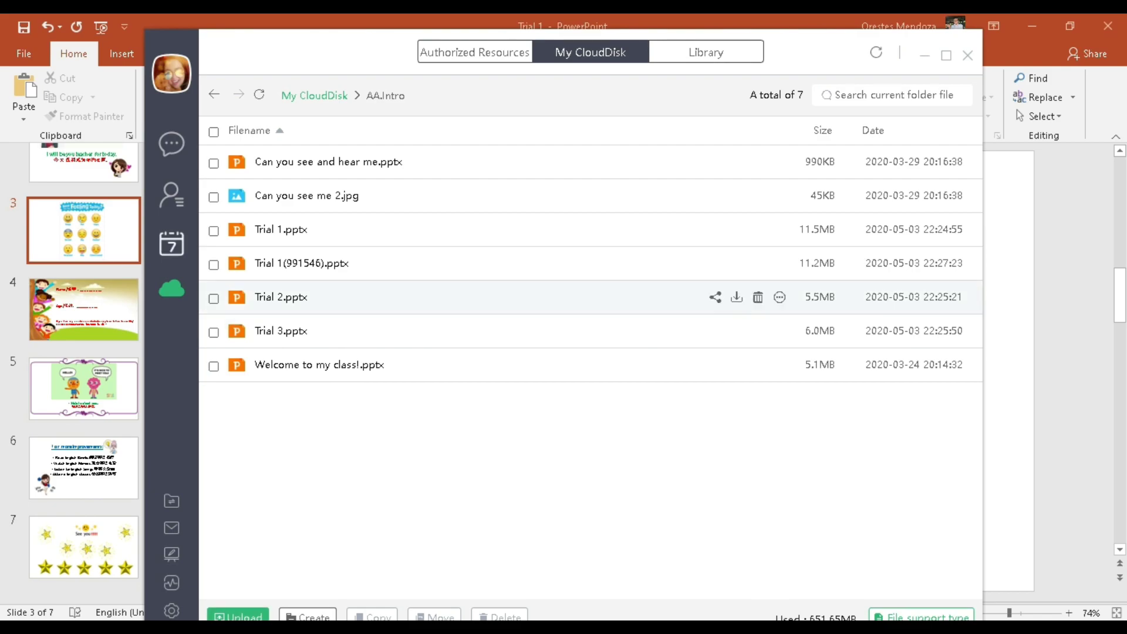
left_click(214, 231)
left_click(214, 264)
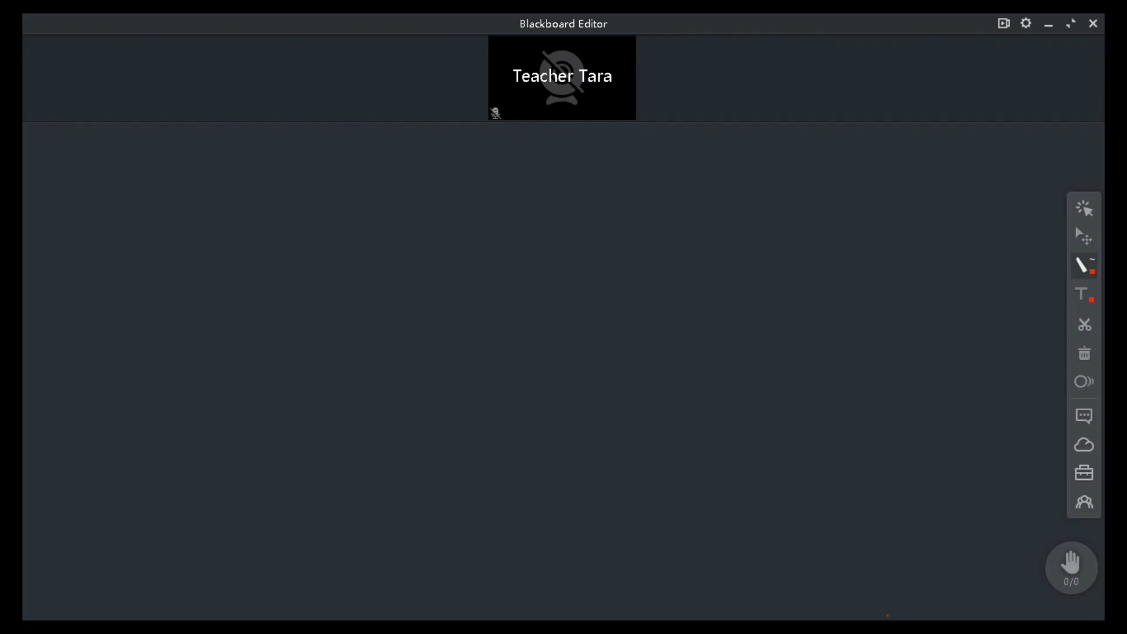
Open Trial 2.pptx from the cloud drive onto the blackboard.
left_click(1084, 444)
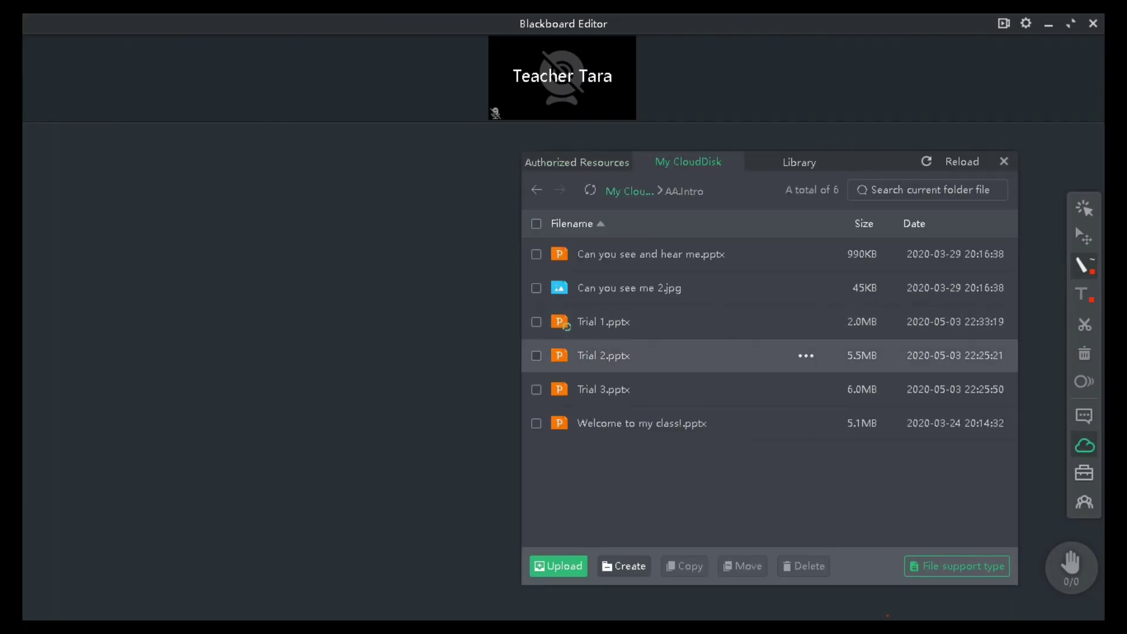
left_click(596, 355)
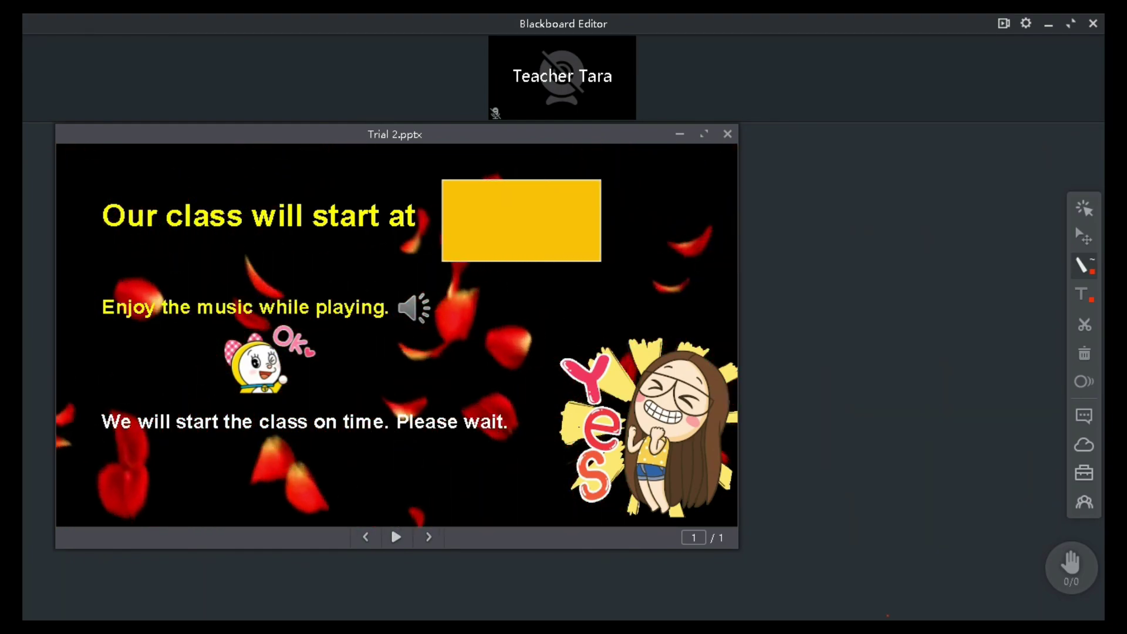
Draw a red checkmark by the speaker icon, open Trial 3.pptx beside it, and mark near 'playing'.
left_click_drag(441, 316, 487, 294)
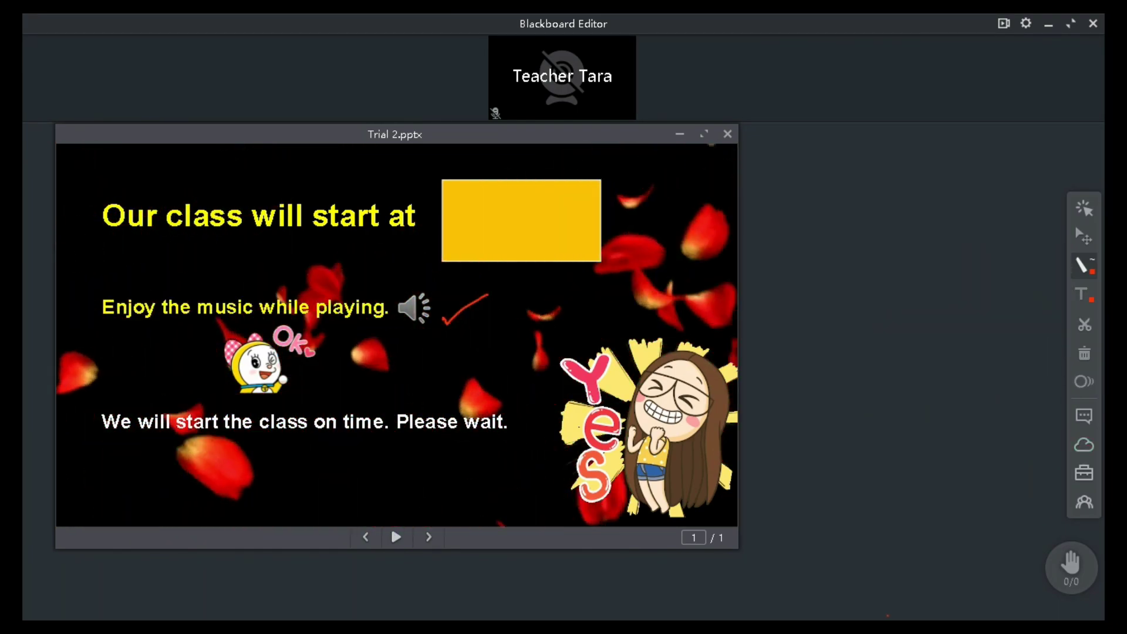
left_click(1085, 446)
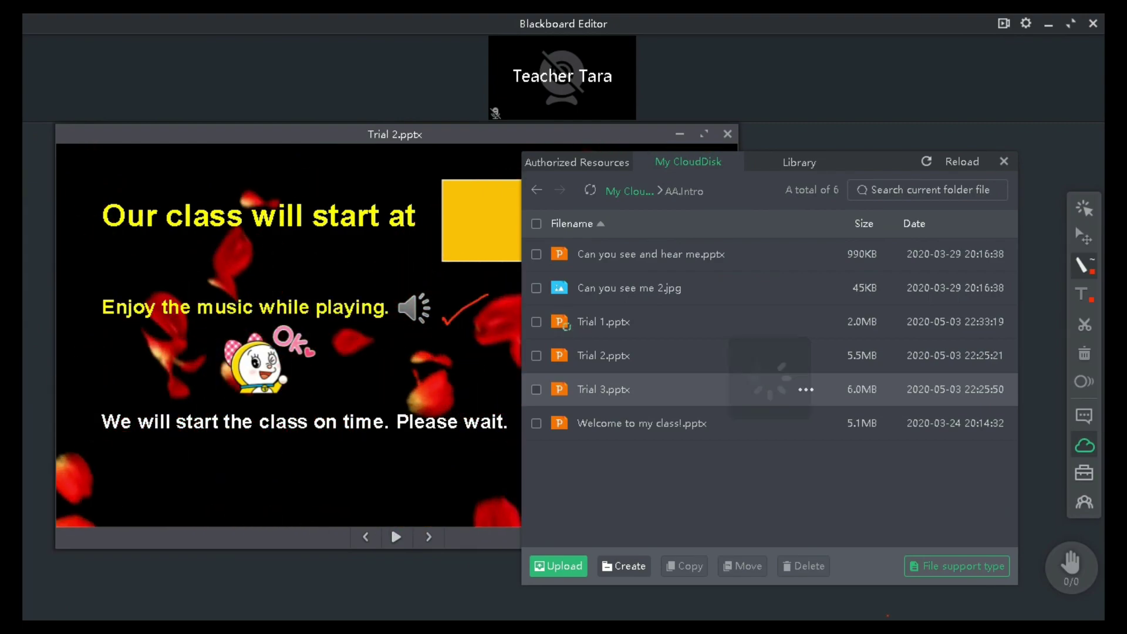
double_click(752, 389)
mouse_move(359, 155)
left_mouse_down()
mouse_move(503, 186)
mouse_move(640, 164)
left_mouse_up()
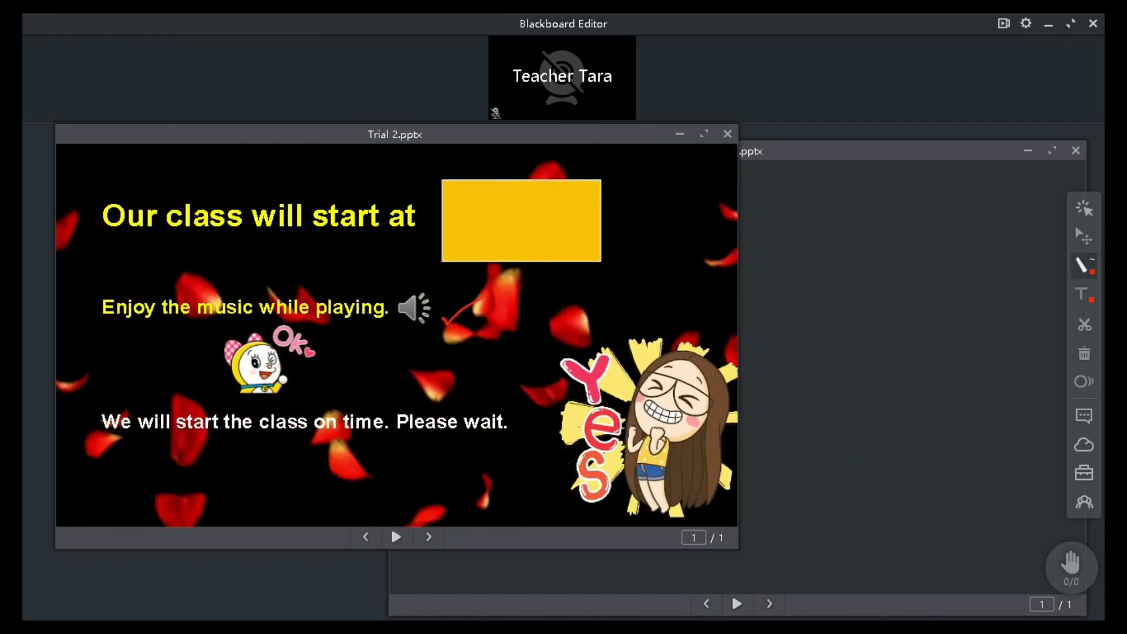
left_click_drag(374, 335, 425, 328)
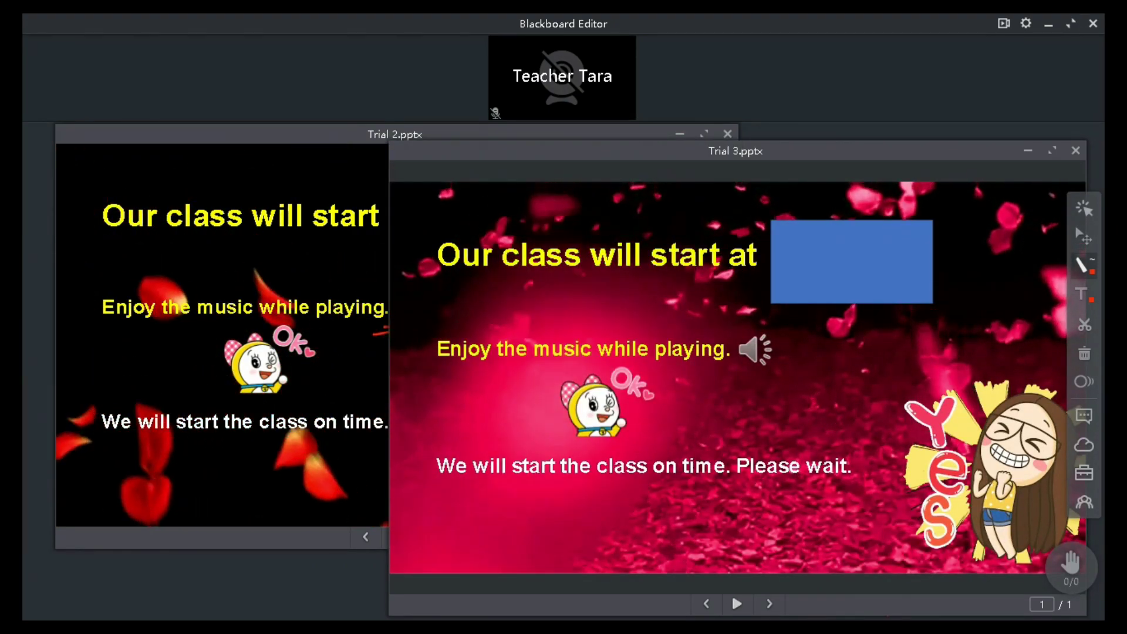
Close the Trial 2 window and place the Toolbox countdown timer over the slide's blue box.
left_click(728, 134)
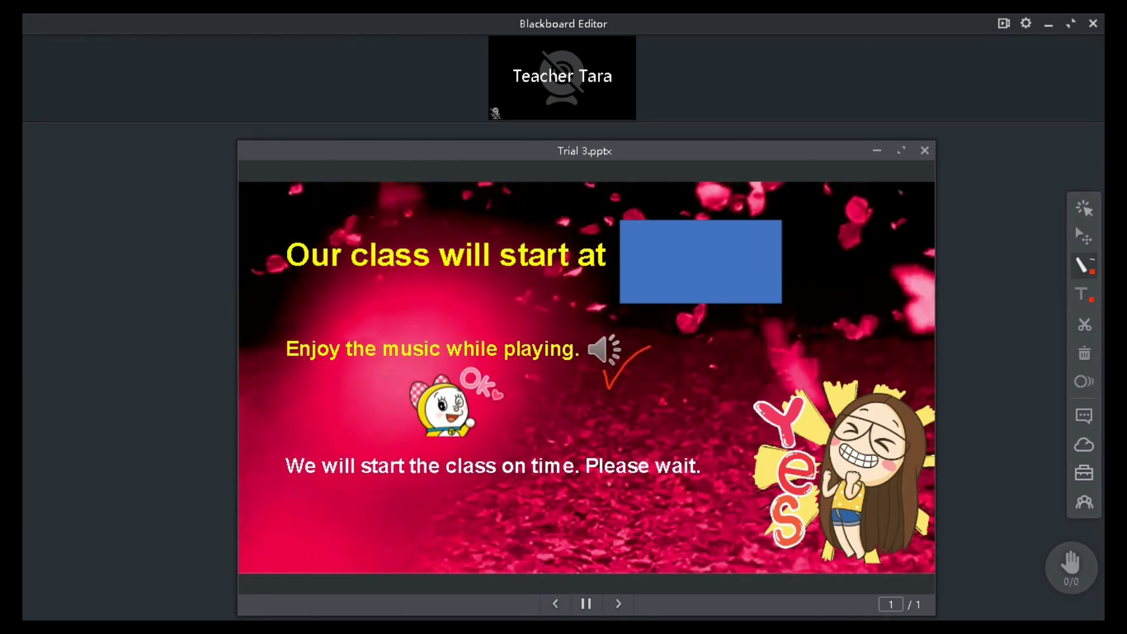
left_click(1084, 473)
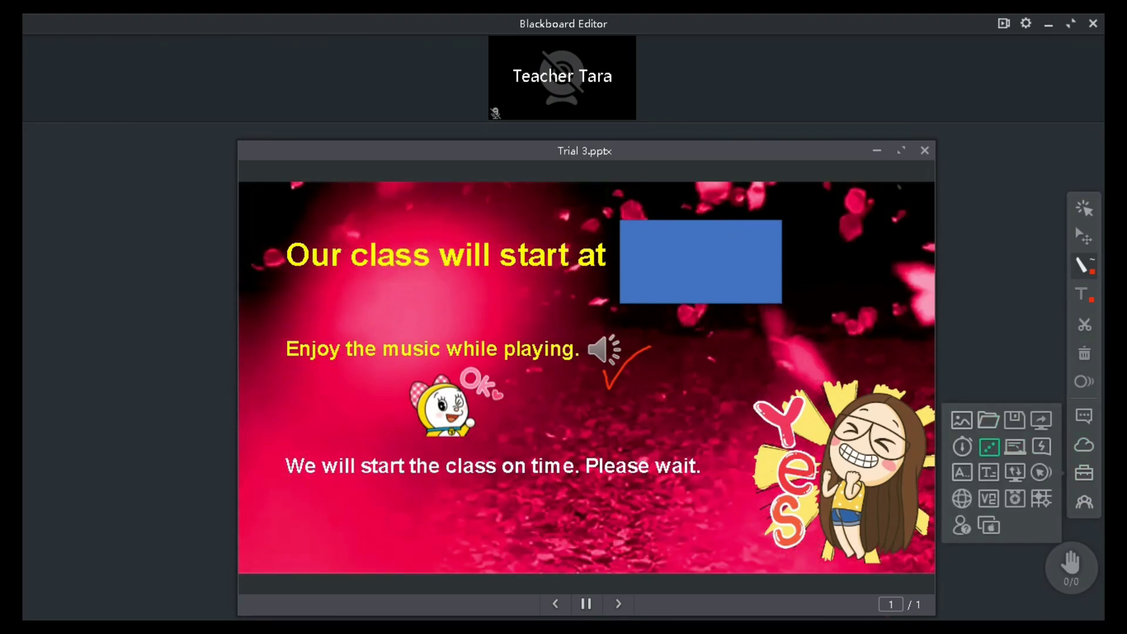
left_click(963, 448)
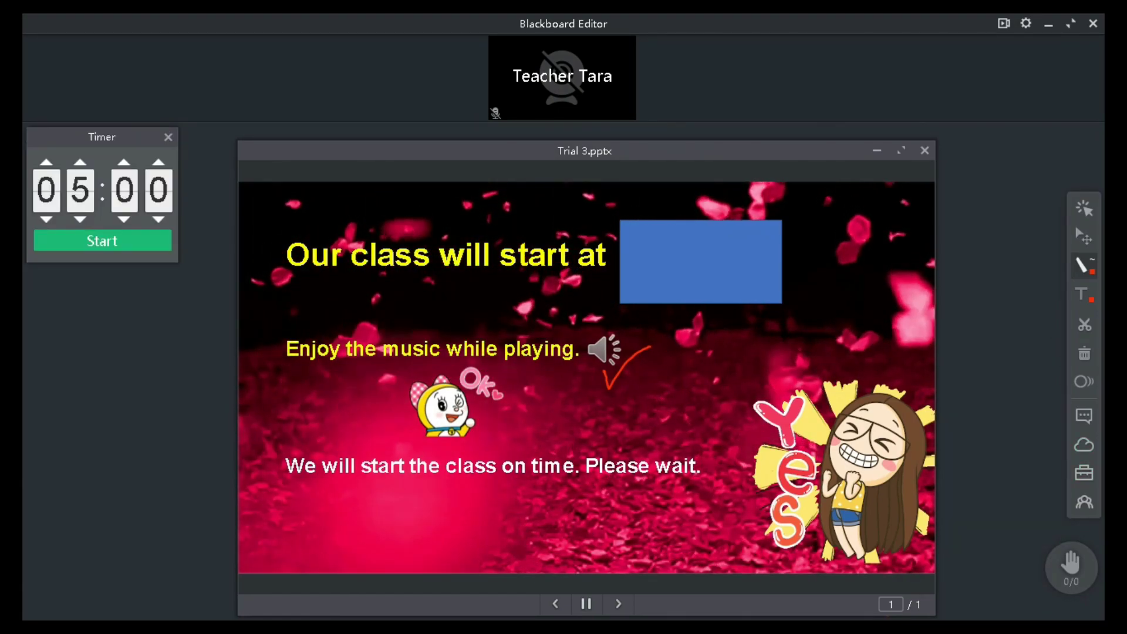
left_click_drag(102, 137, 703, 227)
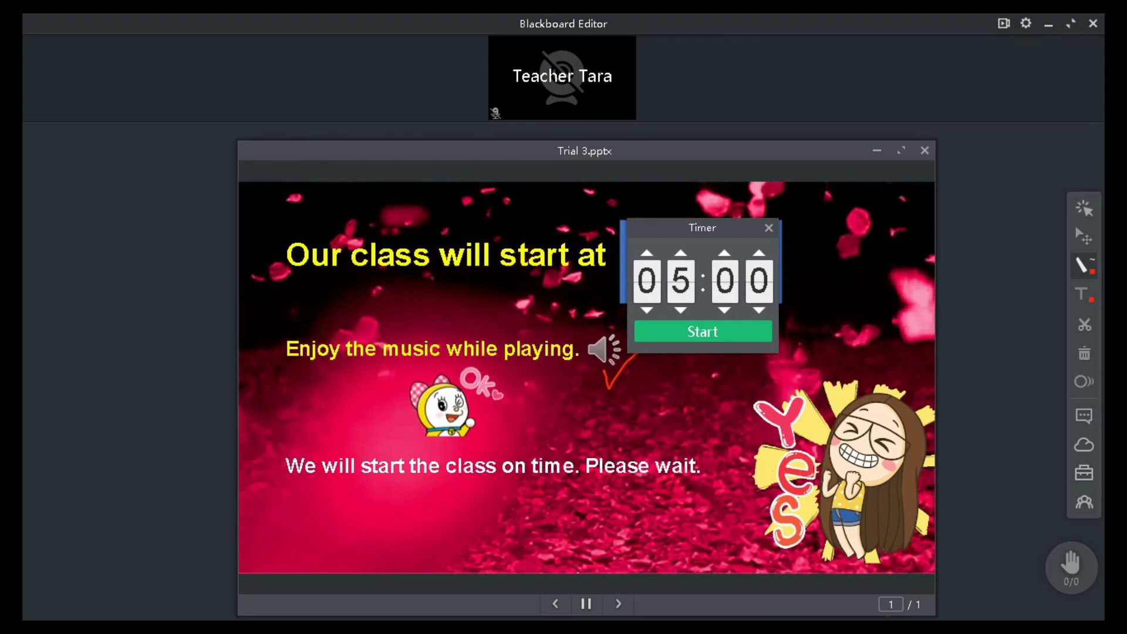
Set the timer to 01:00, start the countdown, then close the timer.
left_click(680, 310)
left_click(680, 309)
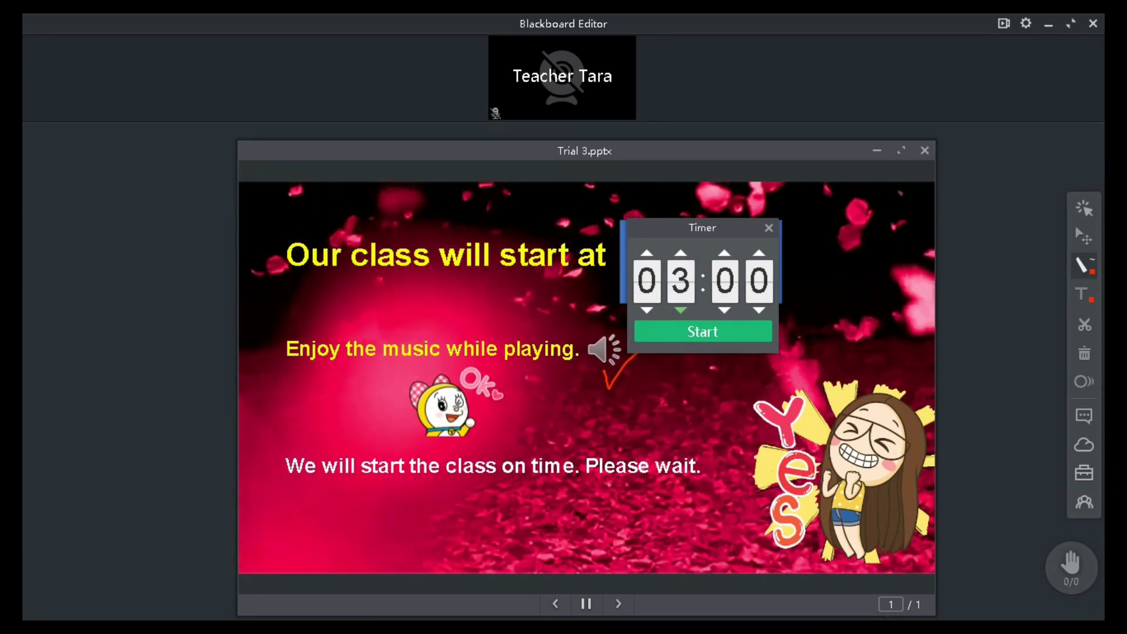
left_click(681, 309)
left_click(680, 309)
left_click(681, 310)
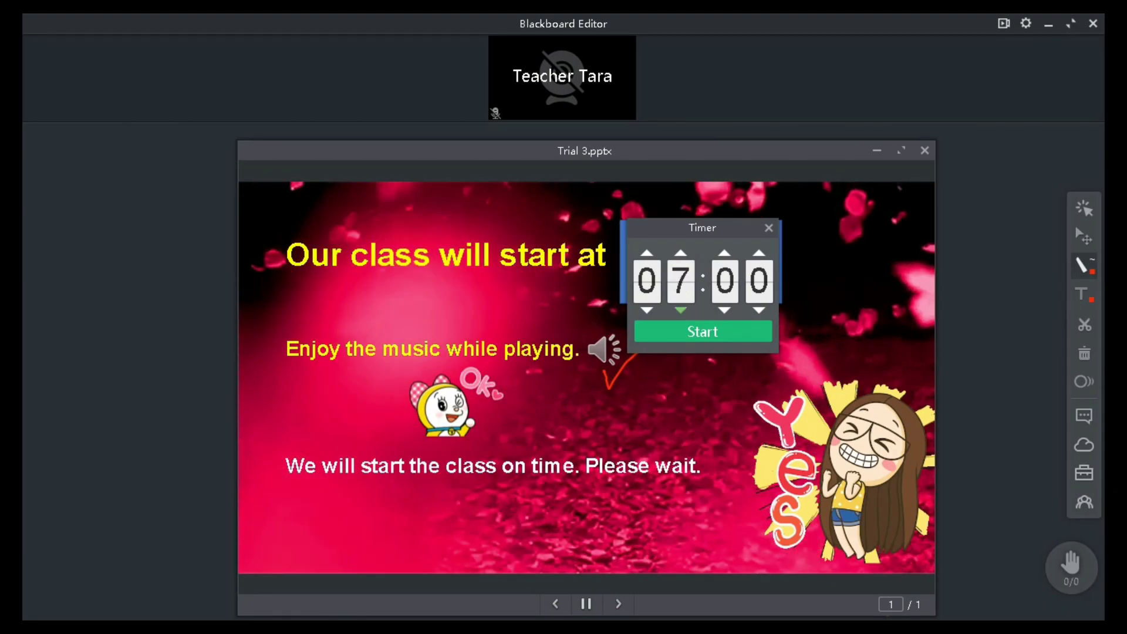
left_click(680, 253)
left_click(681, 253)
left_click(680, 253)
left_click(681, 253)
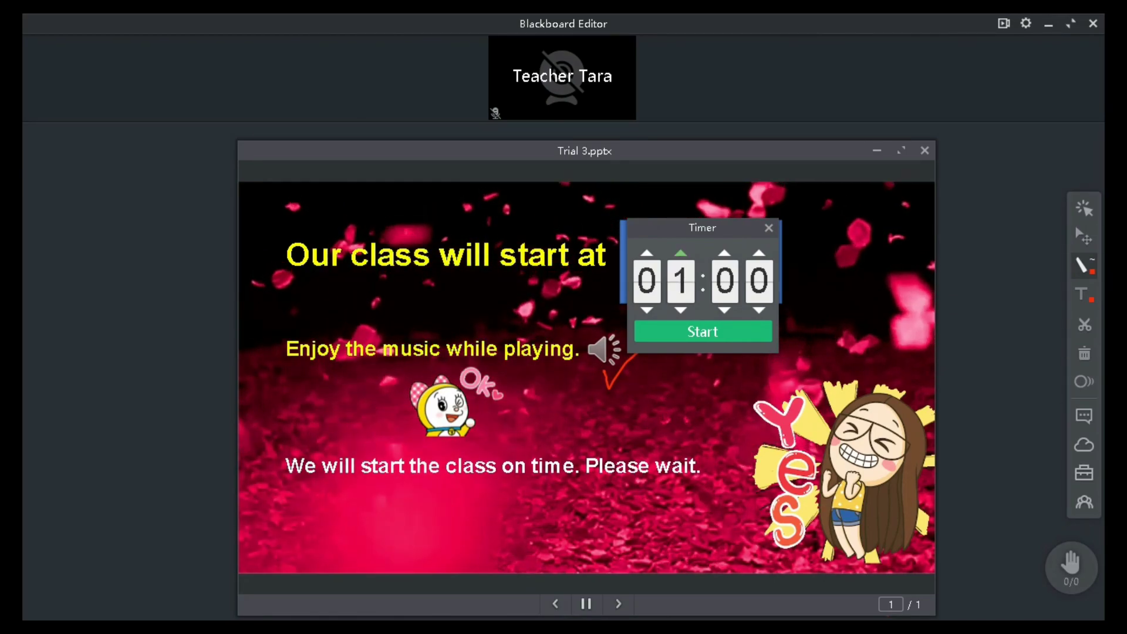
left_click(703, 332)
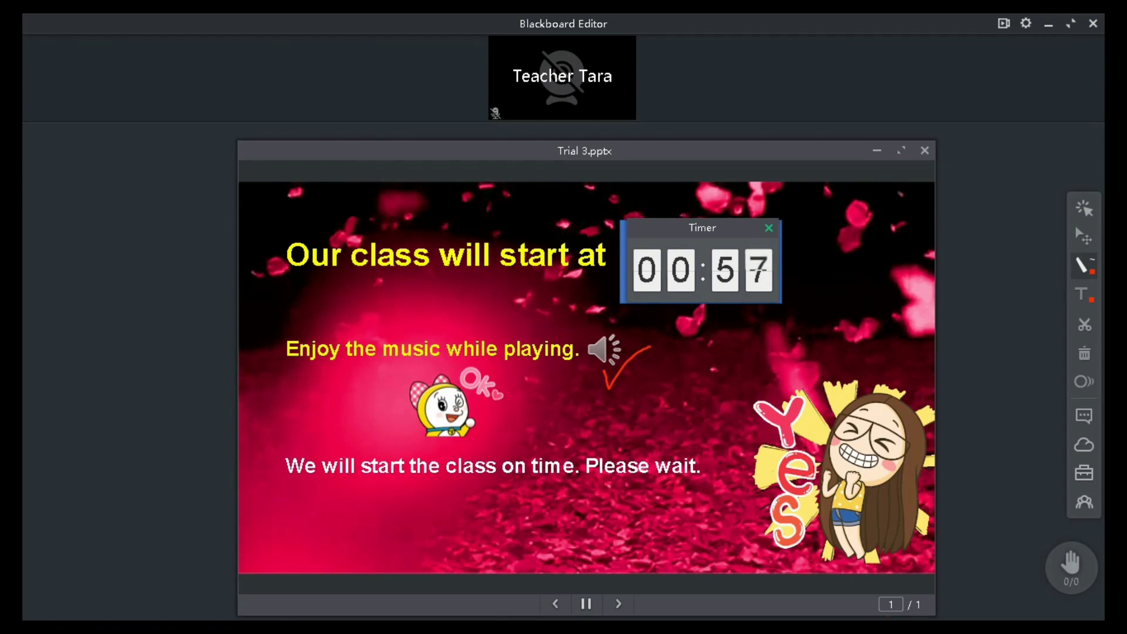
left_click(768, 228)
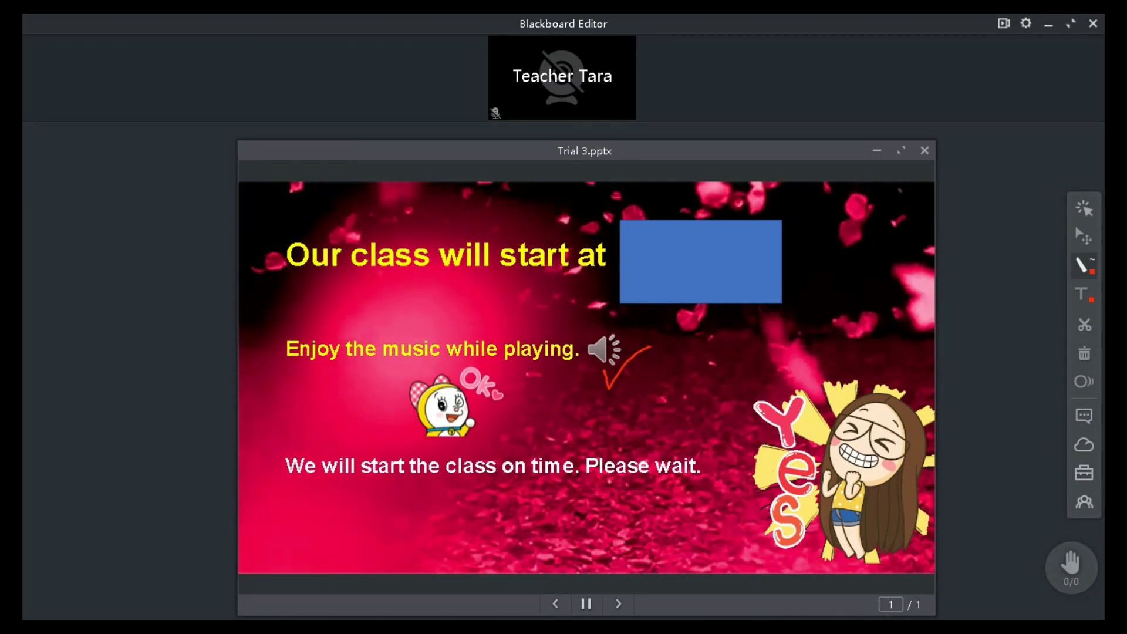
Close Trial 3.pptx and open Trial 1.pptx from CloudDisk at slide 1 of 7.
left_click(924, 151)
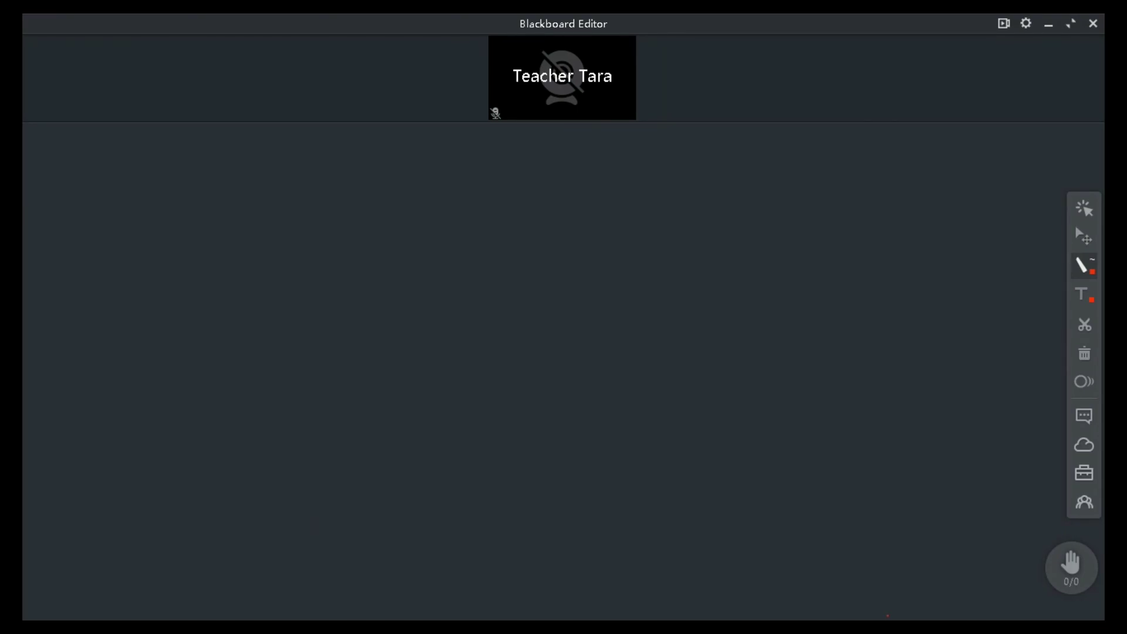
left_click(1084, 445)
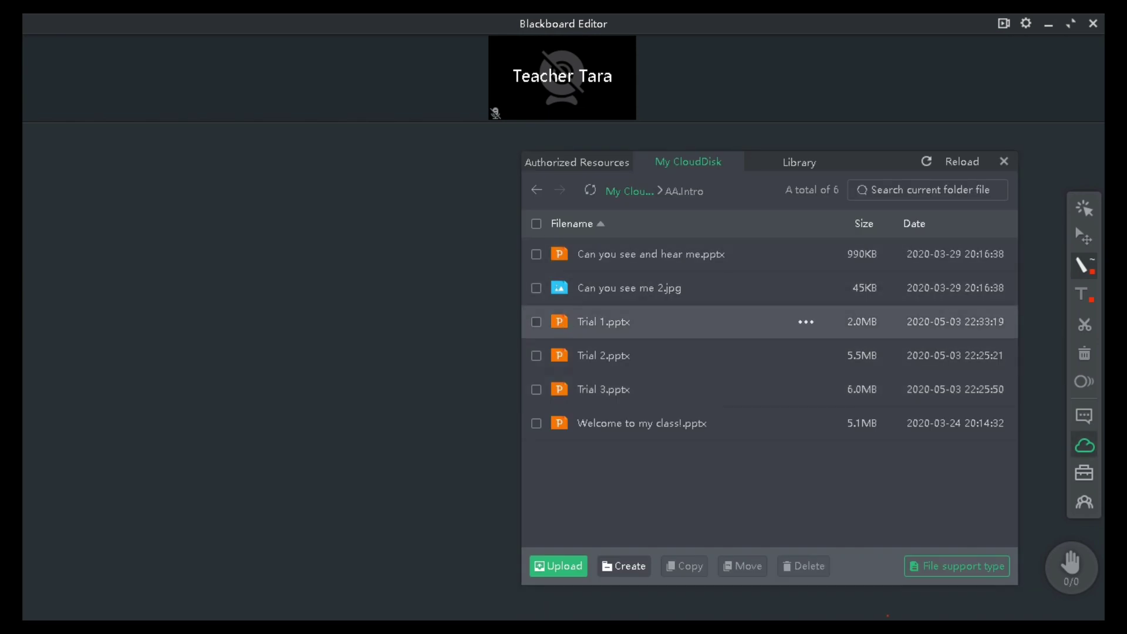
double_click(603, 321)
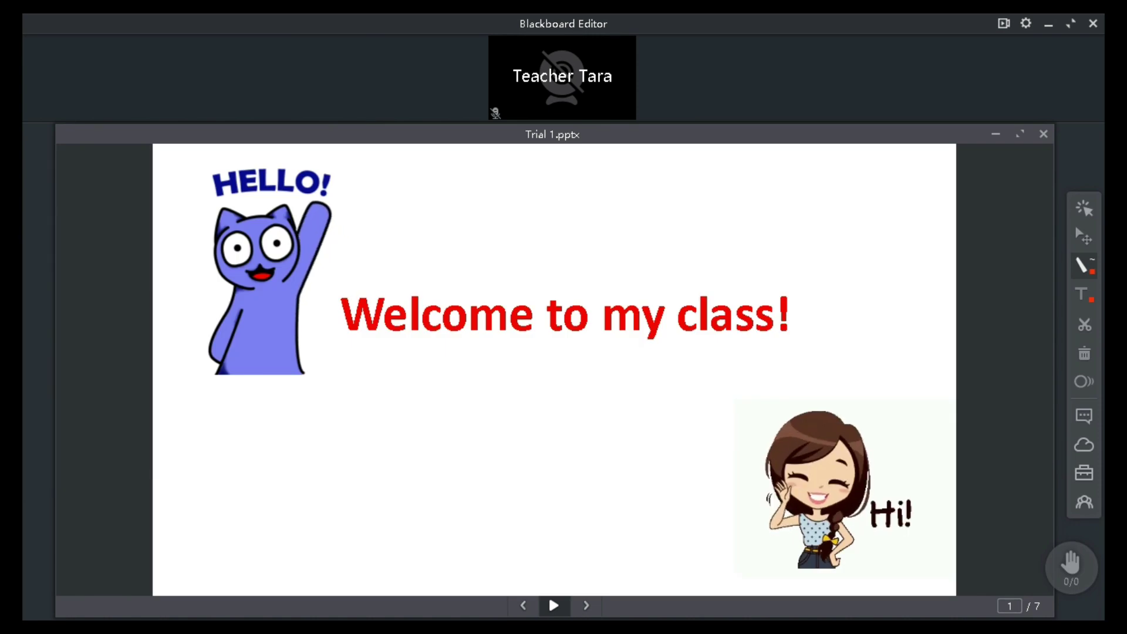
Reveal the Chinese greeting on slide 1, then advance Trial 1.pptx to the final stars slide, 7/7.
left_click(586, 605)
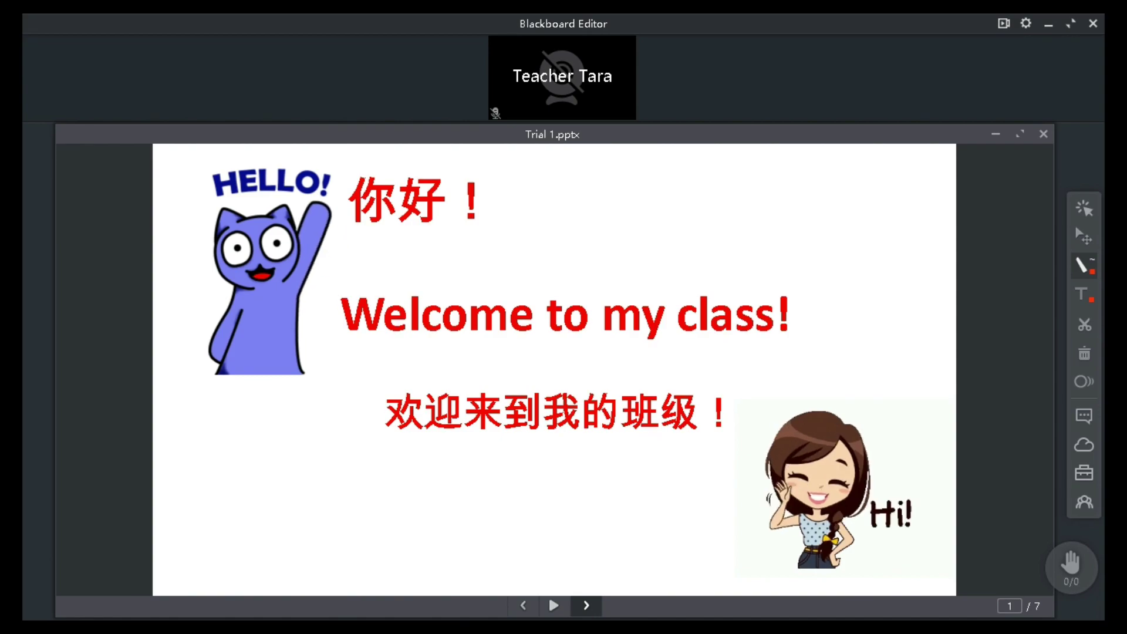
left_click(586, 605)
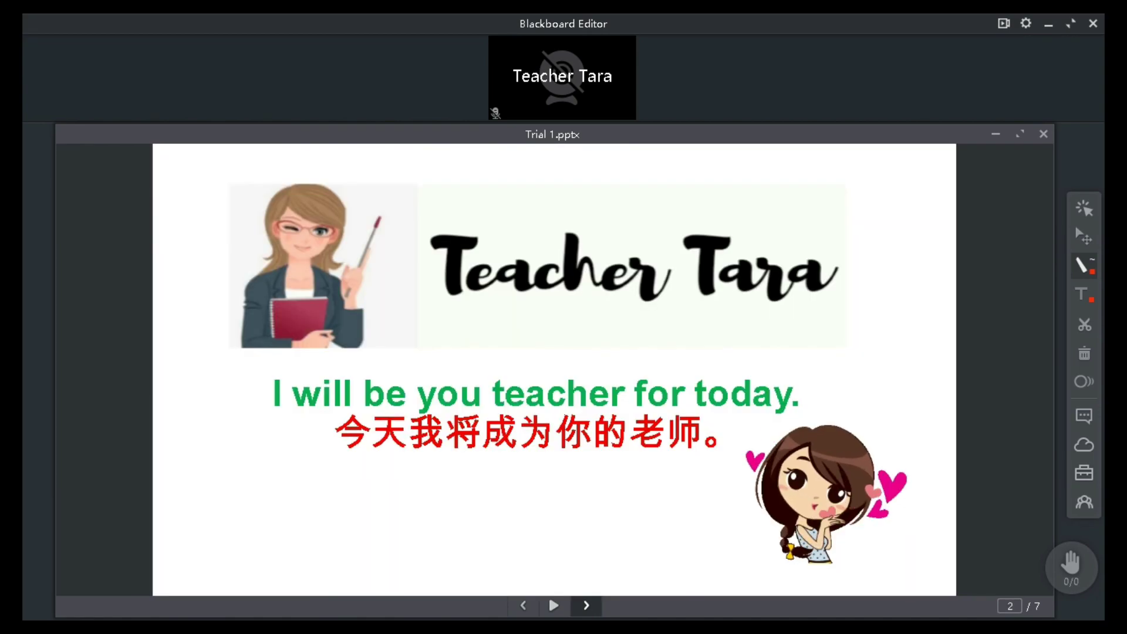
left_click(586, 605)
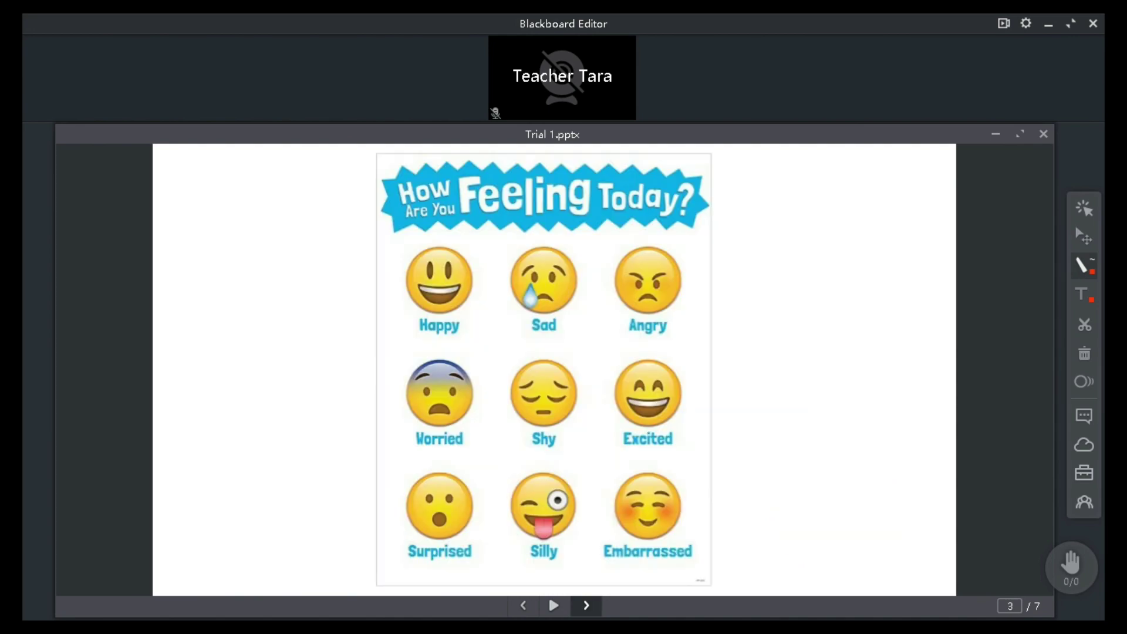
left_click(586, 605)
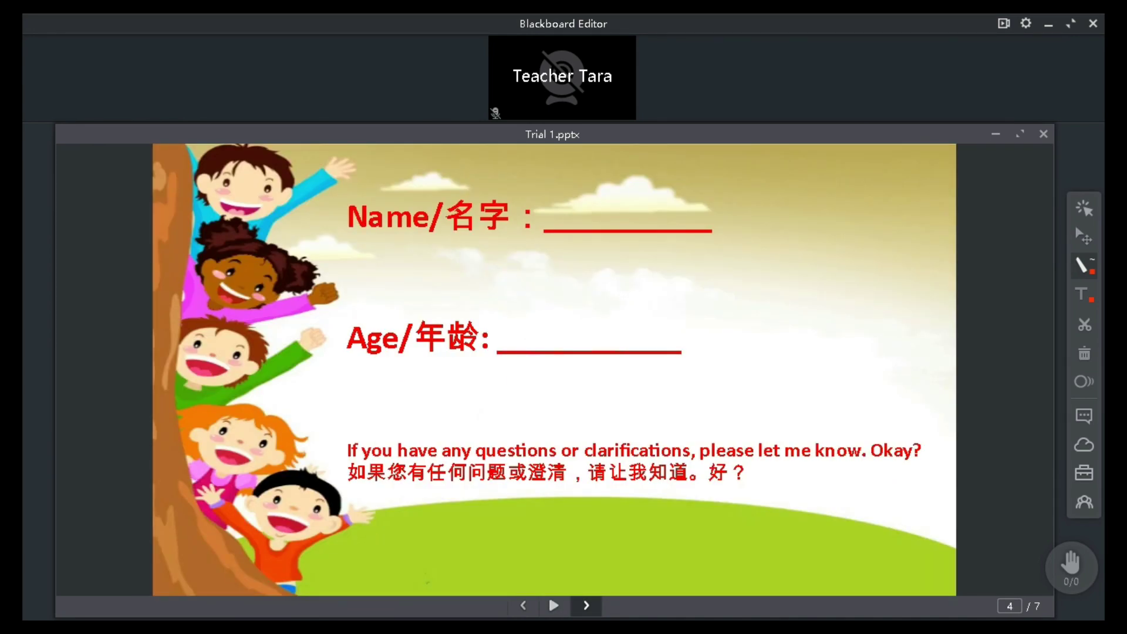
left_click(586, 606)
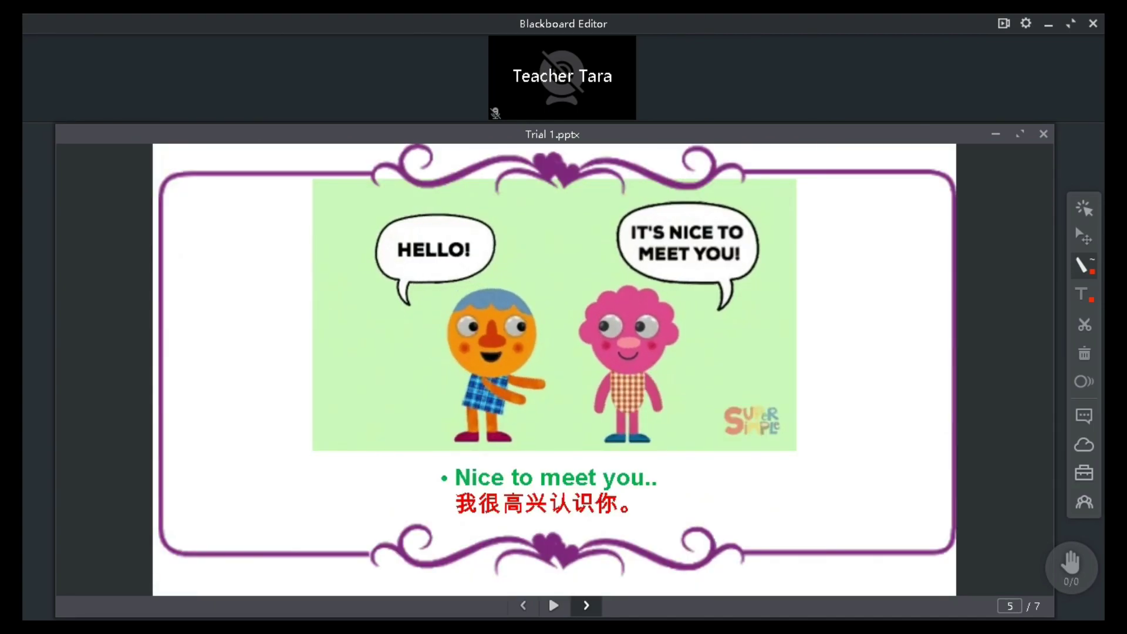
left_click(586, 605)
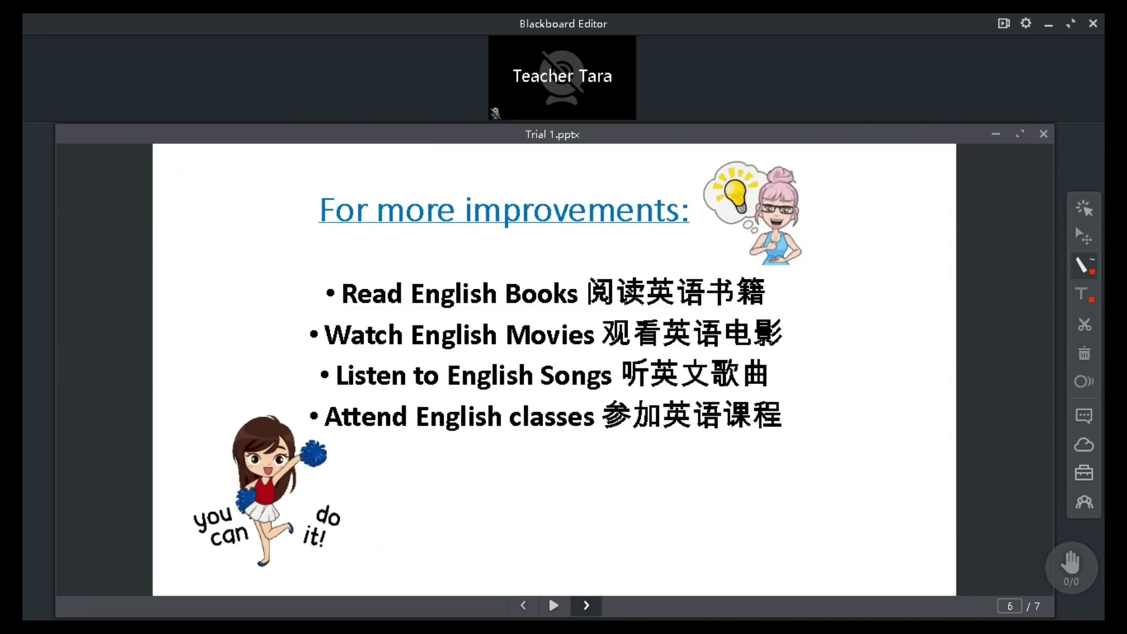
left_click(586, 606)
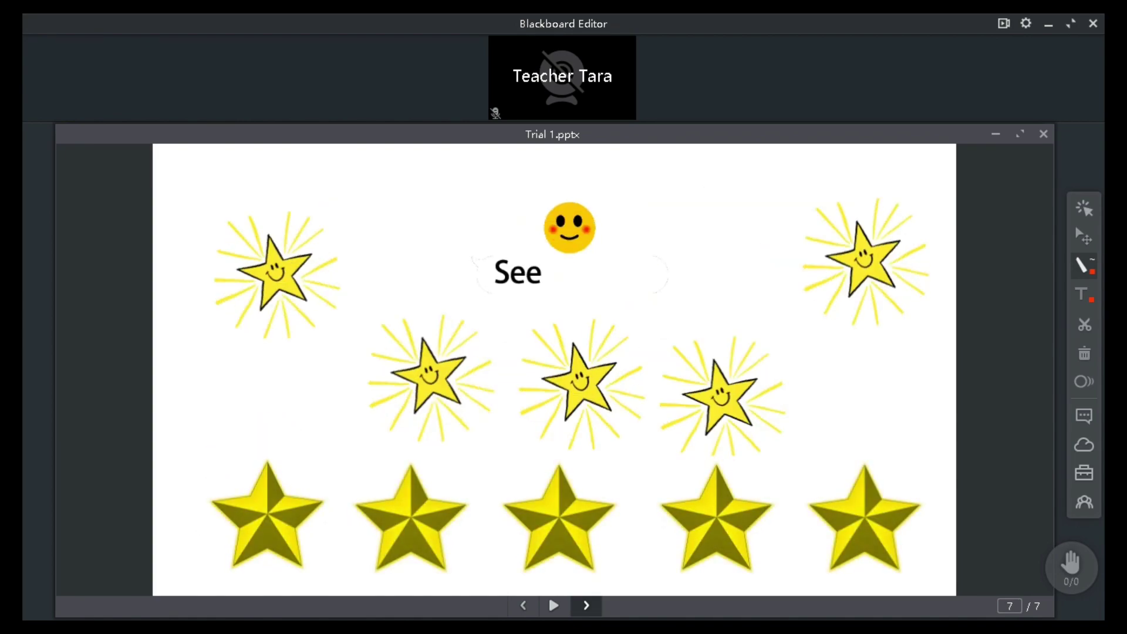